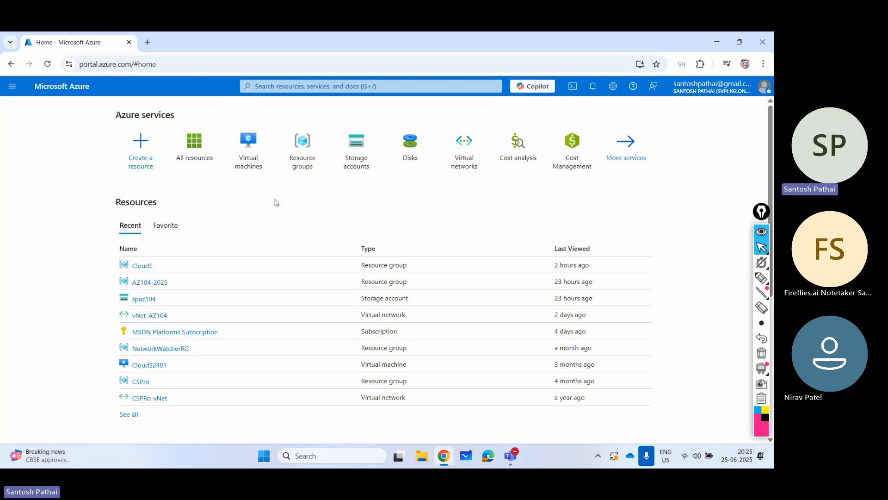
left_click(256, 160)
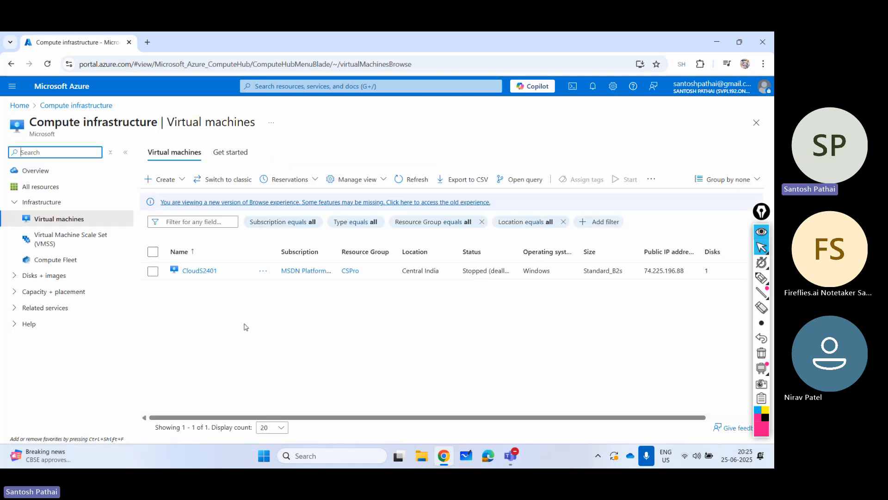
left_click(126, 153)
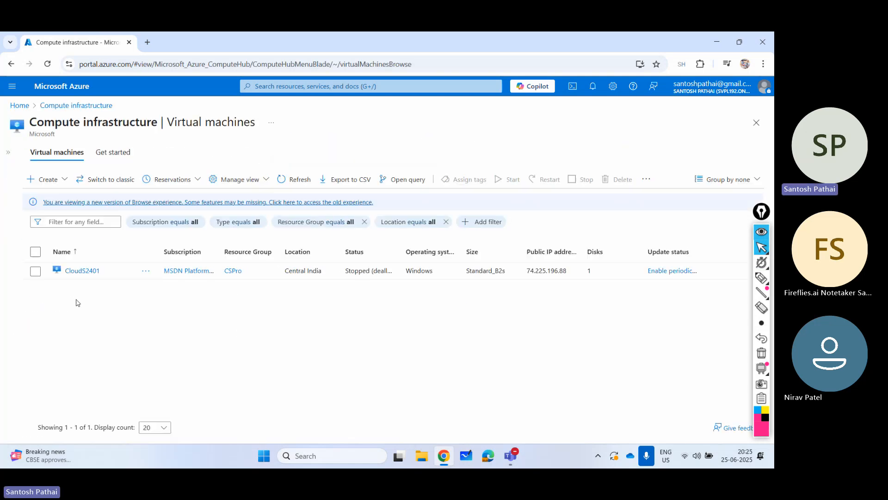
left_click(56, 184)
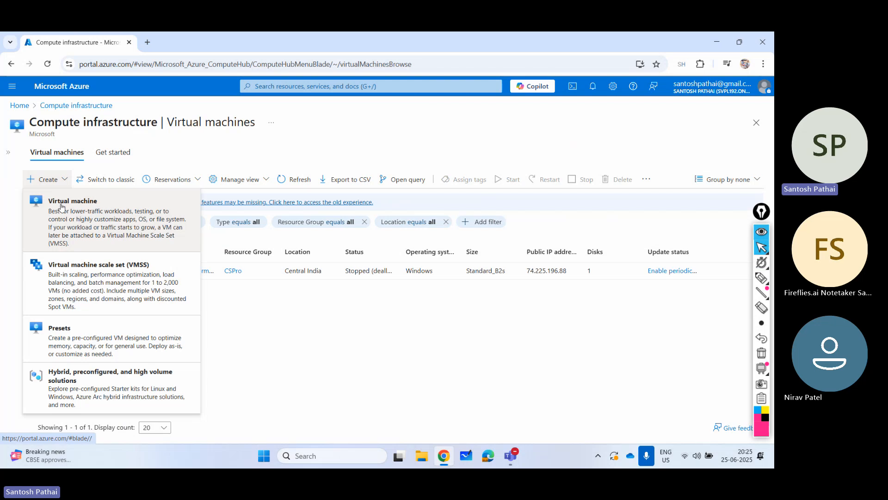
left_click(62, 206)
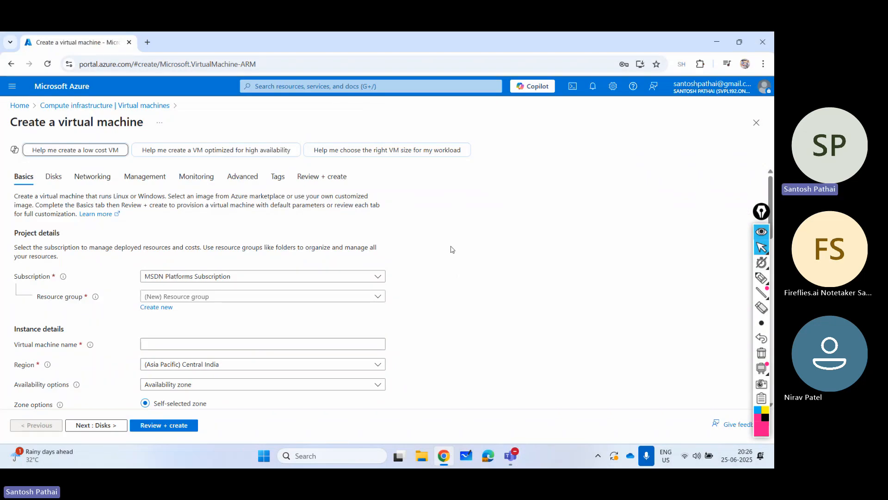
left_click(756, 122)
left_click(432, 128)
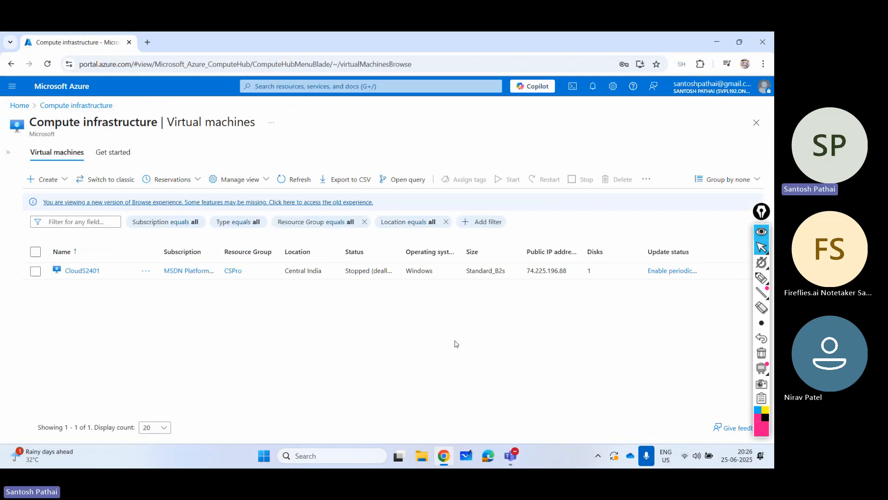
- Launch Notepad with a blank document for writing a shell script
key("super+r")
type("mstsc")
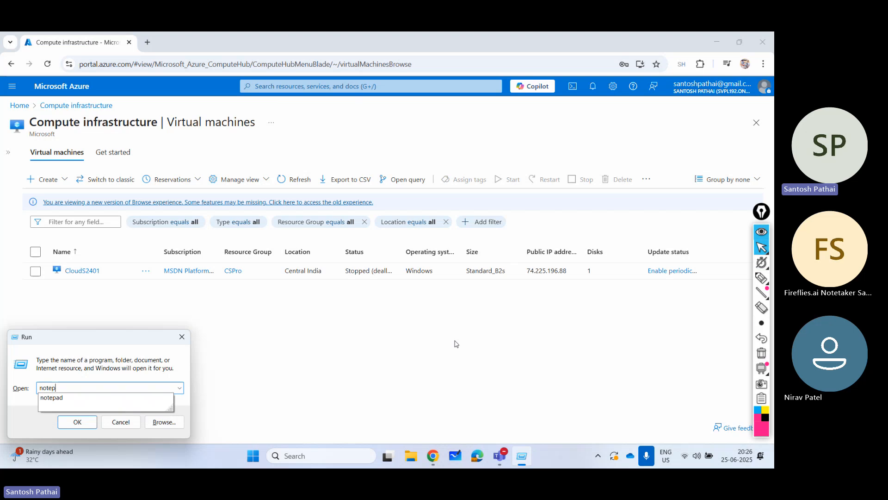
key("Return")
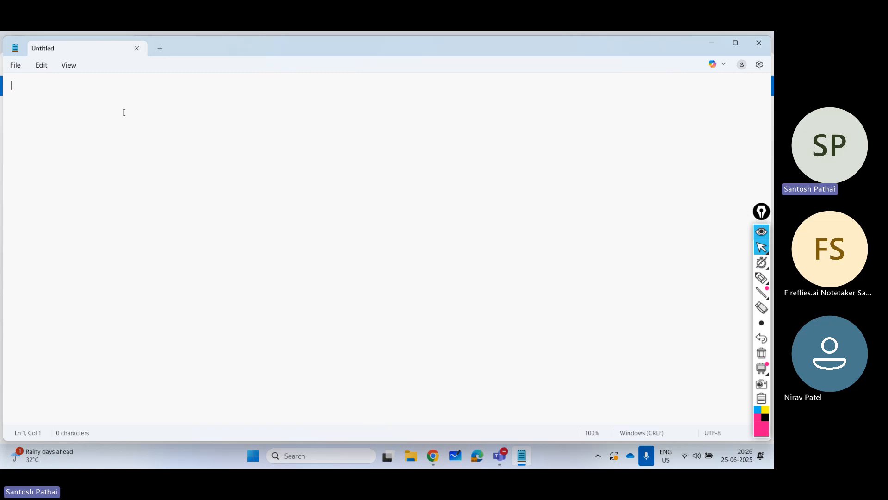
- Write "apt-get update -y && apt-get upgrade -y" as the first line of the script, with the text enlarged
type("apt-")
scroll(91, 101, "up", 16, "ctrl")
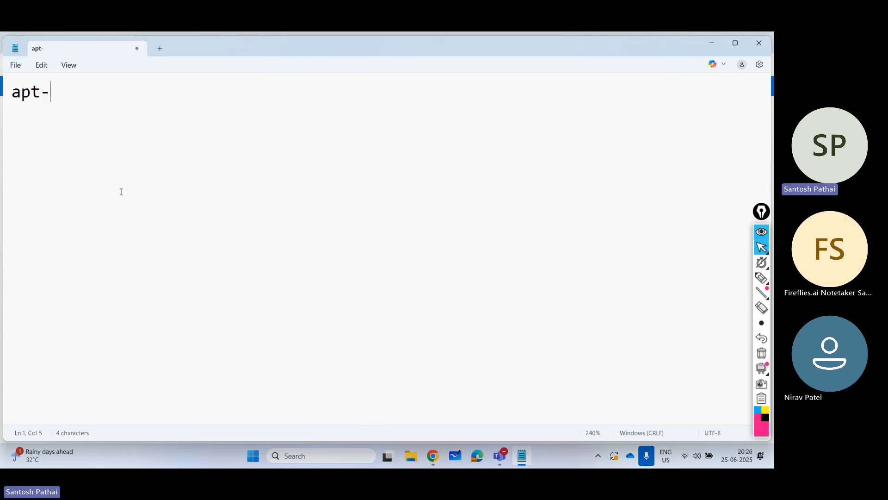
scroll(122, 191, "up", 1, "ctrl")
type("get")
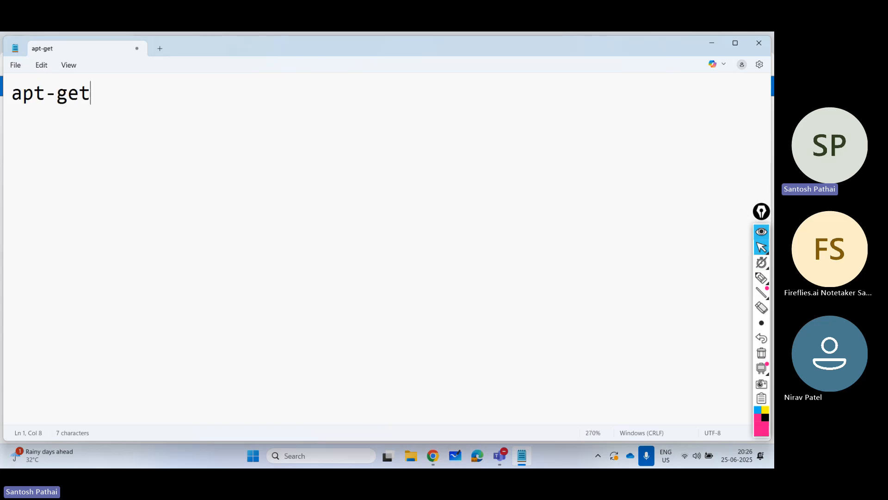
type(" update -y")
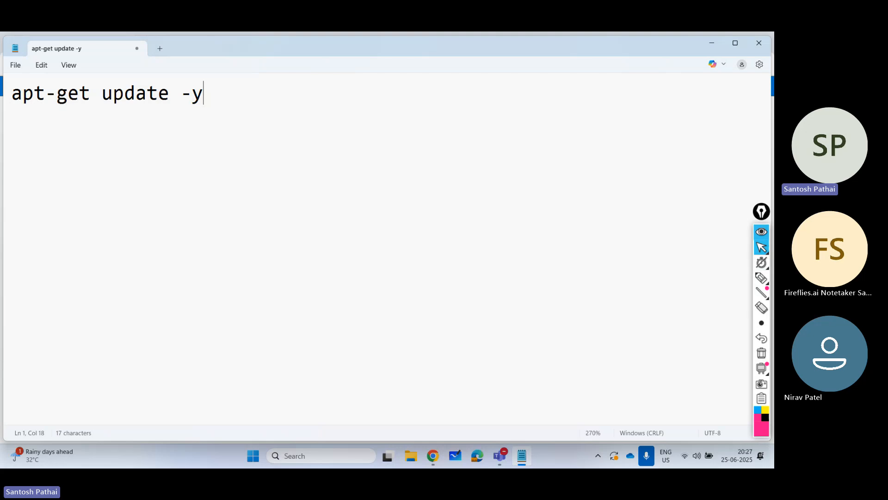
type("&& apt-get ")
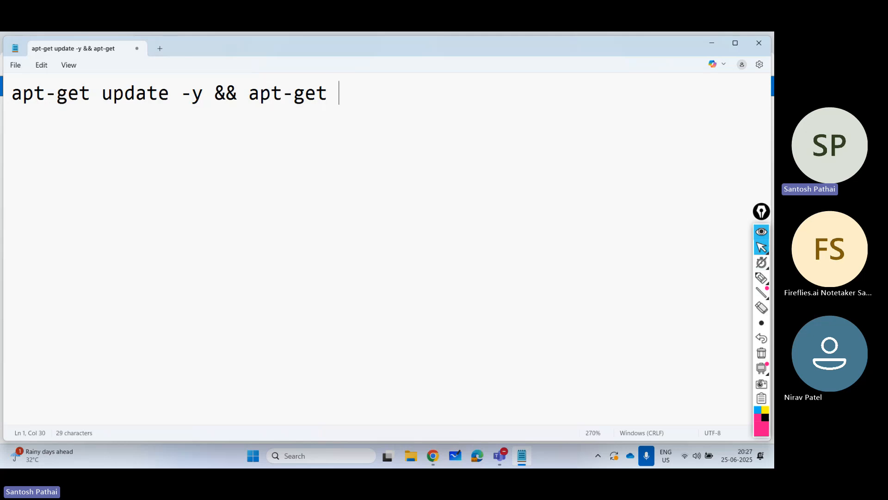
type("upgrade -y")
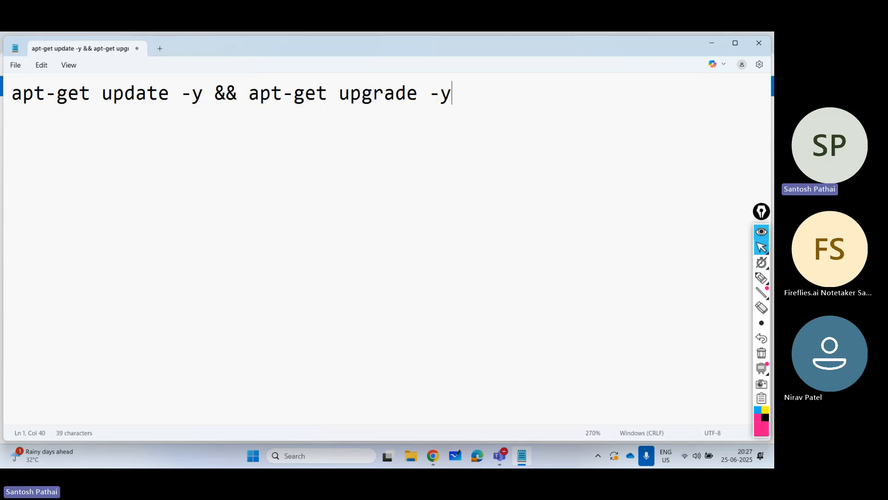
- Add a second script line reading "apt-get install -y nginx"
key("Return")
type("apt-ge")
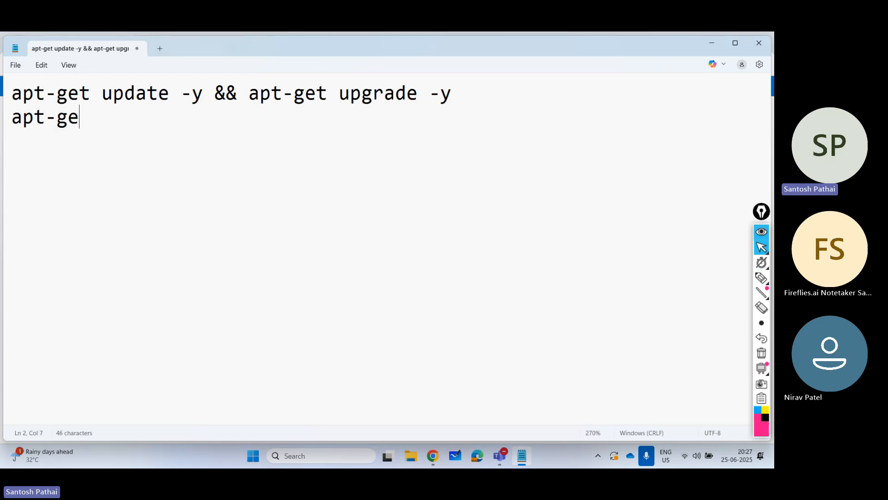
type("t install -y ")
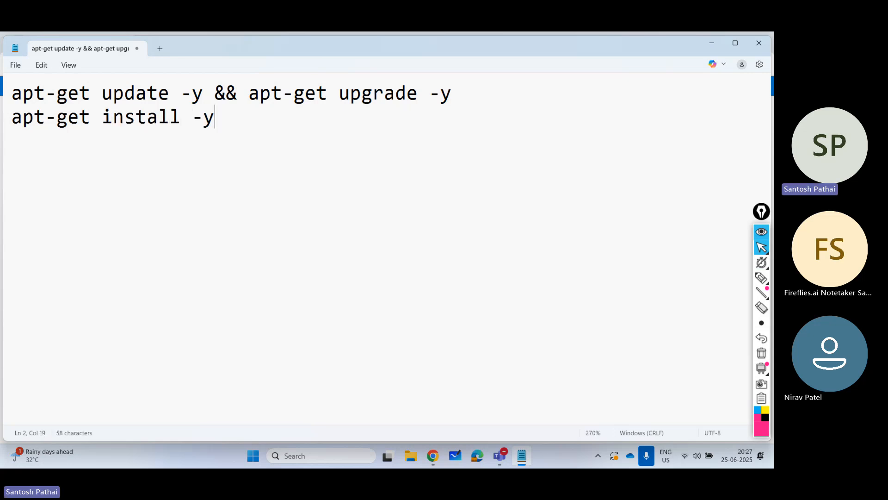
type("nginx")
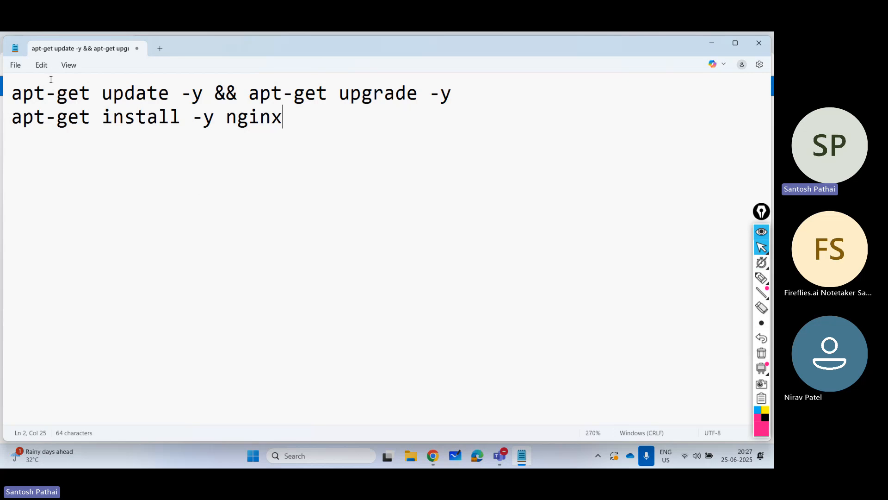
- Start saving the script as a new file, choosing the Scripts folder on the Desktop as its location
left_click(18, 67)
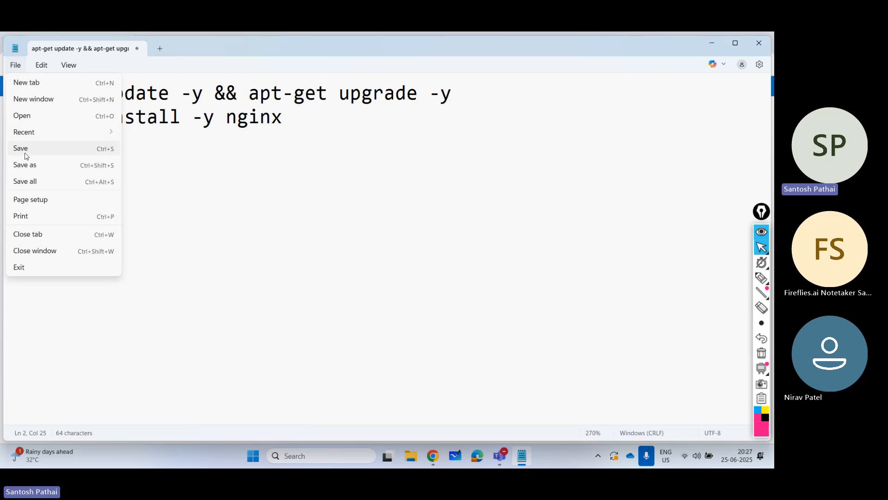
left_click(26, 163)
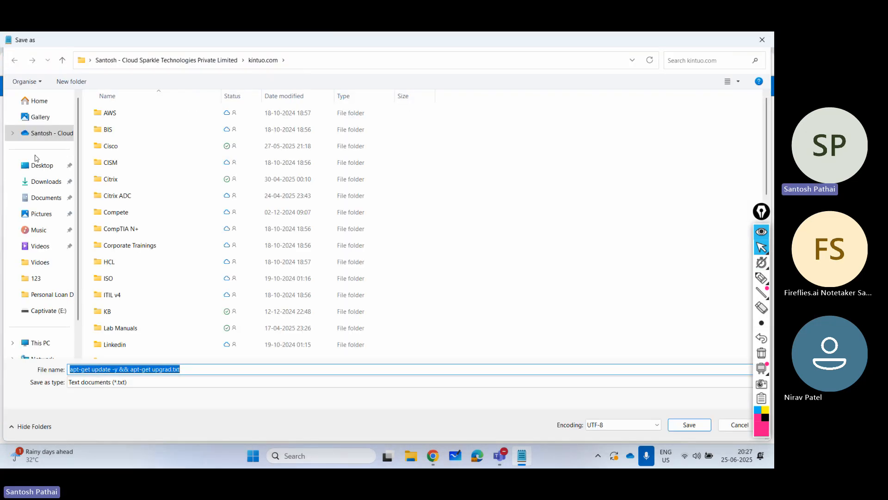
left_click(39, 165)
left_click(109, 115)
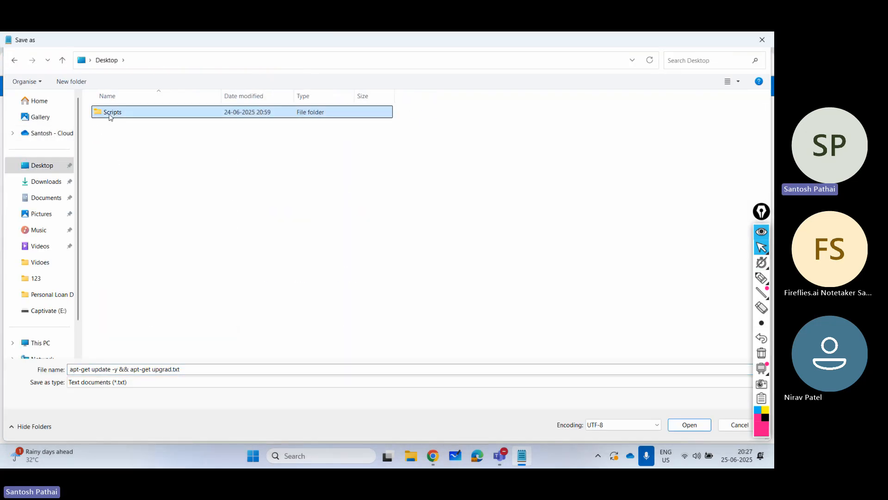
double_click(109, 115)
- Name the file "install_web.sh", enclosed in double quotes, and save it with UTF-8 encoding
left_click(201, 370)
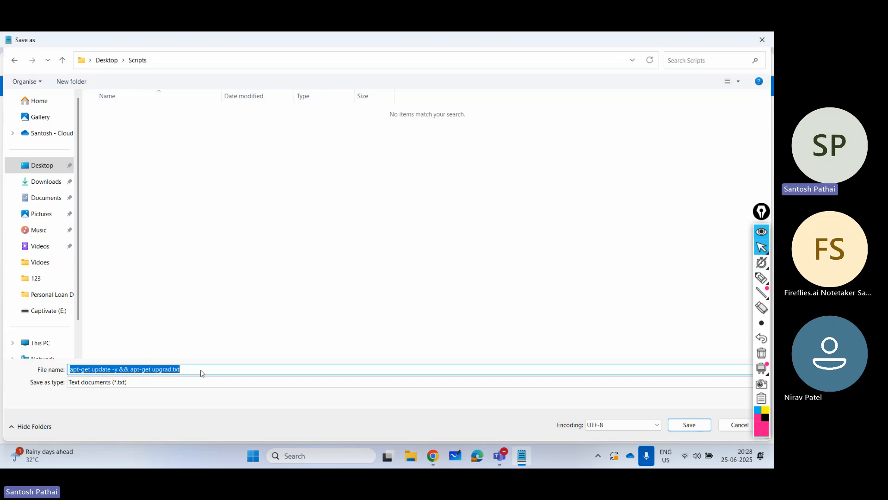
type("install")
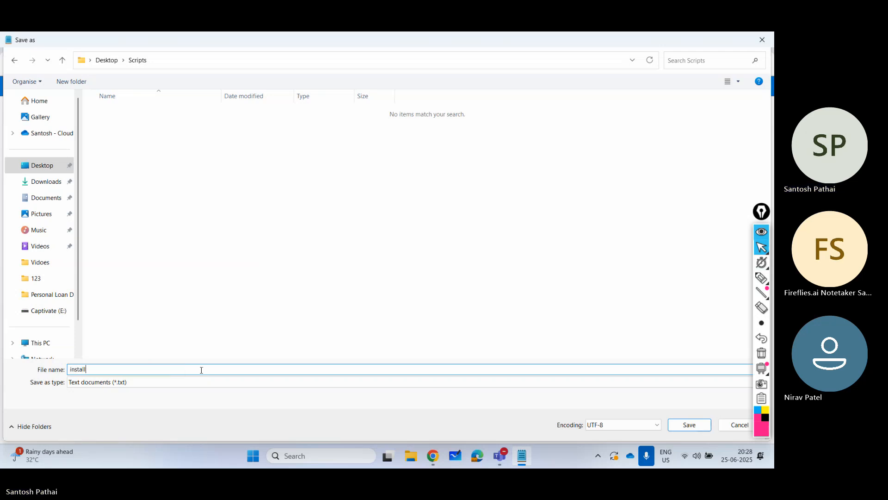
type("_web")
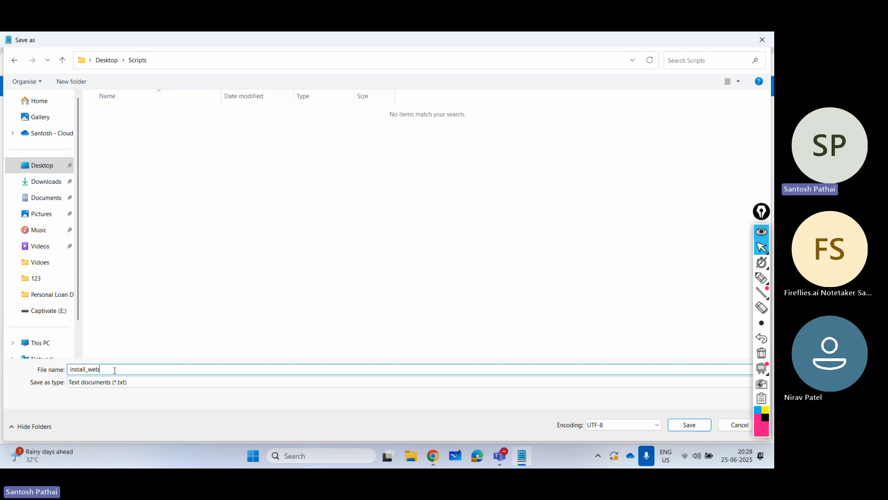
type(".sh\"")
key("Home")
type("\"")
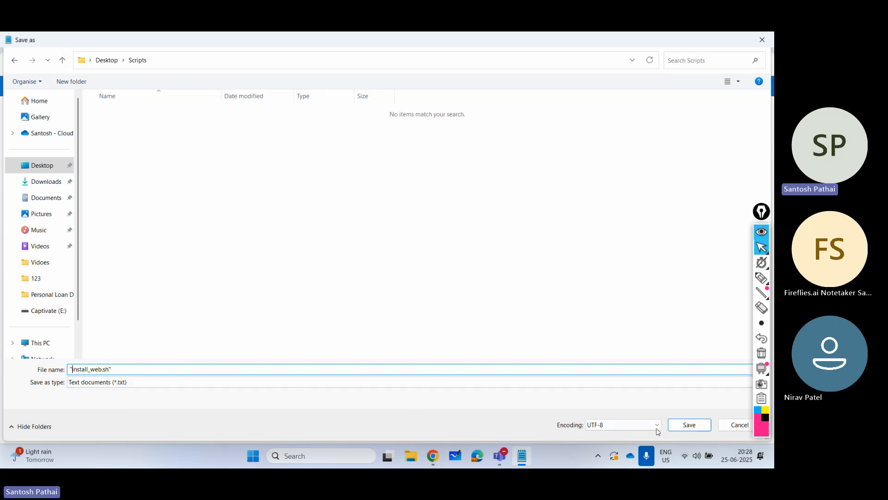
left_click(688, 424)
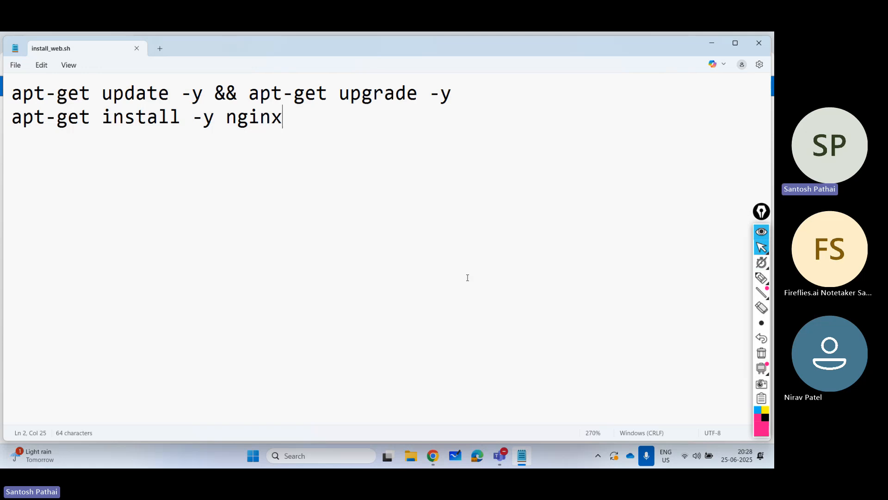
- Check the Desktop's Scripts folder in File Explorer for install_web.sh and its file type, and close the window
left_click(416, 455)
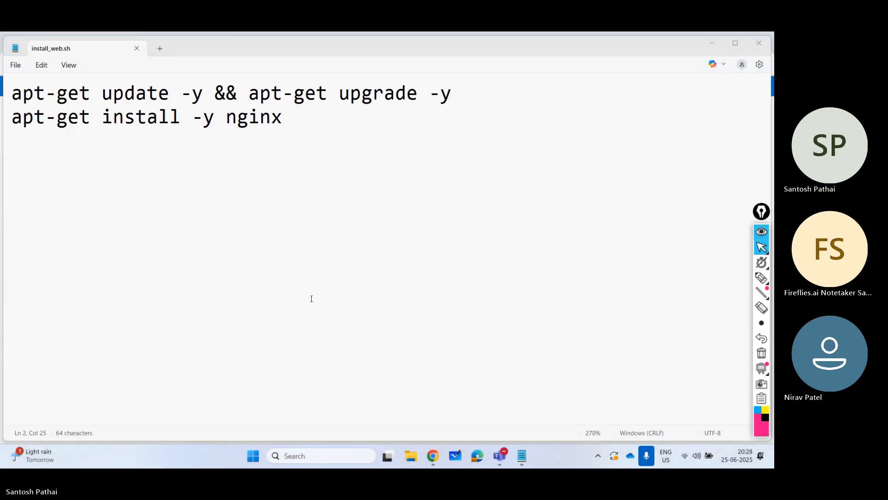
left_click(43, 176)
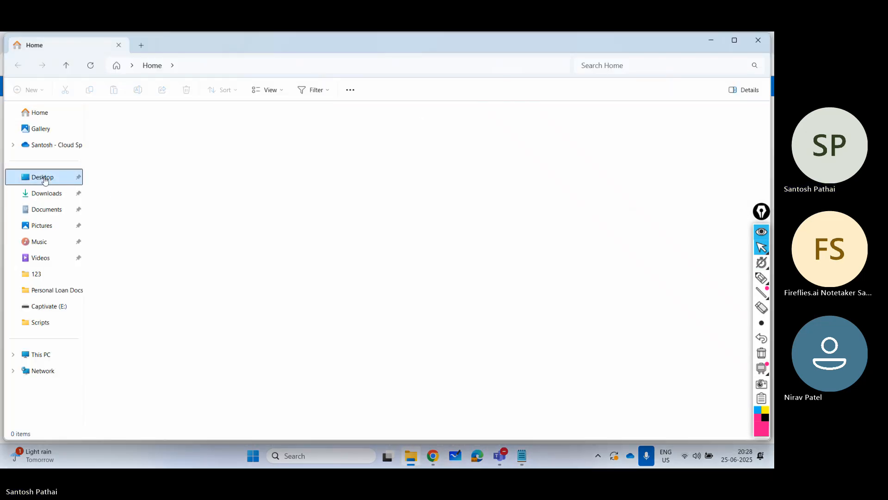
double_click(126, 145)
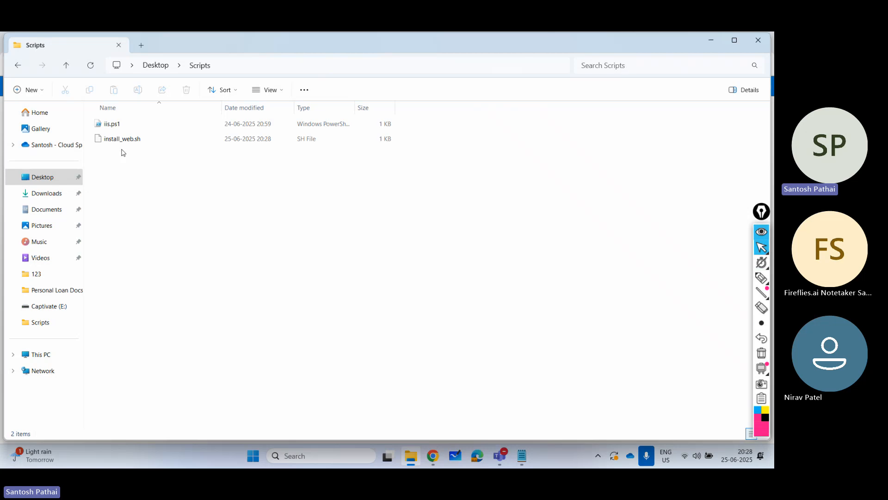
left_click(123, 144)
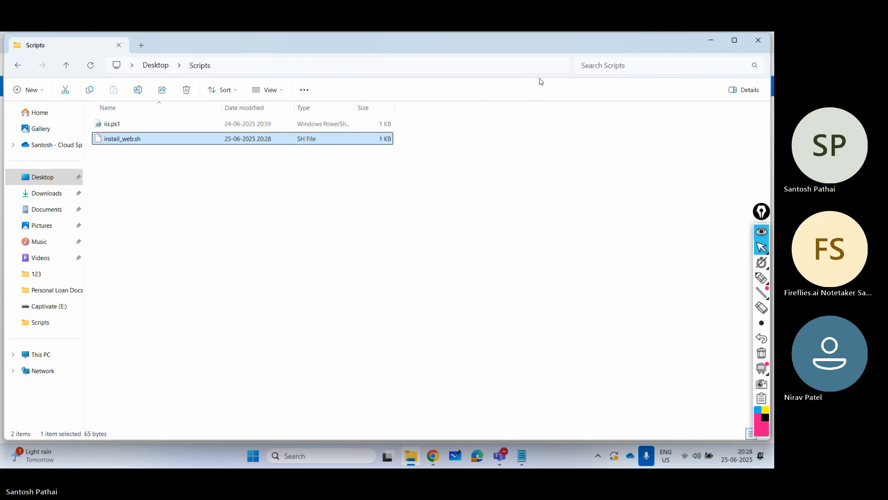
left_click(757, 47)
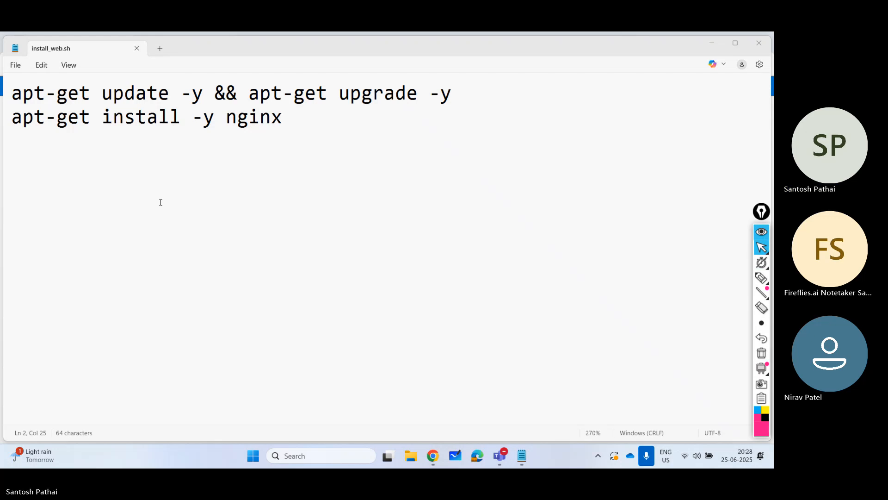
- Switch back to the Azure portal and open the spaz104 storage account
left_click(711, 42)
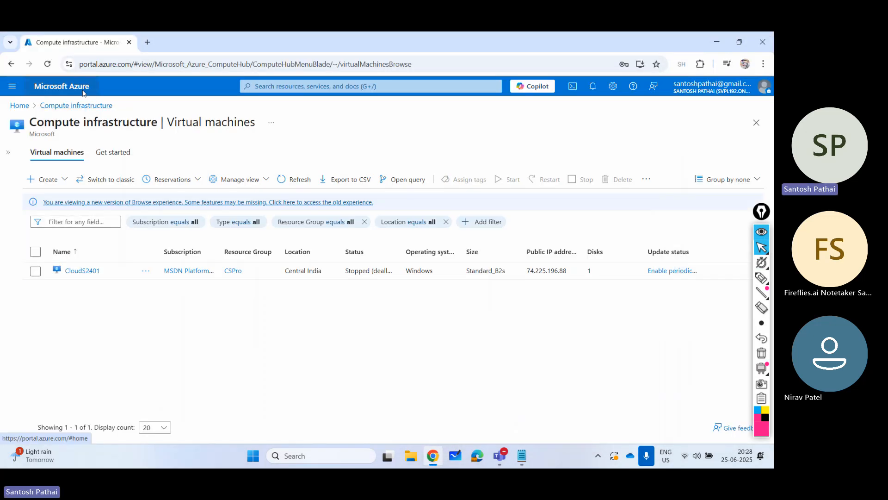
left_click(19, 106)
left_click(354, 159)
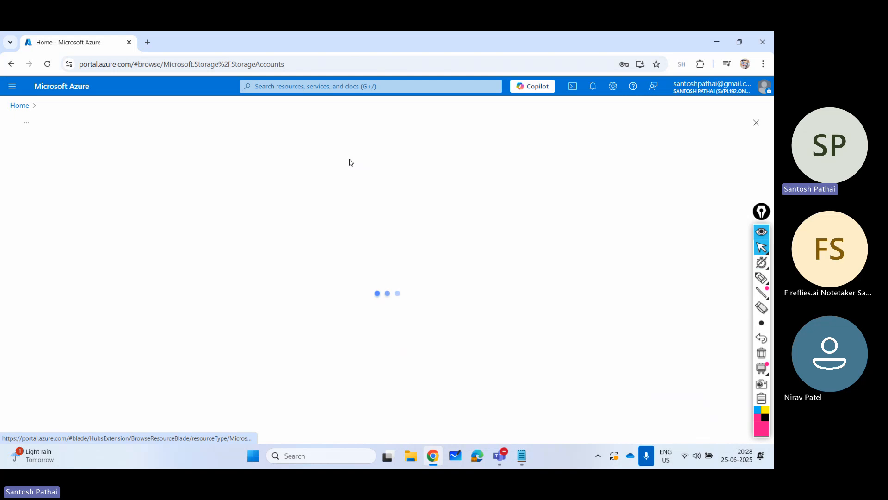
left_click(63, 249)
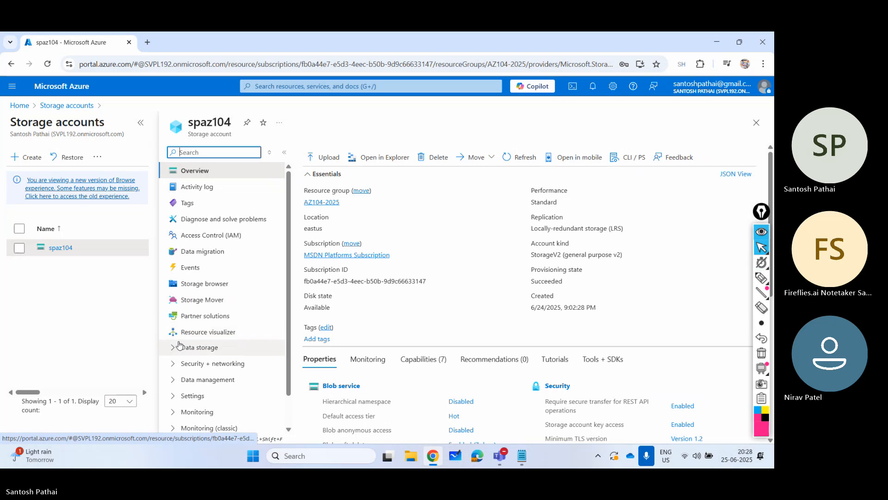
- Open the scripts container in the spaz104 storage account's containers list
left_click(171, 353)
left_click(198, 364)
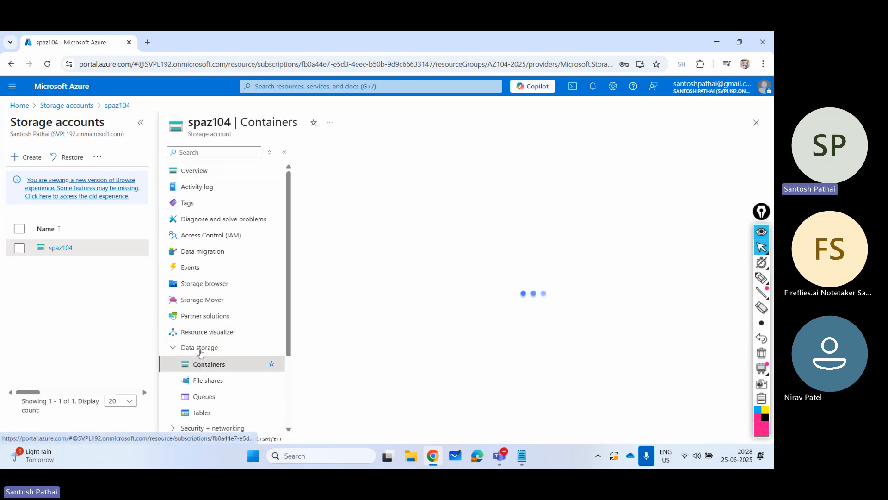
left_click(141, 122)
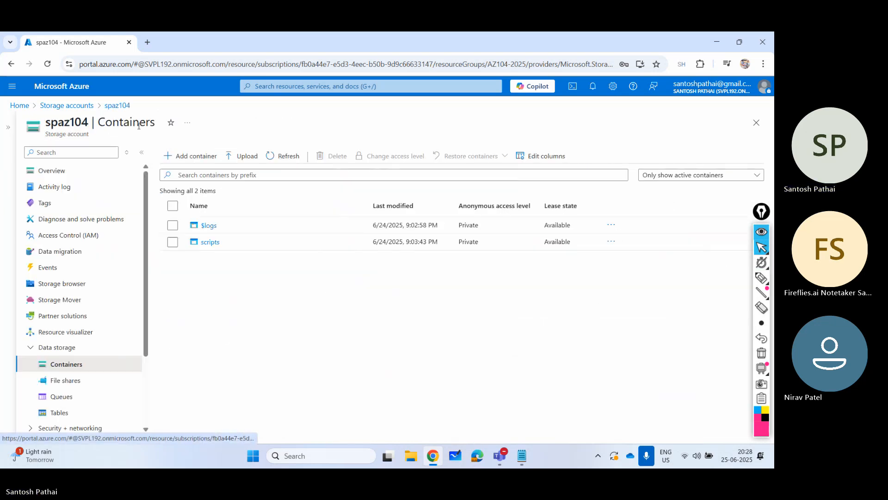
left_click(209, 243)
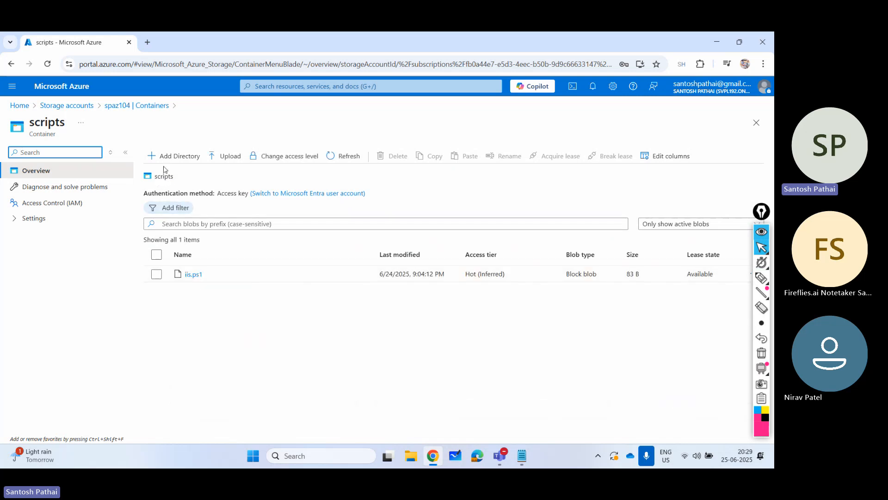
- Upload install_web.sh from the Desktop's Scripts folder to the scripts container
left_click(226, 156)
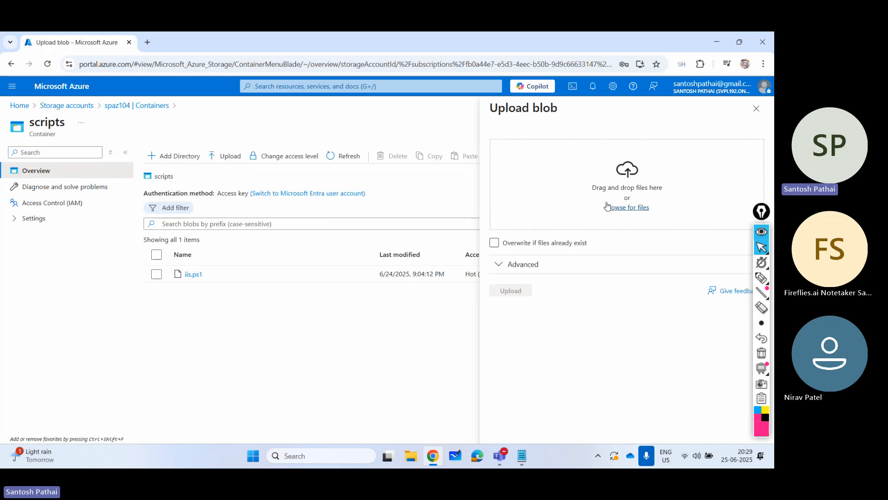
left_click(626, 208)
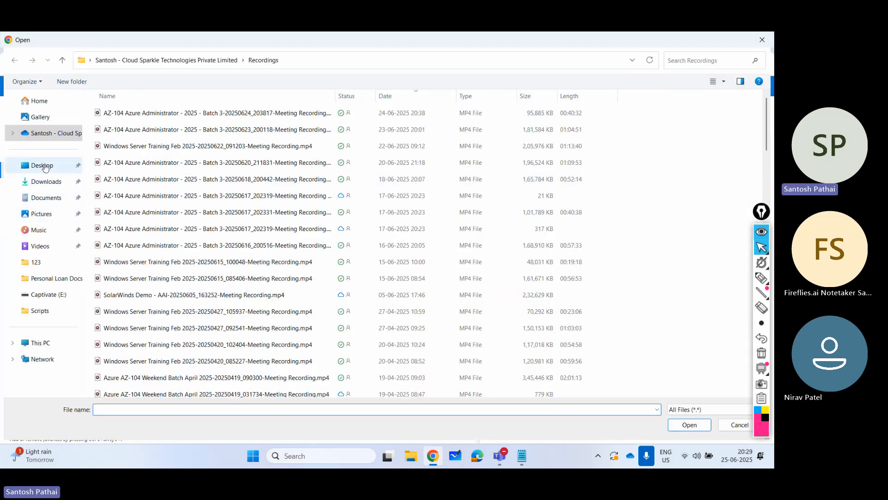
left_click(69, 165)
double_click(123, 121)
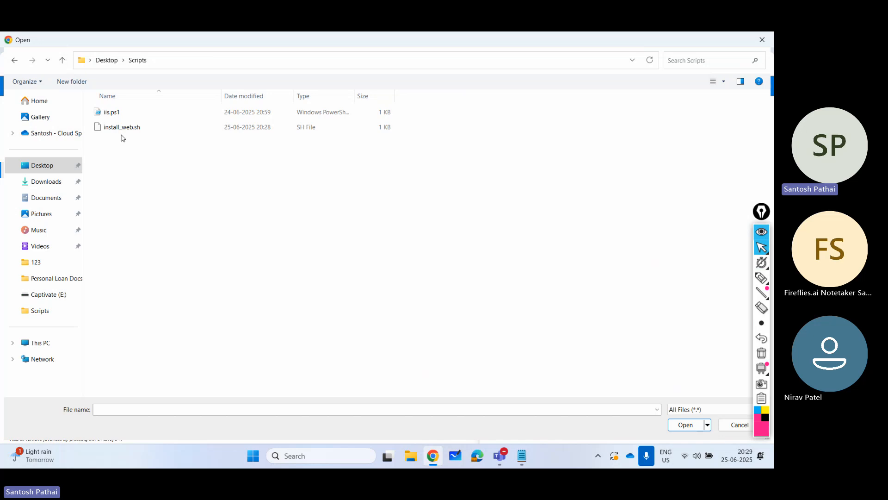
left_click(123, 131)
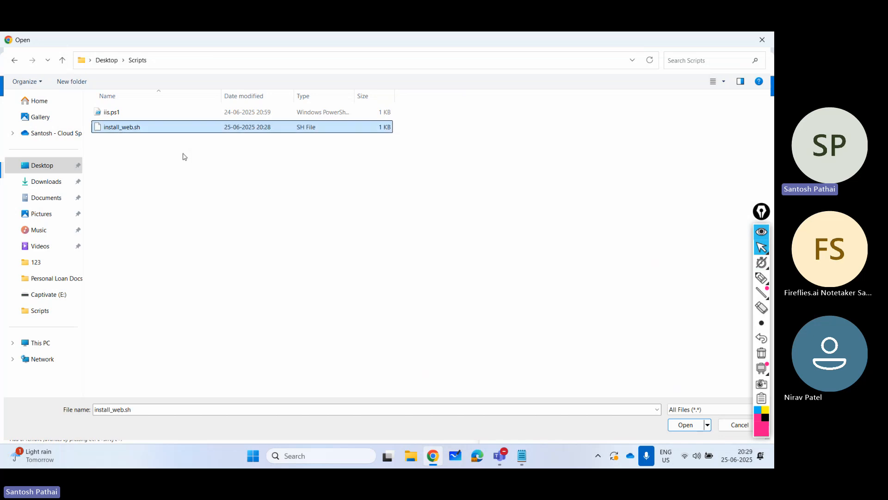
left_click(680, 426)
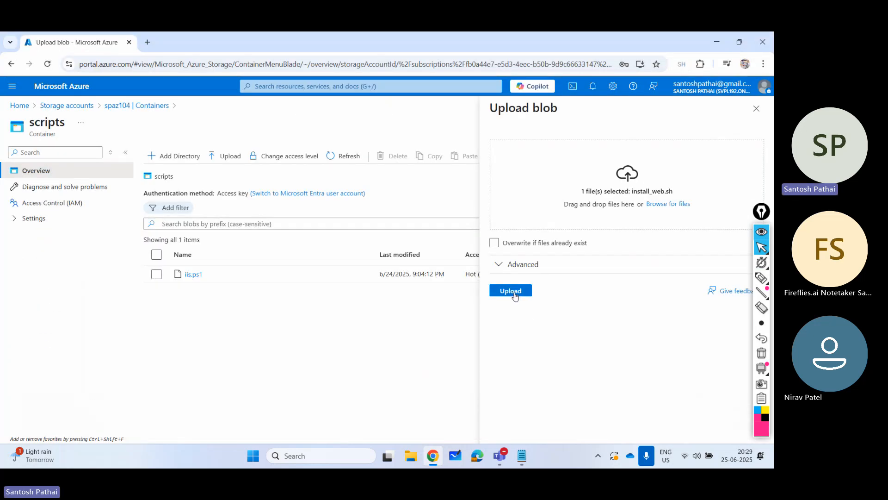
left_click(511, 291)
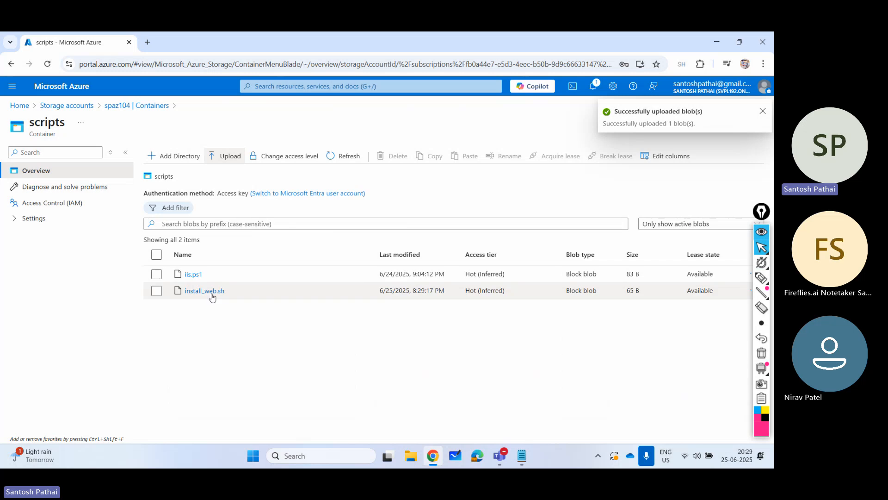
- Go to the portal's virtual machines list and start creating a new virtual machine
left_click(71, 91)
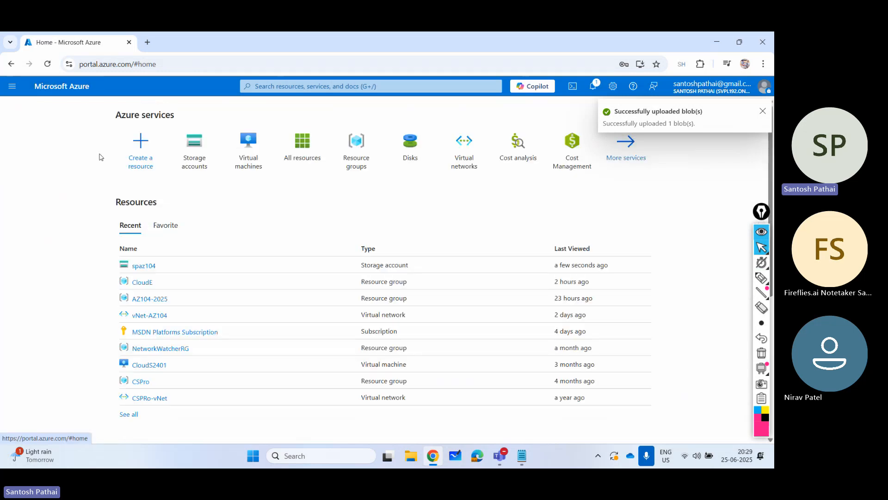
left_click(248, 148)
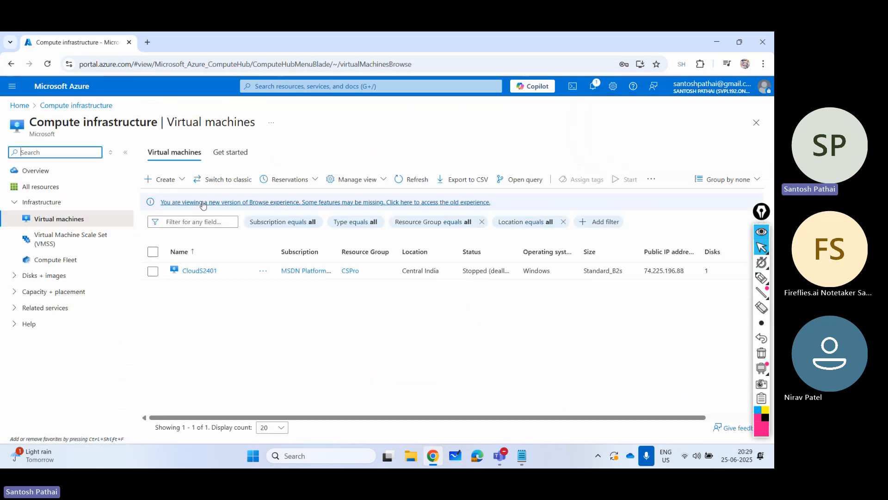
left_click(162, 180)
left_click(184, 200)
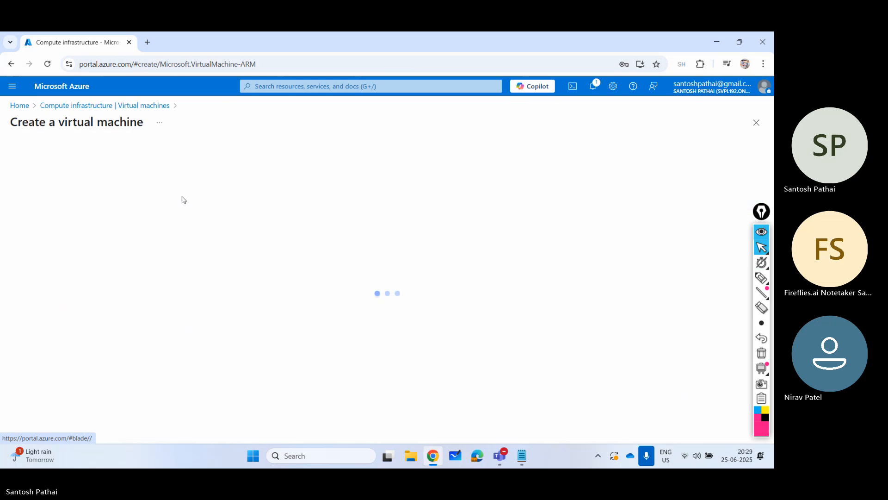
- Assign the new virtual machine to resource group AZ104-2025 and name it vApp02
scroll(292, 255, "down", 2)
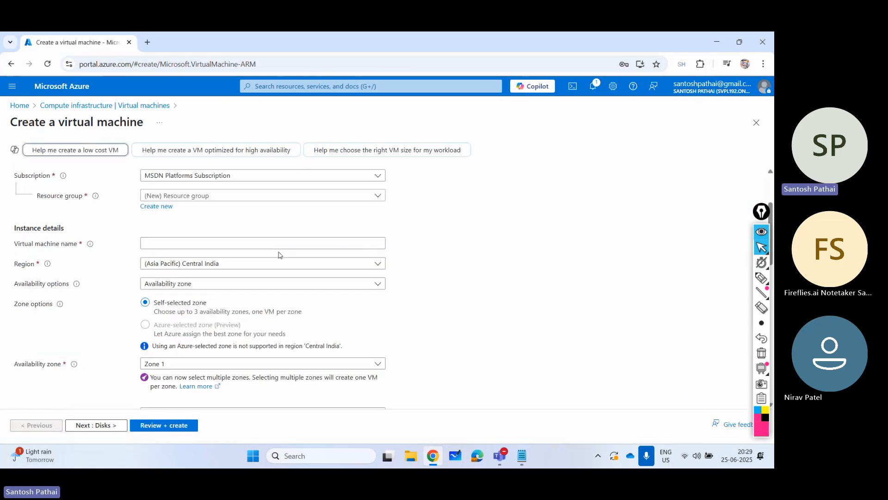
left_click(224, 202)
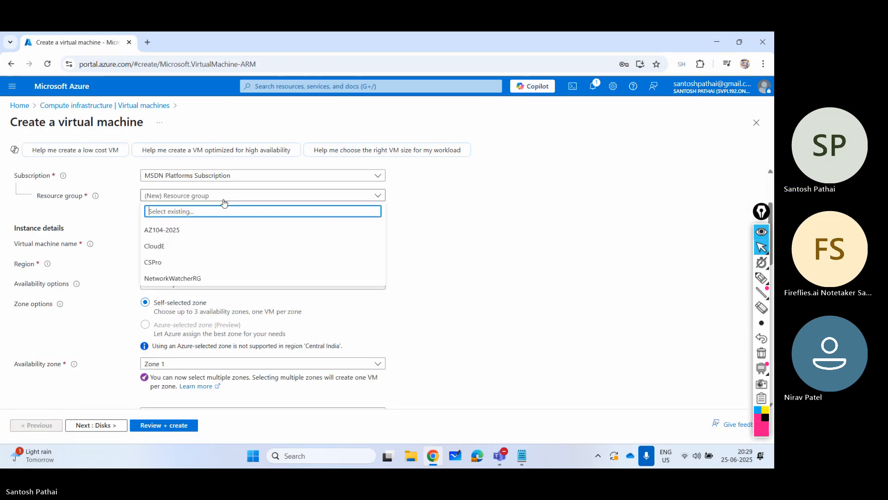
left_click(206, 231)
left_click(196, 242)
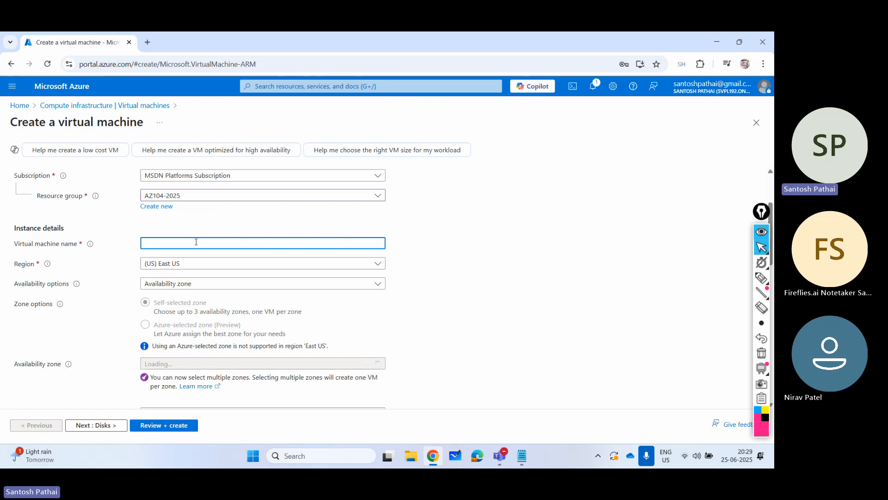
type("vApp01")
key("BackSpace")
type("2")
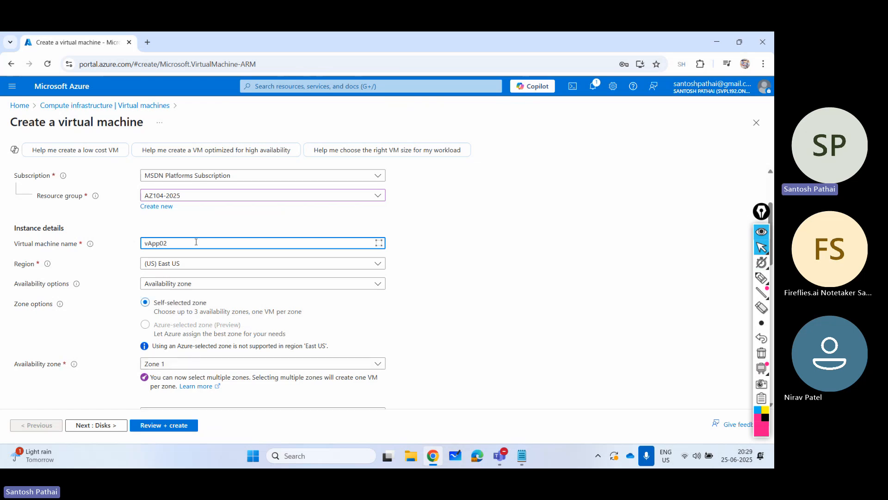
- Set the availability options to "No infrastructure redundancy required" and review the image and size settings
left_click(193, 282)
left_click(184, 297)
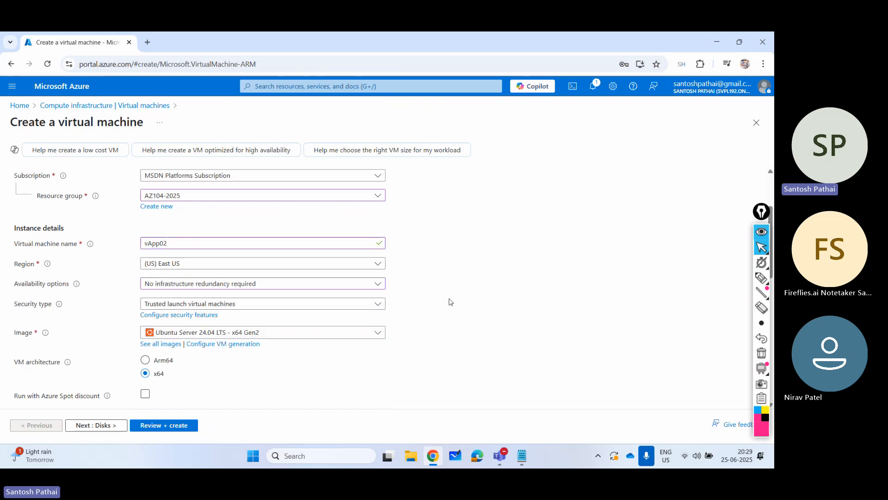
scroll(448, 301, "down", 1)
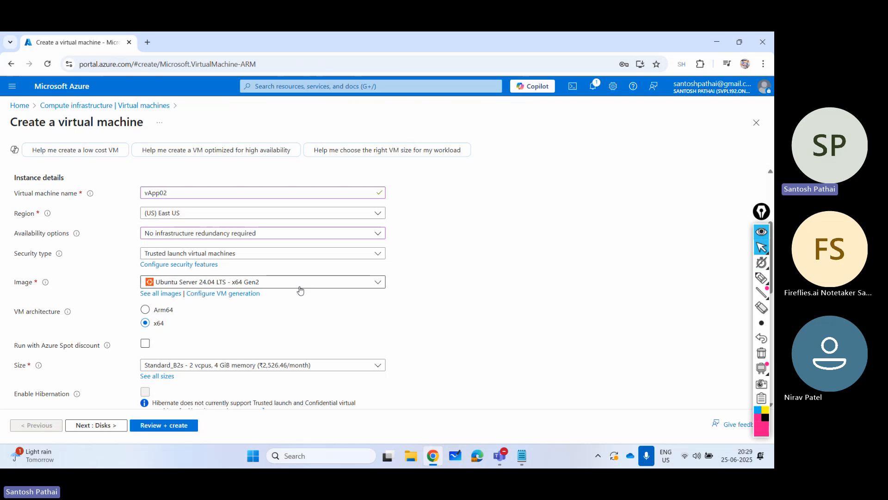
scroll(300, 289, "down", 3)
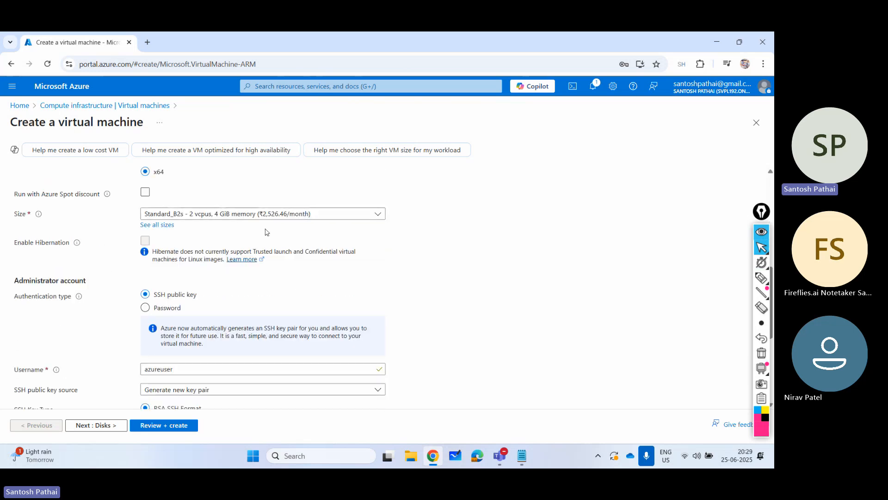
scroll(266, 232, "down", 1)
scroll(219, 252, "up", 1)
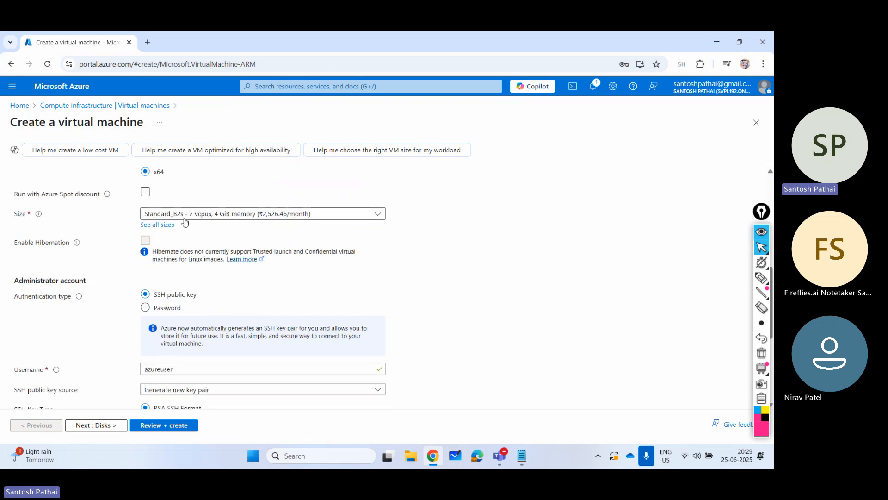
scroll(182, 229, "down", 2)
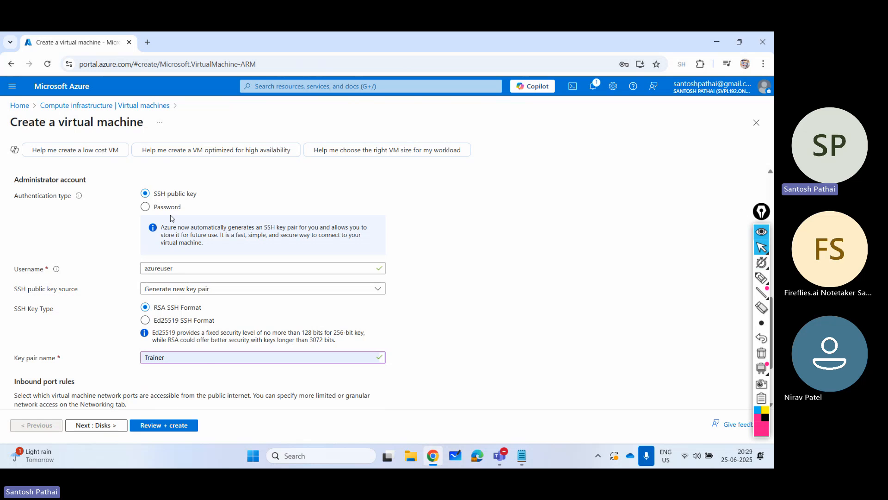
- Switch the administrator account to password authentication and set its username to spadmin
left_click(164, 207)
left_click(179, 226)
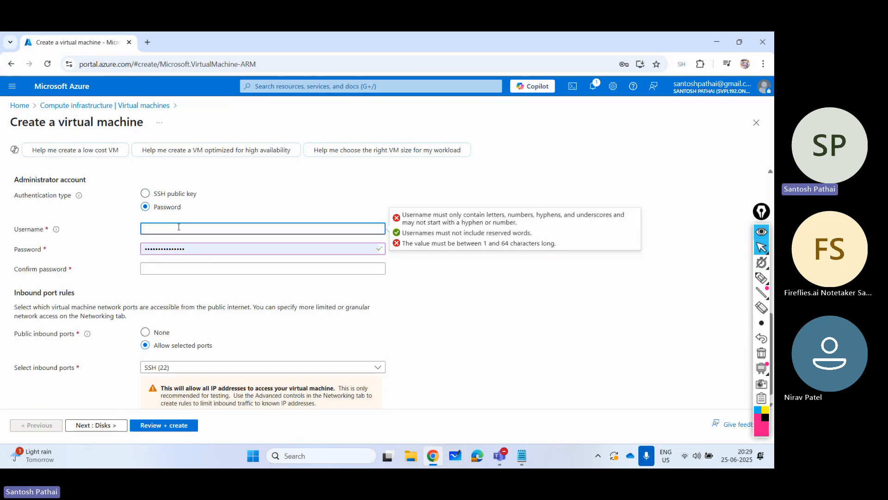
key("Tab")
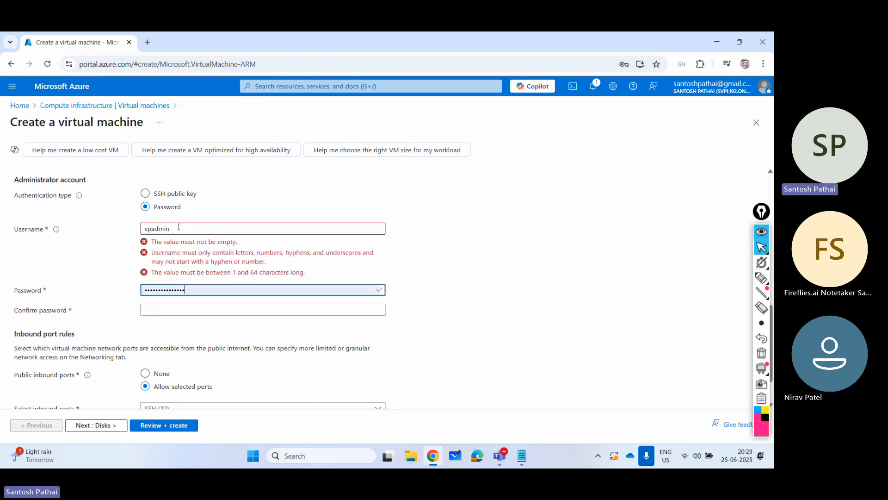
- Replace the prefilled administrator password with the account password and enter it again in the confirmation field
key("ctrl+a")
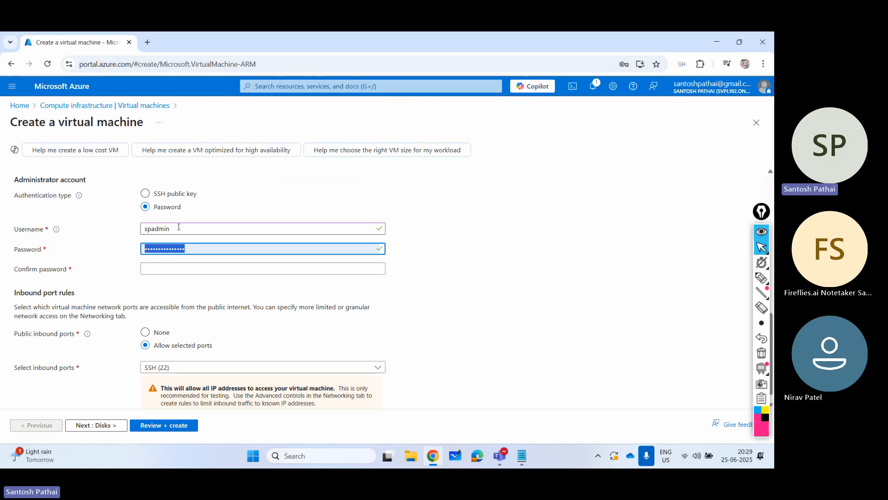
type("•••••")
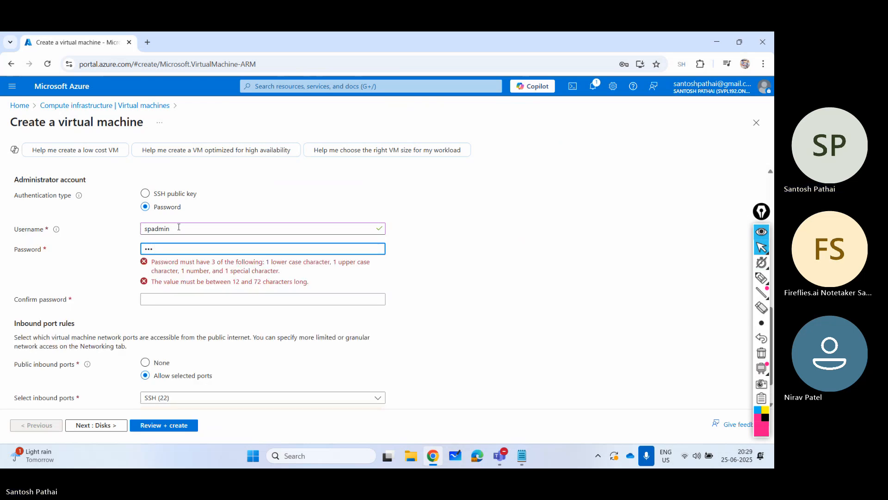
key("BackSpace")
key("BackSpace")
key("BackSpace")
type("•••••")
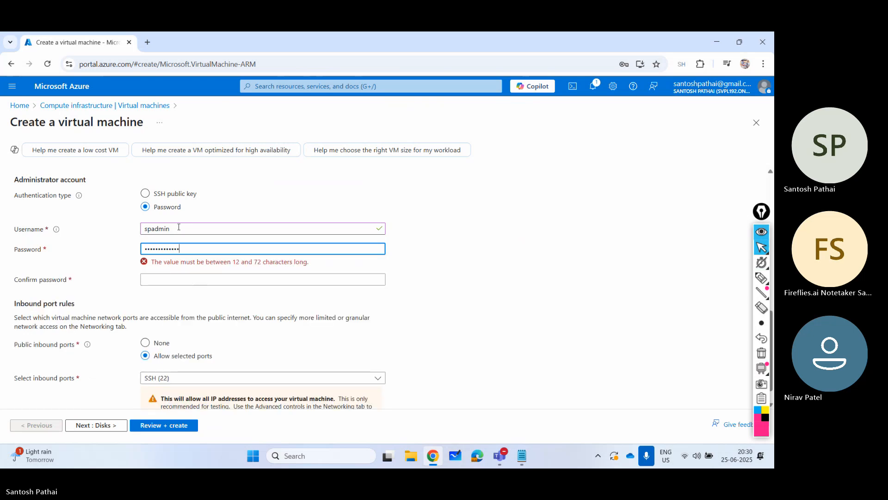
type("•")
key("Tab")
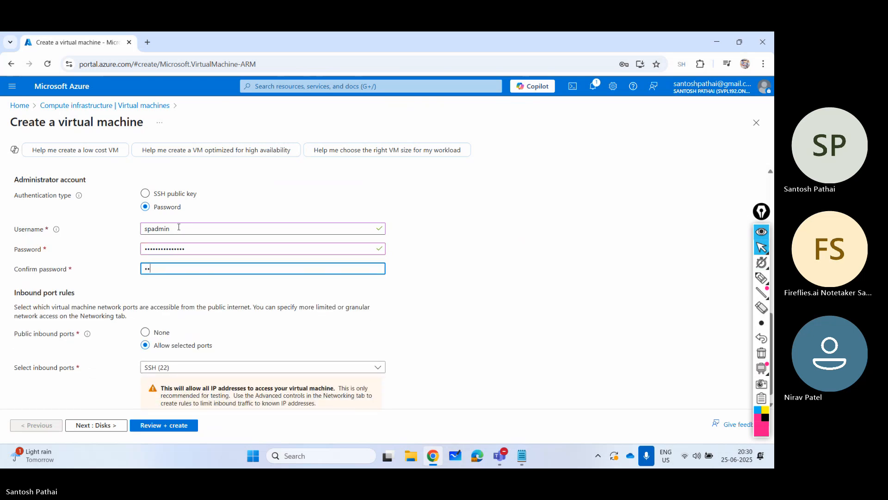
type("•••••••••••••")
- Add HTTP (80) to the selected public inbound ports alongside SSH (22)
scroll(206, 349, "down", 1)
left_click(174, 357)
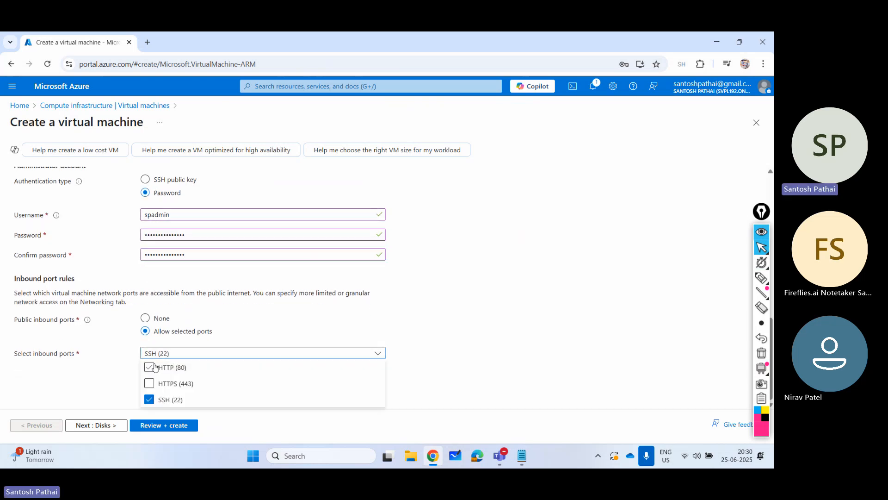
left_click(150, 365)
left_click(119, 398)
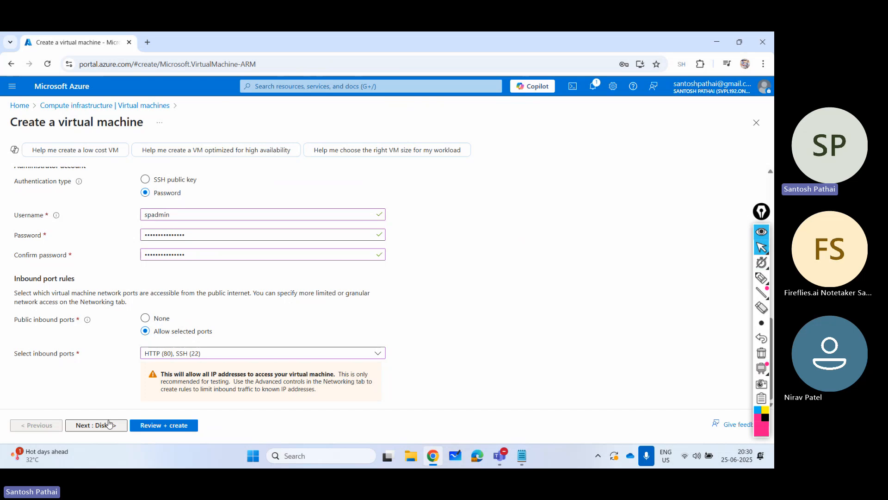
- Keep the default disk settings and, in the networking settings, enable deletion of the public IP and NIC when the VM is deleted
left_click(95, 425)
scroll(213, 323, "down", 2)
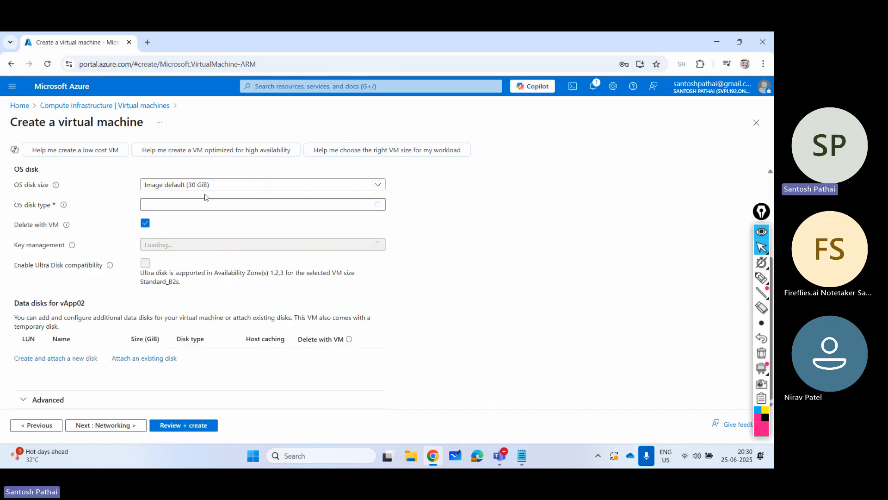
left_click(122, 430)
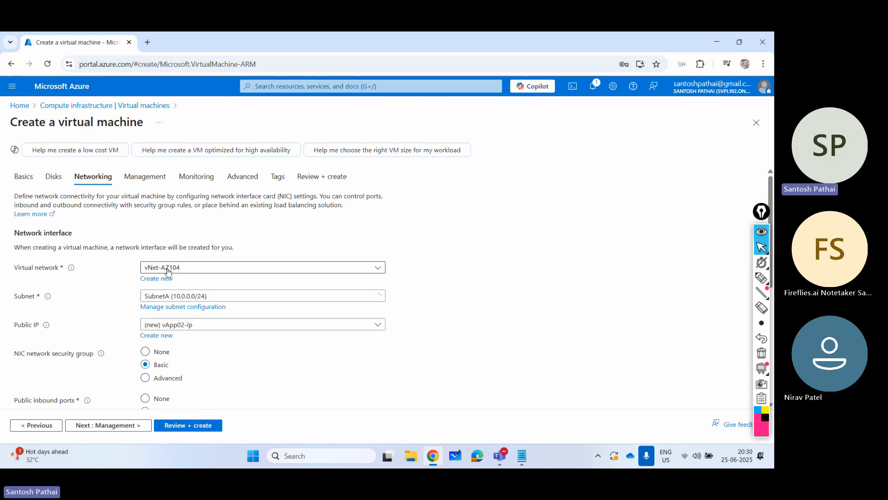
scroll(194, 270, "down", 2)
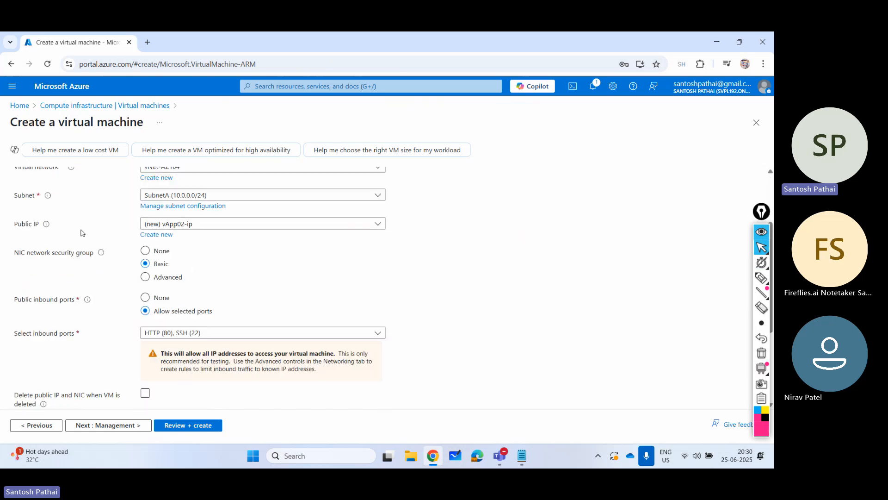
scroll(193, 260, "down", 2)
left_click(145, 292)
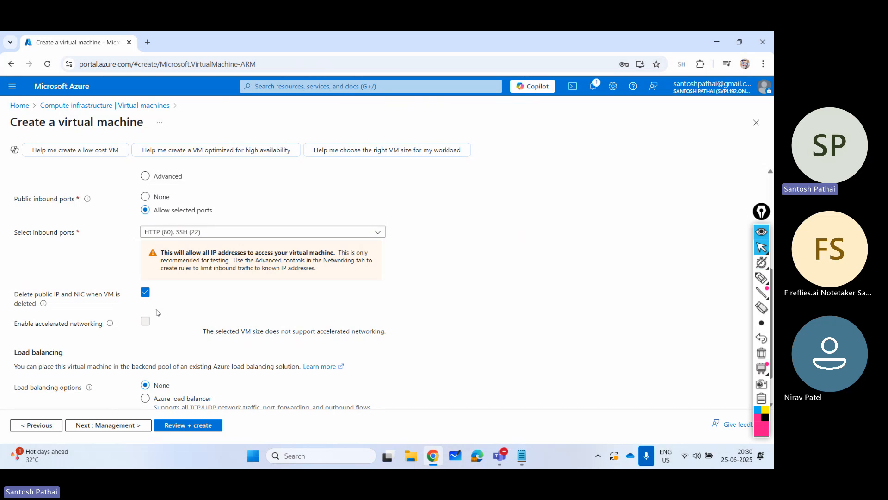
- Validate the configuration and create the vApp02 virtual machine
left_click(185, 429)
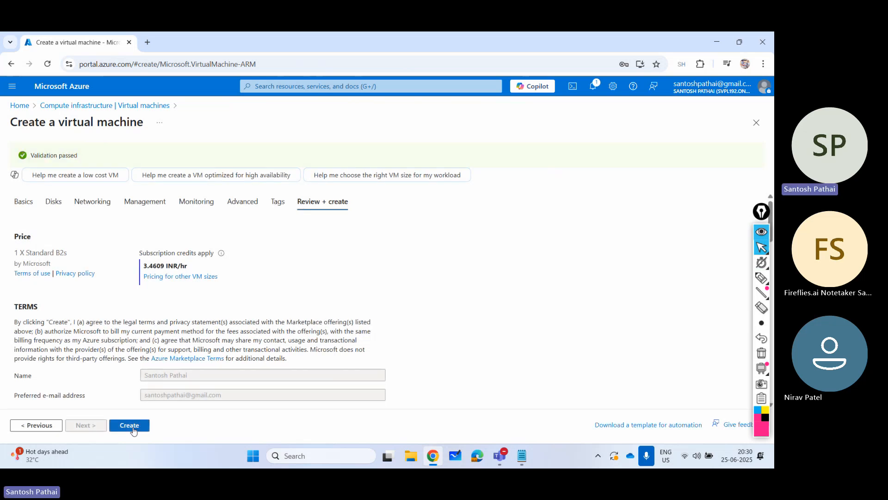
left_click(131, 425)
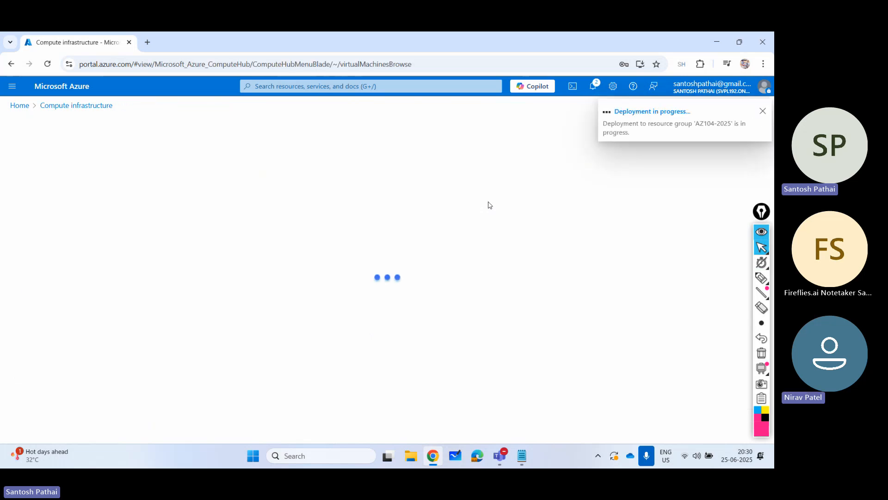
- Leave the deployment page, check the notifications, and start creating another Azure virtual machine from the virtual machines list
left_click(762, 111)
left_click(756, 123)
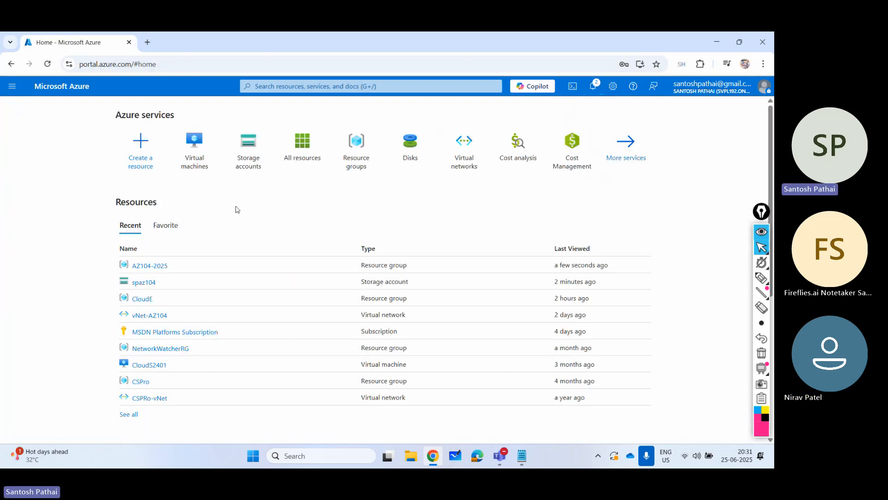
left_click(194, 147)
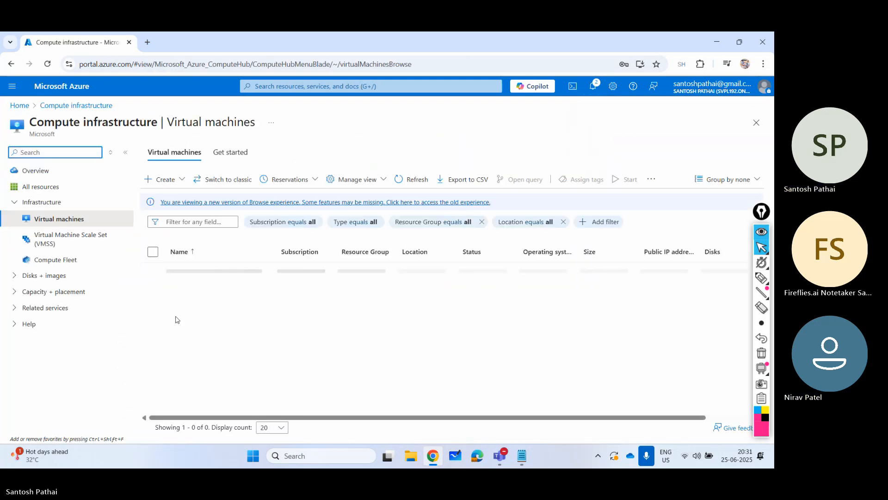
left_click(593, 86)
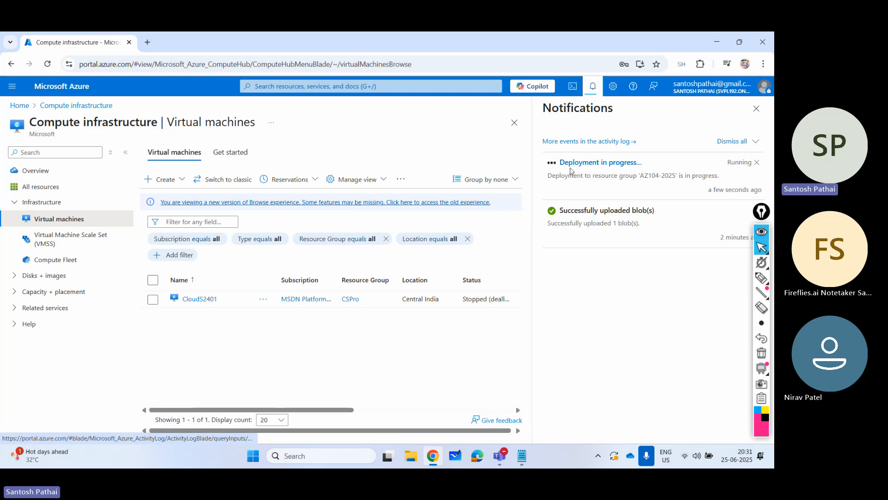
left_click(757, 109)
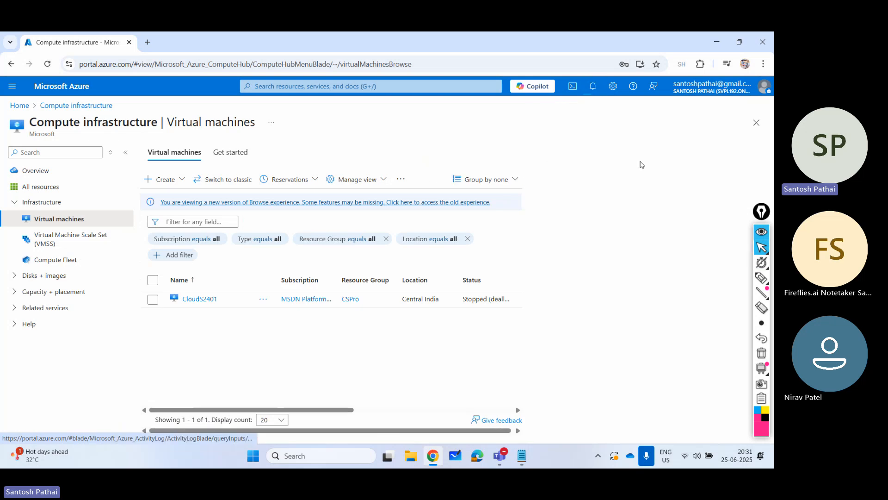
left_click(171, 180)
left_click(183, 210)
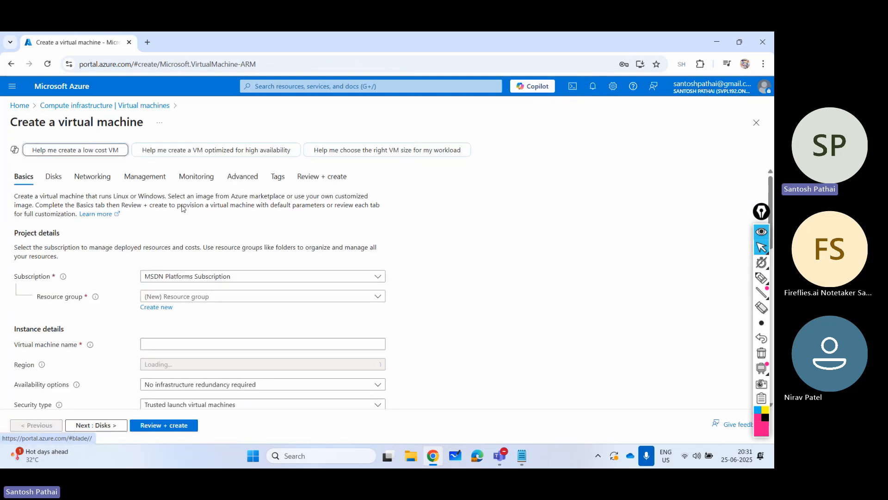
- Assign the new virtual machine to resource group AZ104-2025 and name it vApp03
left_click(183, 296)
left_click(173, 334)
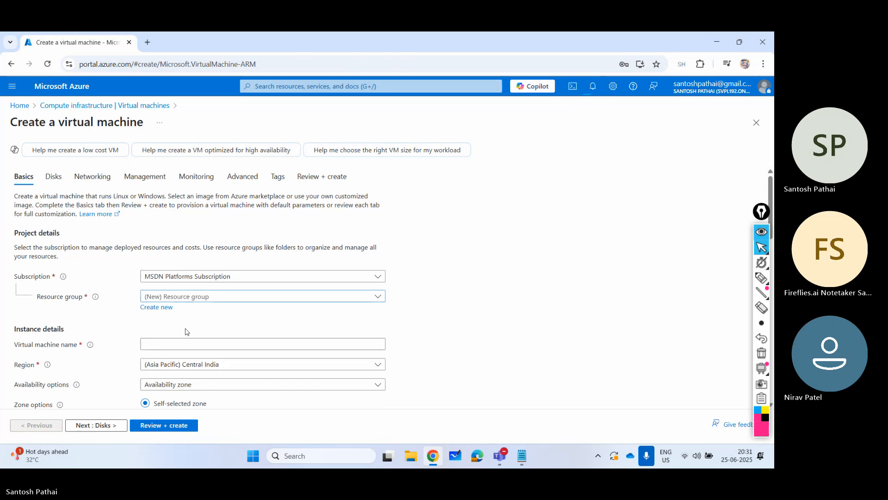
scroll(194, 300, "down", 2)
left_click(193, 242)
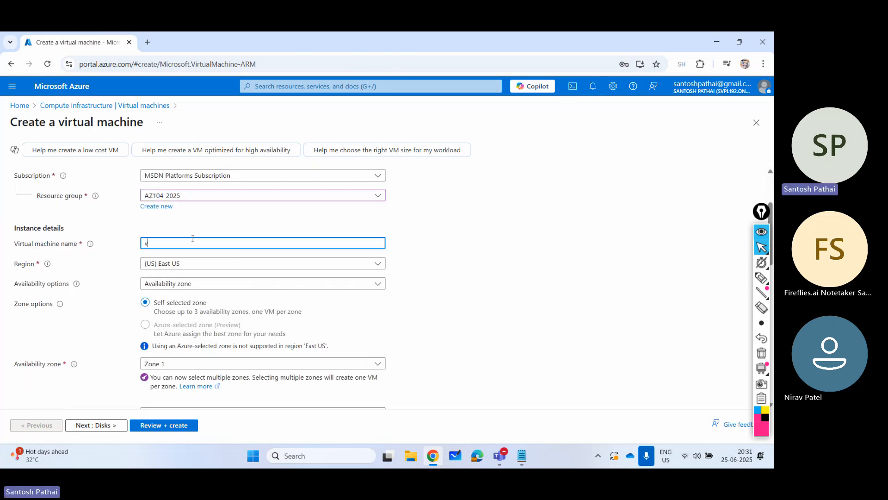
- Set the VM's availability options to No infrastructure redundancy required
scroll(193, 239, "down", 2)
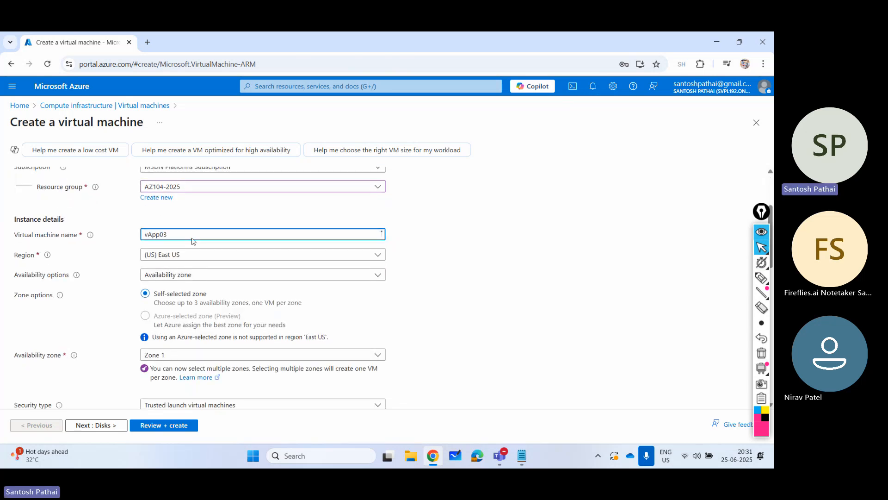
scroll(173, 213, "up", 1)
left_click(190, 232)
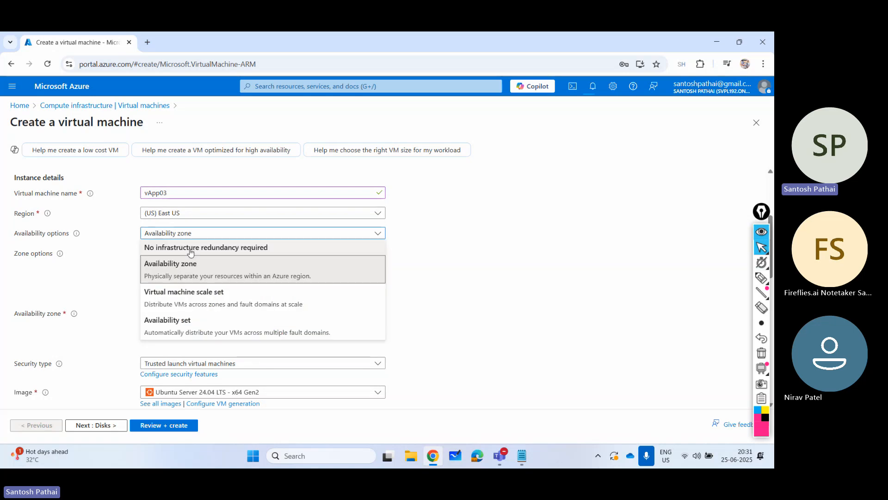
left_click(189, 247)
- Switch the administrator account to password authentication and set the username to spadmin
scroll(217, 289, "down", 3)
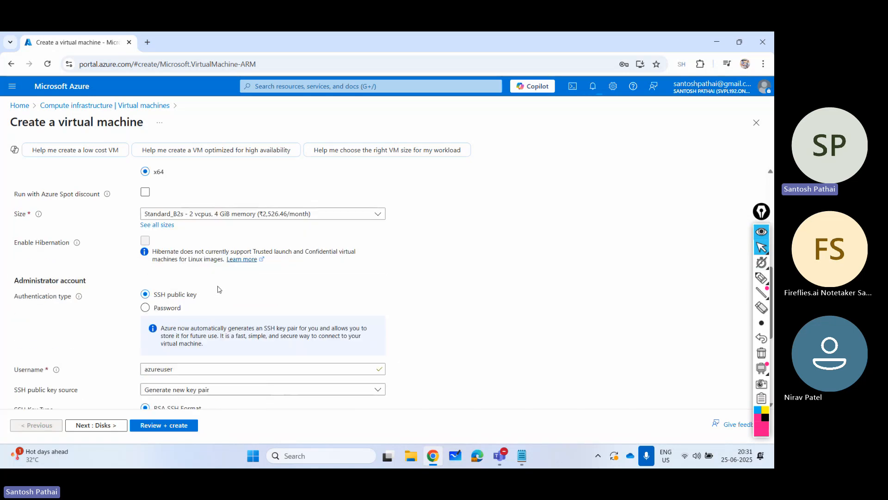
left_click(167, 307)
scroll(182, 278, "down", 2)
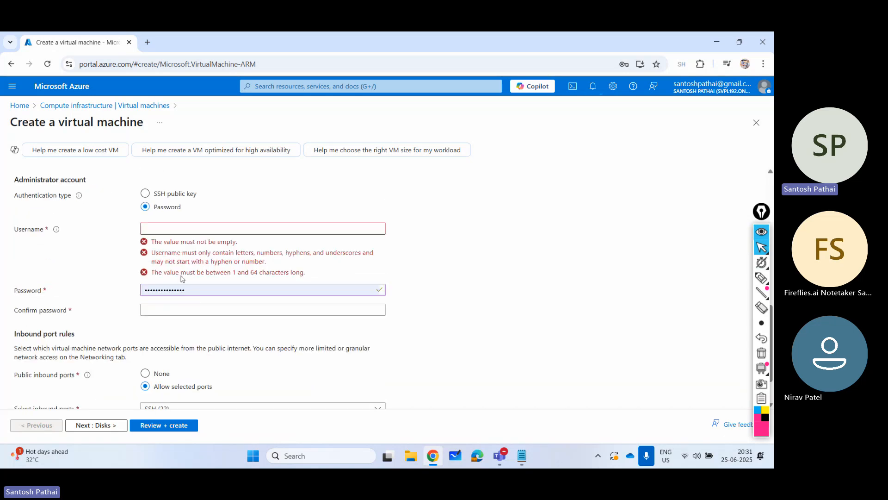
left_click(168, 227)
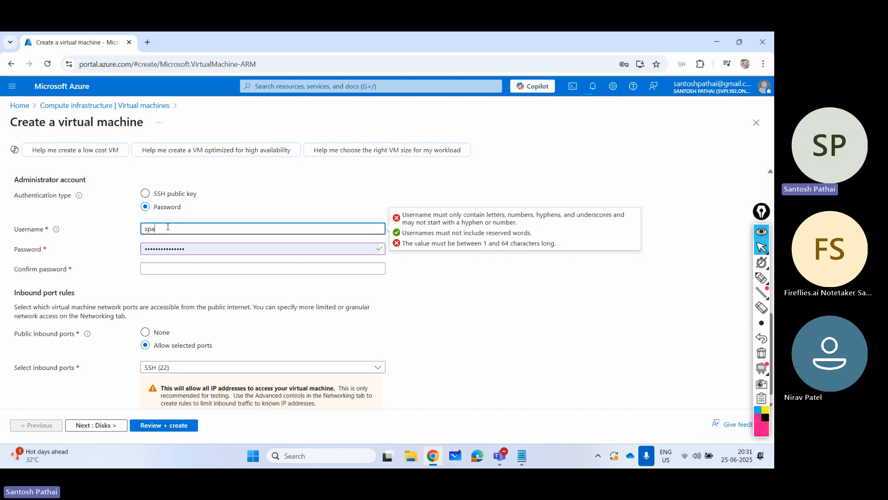
type("spadmin")
- Replace the prefilled administrator password with the account password and repeat it in the confirmation field
key("Tab")
key("ctrl+a")
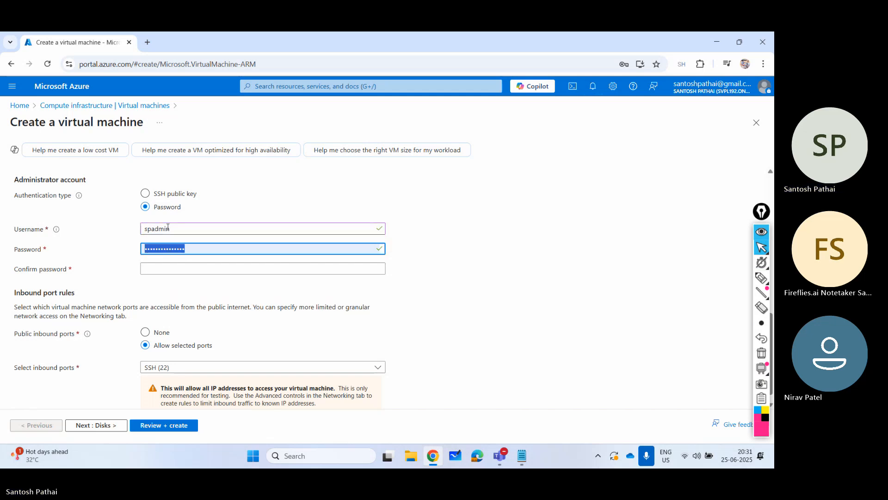
type("•••••")
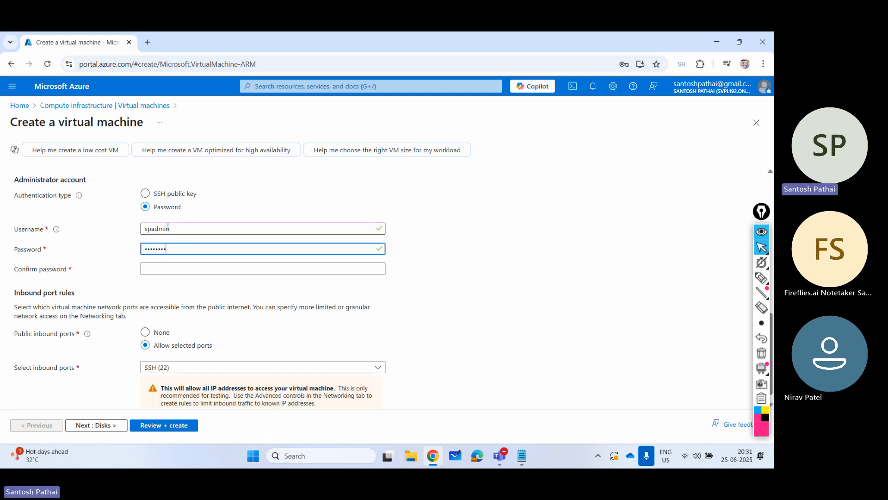
type("••••")
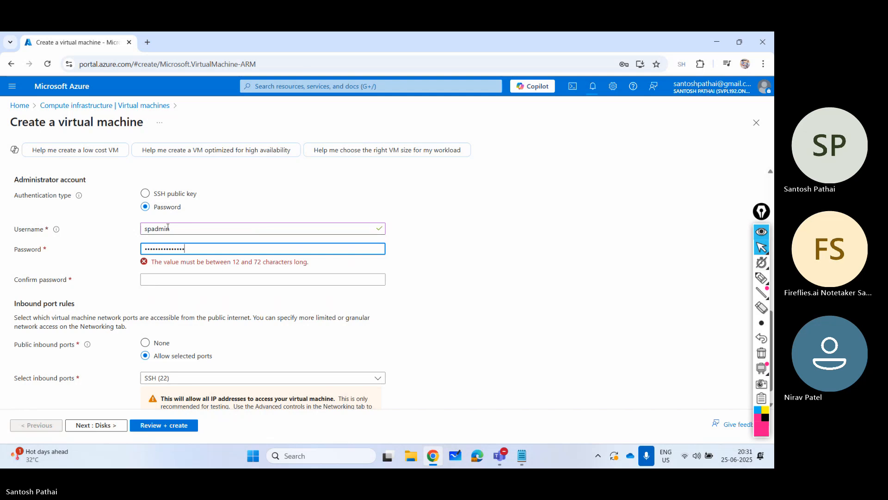
key("Tab")
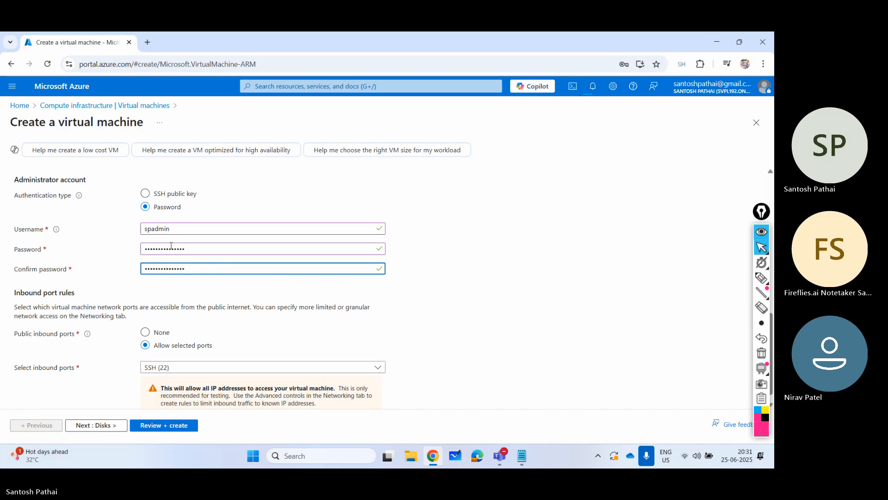
- Allow HTTP (80) in addition to SSH (22) as inbound ports and accept the default disk settings
left_click(169, 355)
left_click(159, 369)
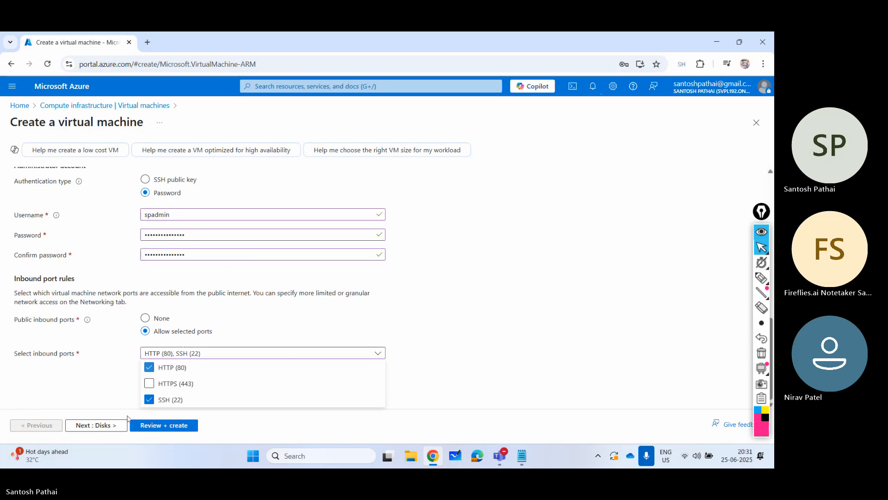
left_click(109, 428)
left_click(111, 432)
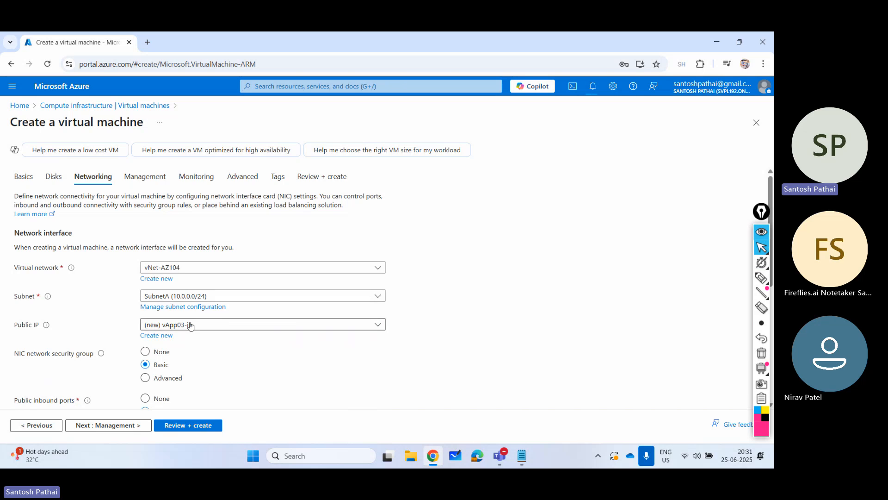
- Enable deletion of the public IP and NIC when the VM is deleted, and keep the default management and monitoring settings
scroll(161, 304, "down", 3)
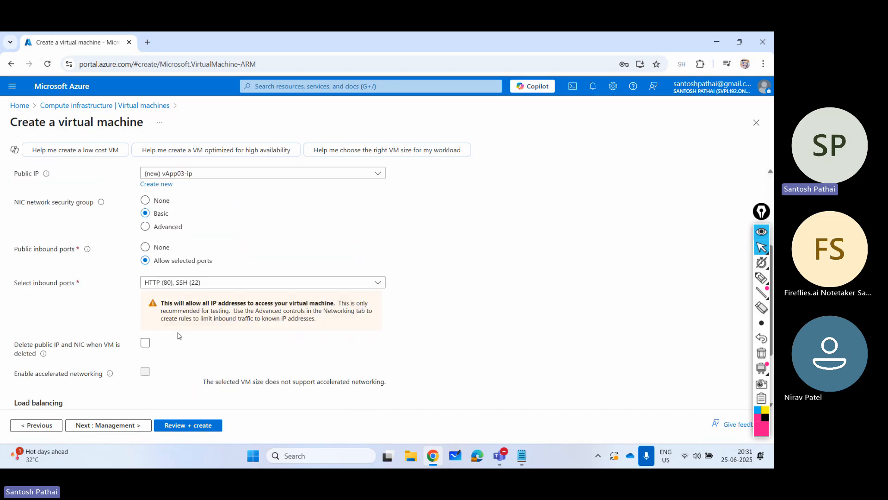
left_click(118, 428)
left_click(118, 428)
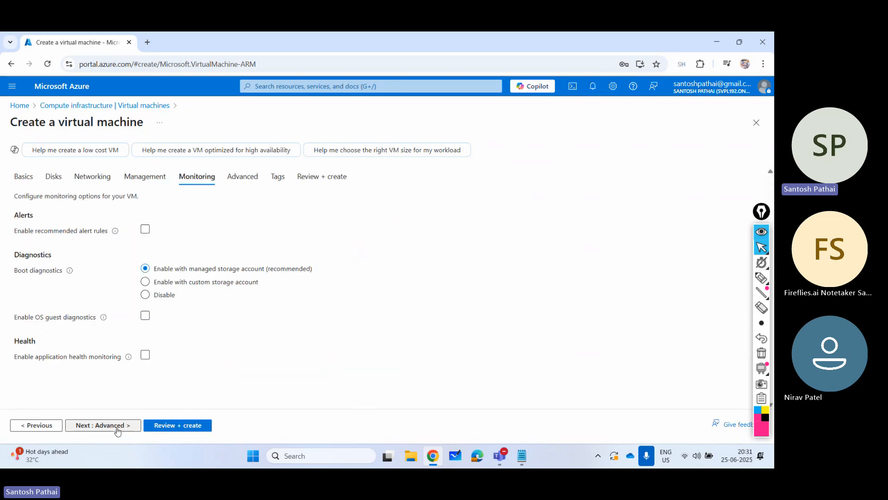
left_click(118, 428)
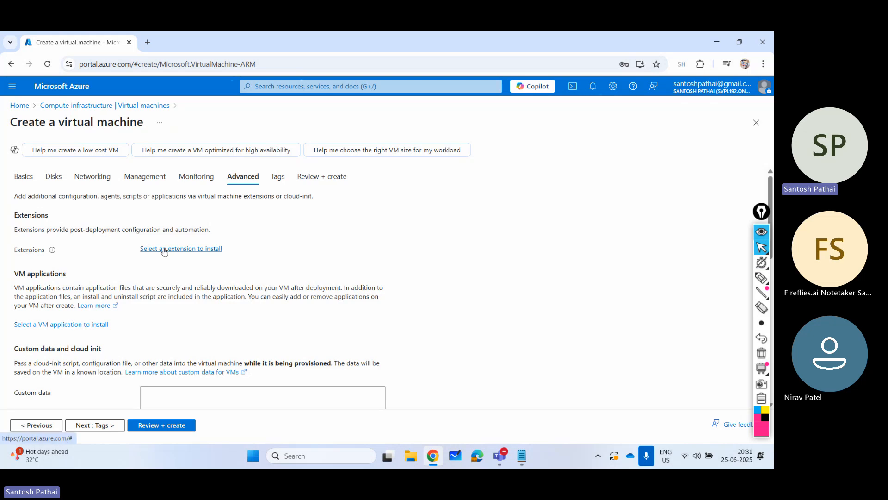
- Find the Custom script for linux extension and choose it for installation on the new VM
left_click(164, 249)
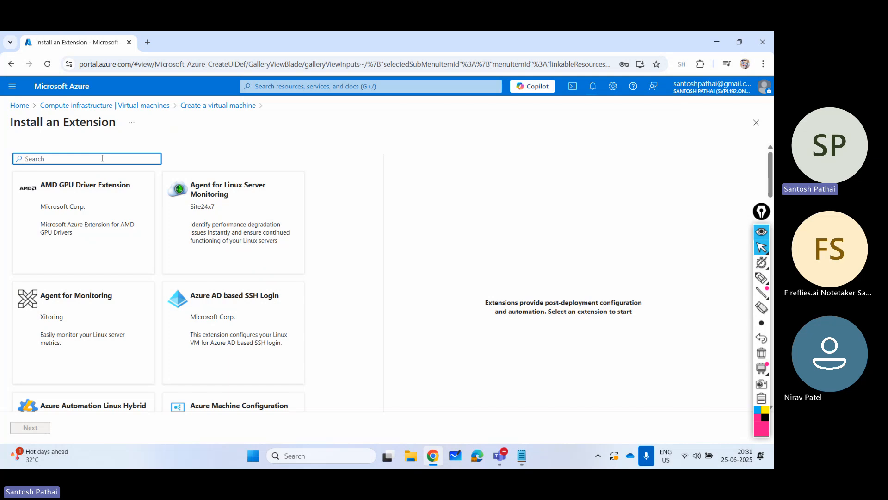
type("custom")
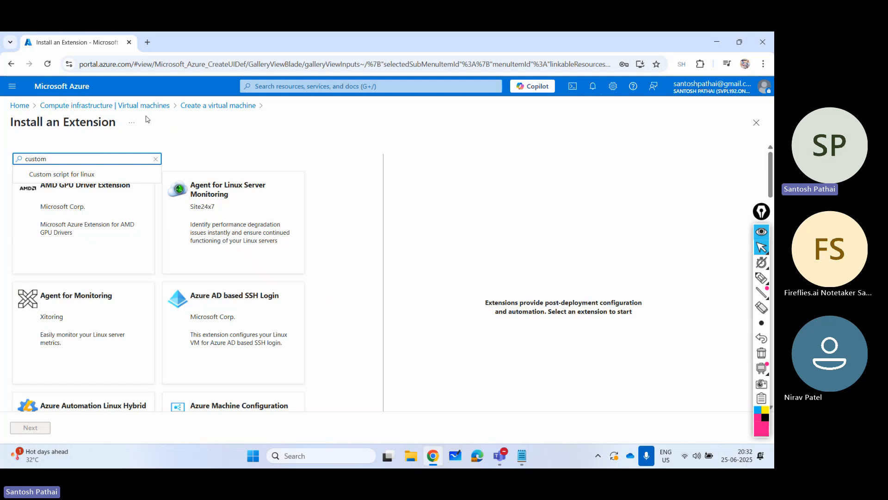
left_click(106, 174)
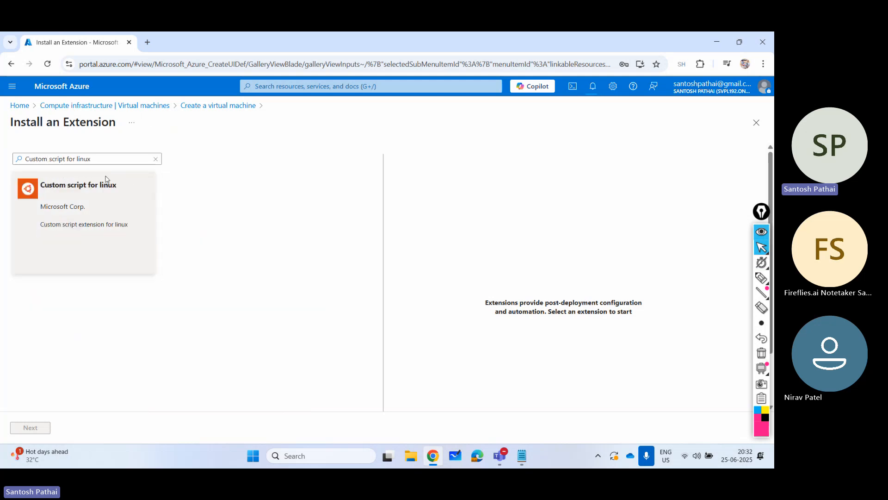
left_click(104, 213)
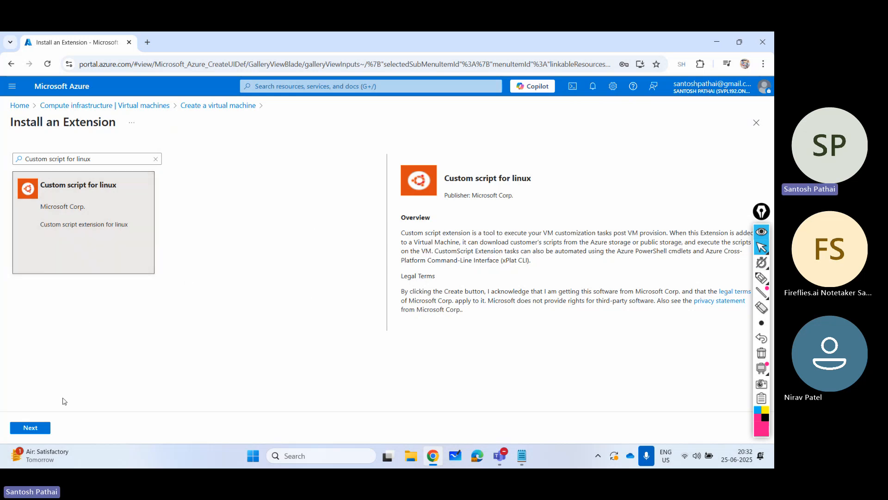
left_click(33, 427)
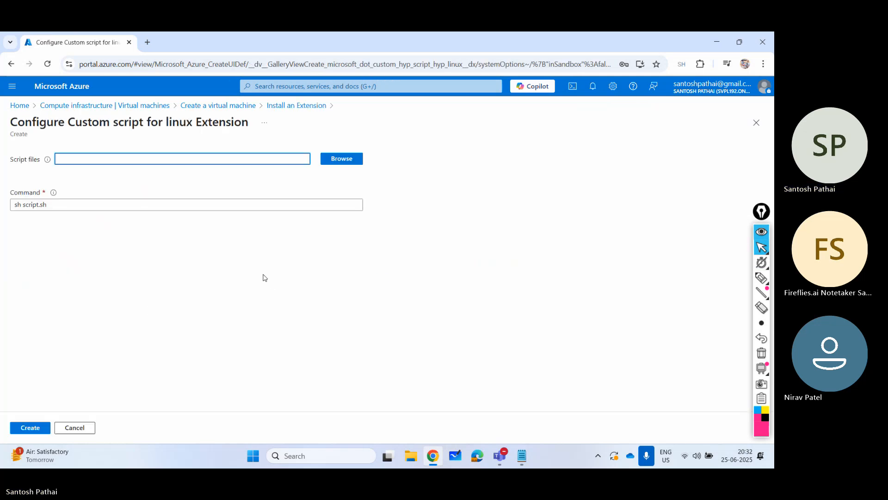
- Choose install_web.sh from the scripts container of storage account spaz104 as the extension's script file
left_click(337, 162)
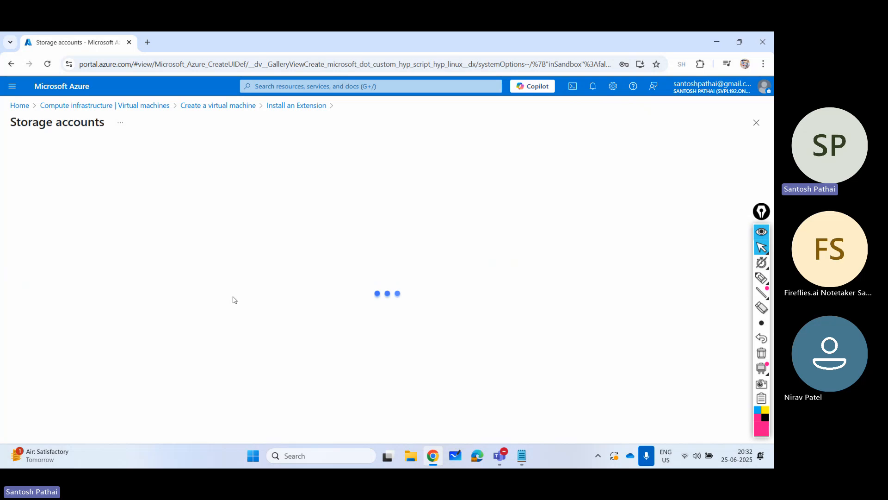
left_click(47, 215)
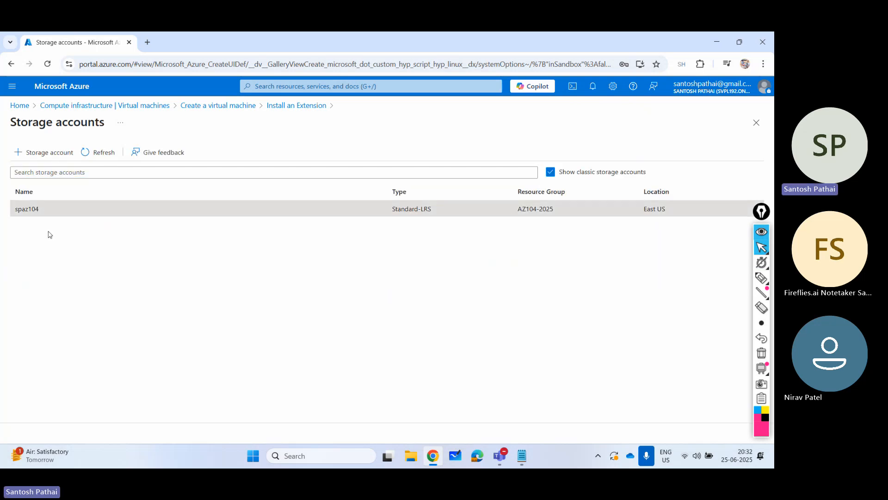
left_click(202, 223)
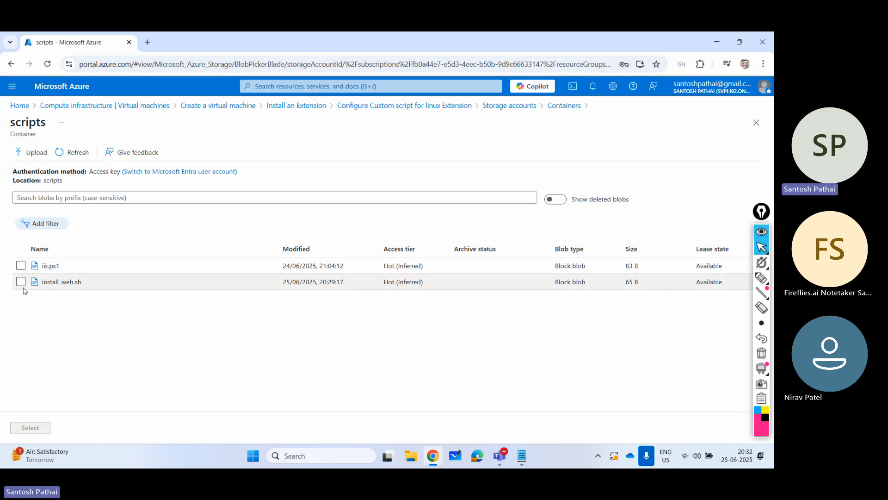
left_click(21, 281)
left_click(30, 427)
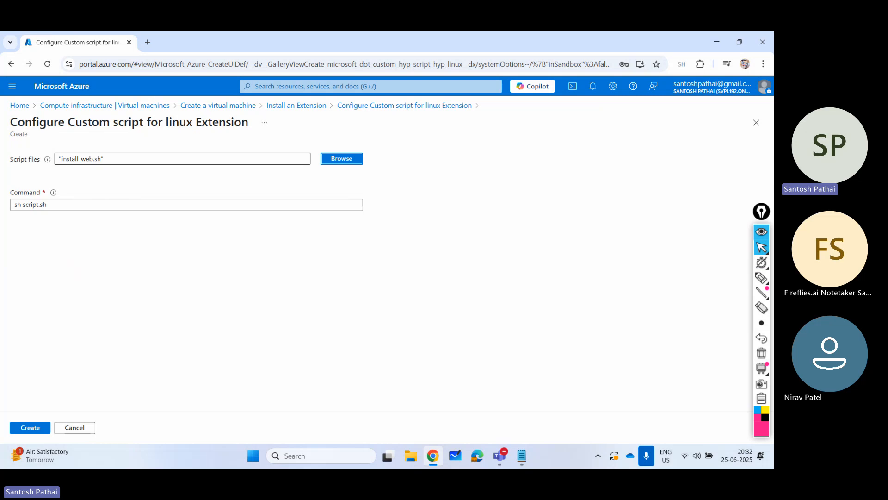
- Set the extension's command to sh install_web.sh and add the configured extension to the VM
left_click(38, 206)
key("BackSpace")
key("BackSpace")
key("BackSpace")
key("BackSpace")
key("BackSpace")
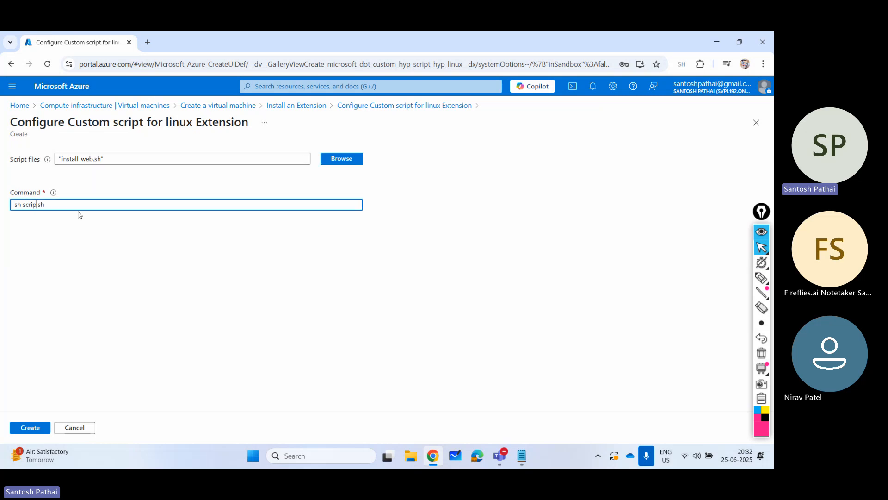
key("BackSpace")
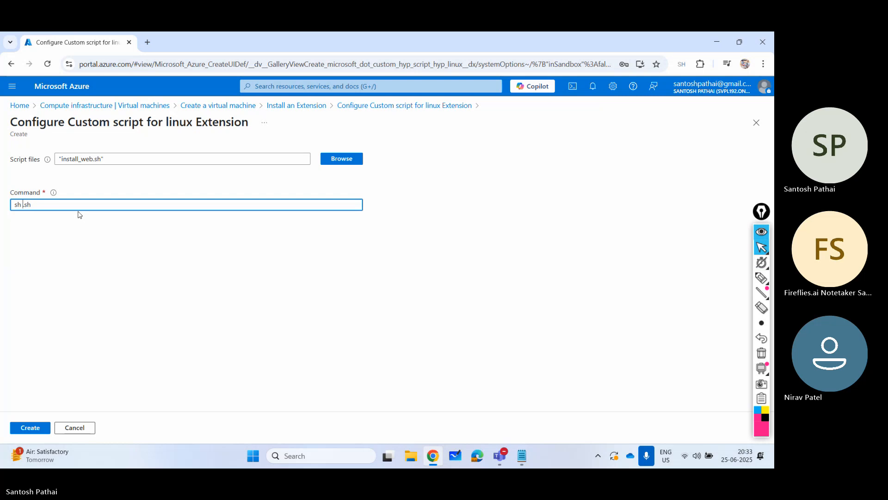
type("install_we")
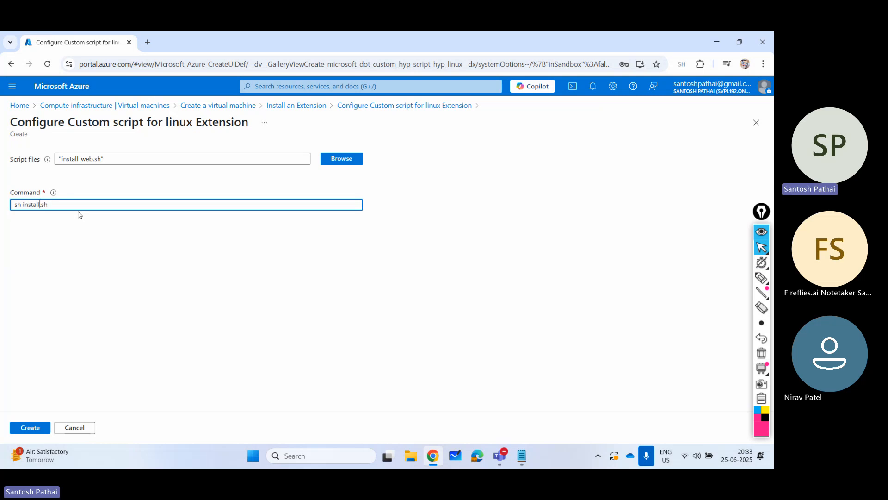
type("b")
left_click_drag(21, 207, 54, 207)
left_click(70, 223)
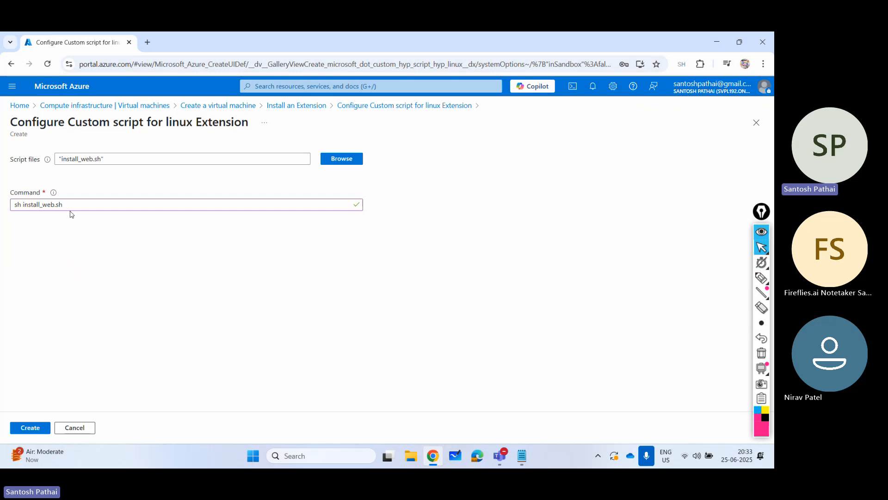
left_click(30, 427)
scroll(189, 324, "down", 5)
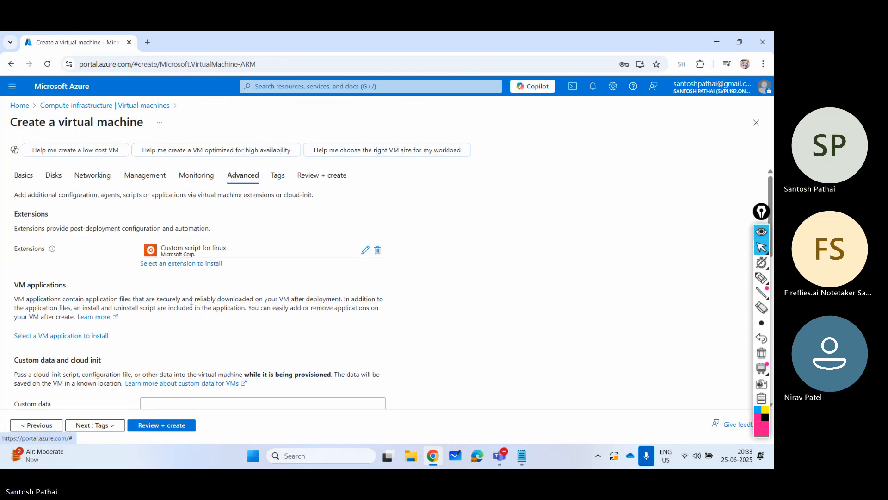
- Validate the vApp03 configuration and create the virtual machine
left_click(174, 425)
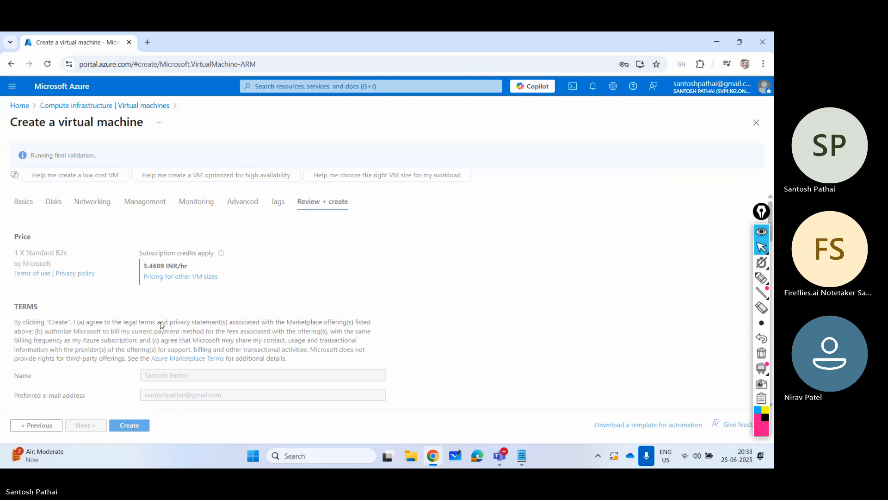
left_click(129, 424)
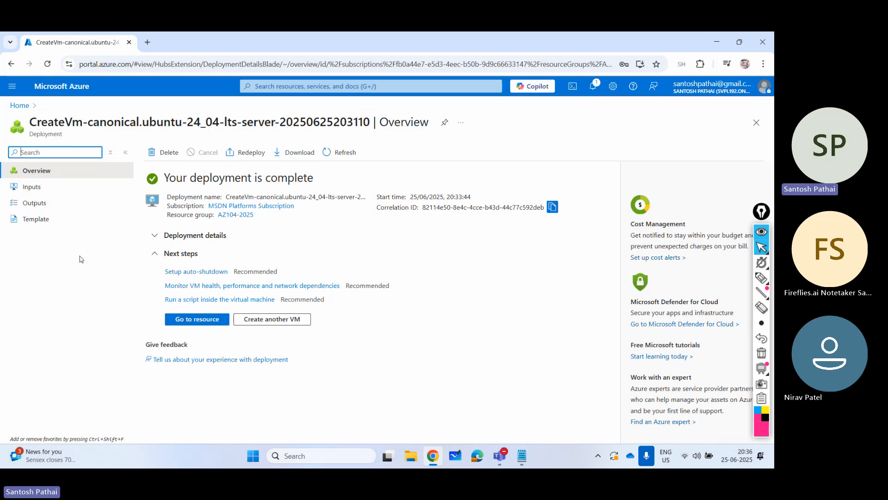
- Open the overview of vApp03 from the virtual machines list and collapse the list beside it
left_click(72, 89)
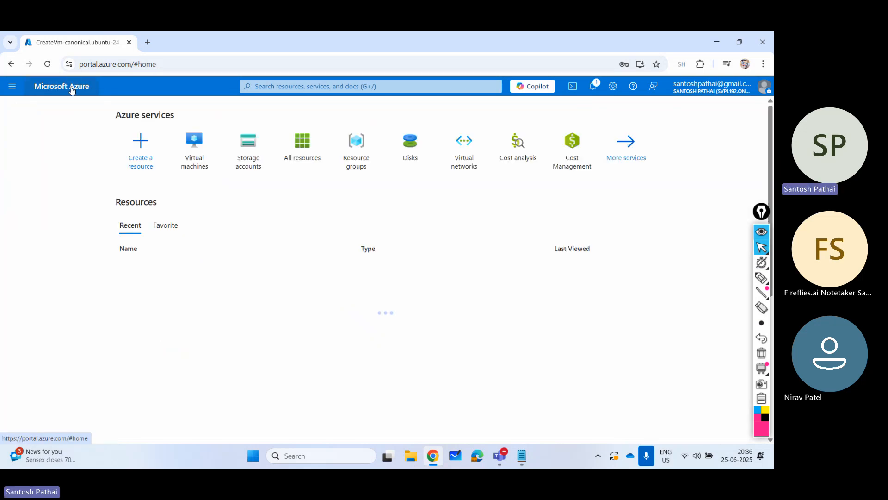
left_click(198, 161)
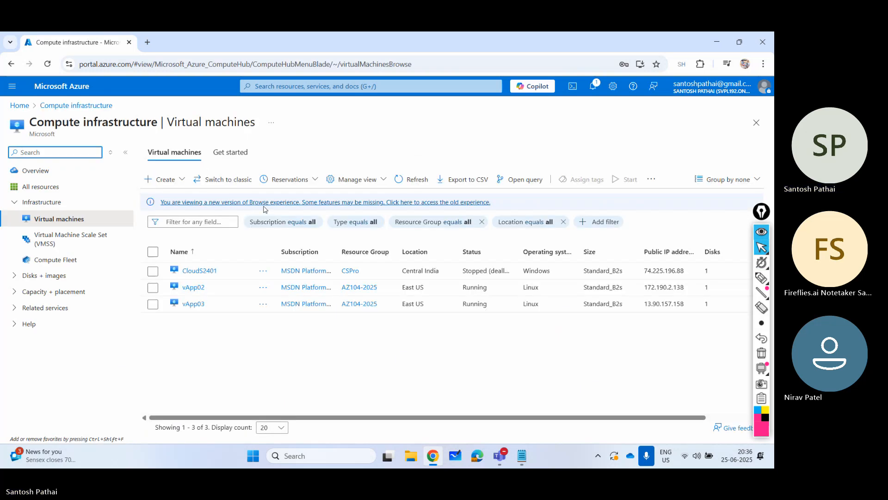
left_click(195, 304)
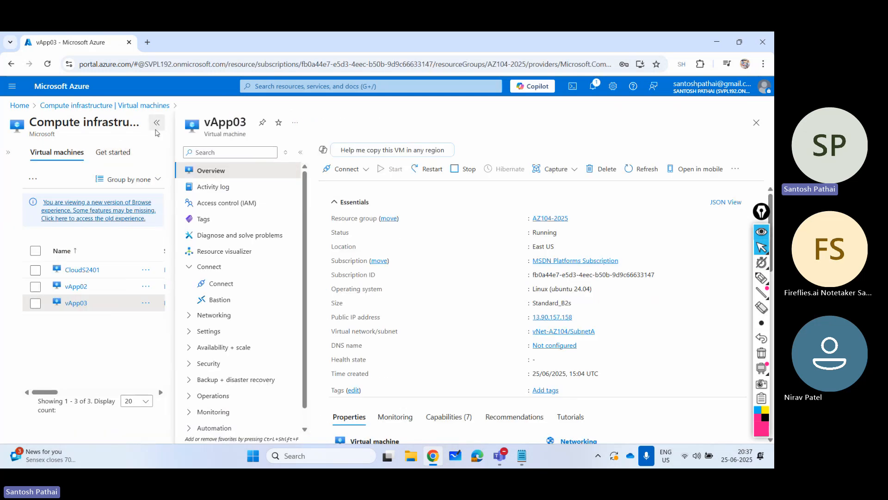
left_click(125, 153)
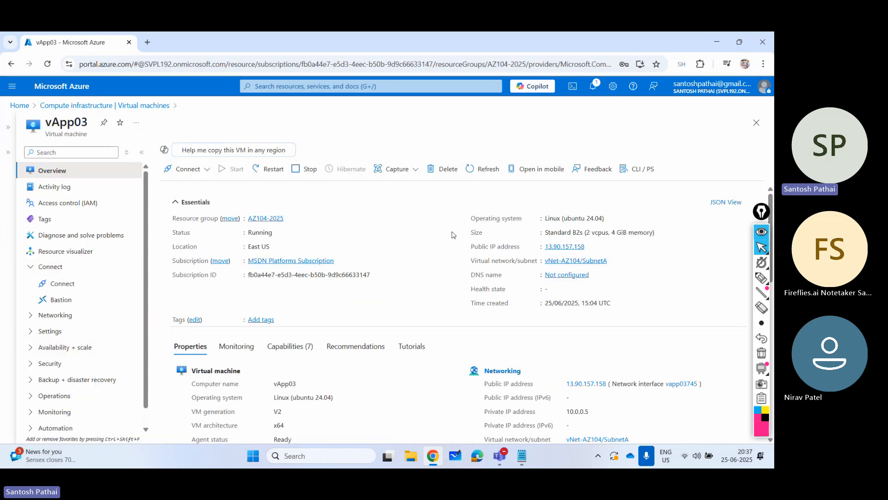
- Check vApp03's web page by opening its public IP address in an incognito window without HTTPS, and close the page and the VM overview
mouse_move(589, 251)
left_click(764, 64)
left_click(719, 137)
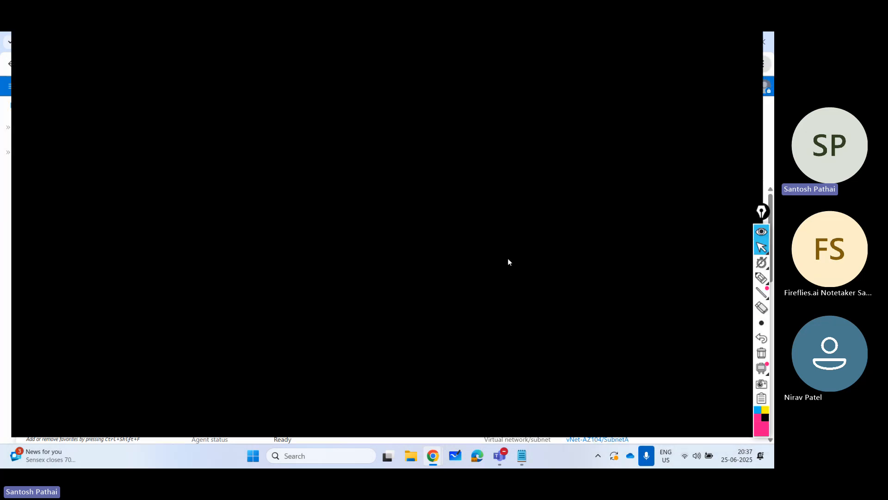
key("ctrl+v")
key("Return")
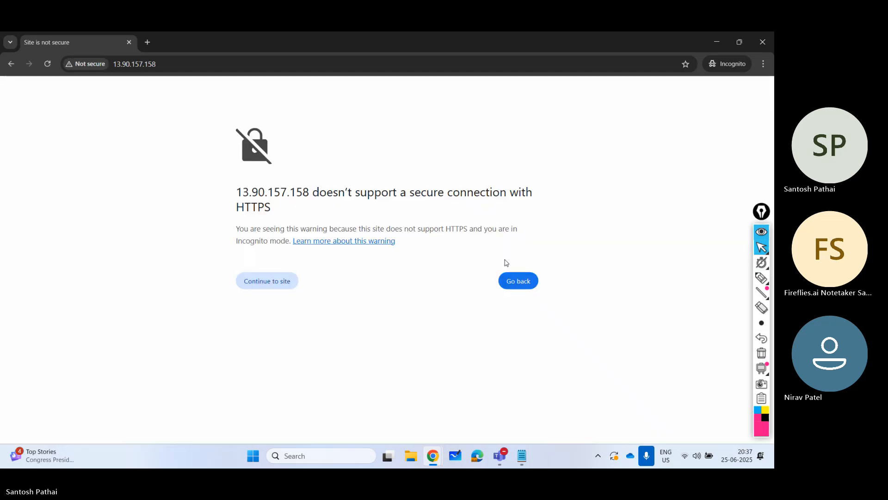
left_click(269, 286)
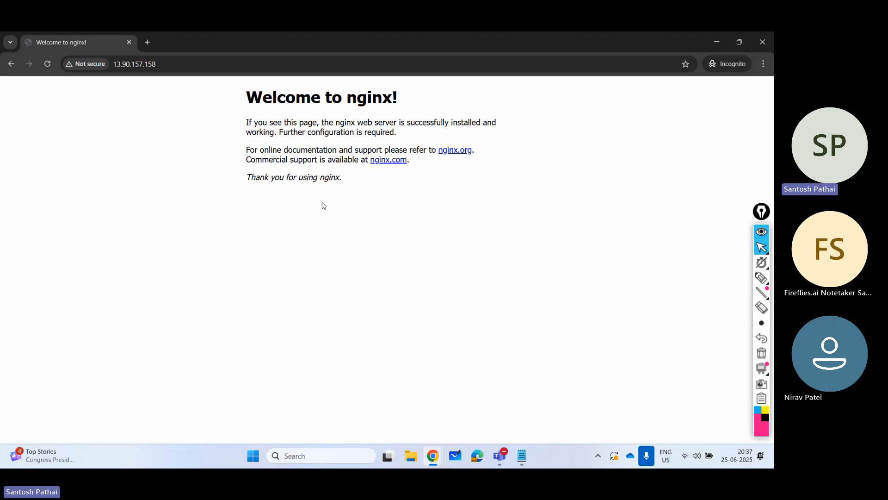
left_click(129, 43)
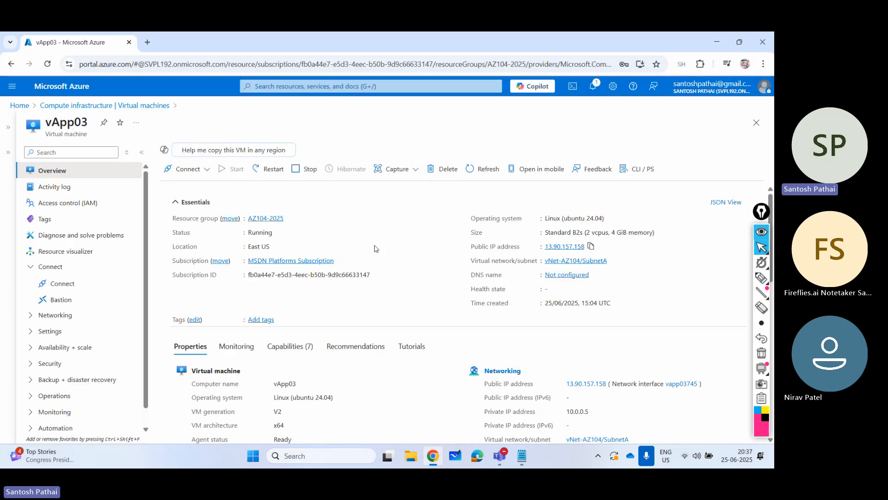
left_click(757, 122)
- Search Google for cloud init in a new tab, open the cloud-init.io site and accept all its trackers
left_click(148, 42)
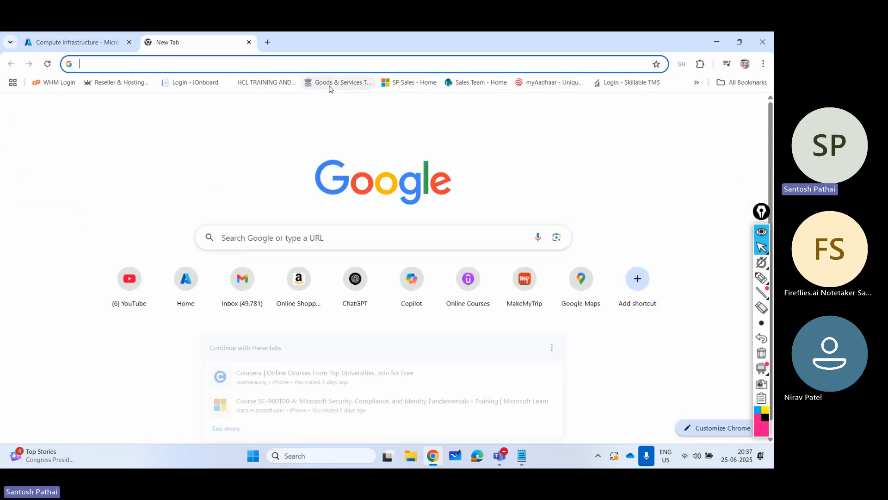
type("co")
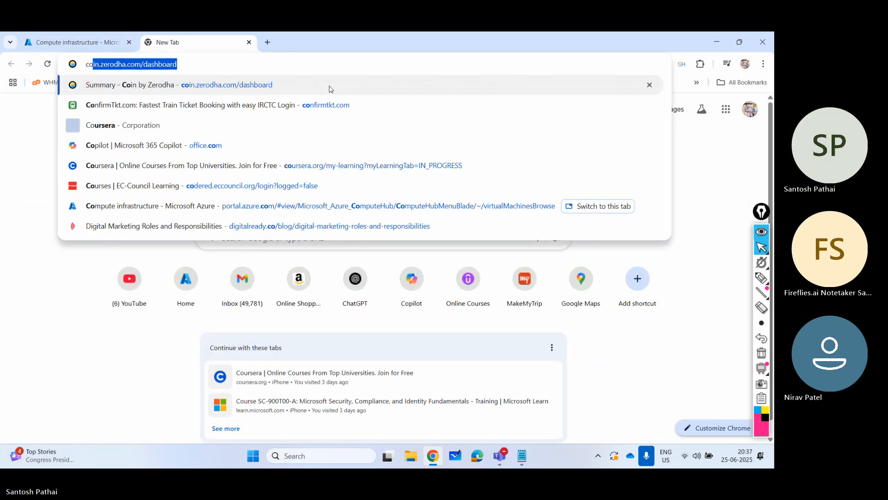
key("BackSpace")
type("loud init")
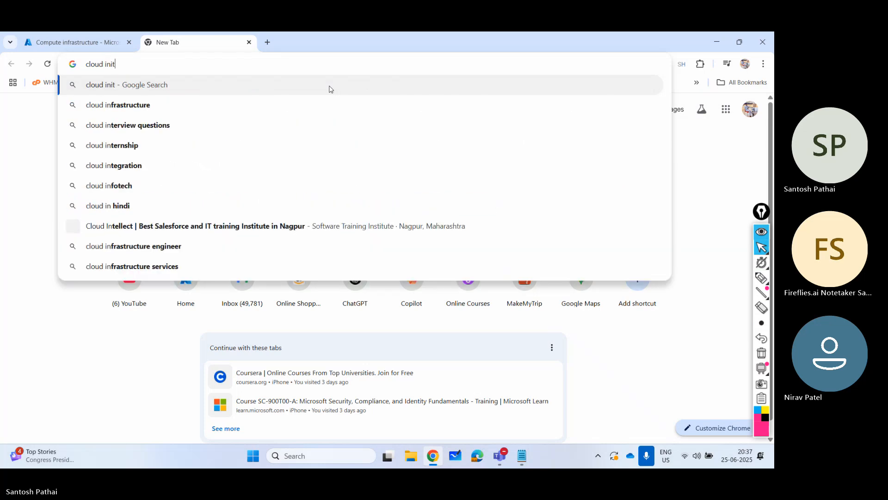
key("Return")
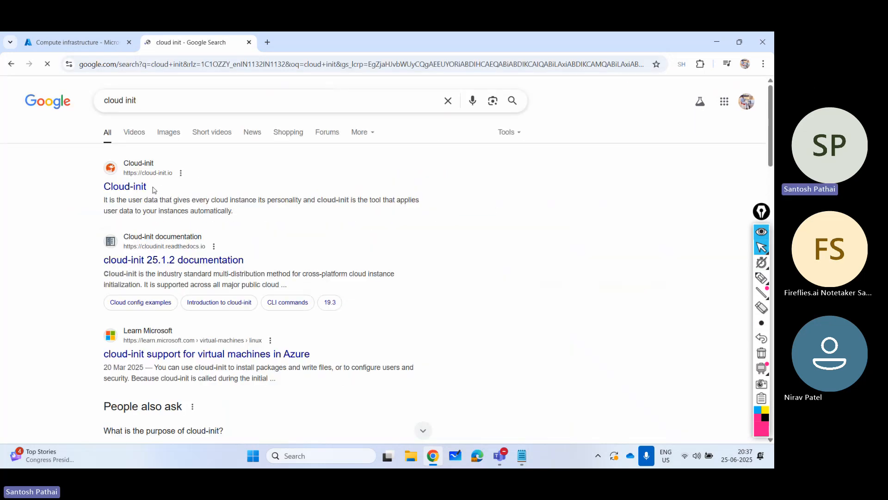
left_click(188, 184)
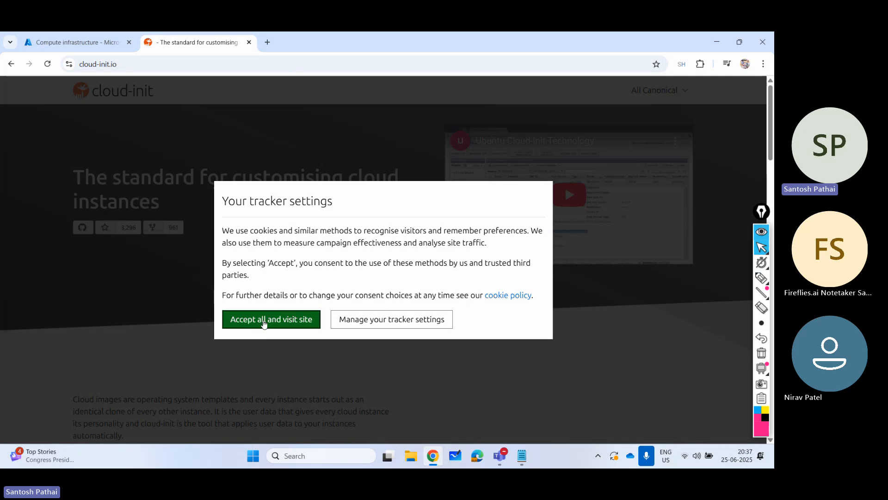
left_click(266, 321)
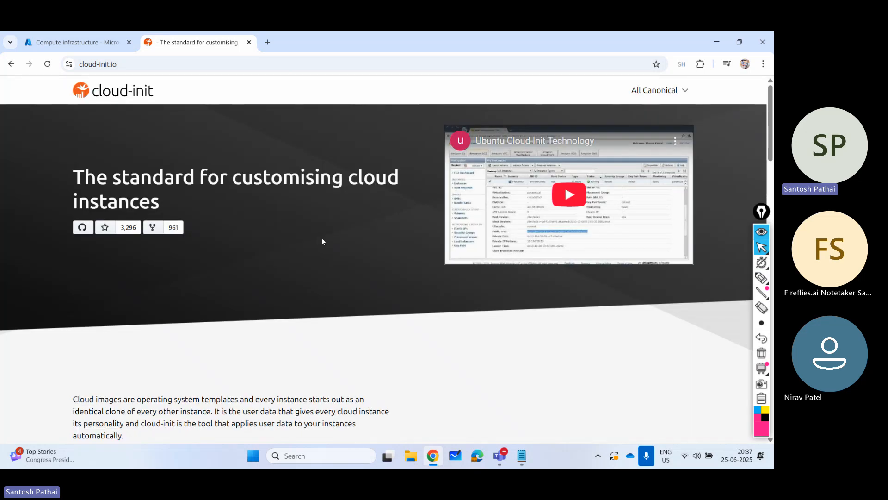
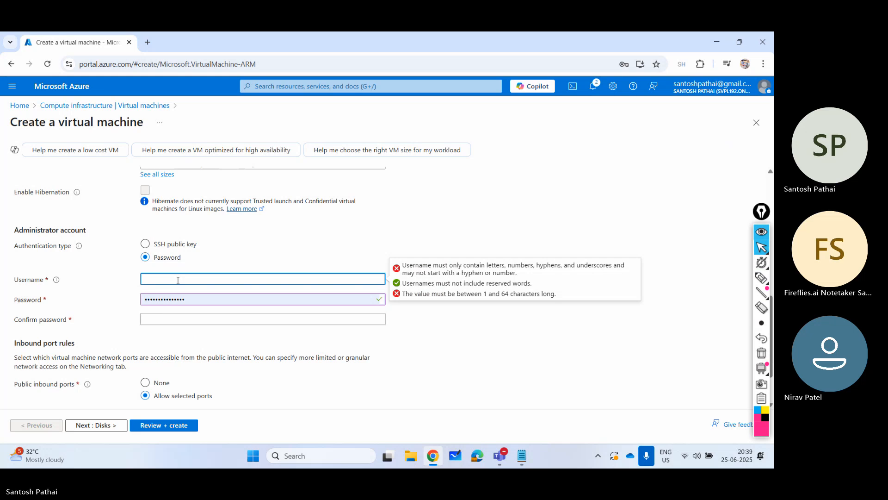
- Set the administrator account's username to spadmin
type("spadmin")
key("Tab")
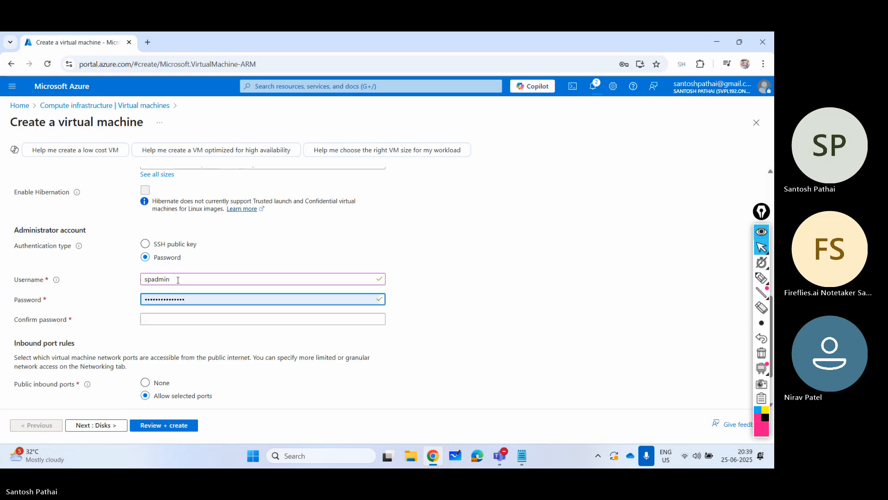
key("ctrl+a")
type("**********")
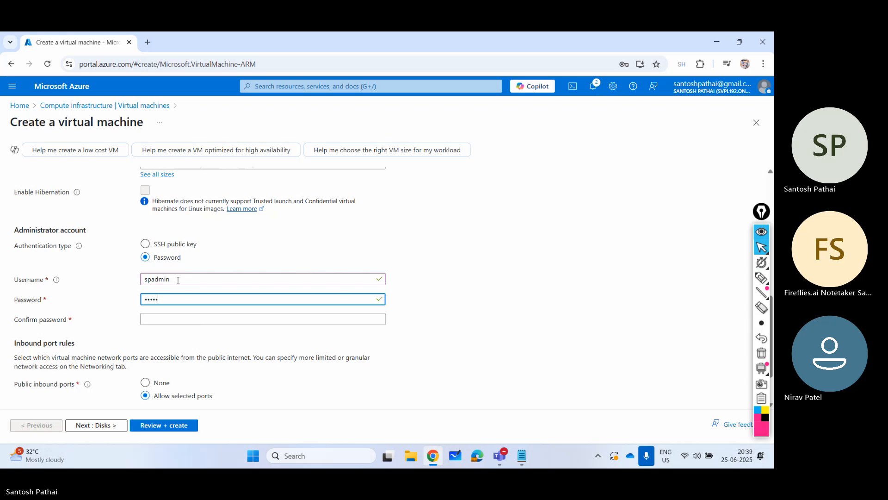
type("****")
key("ctrl+a")
key("BackSpace")
type("*****")
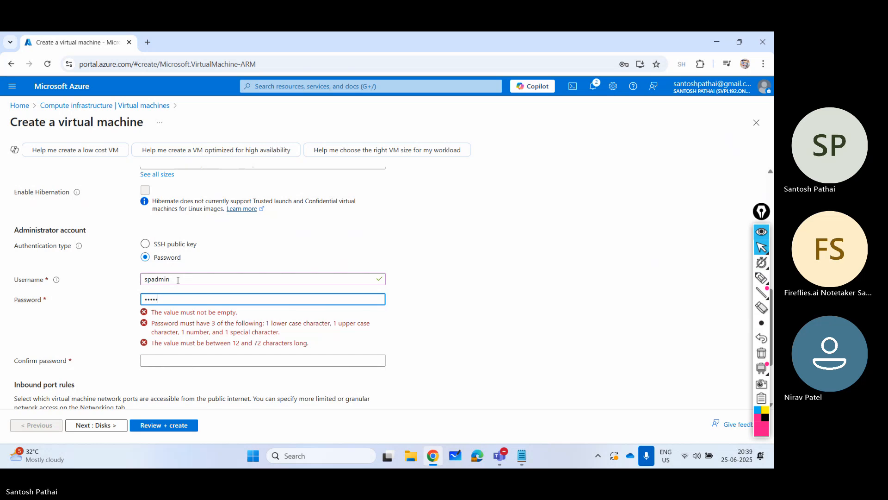
type("*****")
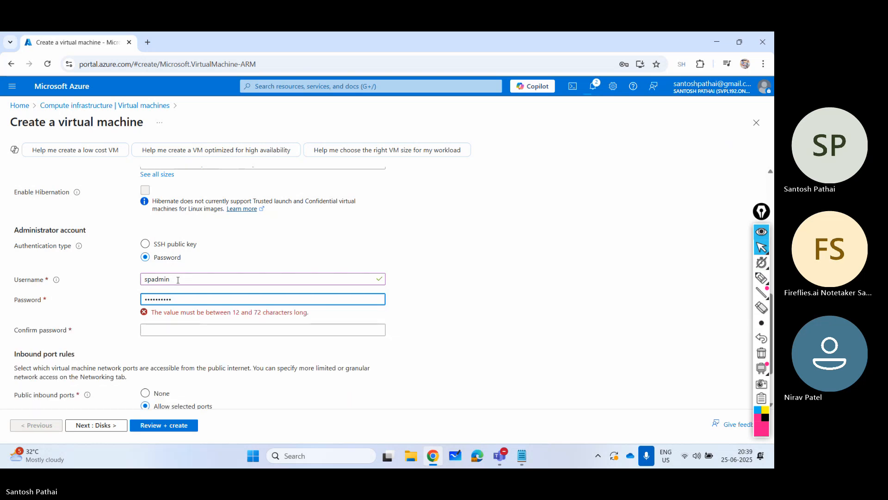
key("BackSpace")
key("BackSpace")
key("BackSpace")
key("BackSpace")
key("BackSpace")
key("BackSpace")
key("BackSpace")
key("BackSpace")
key("BackSpace")
key("BackSpace")
- Enter the administrator account password and repeat it in the password confirmation field
type("*")
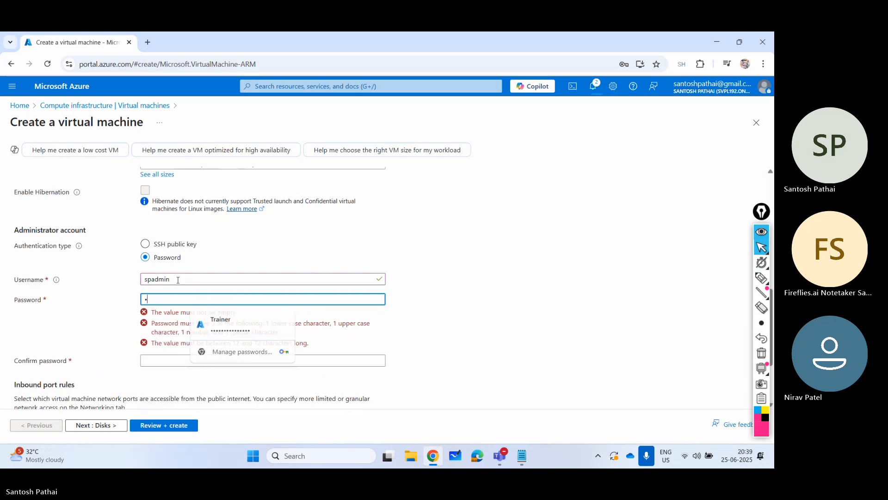
type("*********")
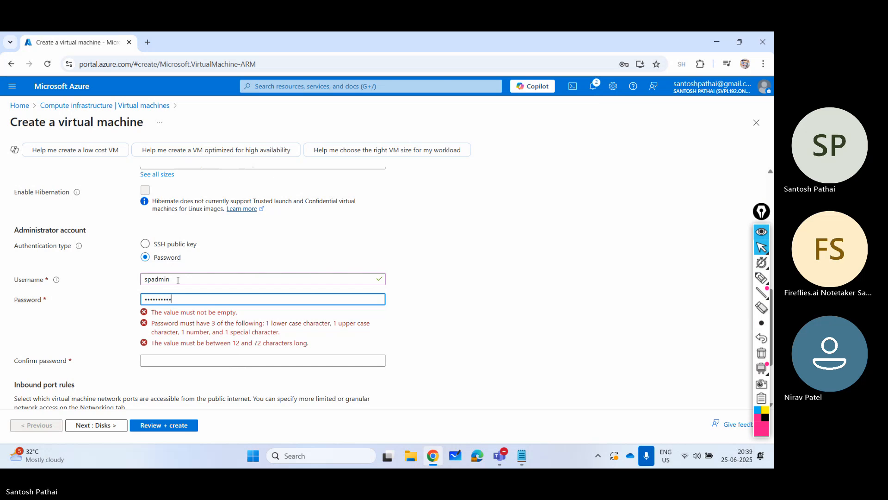
type("****")
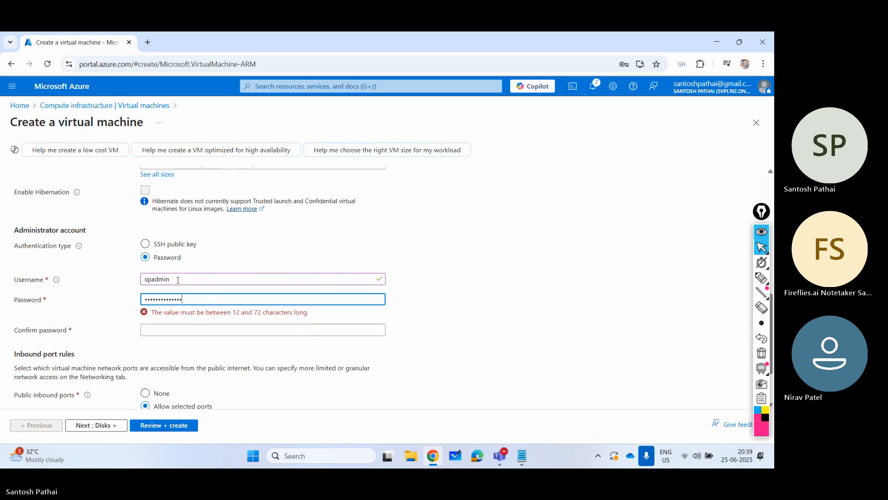
key("Tab")
type("**********")
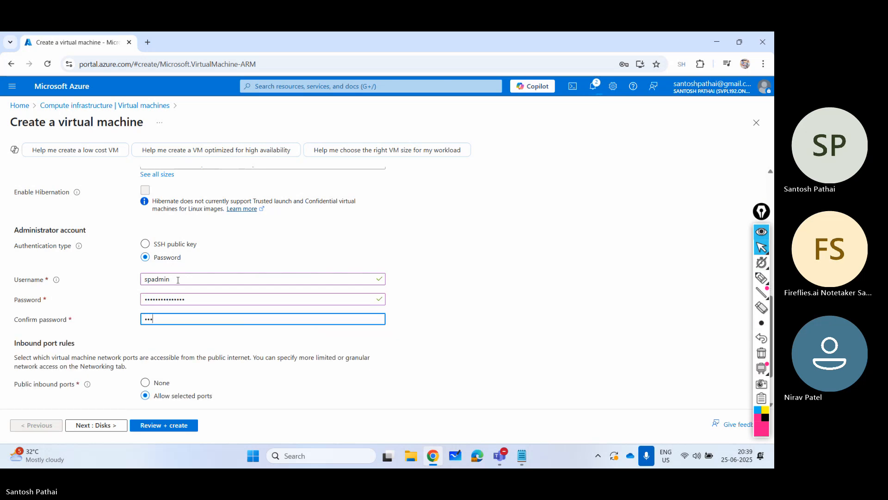
type("*****")
- Allow HTTP (80) and HTTPS (443) as inbound ports in addition to SSH (22)
scroll(188, 294, "down", 2)
left_click(175, 354)
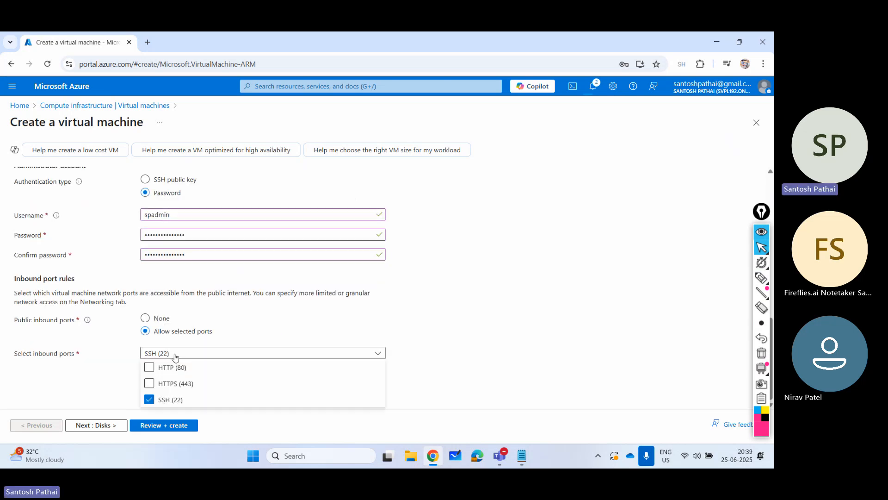
left_click(150, 367)
left_click(149, 384)
left_click(92, 386)
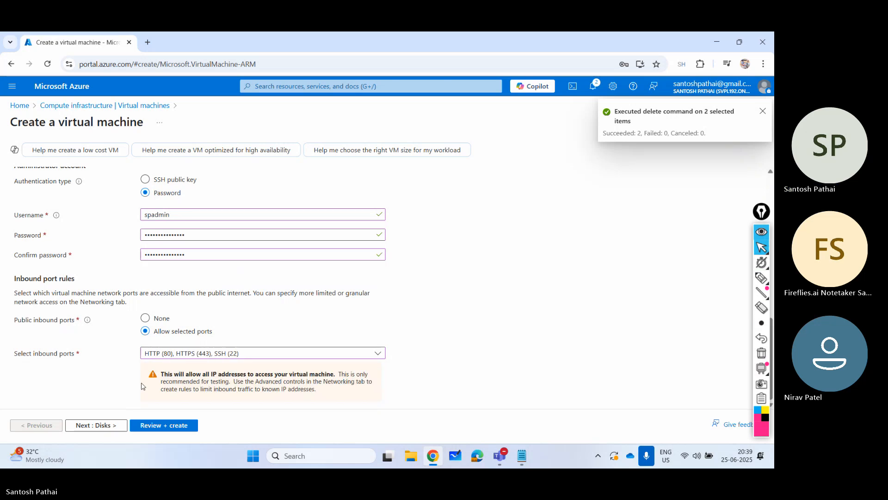
- Keep the default disk settings and enable deleting the public IP and NIC when the VM is deleted in the networking settings
left_click(96, 424)
scroll(185, 287, "down", 3)
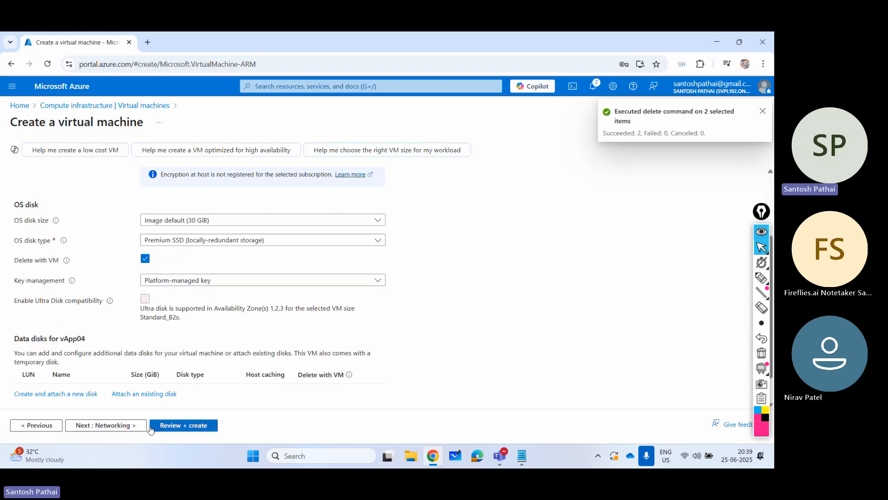
left_click(130, 425)
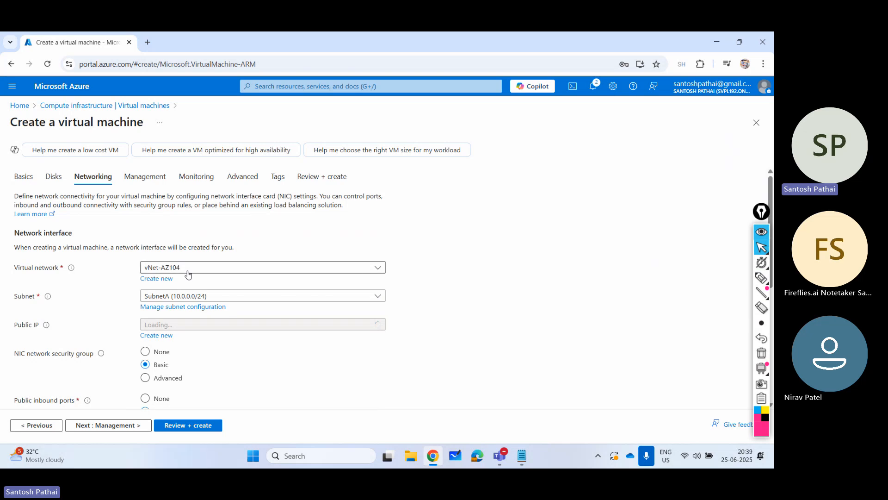
scroll(188, 336, "down", 4)
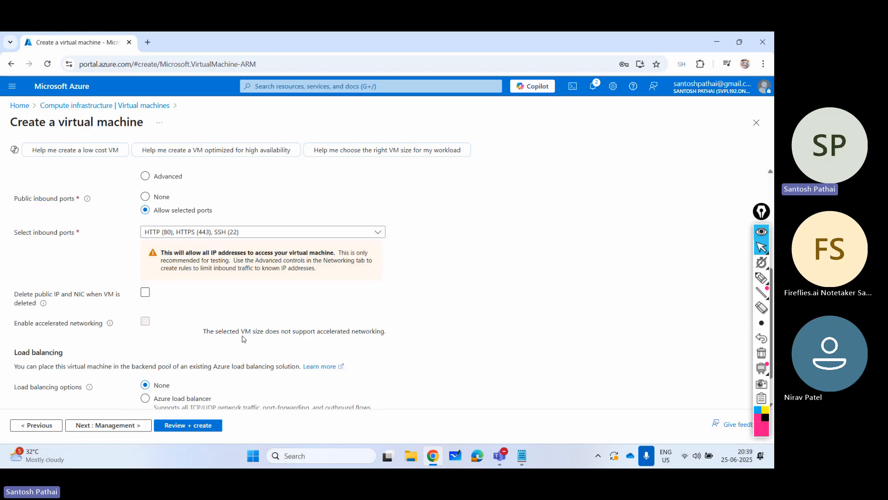
left_click(145, 292)
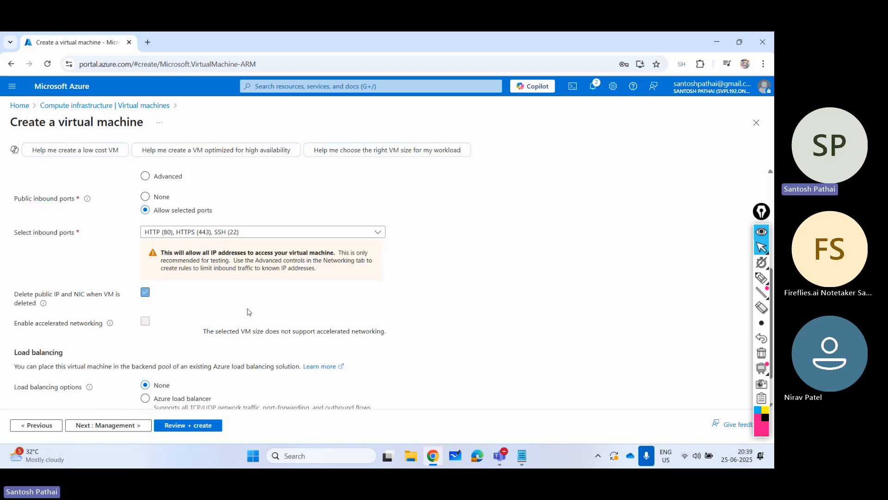
- Keep the management and monitoring defaults, proceed to the Advanced settings and activate the empty Custom data field for cloud-init
left_click(133, 425)
left_click(126, 426)
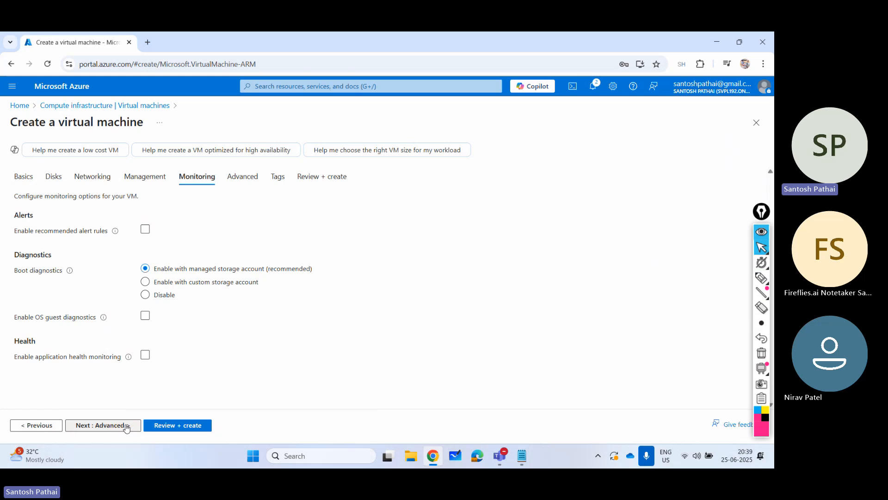
left_click(126, 425)
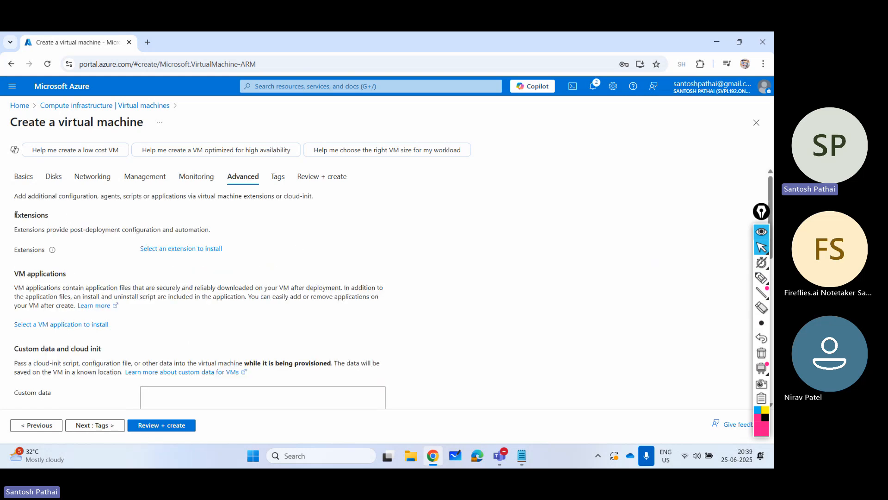
left_click_drag(16, 215, 48, 216)
scroll(218, 256, "down", 3)
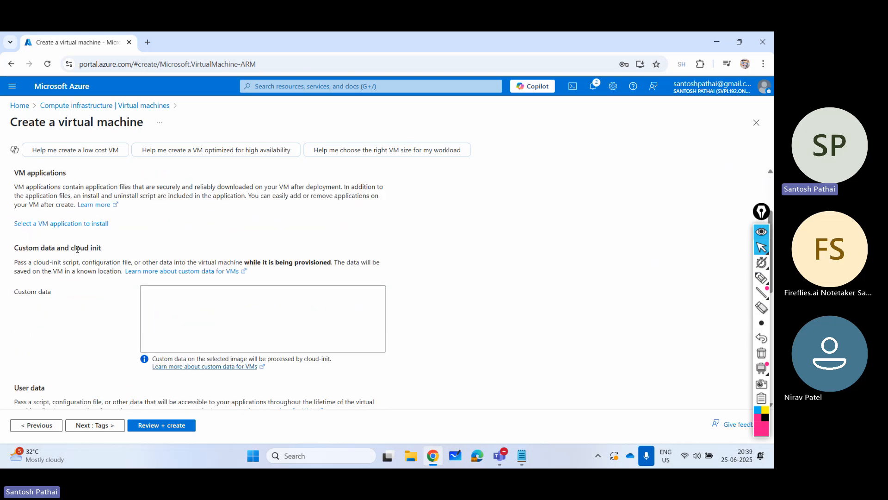
left_click_drag(71, 249, 101, 249)
left_click(168, 309)
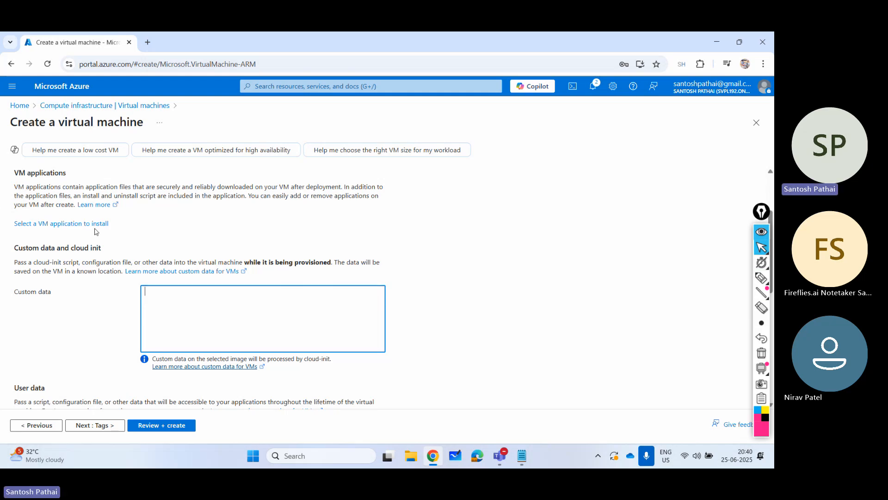
- Begin the custom data with the line #cloud-config followed by package_upgrade: true
type("#cloud-config")
key("Return")
type("pc")
type("ckage_")
type("upgra")
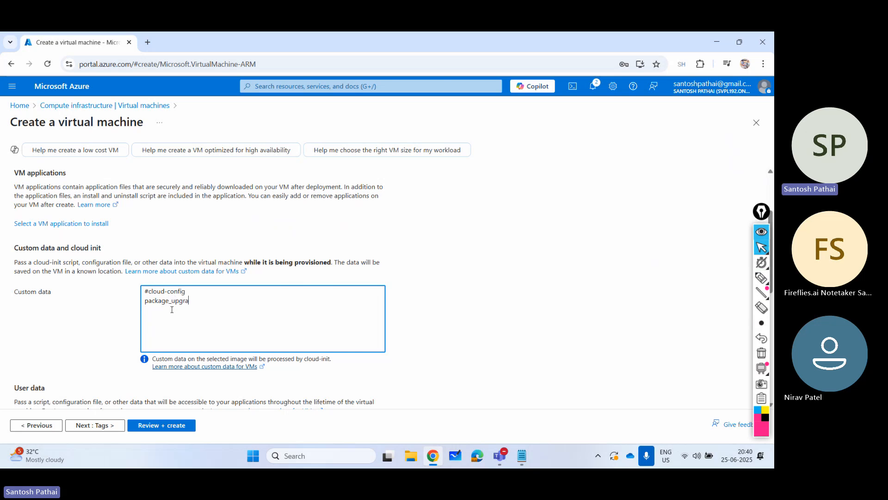
type("de:true")
key("Left")
key("Return")
- Add a packages section to the custom data with nginx as its list item
type("packages")
key("Return")
type("- ")
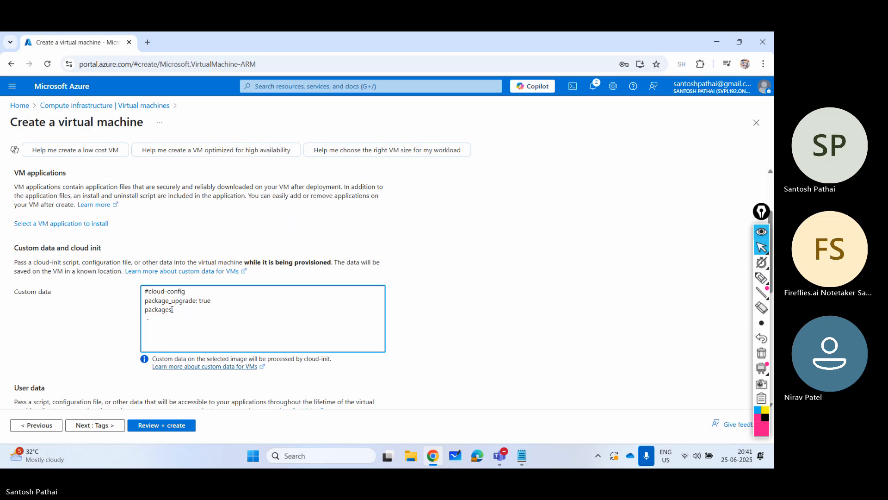
type("nginx")
key("BackSpace")
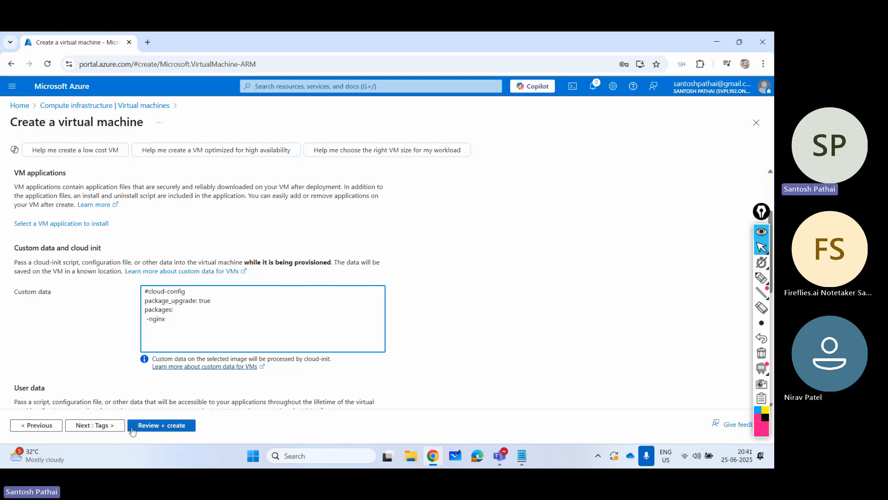
- Validate the configuration, create the virtual machine vApp04 and expand its deployment details
left_click(158, 429)
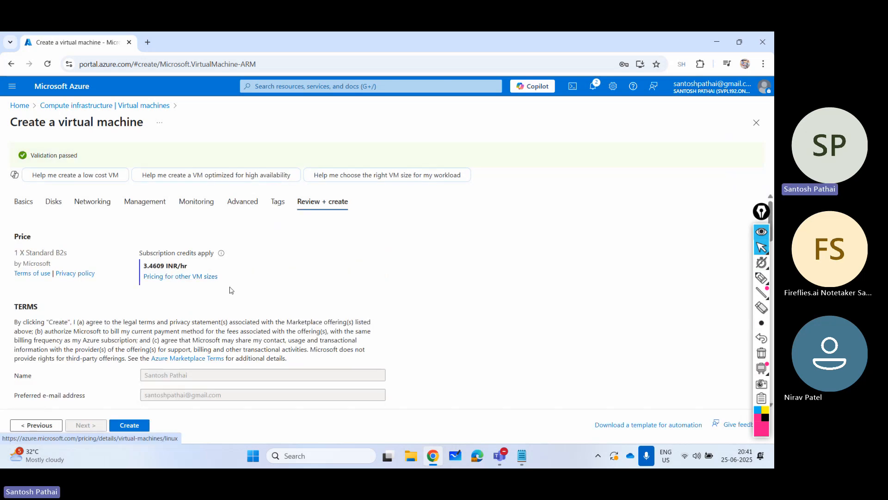
left_click(129, 425)
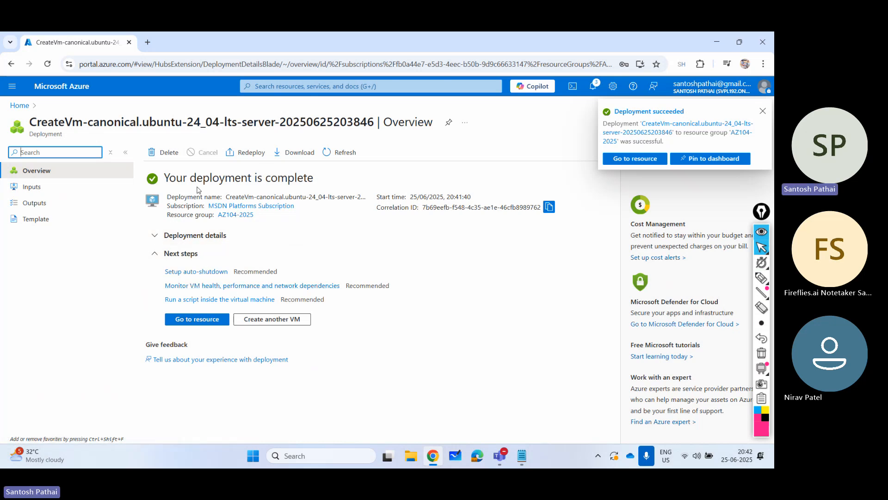
left_click(158, 239)
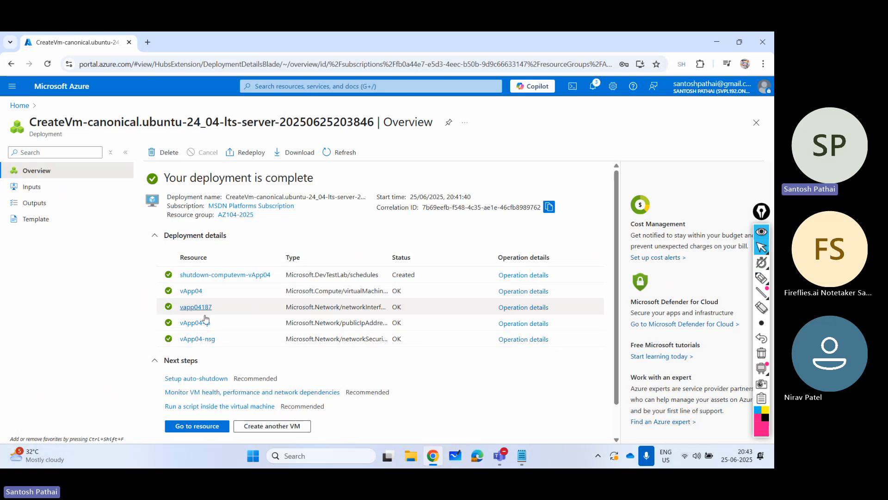
- Return to the virtual machines list from the portal home page and copy vApp04's public IP address
left_click(68, 89)
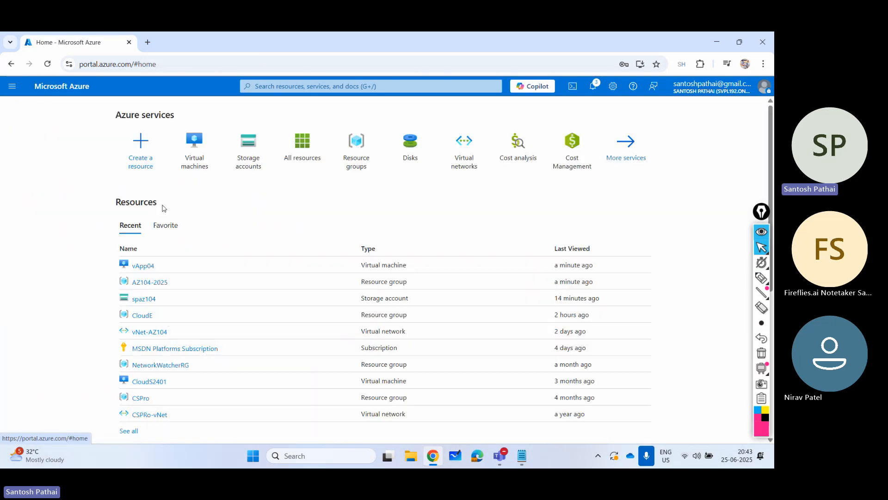
left_click(187, 161)
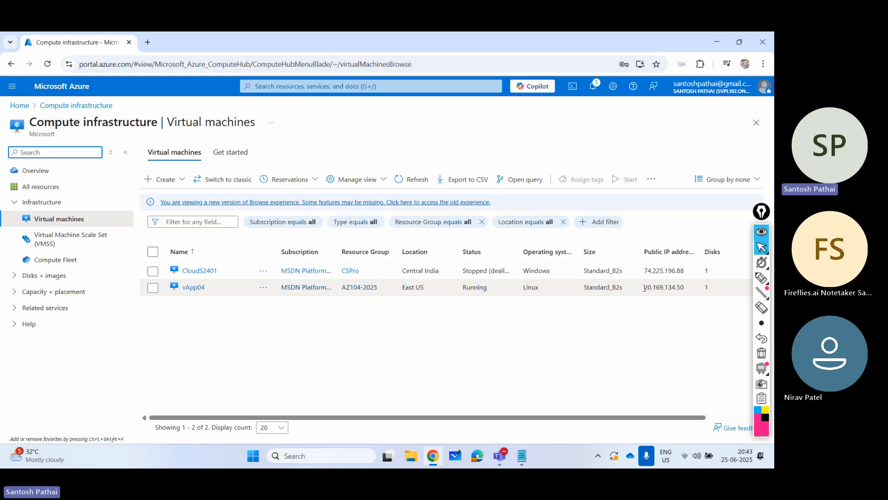
left_click_drag(644, 287, 685, 288)
key("ctrl+c")
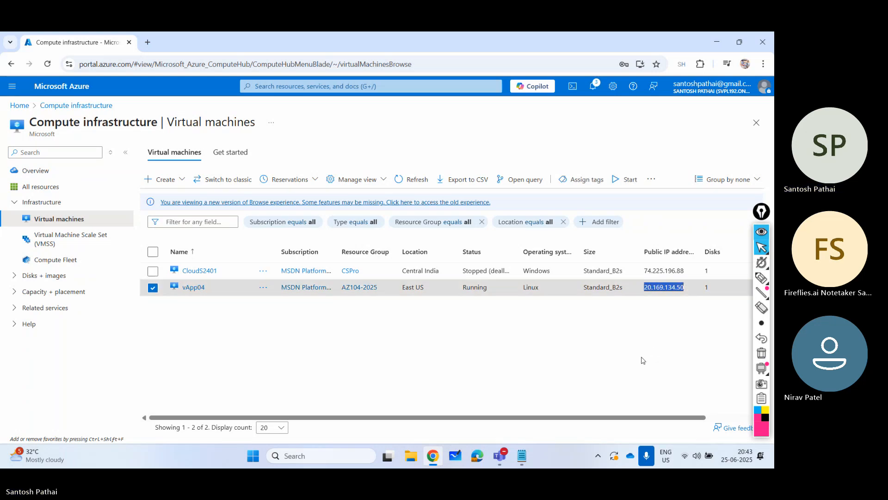
- Open vApp04's public IP address 20.169.134.50 in a new incognito window and continue to the site without HTTPS
left_click(763, 64)
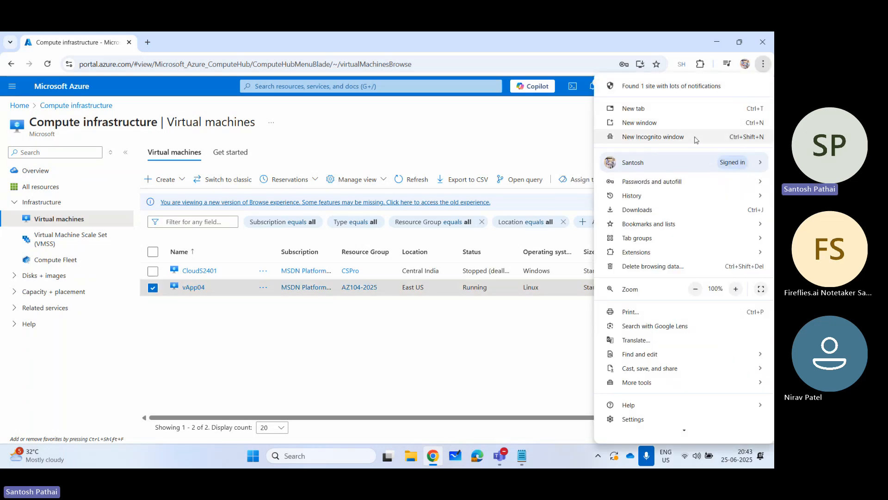
left_click(653, 137)
key("ctrl+v")
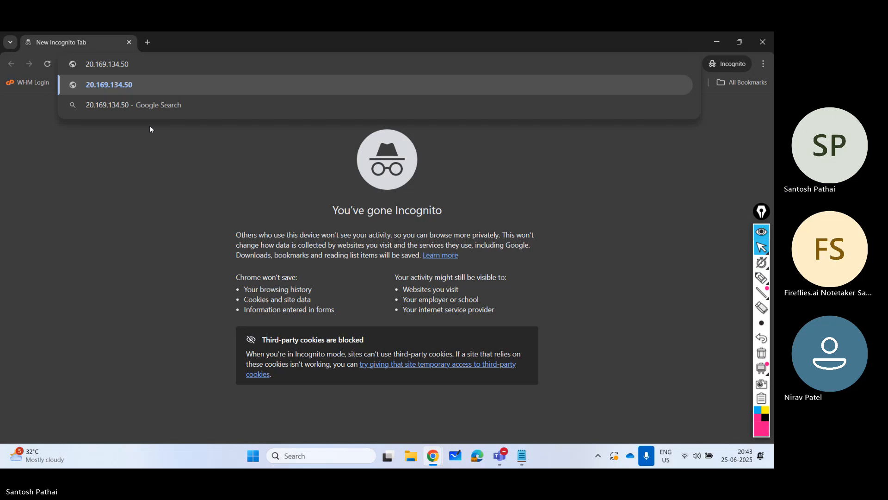
key("Return")
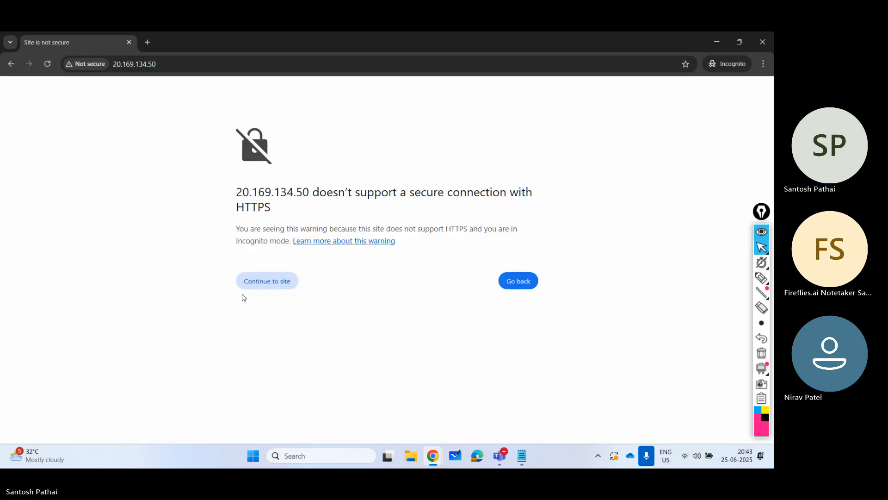
left_click(261, 281)
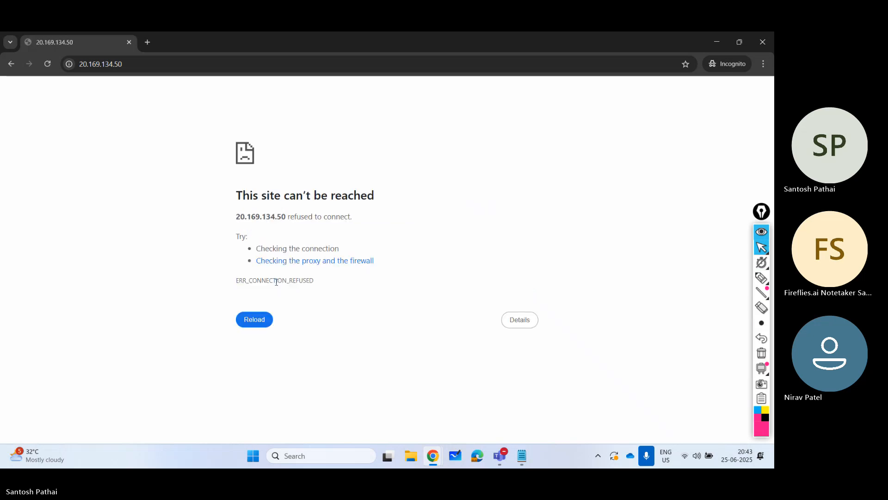
- Reload vApp04's web page several times to check whether nginx responds, and close the incognito page
key("F5")
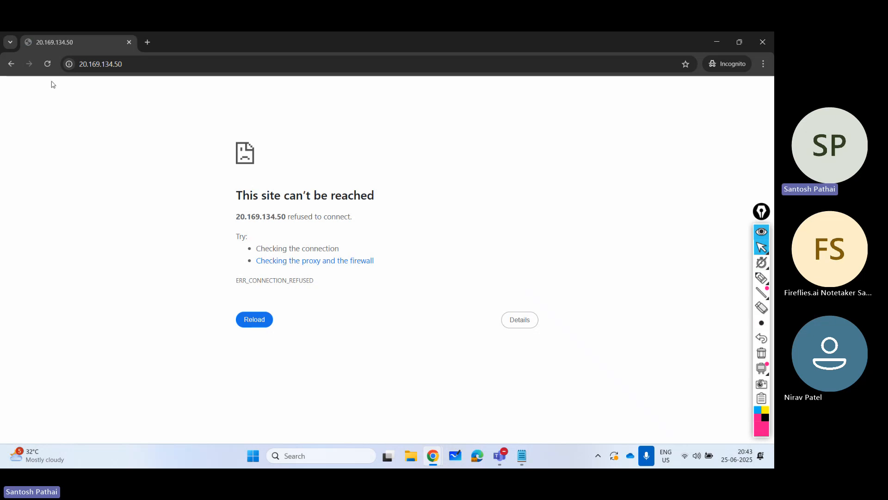
left_click(48, 64)
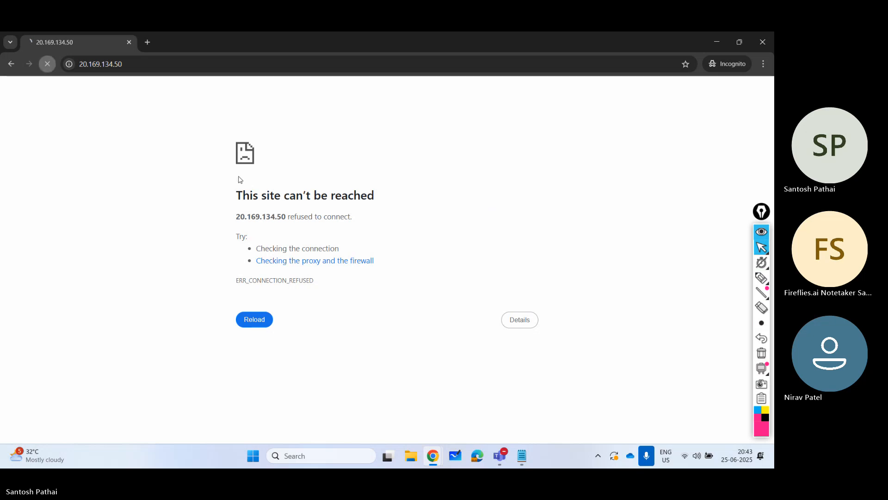
left_click(48, 64)
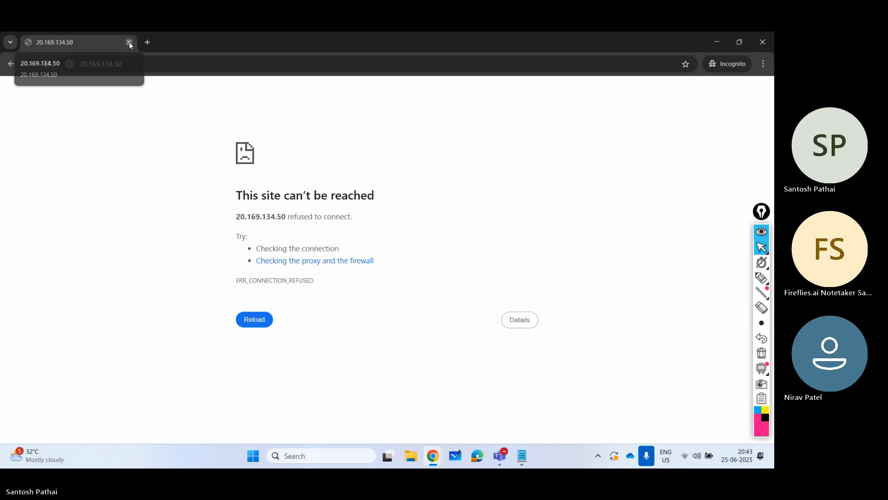
left_click(129, 43)
- Search Google for "cloud init command to install nginx in ubuntu" and expand the overview to read the cloud-config code
left_click(147, 42)
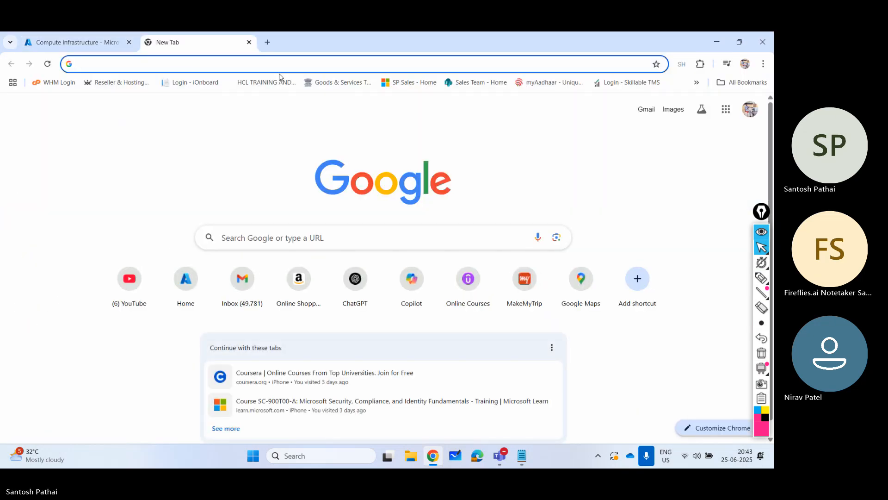
type("cloud ")
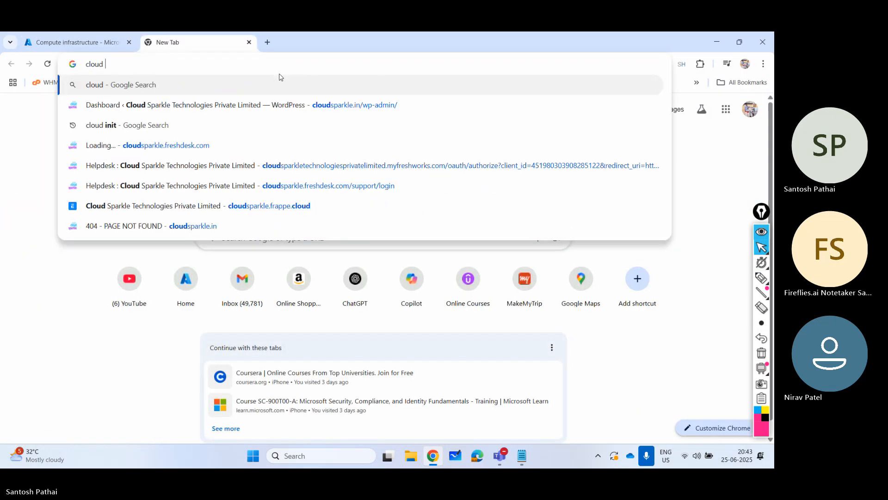
type("init command ")
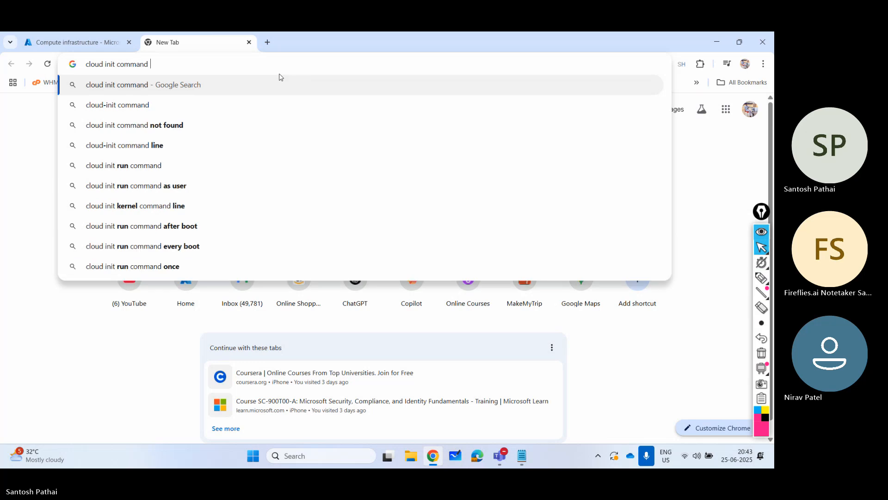
type("to install ")
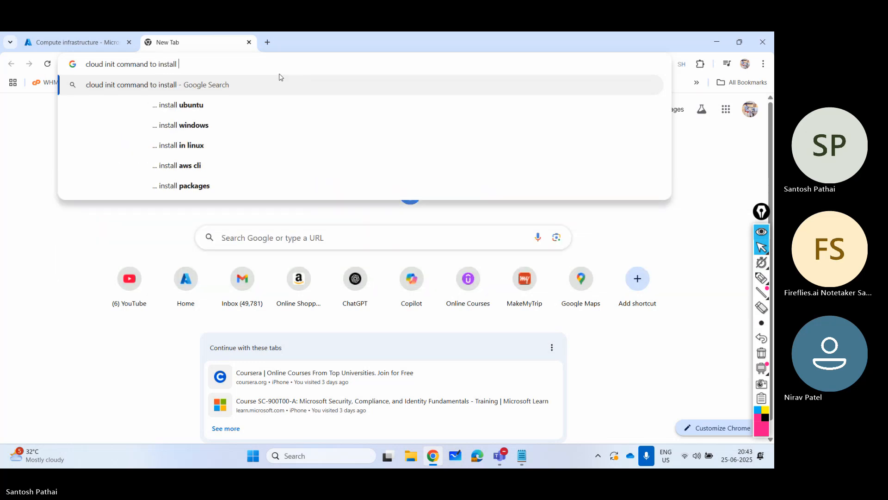
type("nginx")
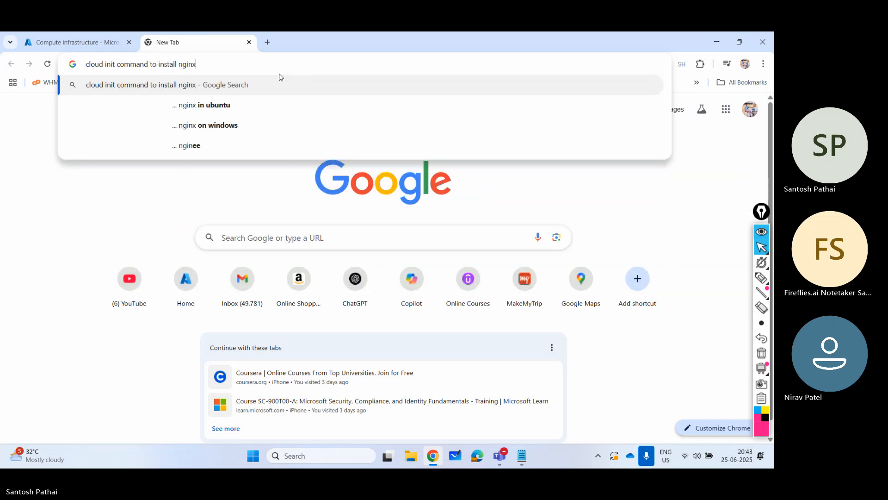
key("Down")
key("Return")
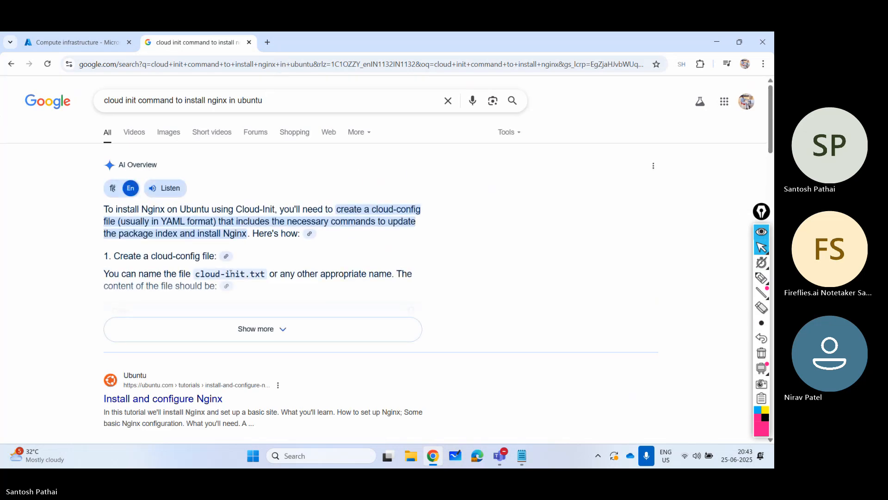
left_click(220, 339)
scroll(171, 313, "down", 1)
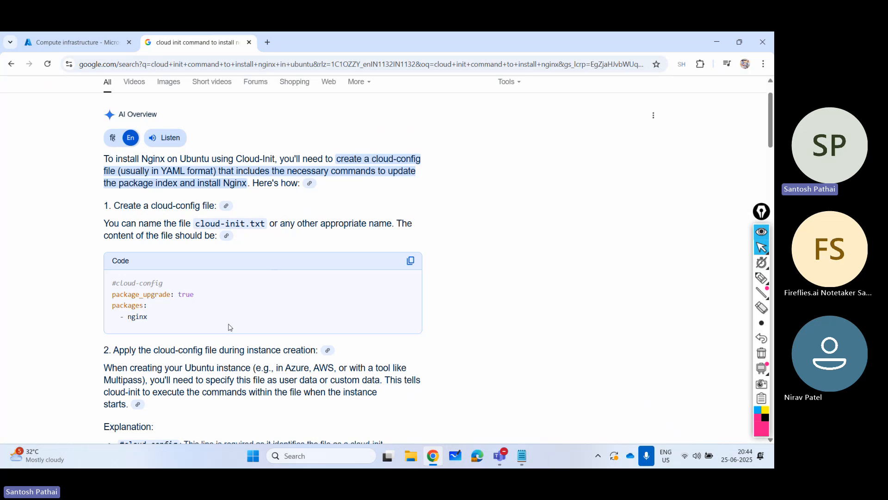
- Delete the virtual machine vApp04 from the Azure virtual machines list, confirming with "delete", and clear its selection
left_click(74, 42)
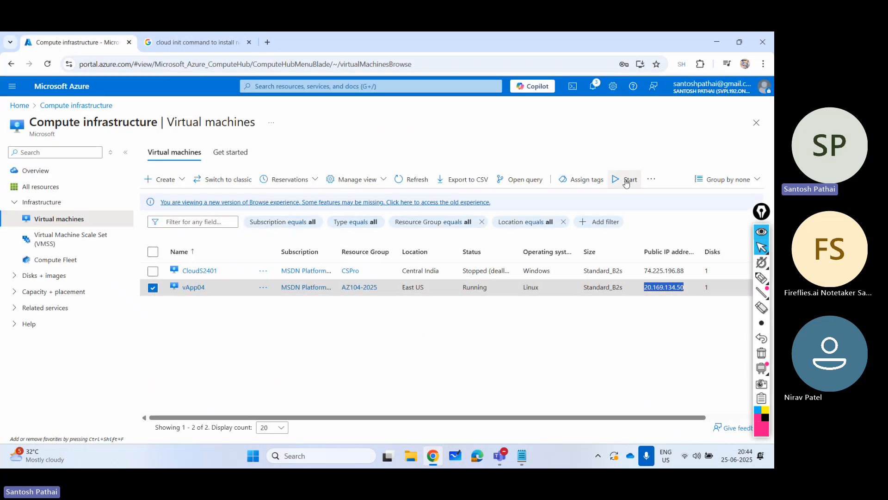
left_click(650, 180)
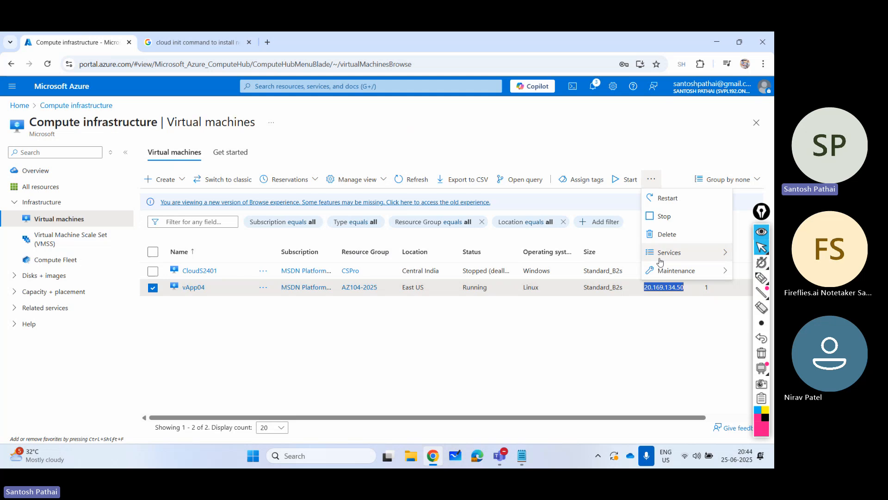
mouse_move(669, 252)
left_click(592, 271)
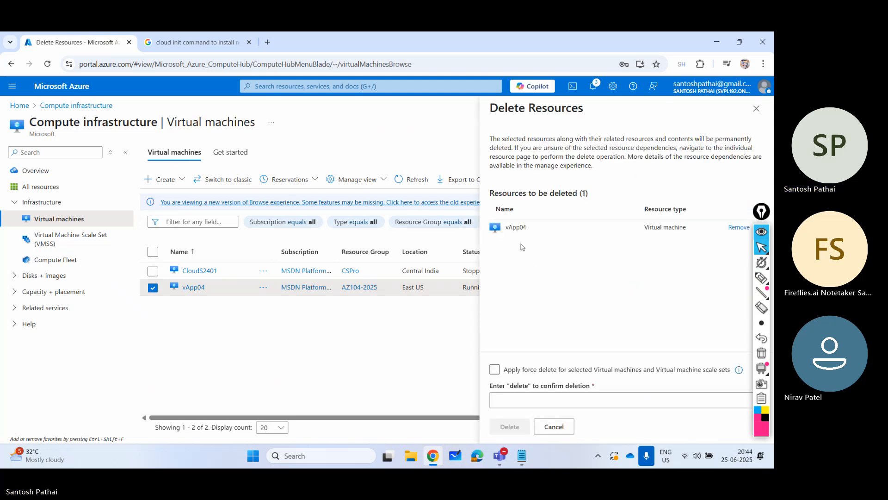
left_click(530, 400)
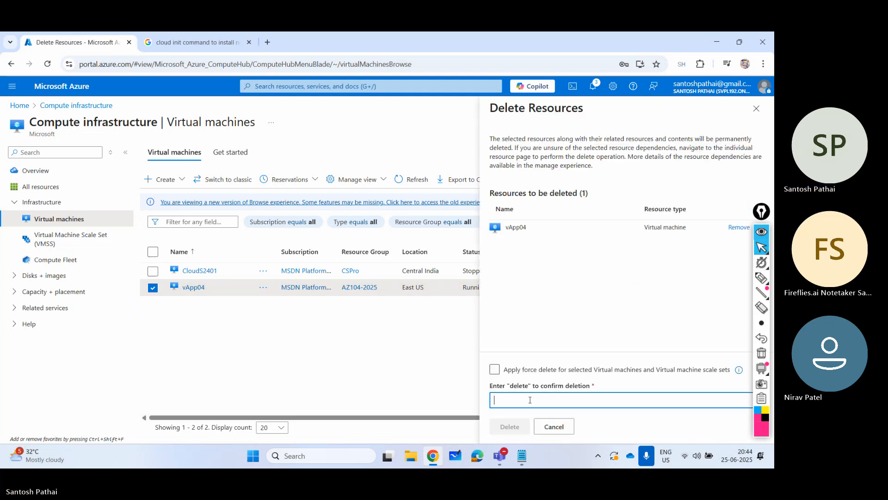
type("delete")
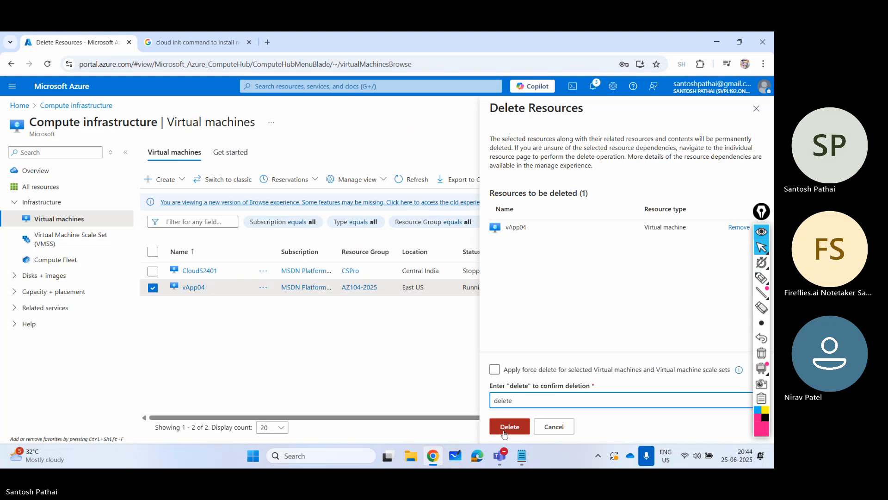
left_click(504, 426)
left_click(628, 311)
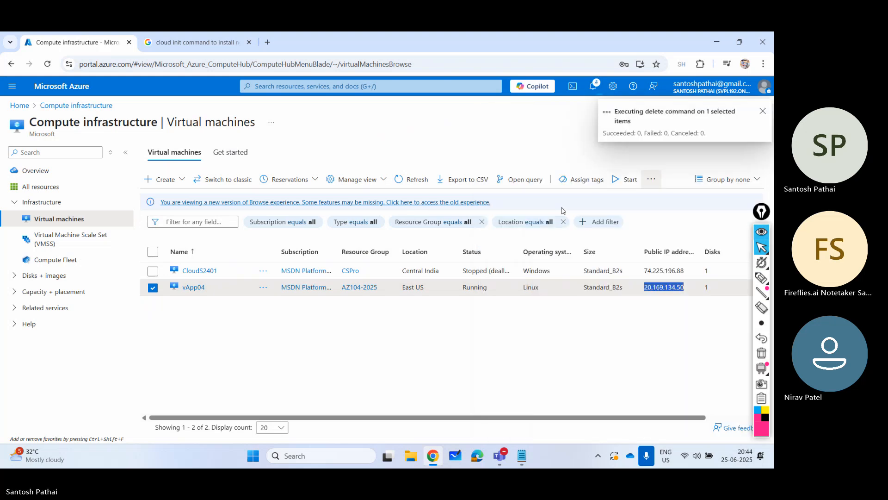
left_click(153, 287)
- Start creating a virtual machine named vApp05 in resource group AZ104-2025 and change its availability option
left_click(167, 179)
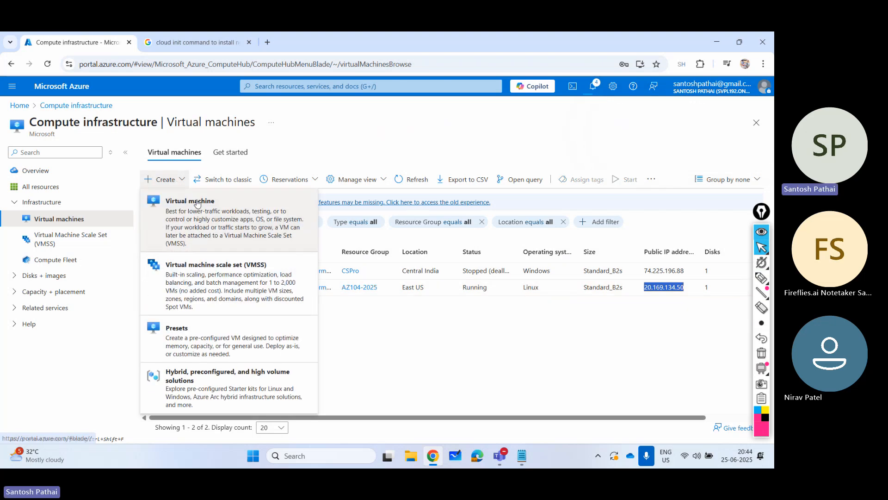
left_click(237, 235)
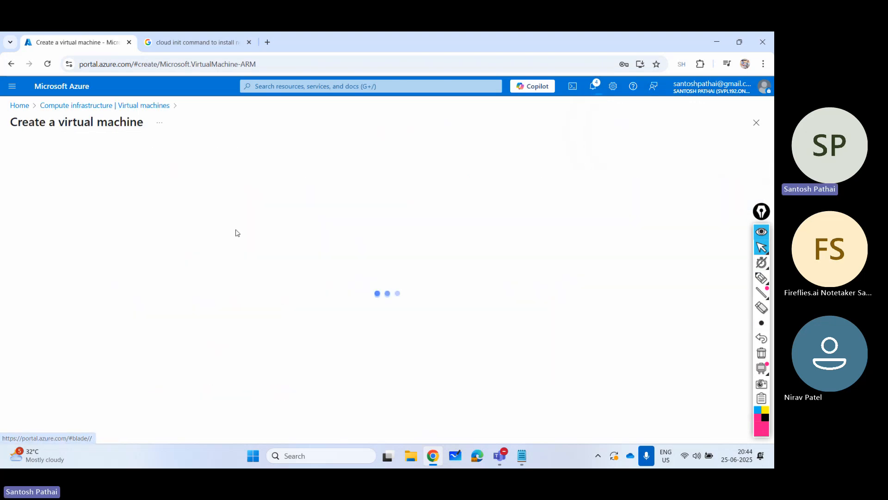
left_click(185, 296)
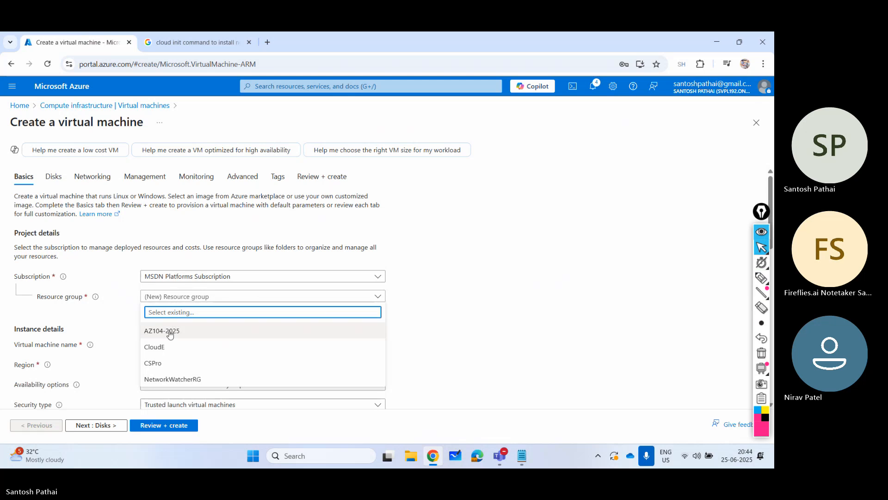
left_click(171, 331)
left_click(169, 342)
type("vApp0-4")
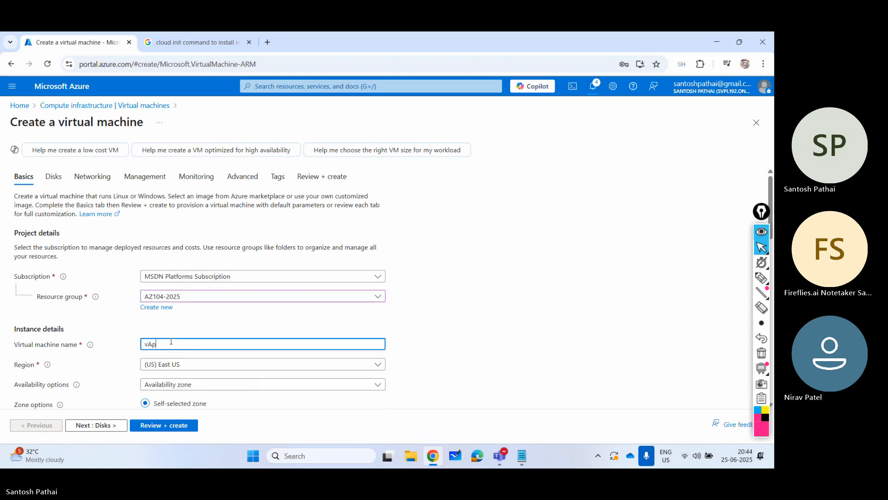
key("BackSpace")
key("BackSpace")
type("5")
scroll(185, 324, "down", 2)
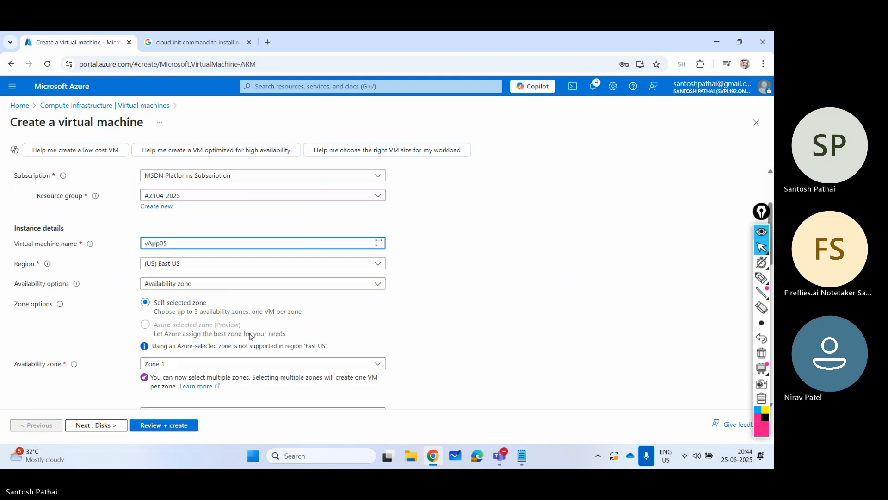
left_click(196, 286)
left_click(193, 295)
- Use password authentication for the administrator account, with username spadmin, and enter and confirm the account password
scroll(193, 278, "down", 4)
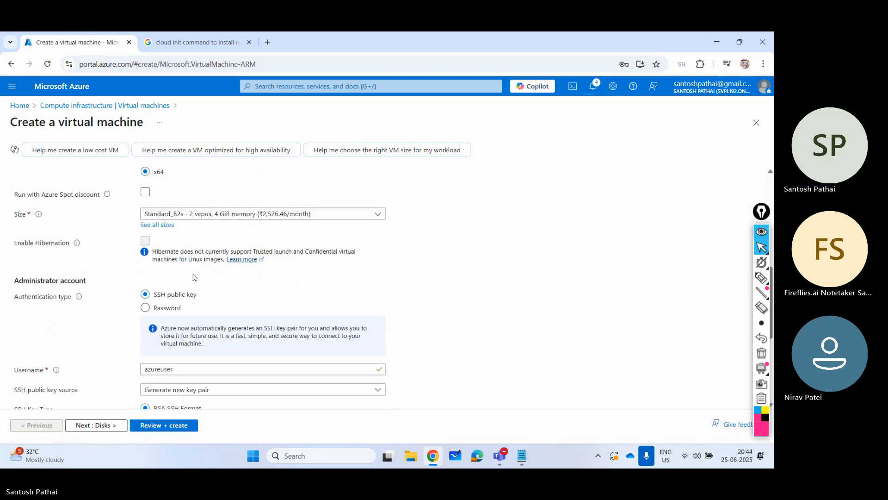
scroll(193, 277, "down", 2)
left_click(155, 212)
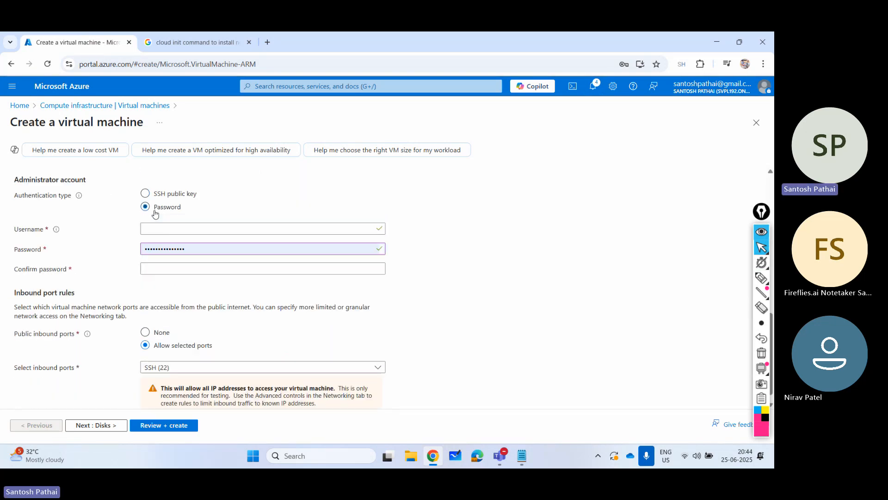
left_click(174, 227)
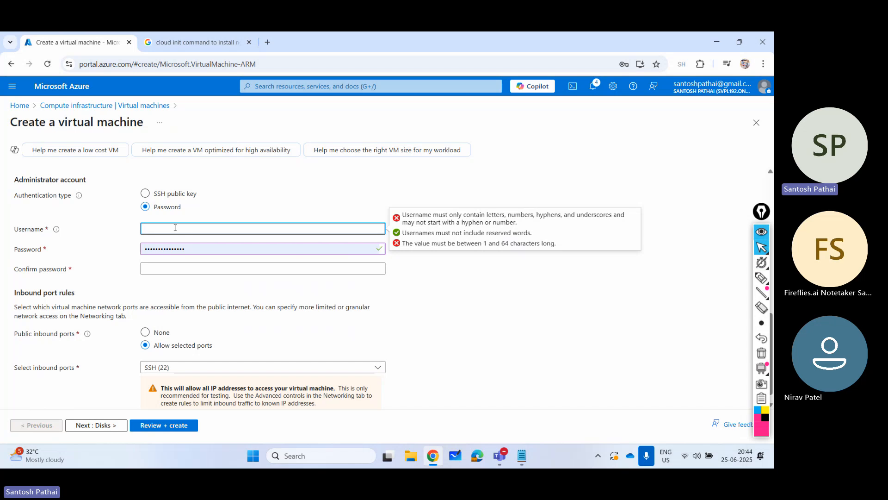
type("spadmin")
key("Tab")
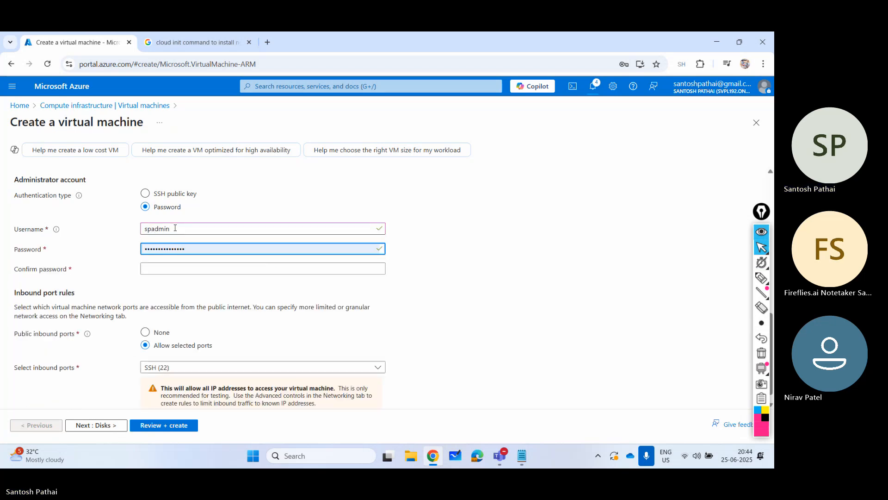
type("P••••••••")
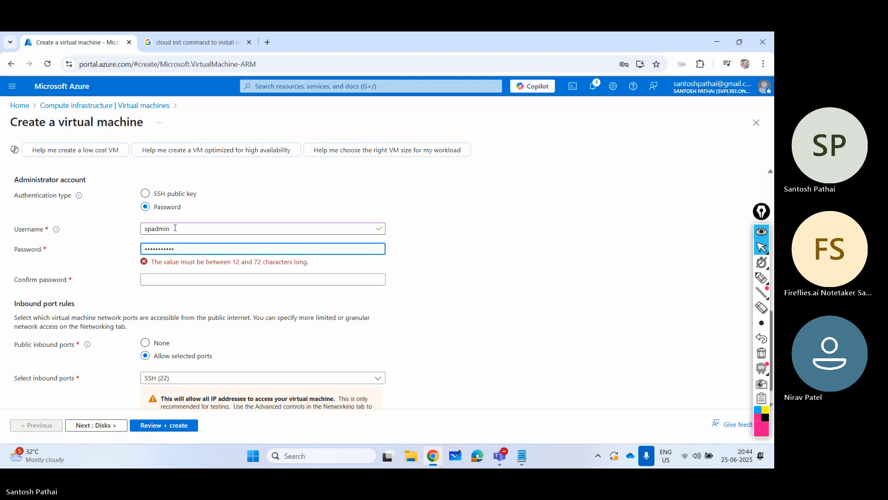
type("•")
key("Tab")
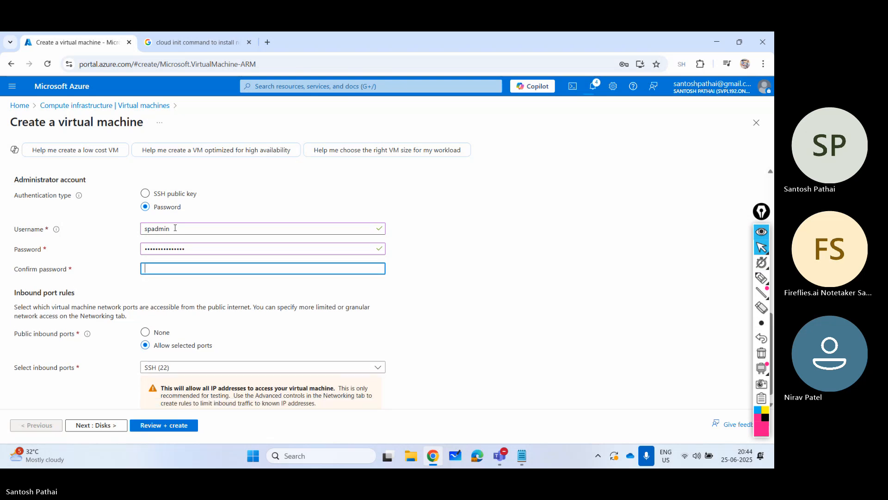
type("••••••••••")
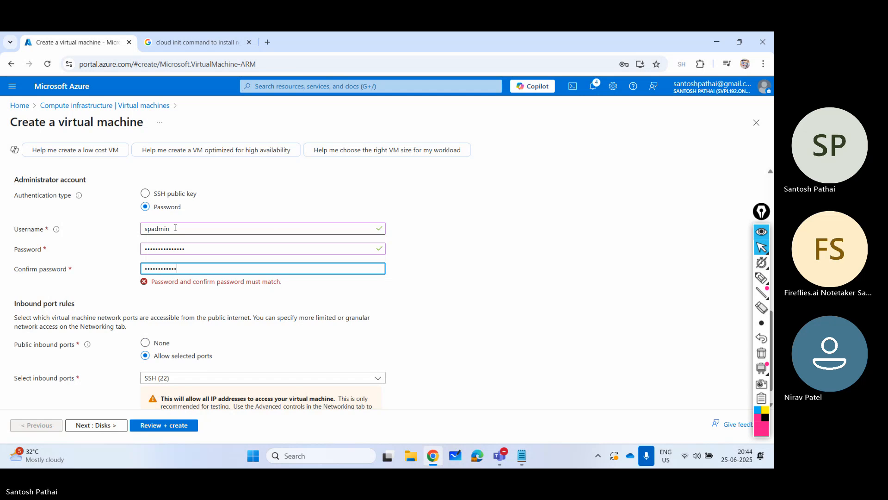
type("•••")
- Allow HTTP (80) and HTTPS (443) inbound in addition to SSH (22)
scroll(175, 230, "down", 1)
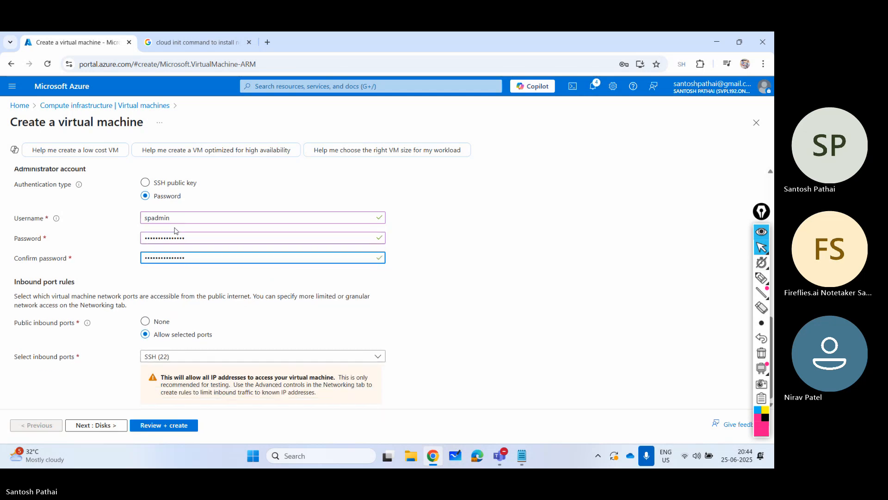
left_click(155, 355)
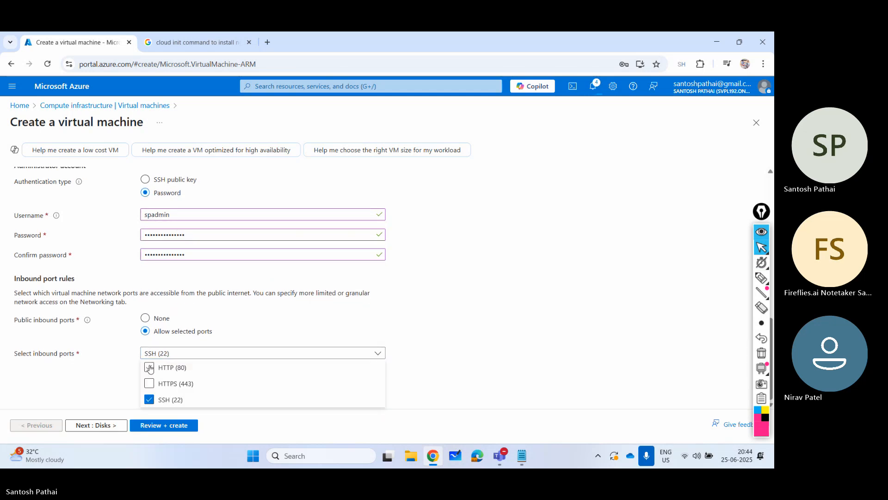
left_click(149, 368)
left_click(148, 383)
left_click(116, 384)
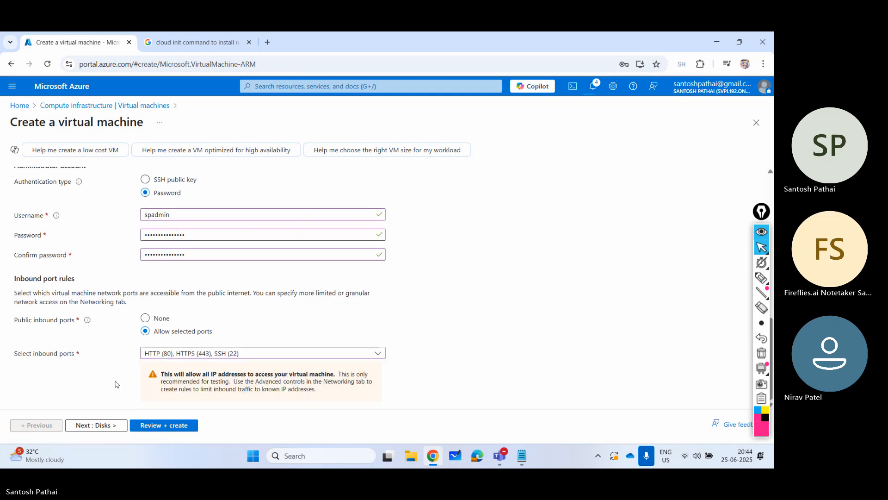
- Keep the default disk settings and, in the networking settings, enable deleting the public IP and NIC when the VM is deleted
left_click(95, 425)
left_click(94, 425)
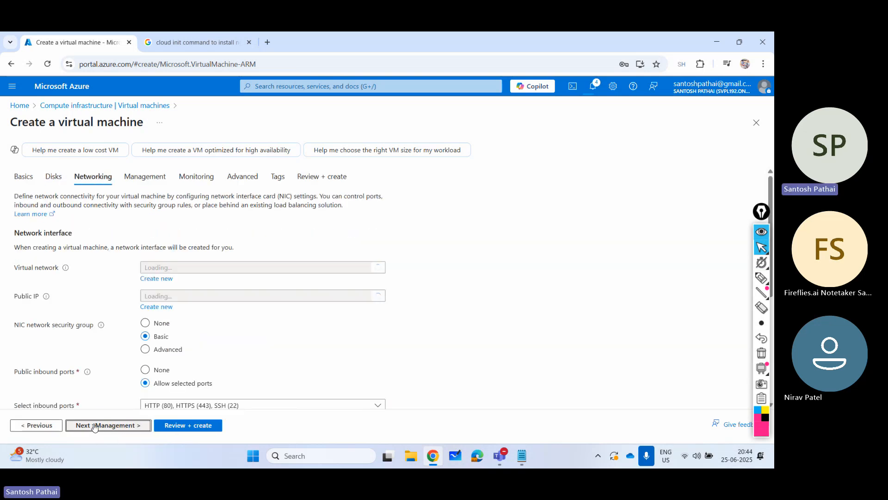
left_click(95, 426)
left_click(37, 425)
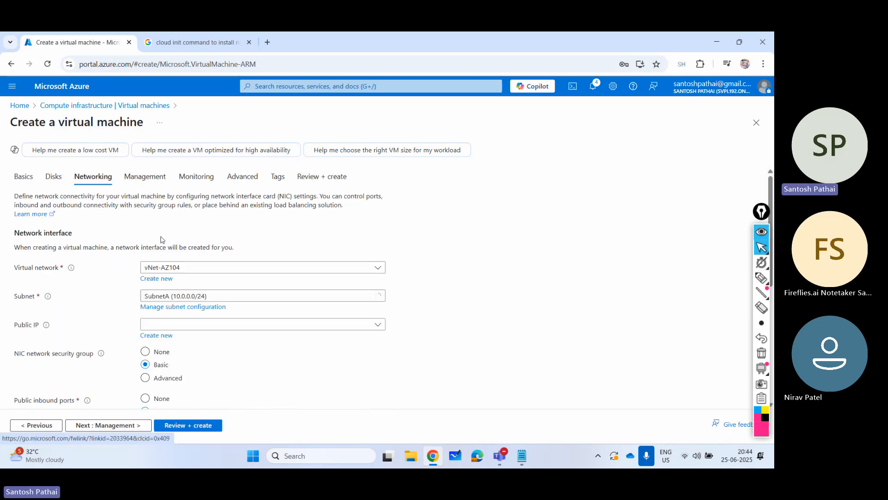
scroll(163, 334, "down", 3)
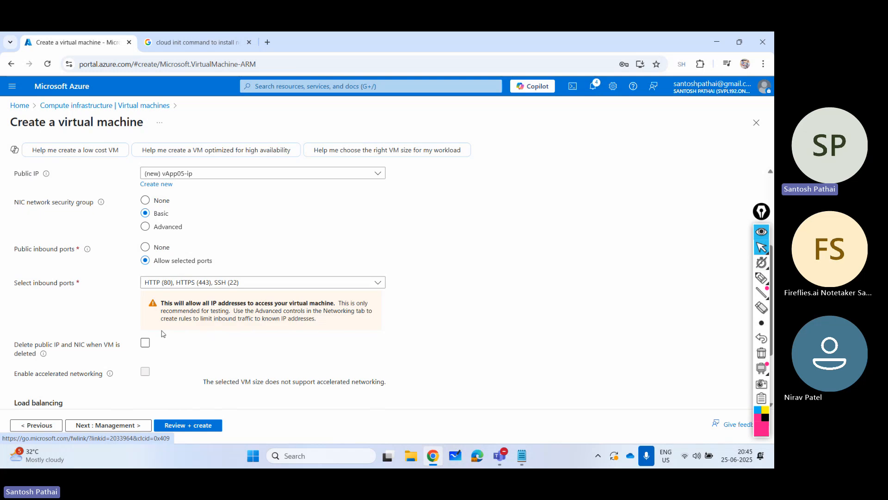
left_click(145, 342)
- Fill the custom data in the advanced settings with the cloud-config code from the Google results that upgrades packages and installs nginx
left_click(128, 429)
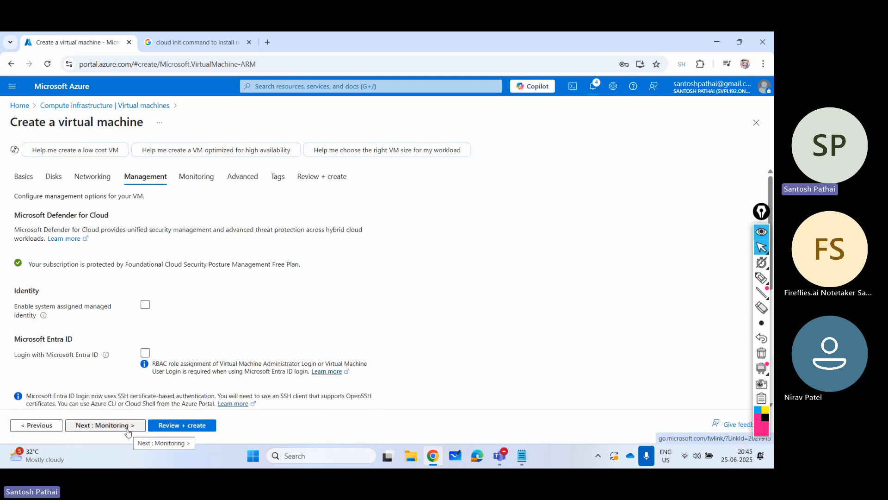
left_click(128, 429)
left_click(123, 425)
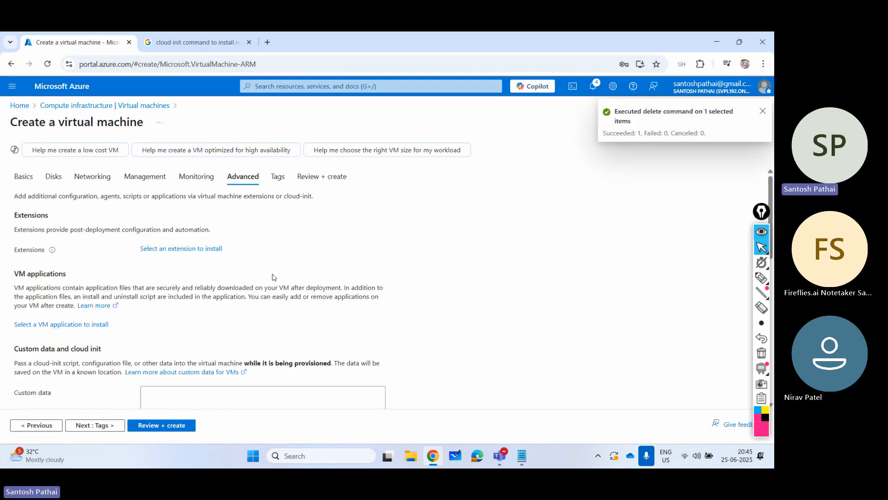
scroll(272, 277, "down", 2)
left_click(240, 301)
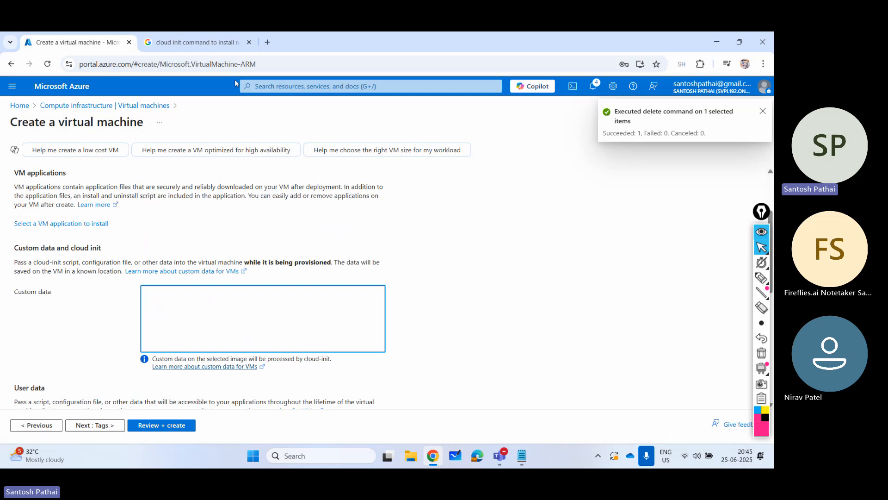
left_click(220, 45)
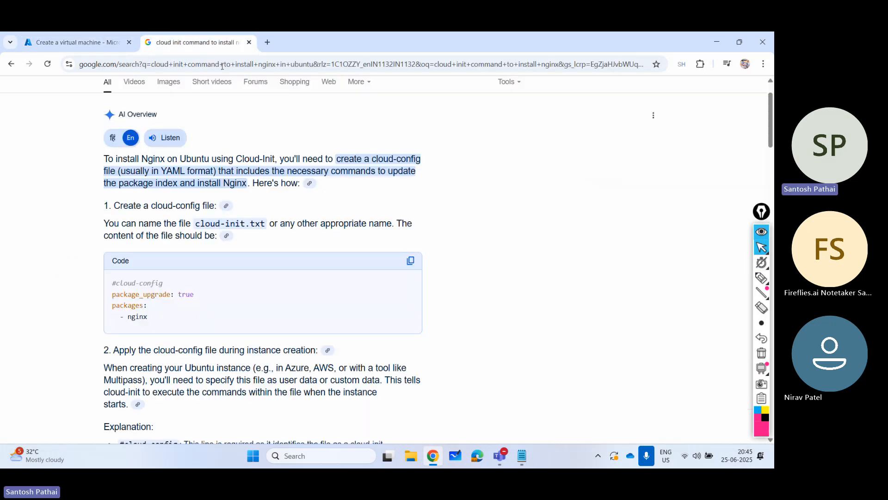
left_click(409, 262)
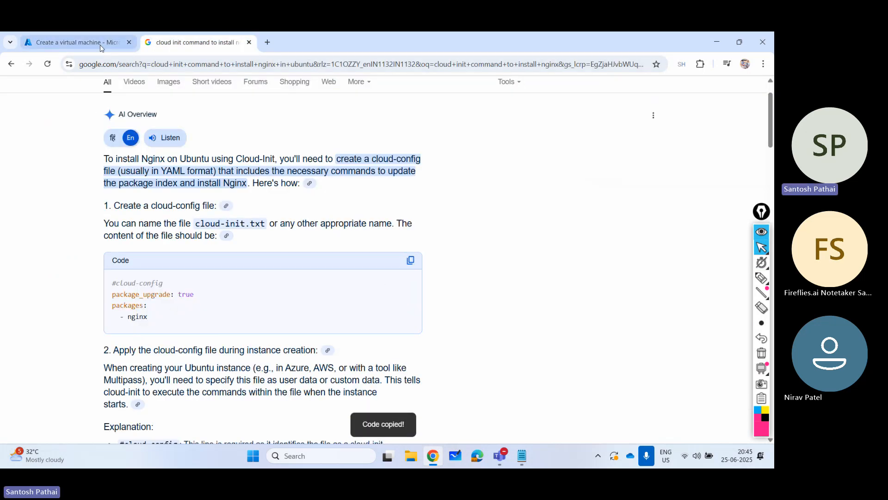
left_click(101, 45)
left_click(189, 296)
key("ctrl+v")
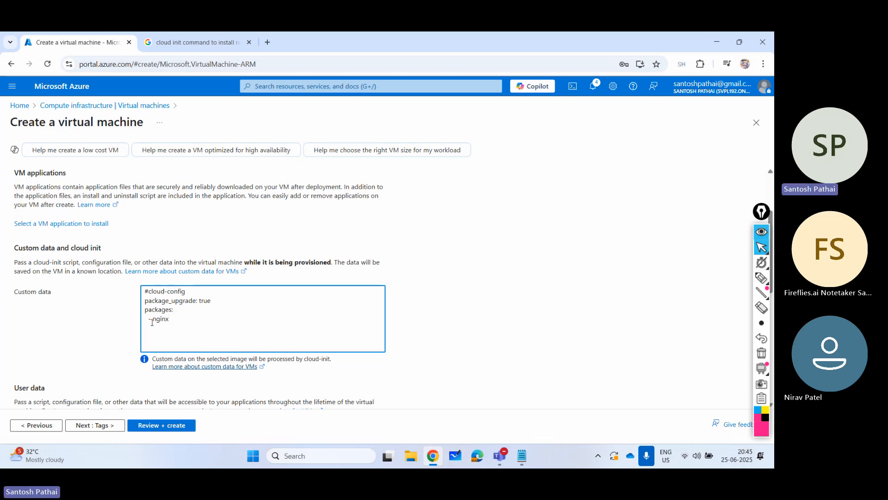
- Review and create the vApp05 virtual machine, and return to the virtual machines list once it is deployed
left_click(161, 425)
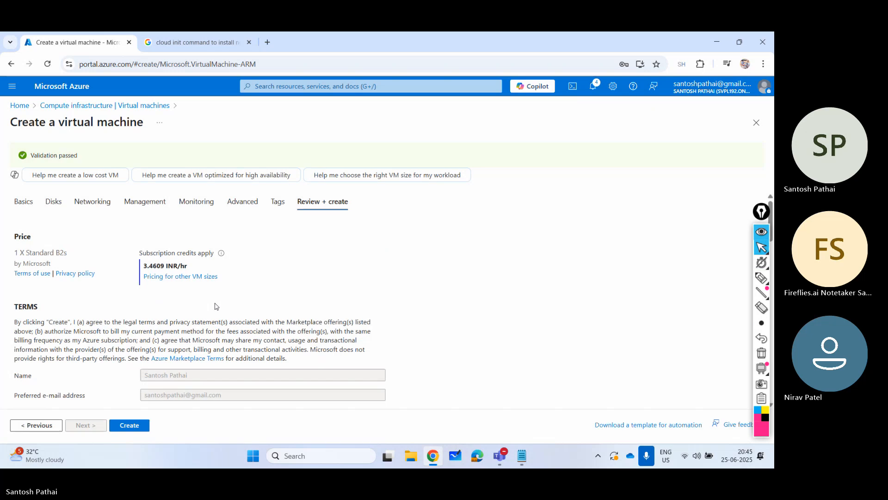
left_click(141, 427)
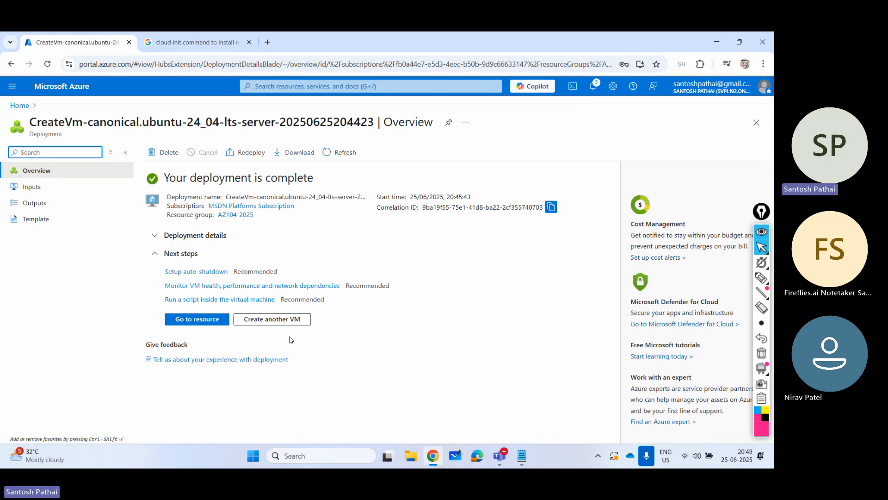
left_click(19, 105)
left_click(203, 163)
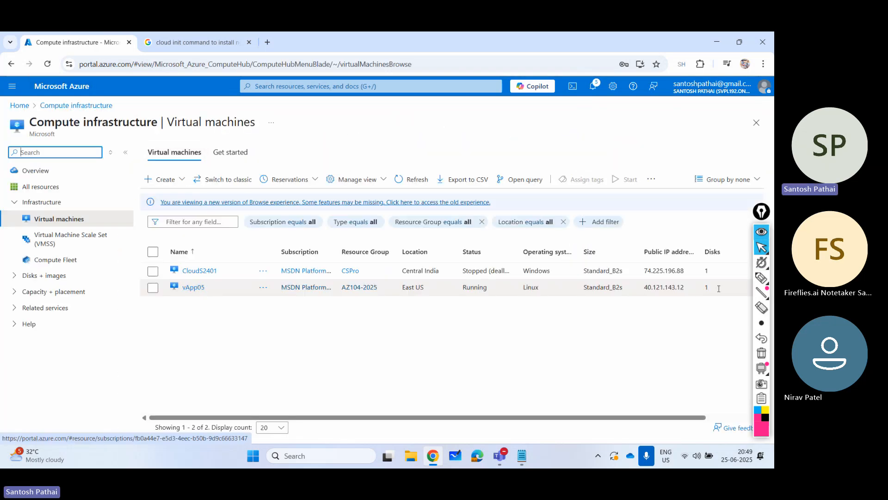
- Copy vApp05's public IP address and browse to it in a new incognito window, continuing to the site without HTTPS
left_click_drag(646, 287, 686, 287)
key("ctrl+c")
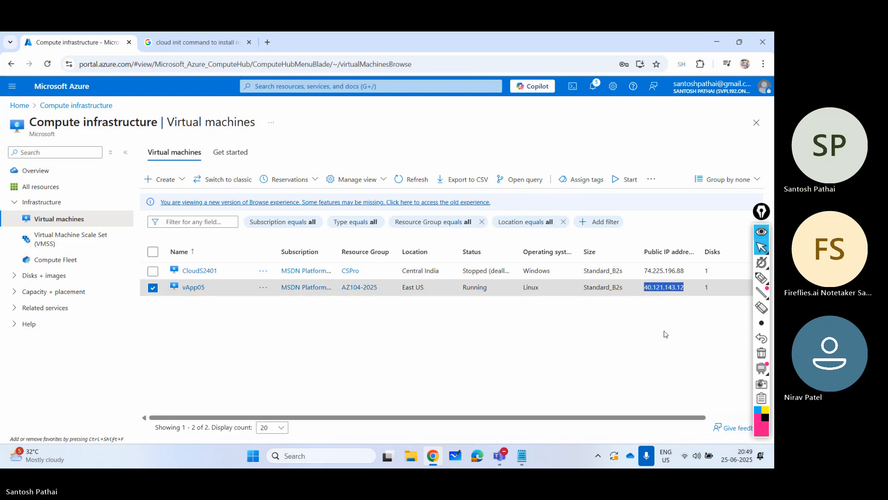
left_click(763, 63)
left_click(684, 138)
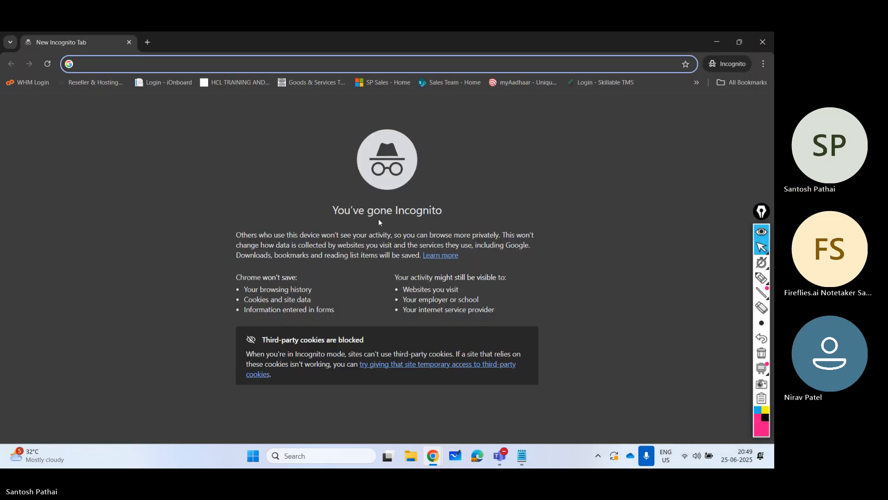
key("ctrl+v")
key("Return")
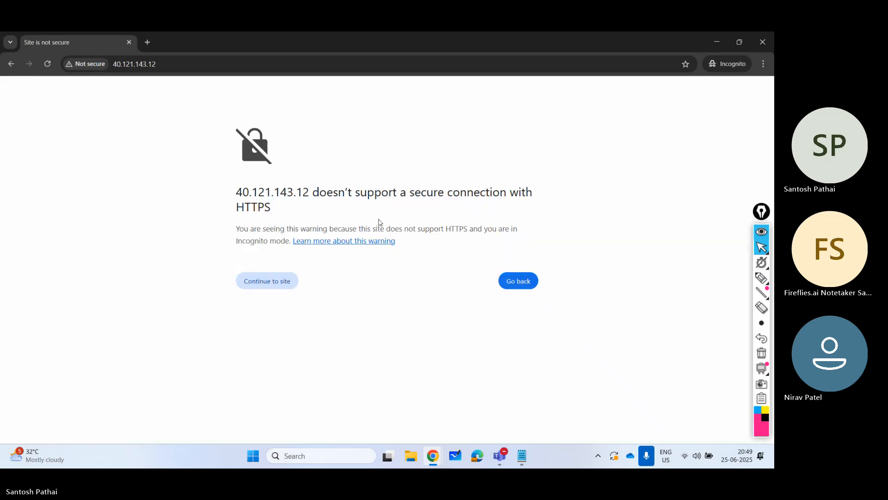
left_click(273, 288)
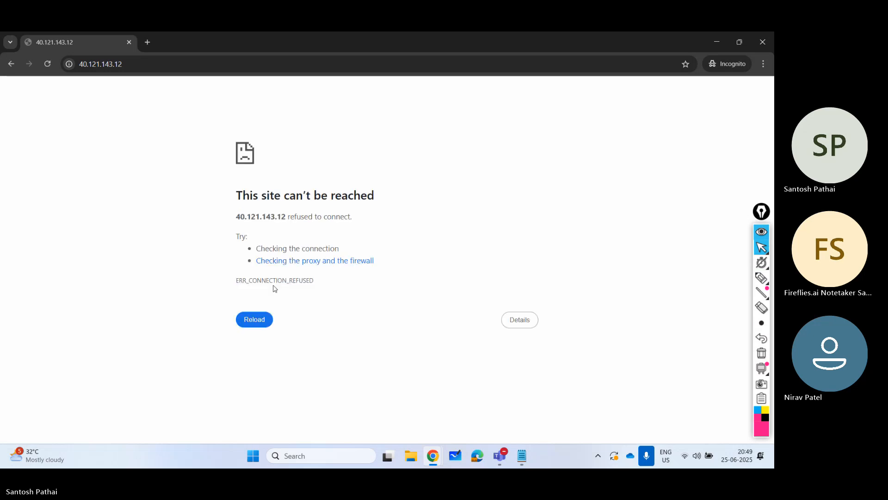
key("F5")
left_click(716, 41)
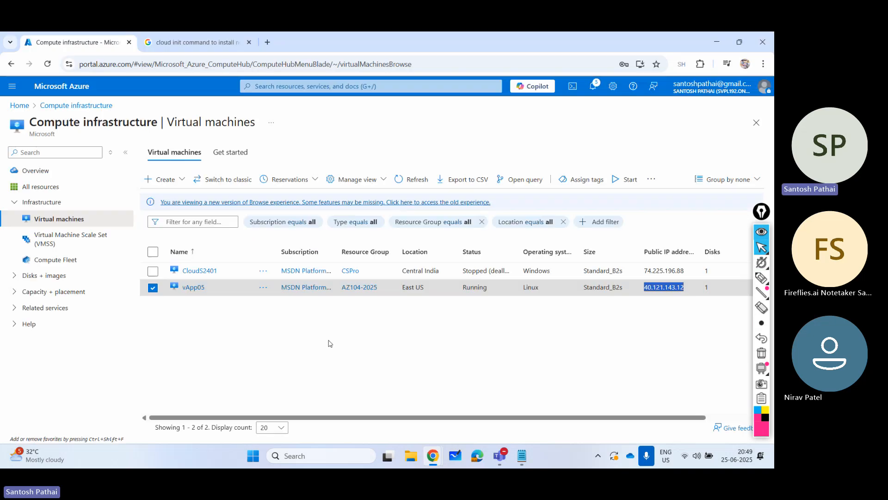
- Open vApp05's network settings and check the inbound port rules of its network security group
left_click(197, 291)
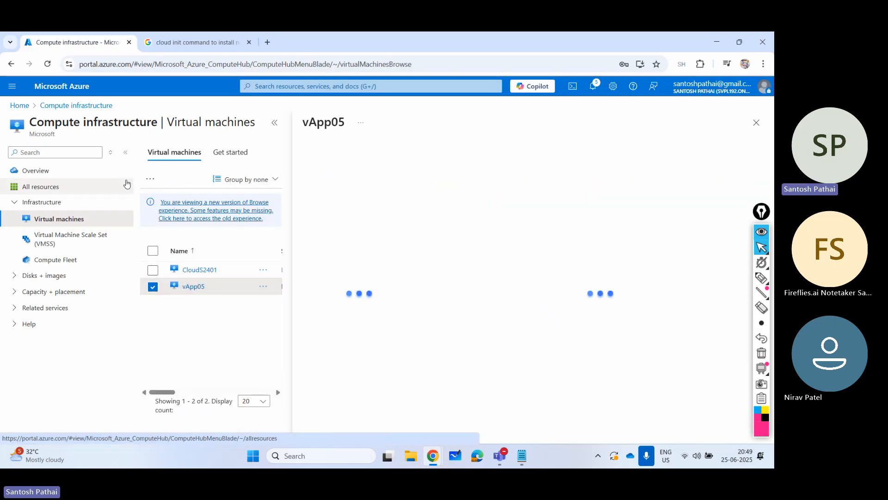
left_click(126, 152)
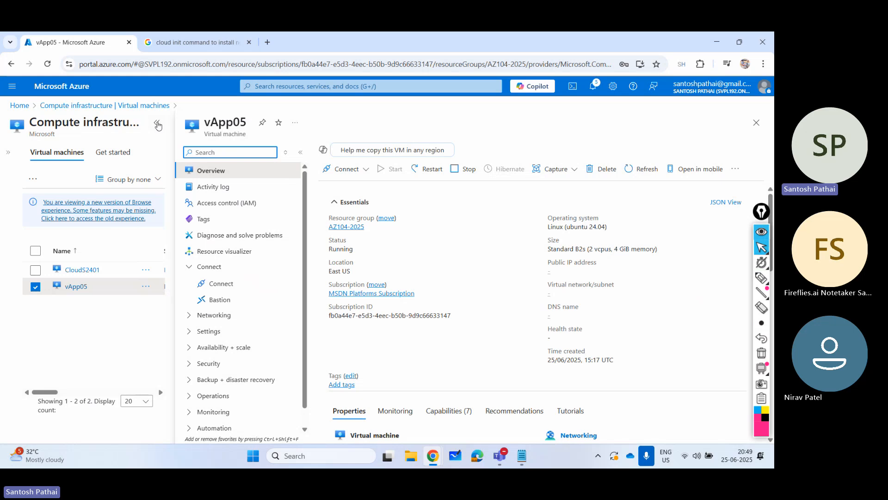
left_click(157, 123)
left_click(55, 315)
left_click(75, 331)
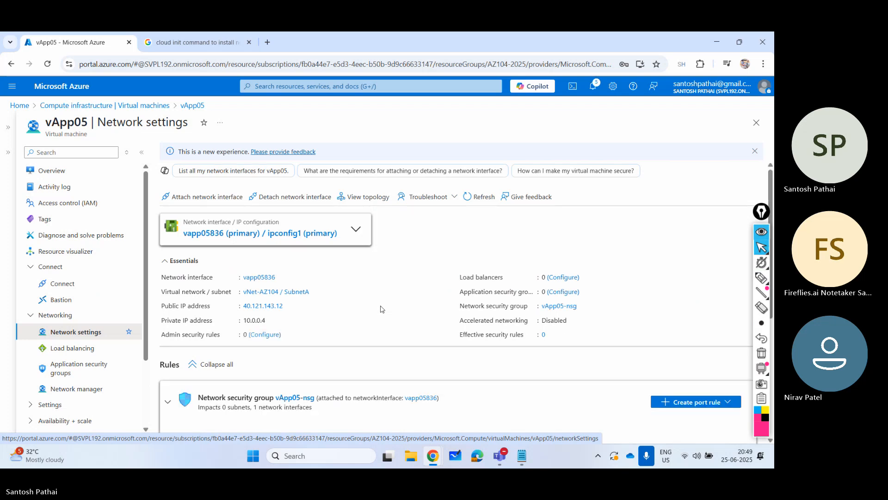
scroll(380, 309, "down", 3)
scroll(381, 309, "down", 2)
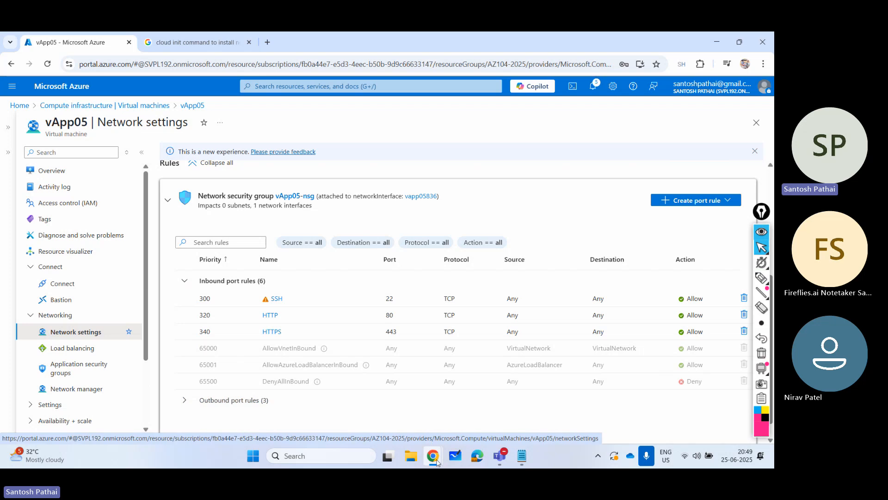
- Reload the vApp05 site in the incognito window to test whether nginx responds, and return to the Azure portal
mouse_move(440, 457)
left_click(477, 402)
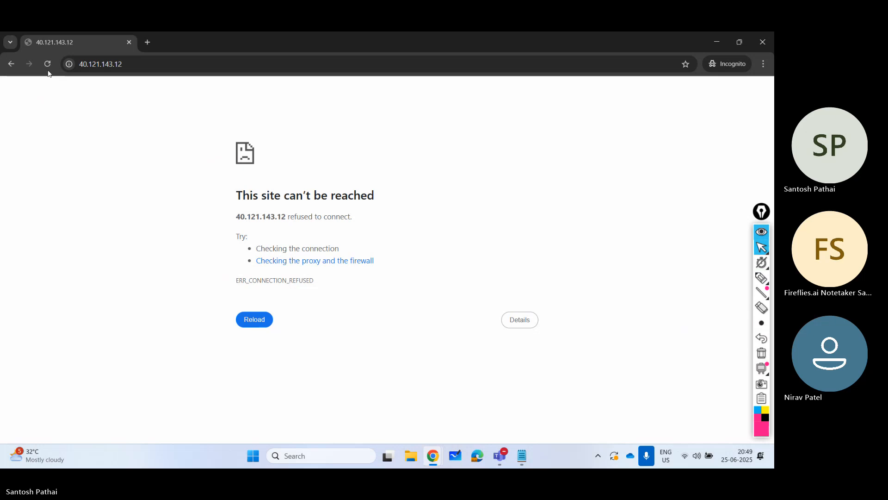
left_click(48, 65)
left_click(48, 63)
left_click(717, 42)
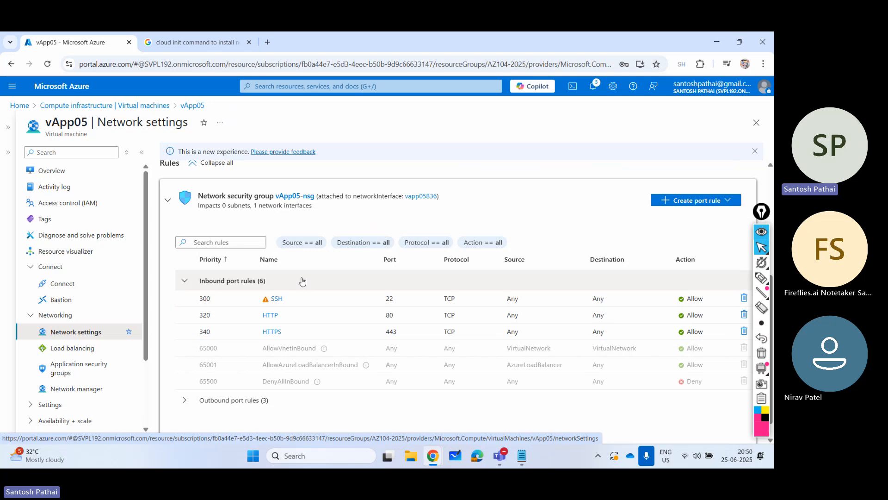
- Copy the public IP address from vApp05's overview and open an SSH session to it on port 22 in PuTTY
left_click(52, 172)
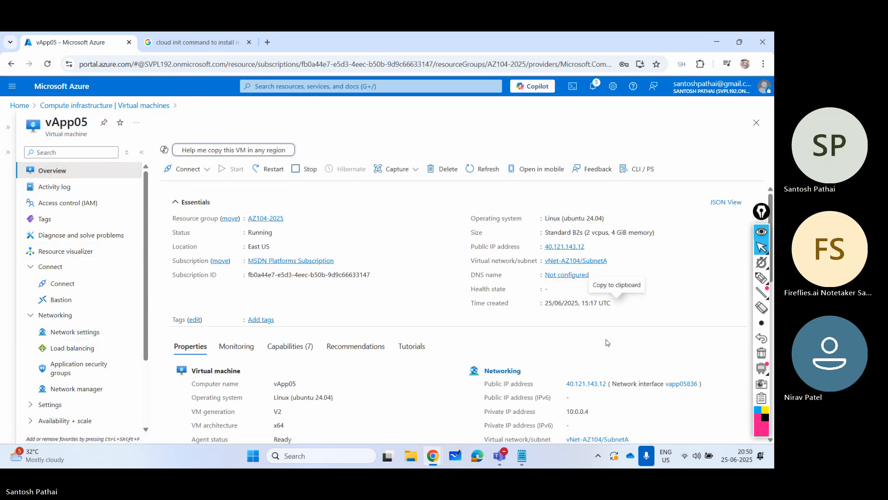
left_click(591, 246)
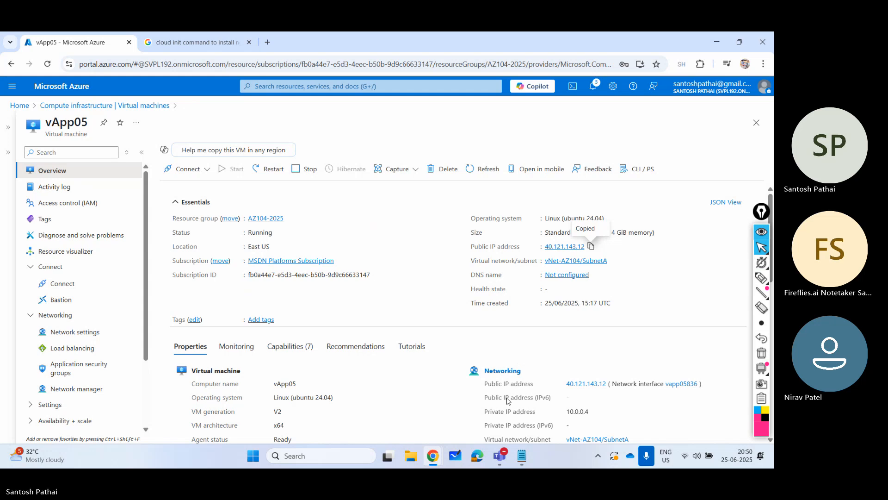
key("super+r")
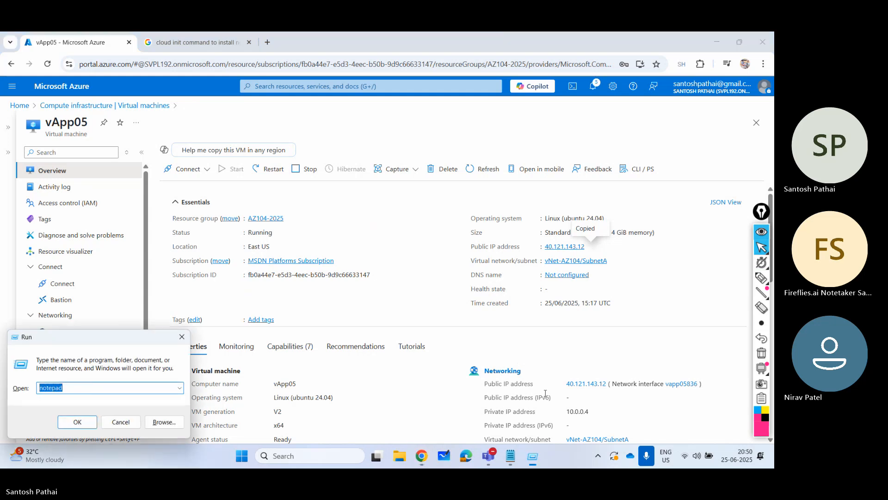
type("putty")
key("Return")
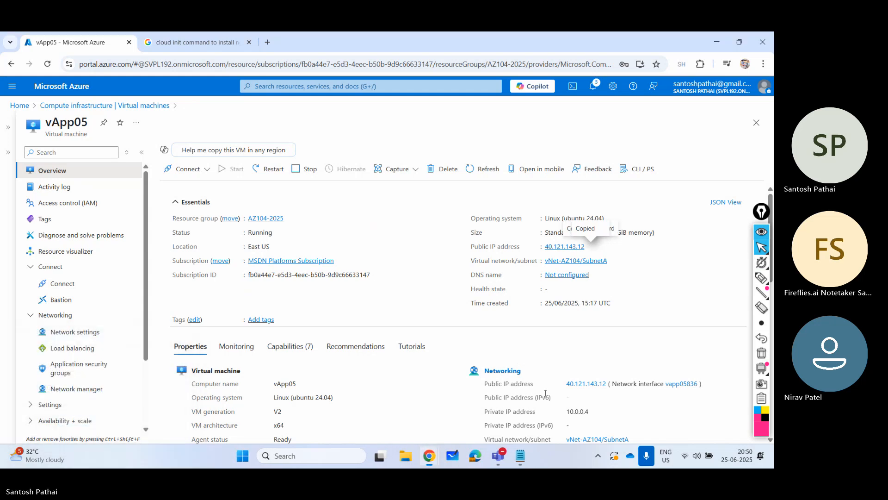
key("ctrl+v")
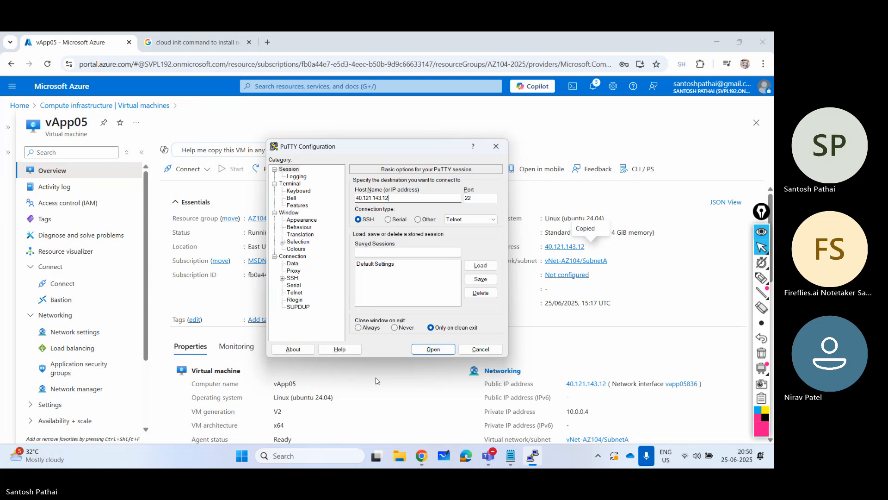
left_click(433, 349)
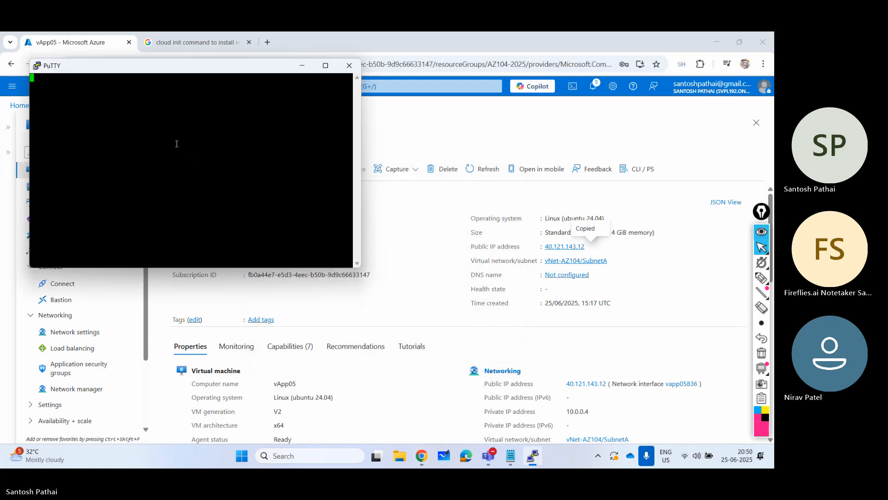
- Log in to the vApp05 SSH session as spadmin with the account password
left_click(224, 284)
type("spadmin")
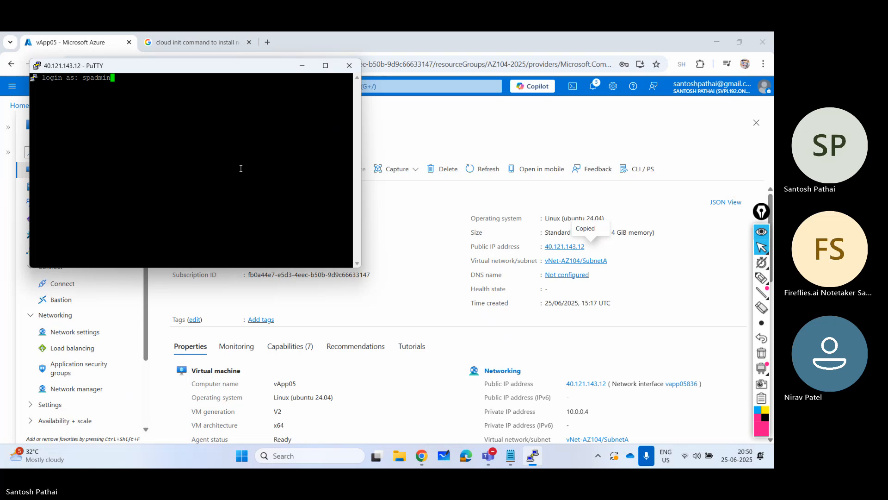
key("Return")
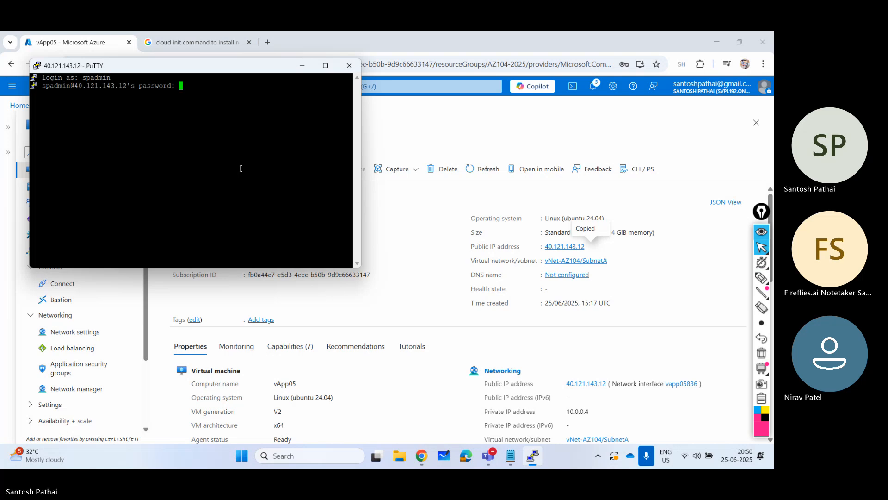
key("Return")
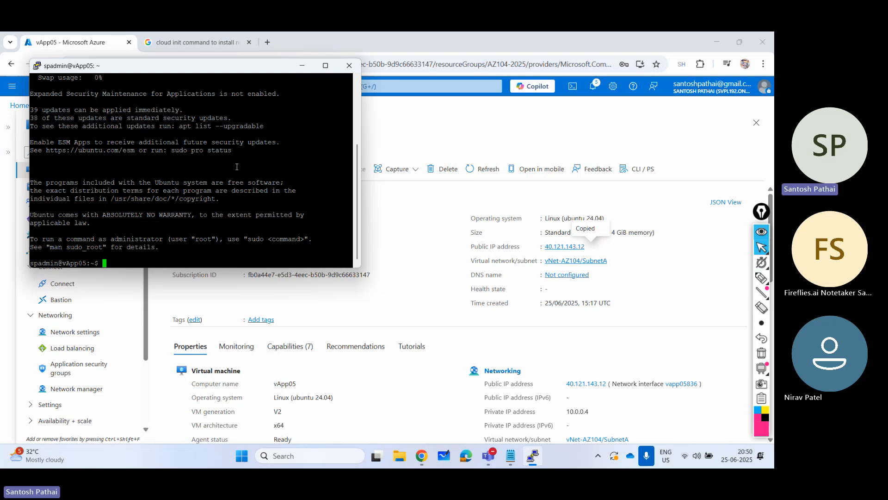
- Set the PuTTY session's terminal font to Lucida Console at 24 points and maximize the session window
right_click(269, 68)
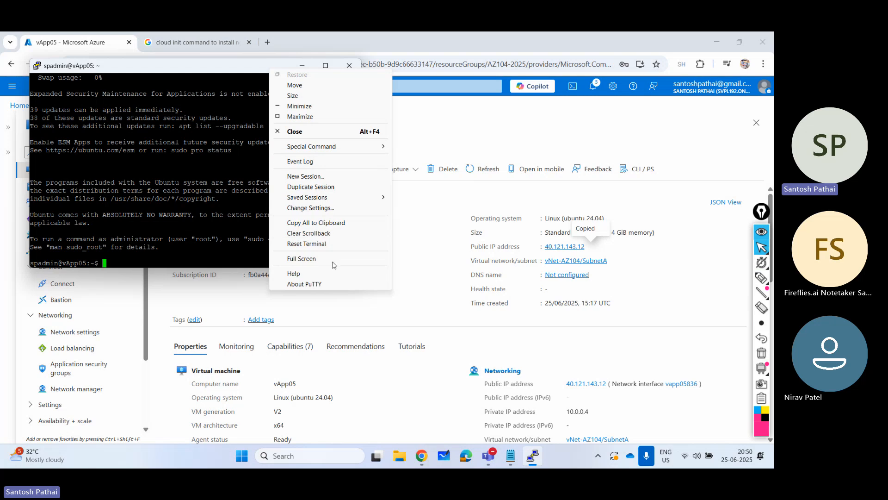
left_click(321, 208)
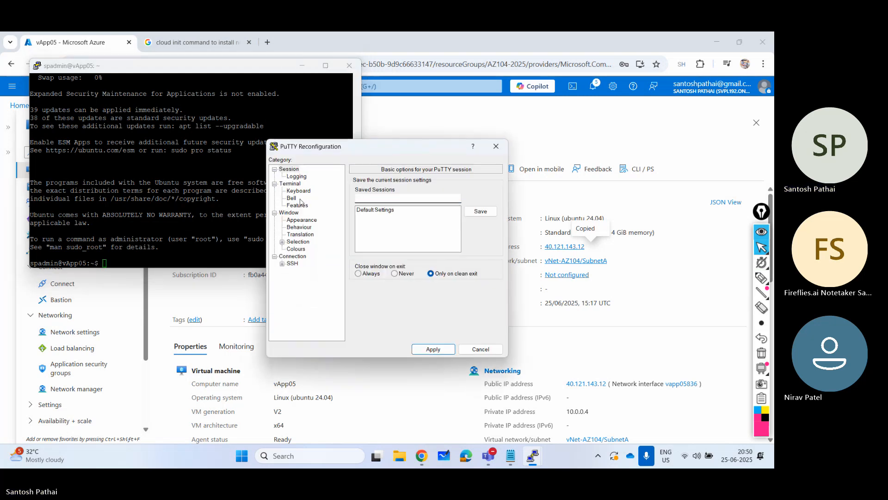
left_click(472, 241)
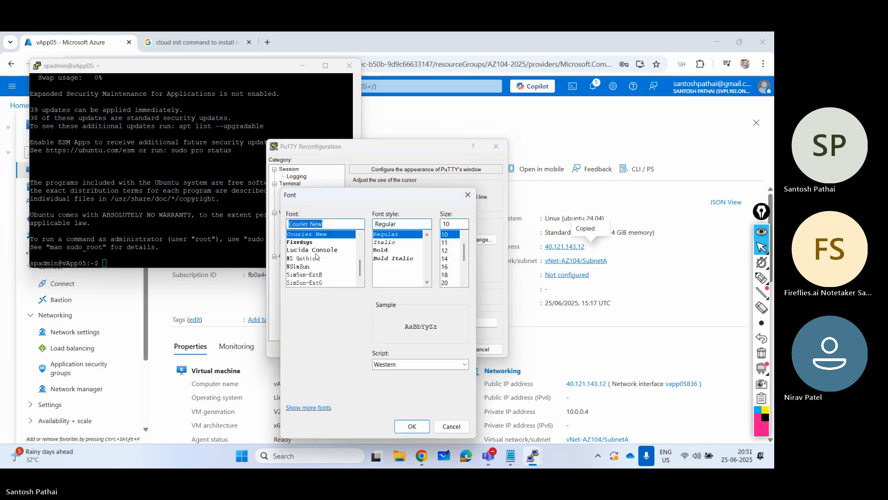
left_click(337, 252)
left_click(446, 282)
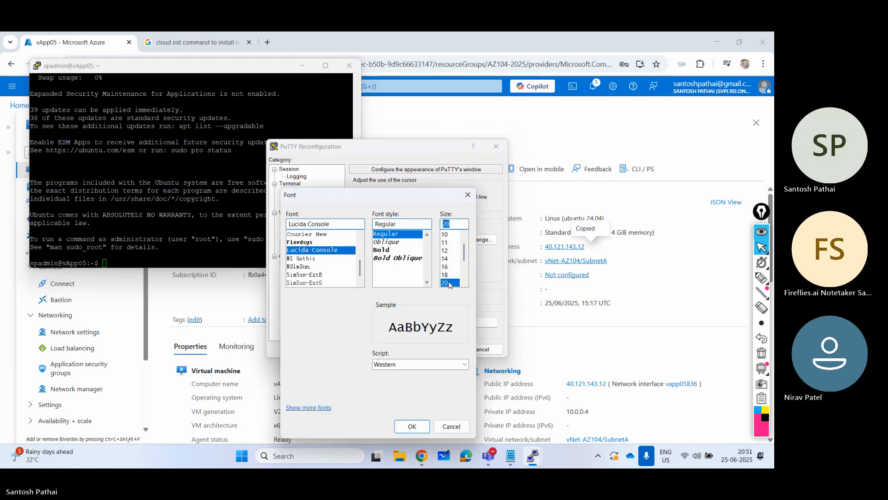
left_click(464, 283)
left_click(464, 283)
left_click(447, 283)
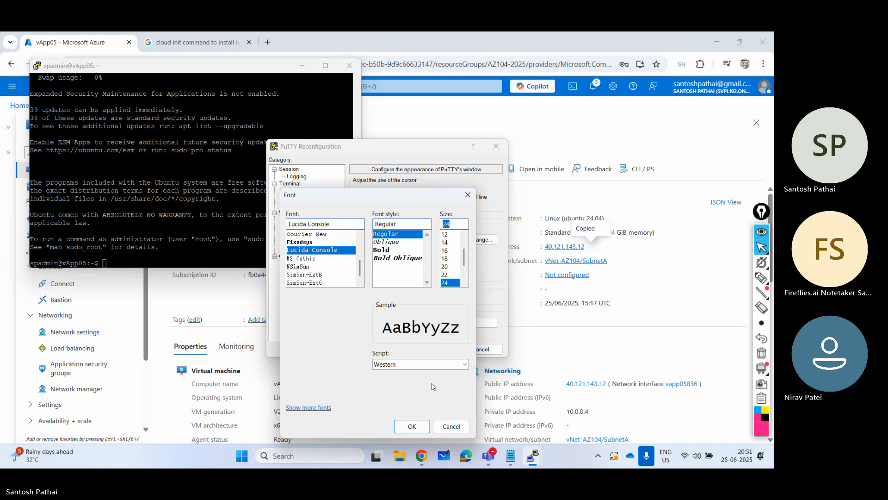
left_click(421, 428)
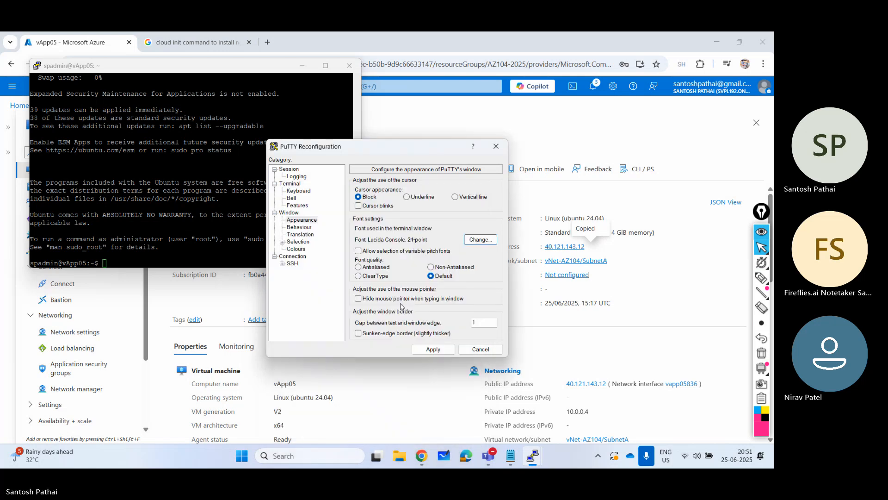
left_click(434, 350)
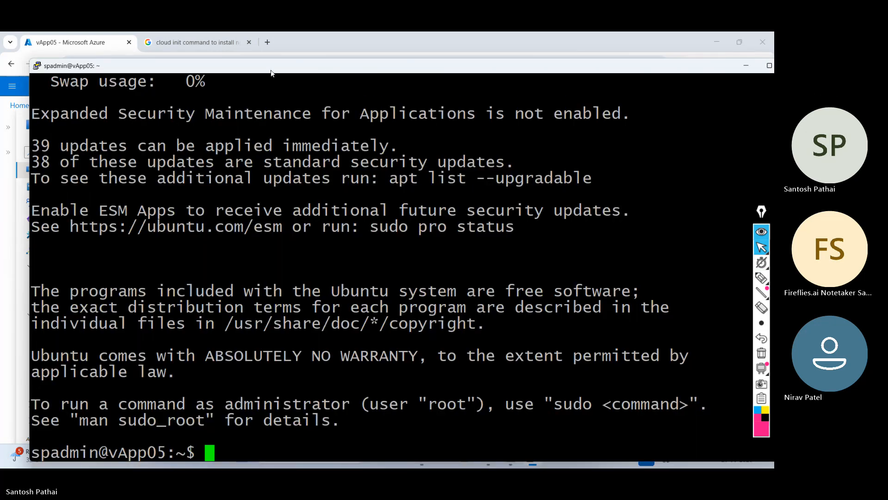
double_click(271, 70)
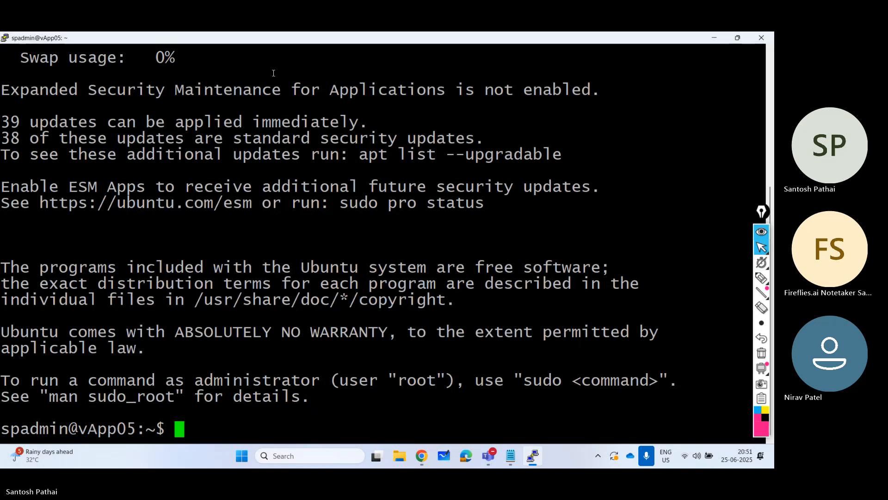
- Check the installed nginx version on vApp05 with the command nginx -v
type("ng")
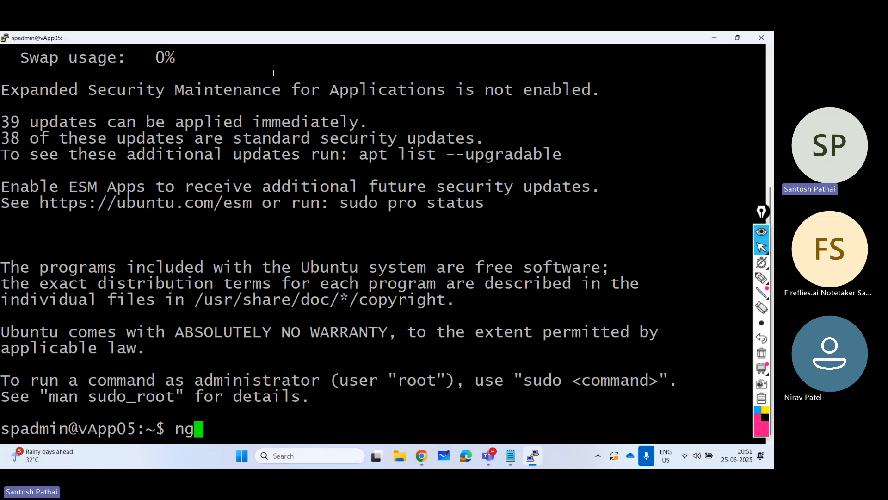
type("inx -v")
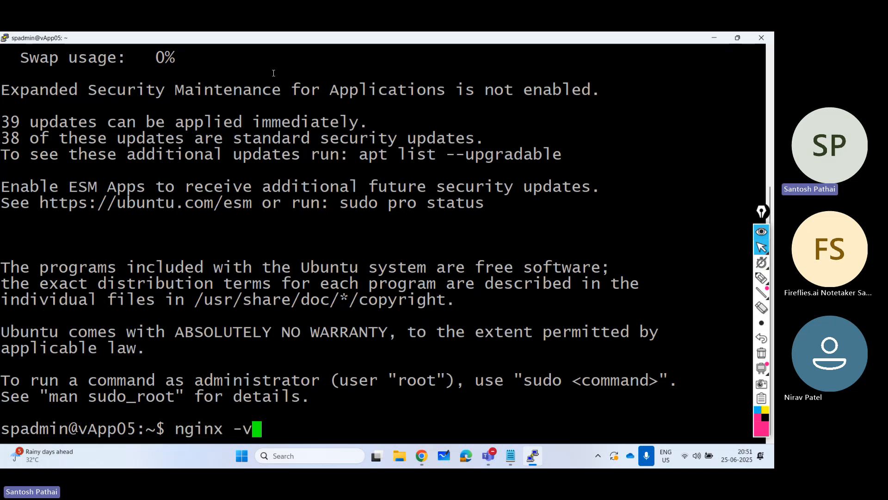
key("Return")
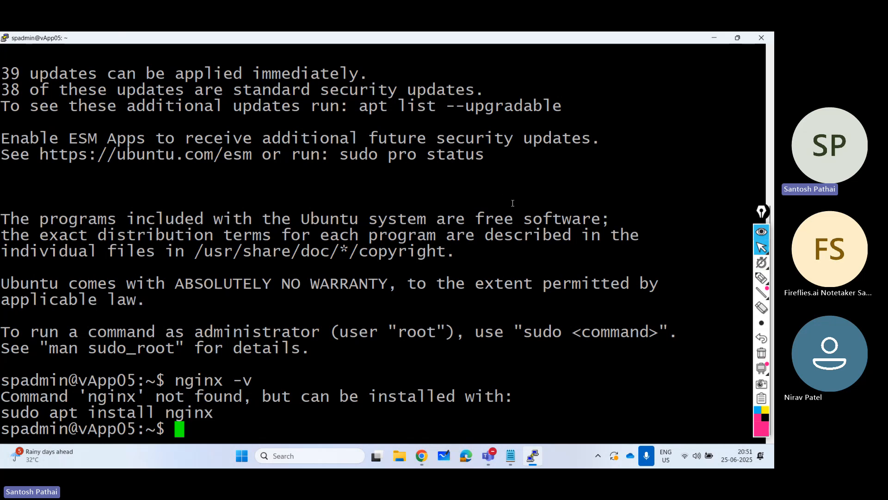
- Switch to the Google results in Chrome and review the cloud-config code, its explanation and the nginx verification instructions
key("alt+Tab")
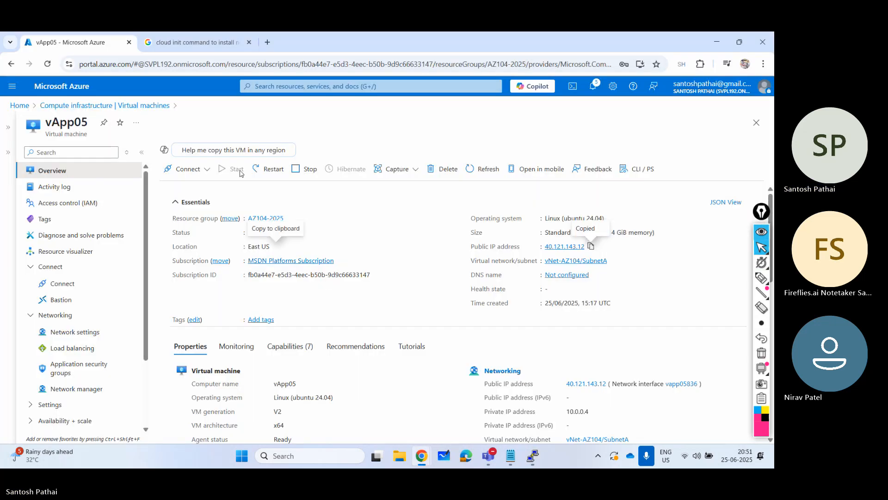
left_click(207, 43)
scroll(179, 212, "down", 3)
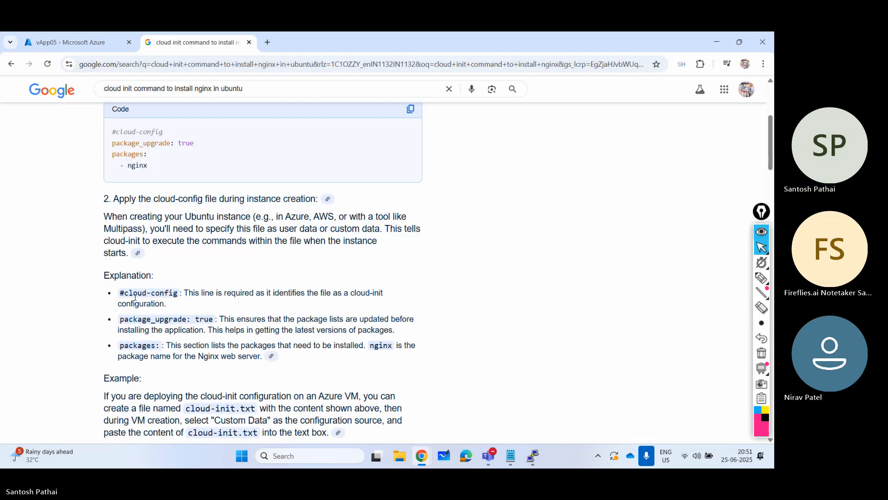
left_click_drag(197, 295, 341, 303)
left_click(163, 271)
scroll(216, 287, "up", 2)
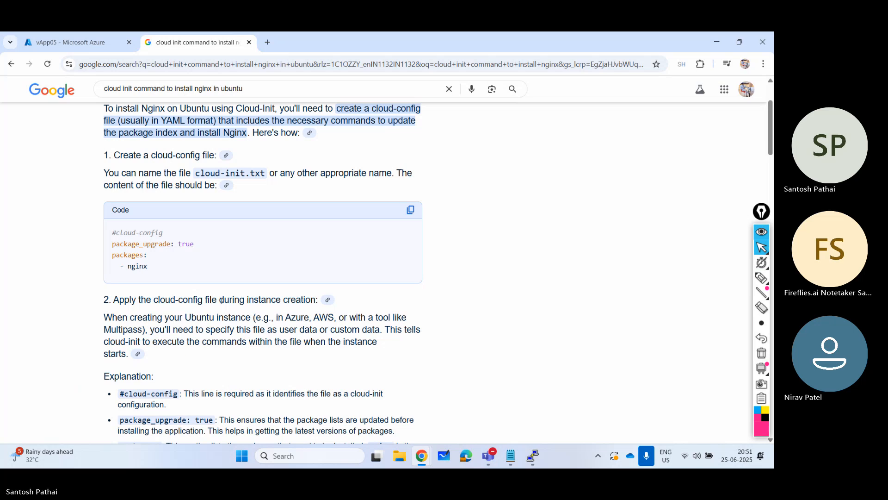
scroll(222, 300, "down", 2)
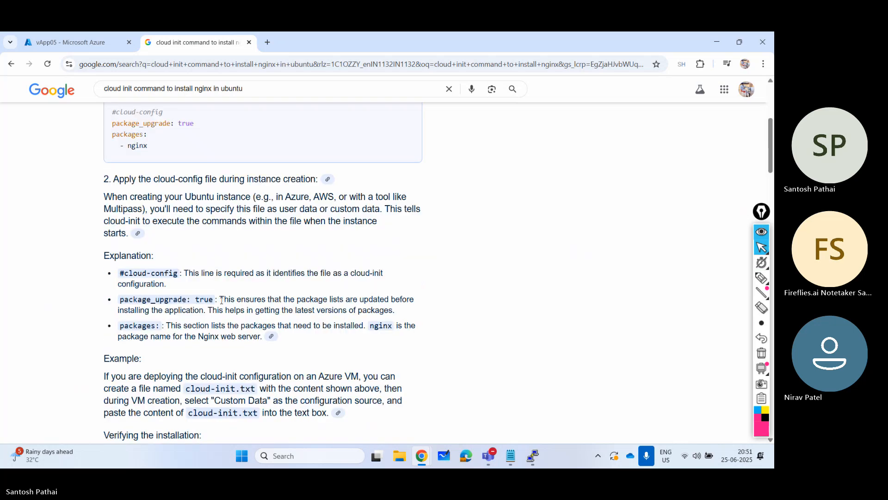
scroll(221, 300, "down", 1)
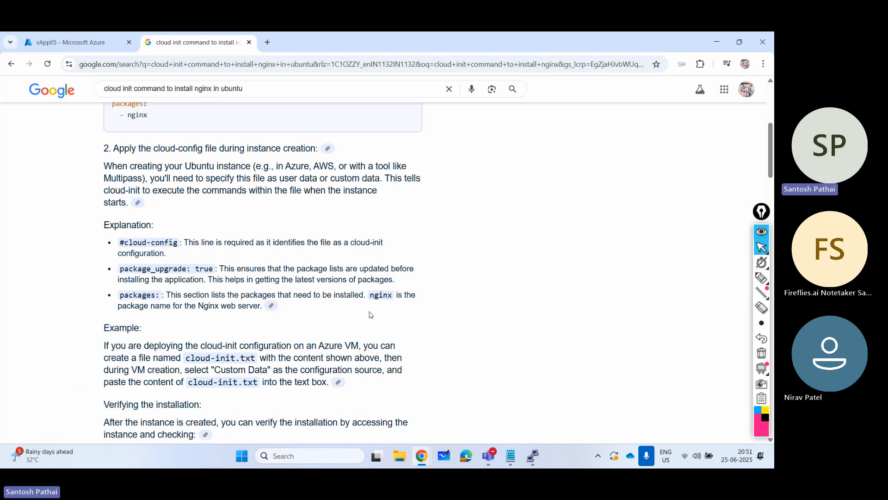
- Return to the PuTTY session and run the line "nginx version: nginx/1.18.0" as another version check
key("alt+Tab")
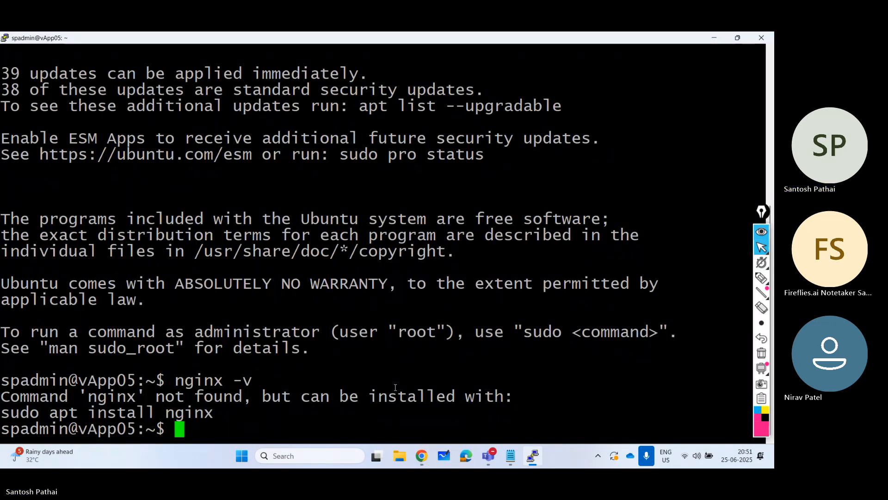
type("ng")
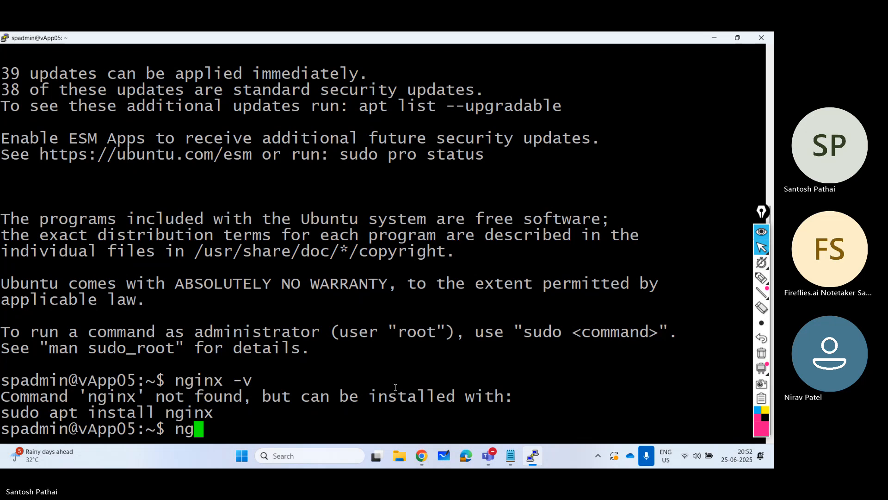
type("inx version")
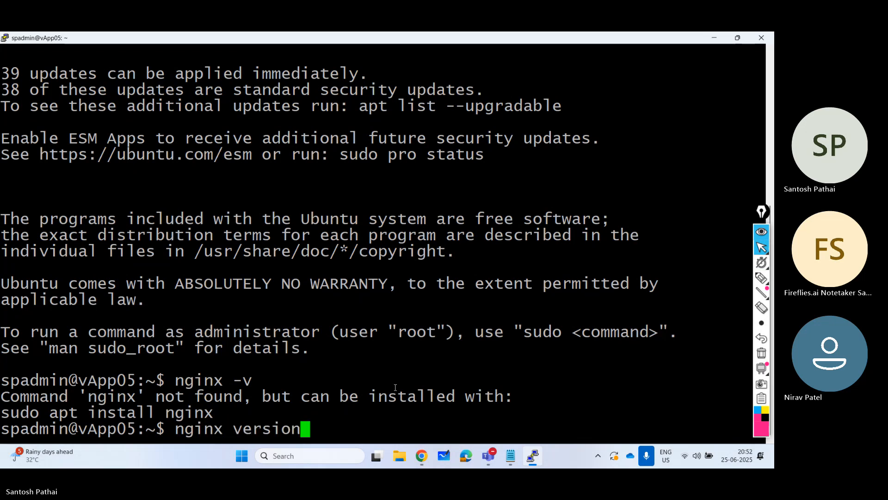
type(": ")
type("nginx")
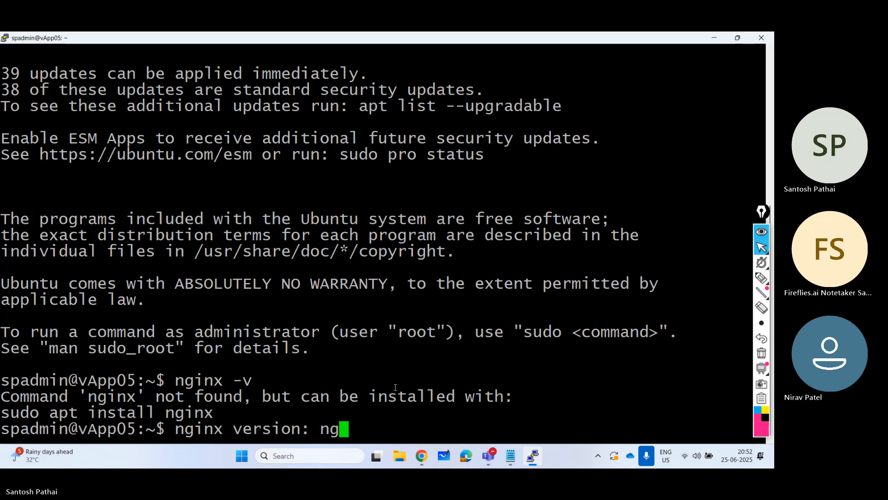
type("/1.18")
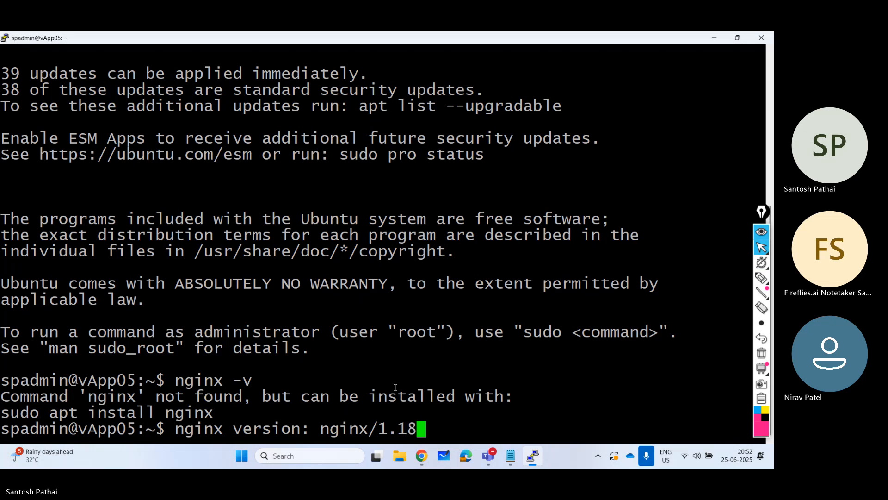
type(".0")
key("Return")
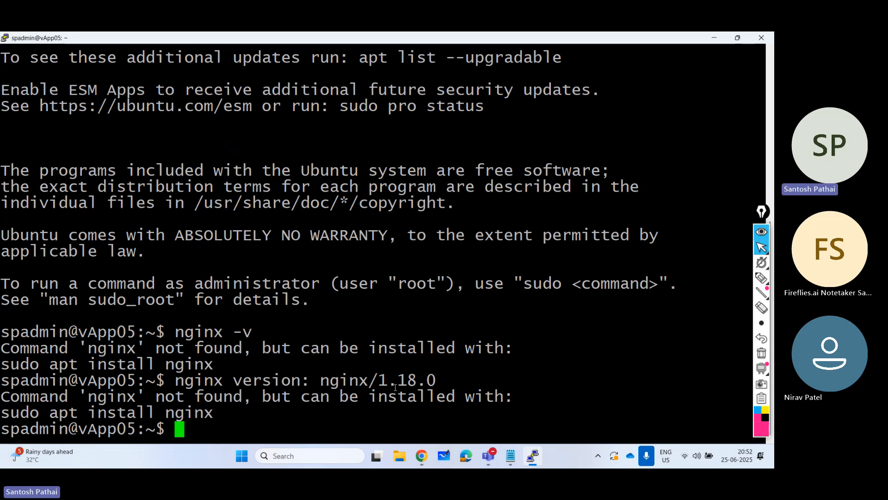
- Try to refresh the package lists on vApp05 with apt-get update, without administrator rights
type("apt-get ")
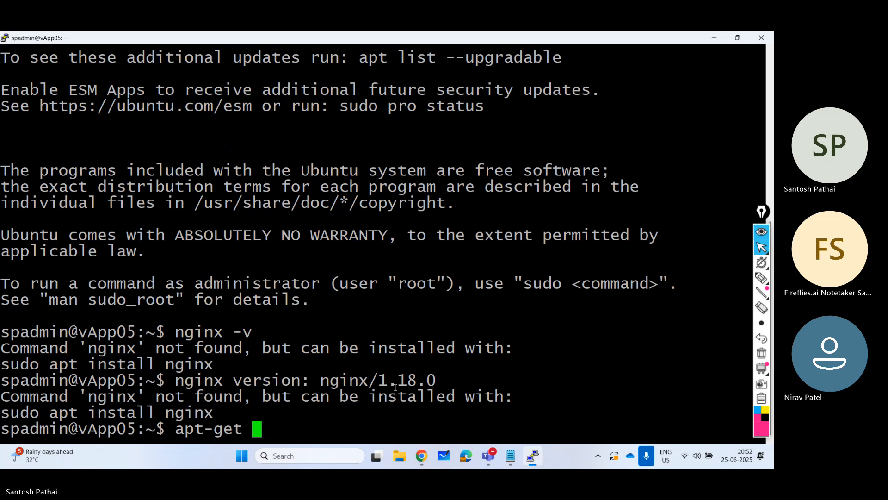
type("up")
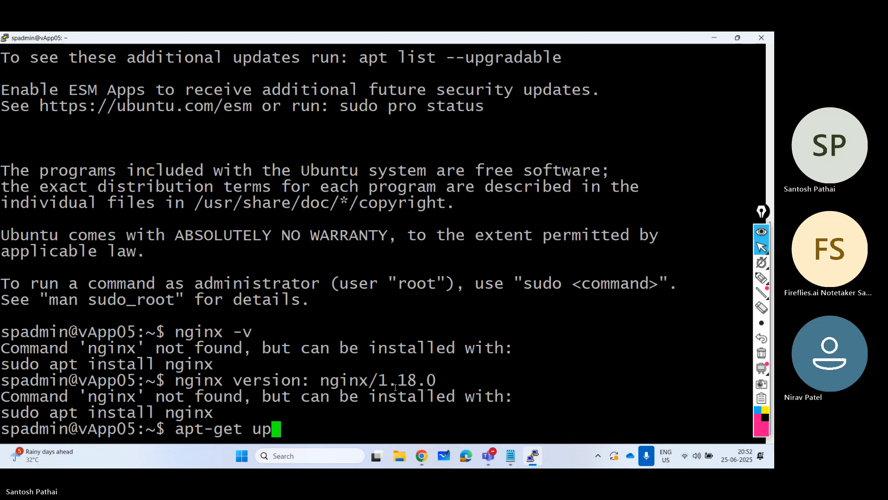
type("date")
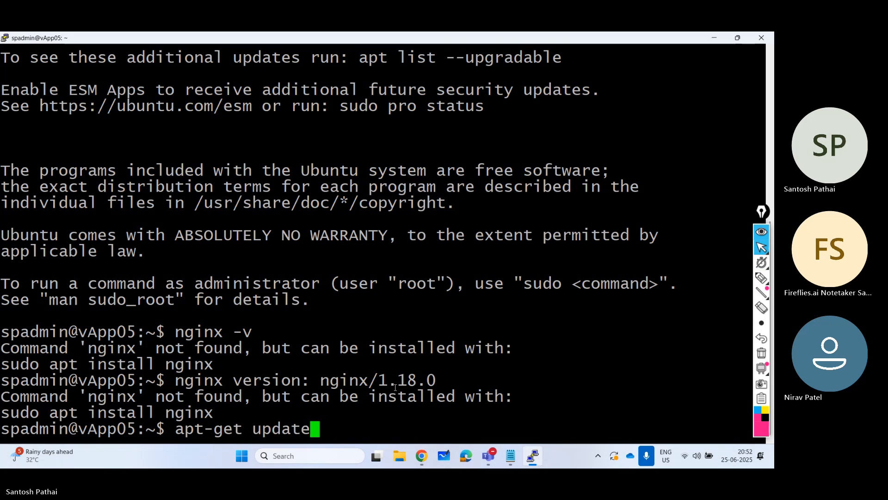
key("Return")
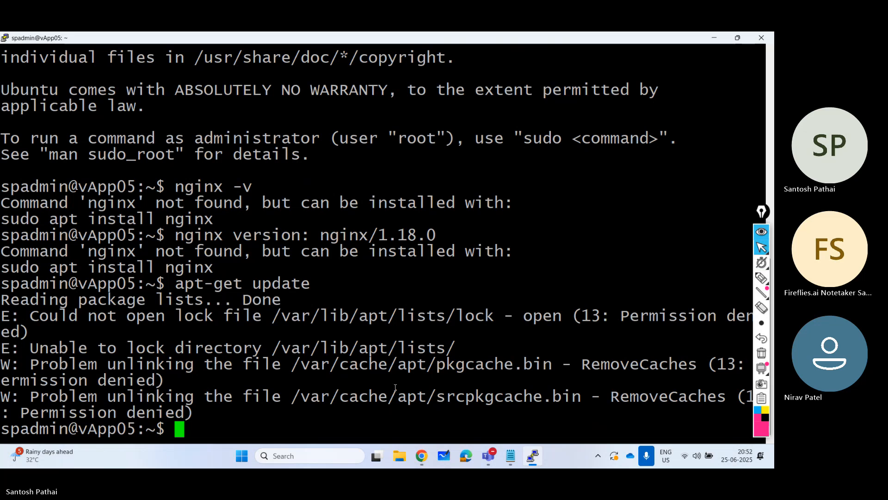
- Refresh the package lists on vApp05 as administrator with sudo apt-get update
type("sudo apt-get upg")
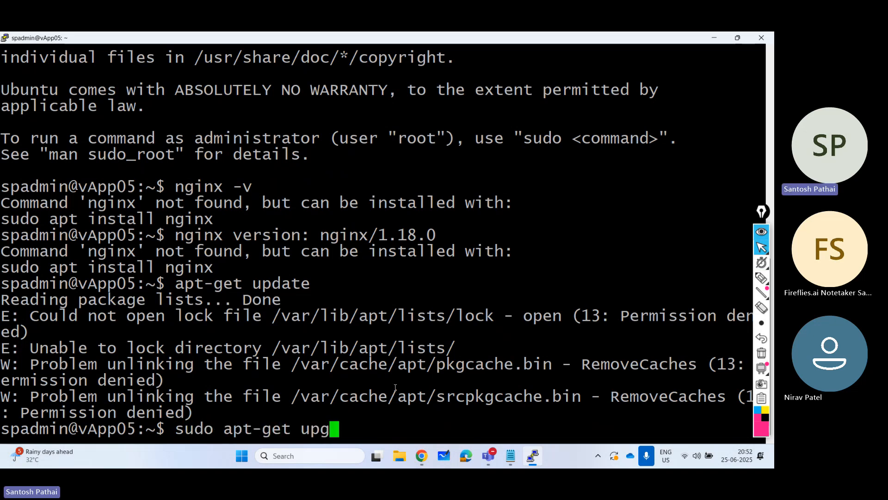
key("BackSpace")
type("date")
key("Return")
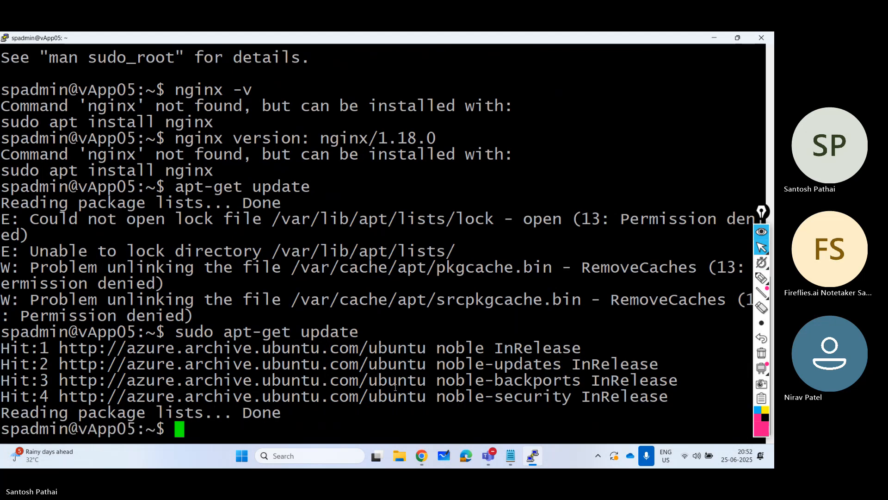
- Try to upgrade the installed packages with sudo apt-get upgrade, running the command a second time
key("Up")
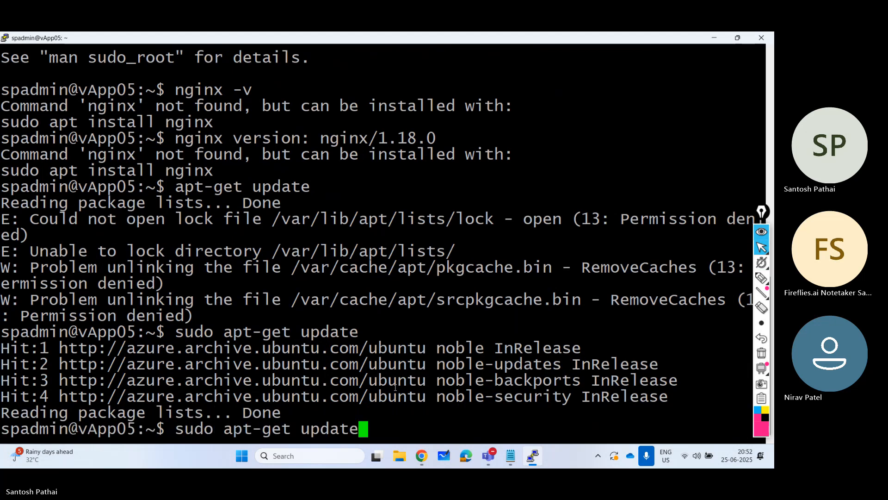
key("BackSpace")
key("BackSpace")
key("BackSpace")
key("BackSpace")
key("BackSpace")
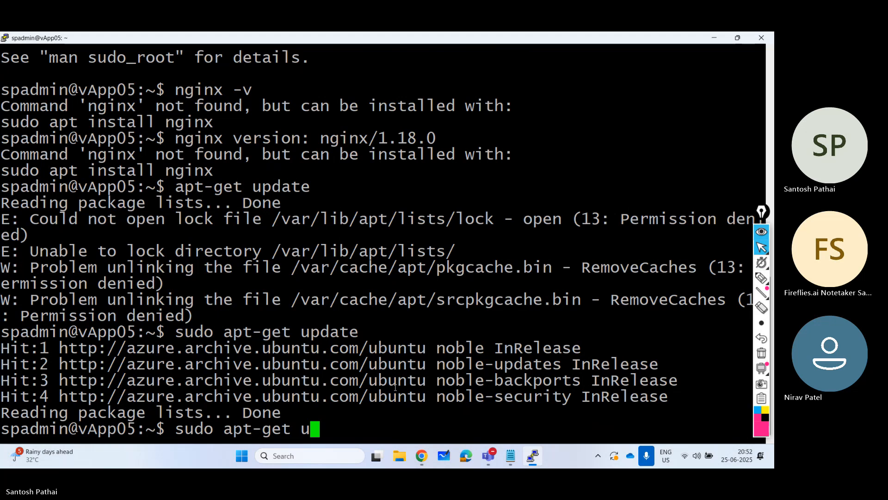
type("pgrade")
key("Return")
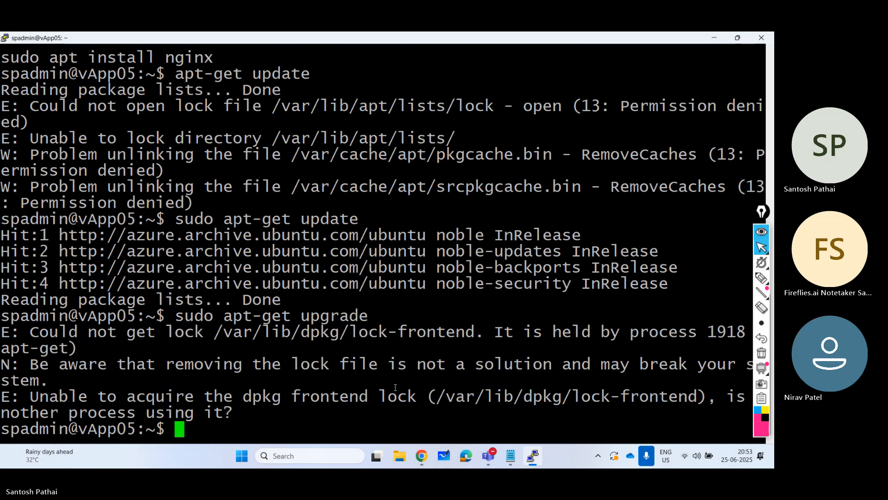
key("Up")
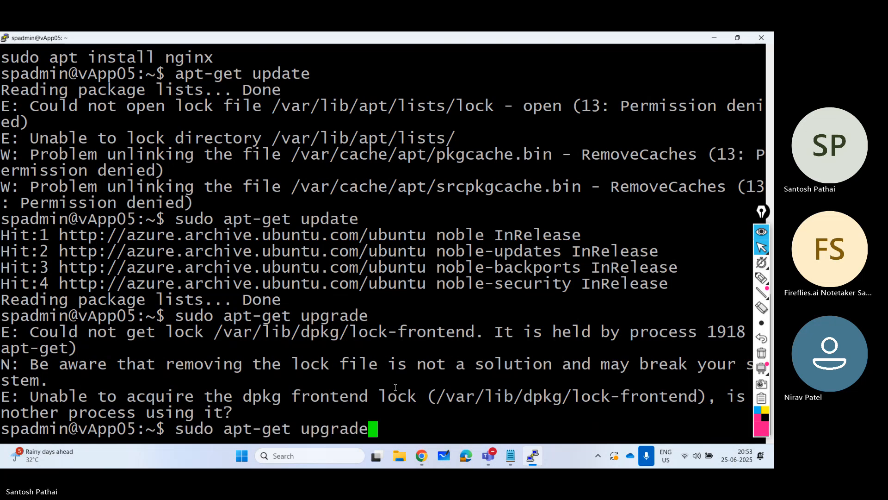
key("Return")
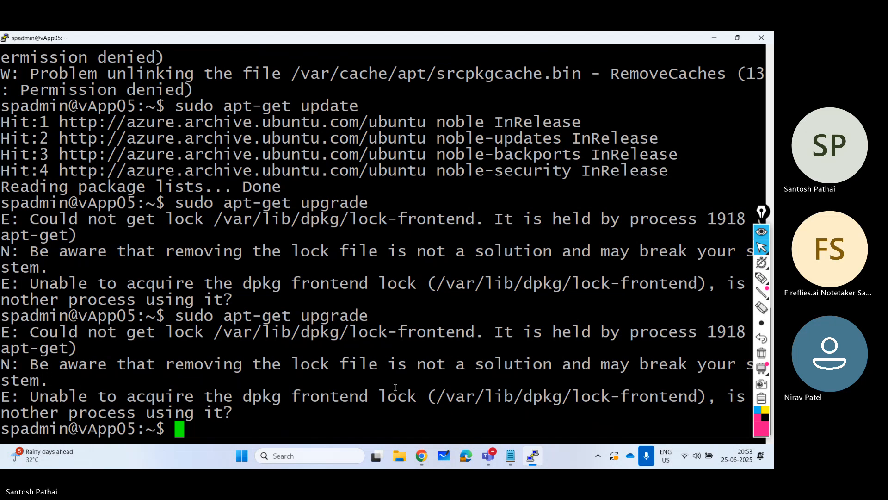
- Minimize the PuTTY session and return to vApp05's overview in the Azure portal
left_click(712, 38)
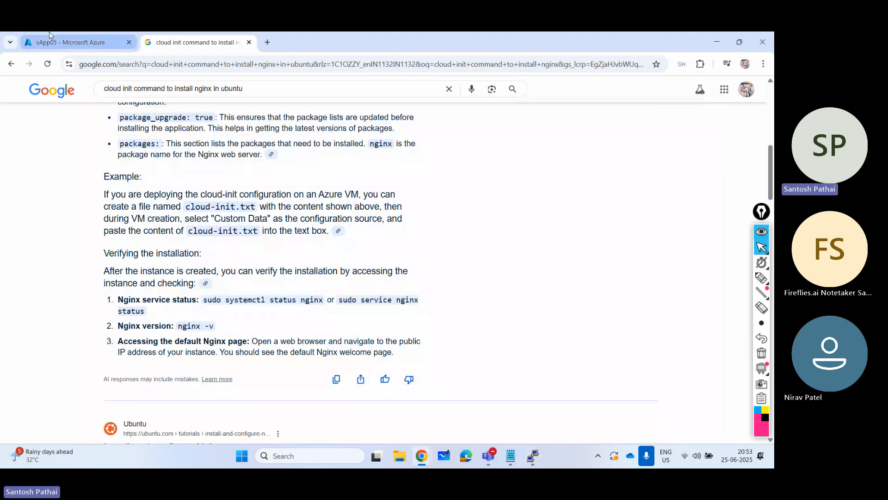
left_click(58, 43)
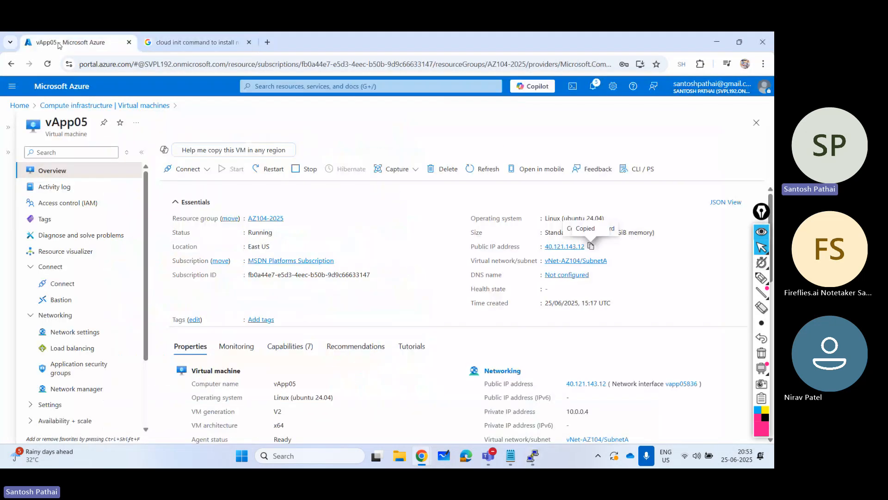
- Copy vApp05's public IP address and open 40.121.143.12 in a new incognito window to test the web server
left_click(590, 247)
left_click(763, 64)
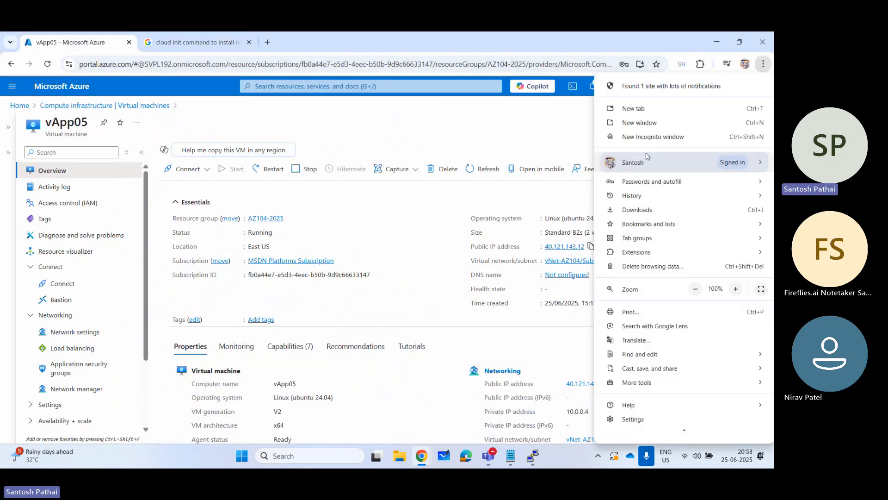
left_click(646, 137)
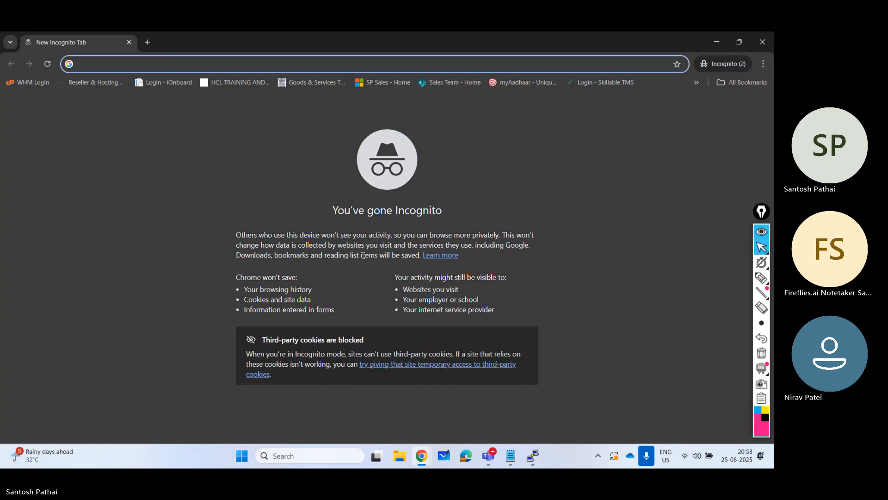
key("ctrl+v")
key("Return")
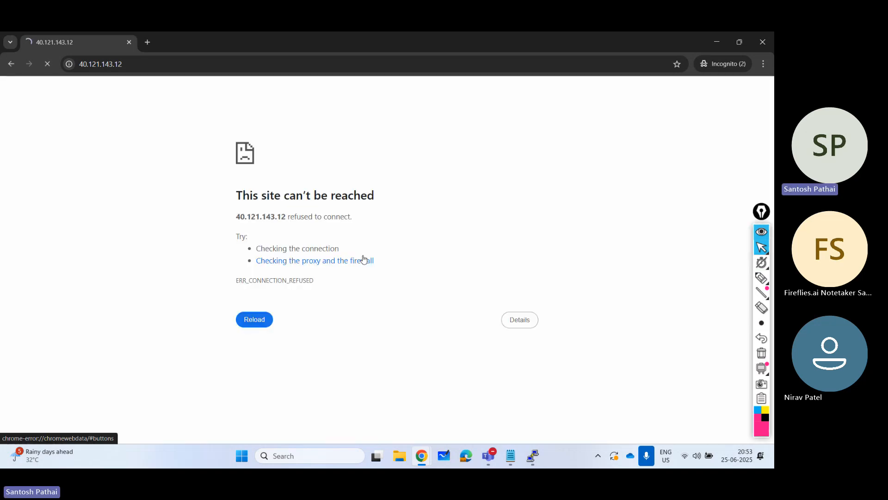
- Switch to the PuTTY session on vApp05, run sudo apt-get install nginx, and highlight the line reporting the nginx version
key("alt+Tab")
left_click(534, 457)
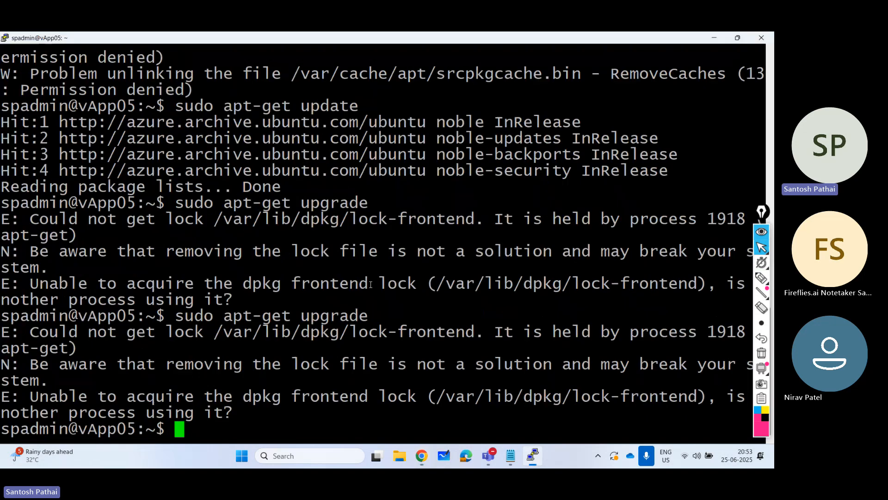
scroll(383, 231, "up", 10)
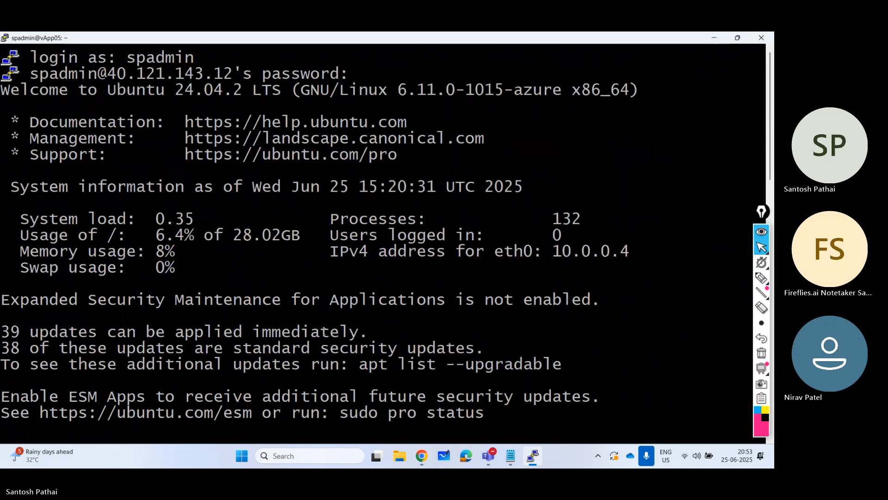
scroll(324, 331, "down", 4)
scroll(324, 332, "down", 10)
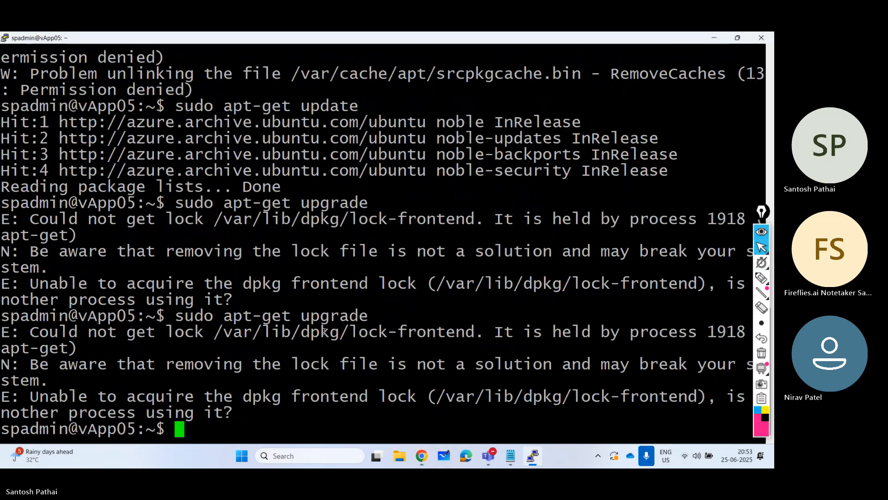
type("sudo apt-g")
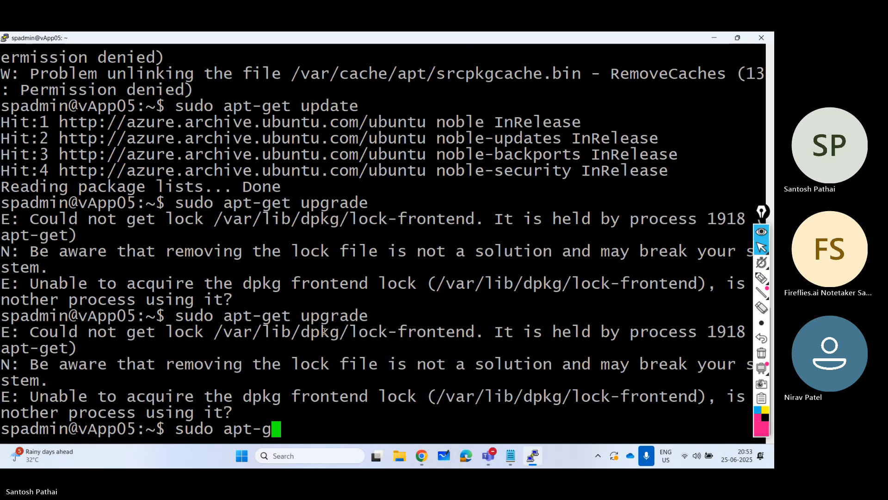
type("e")
key("BackSpace")
key("BackSpace")
key("BackSpace")
type("inst")
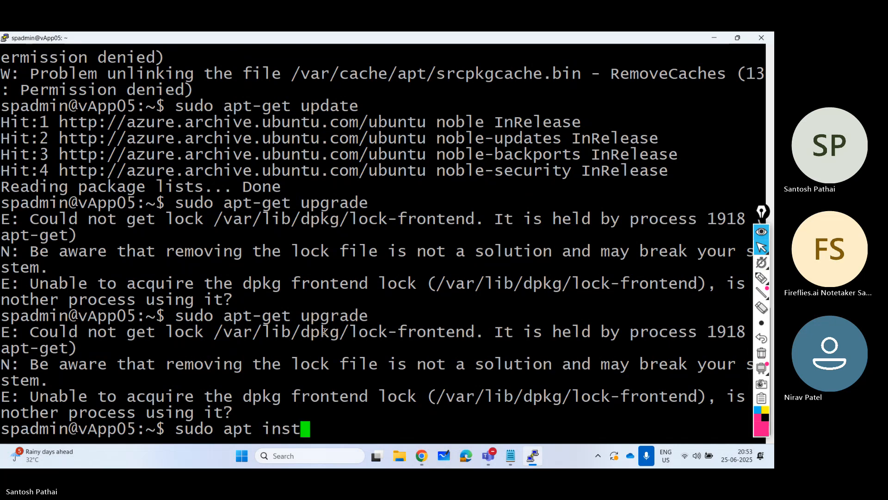
key("BackSpace")
key("BackSpace")
key("BackSpace")
key("BackSpace")
key("BackSpace")
key("BackSpace")
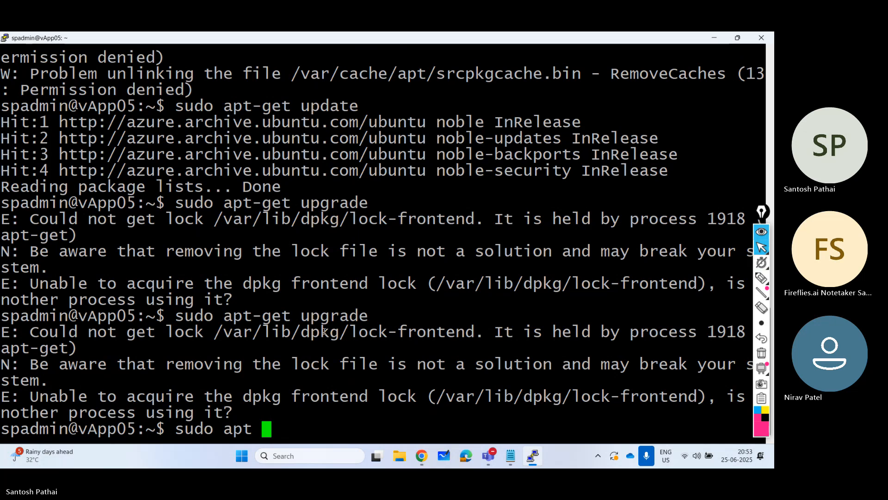
type("t-get ")
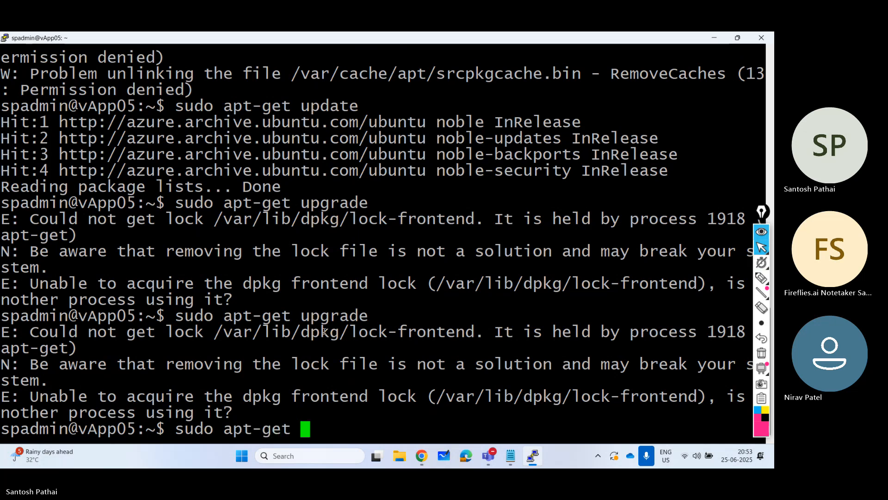
type("install nginx")
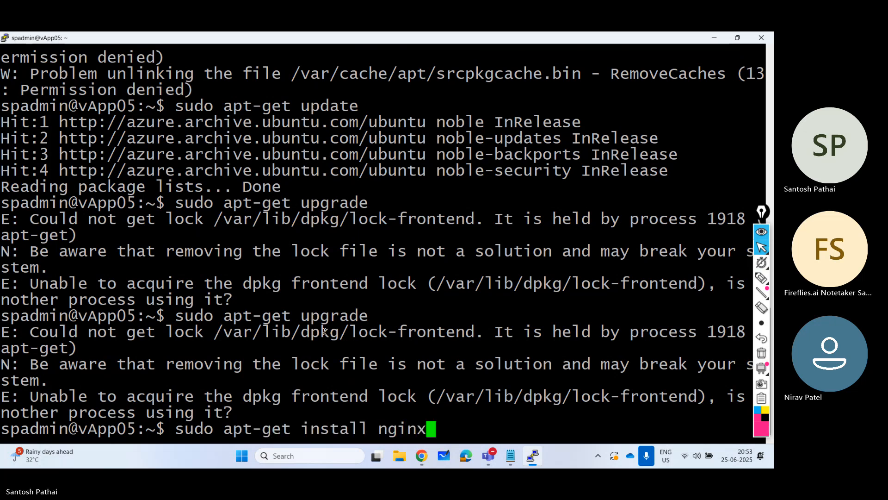
key("Return")
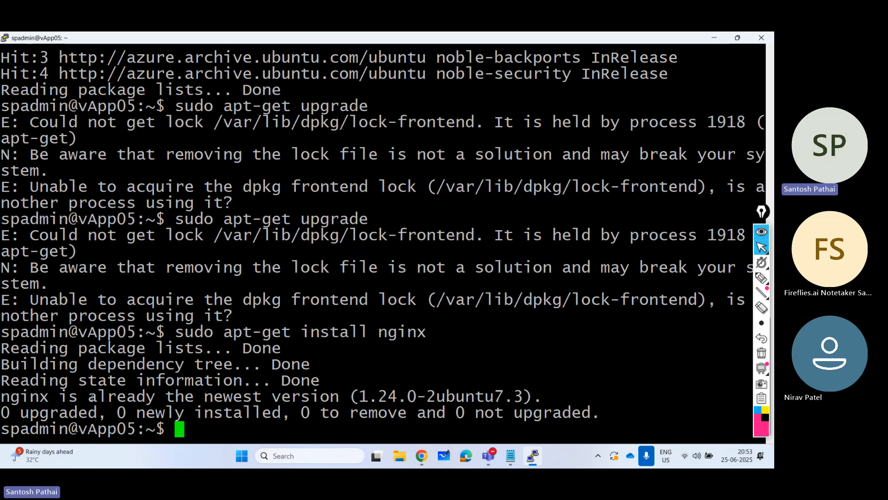
left_click_drag(69, 395, 518, 397)
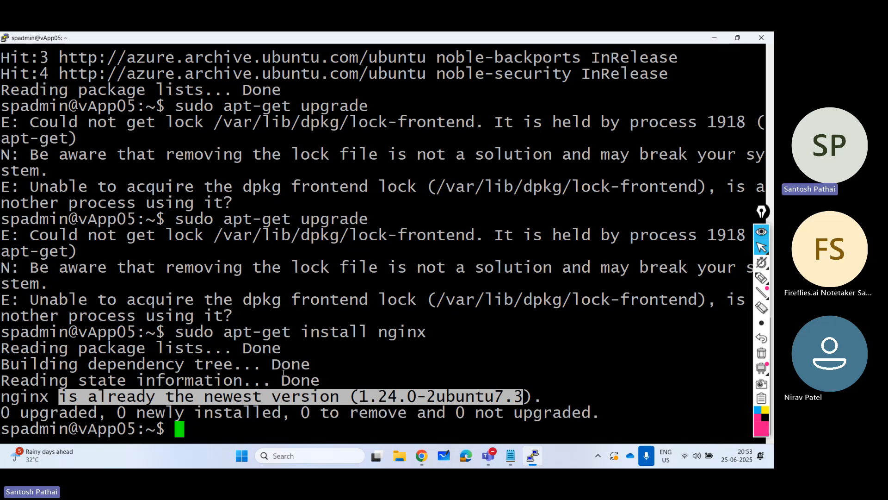
- Return to the incognito window, reload the page at 40.121.143.12 to retest nginx, and close the window
mouse_move(422, 455)
left_click(476, 388)
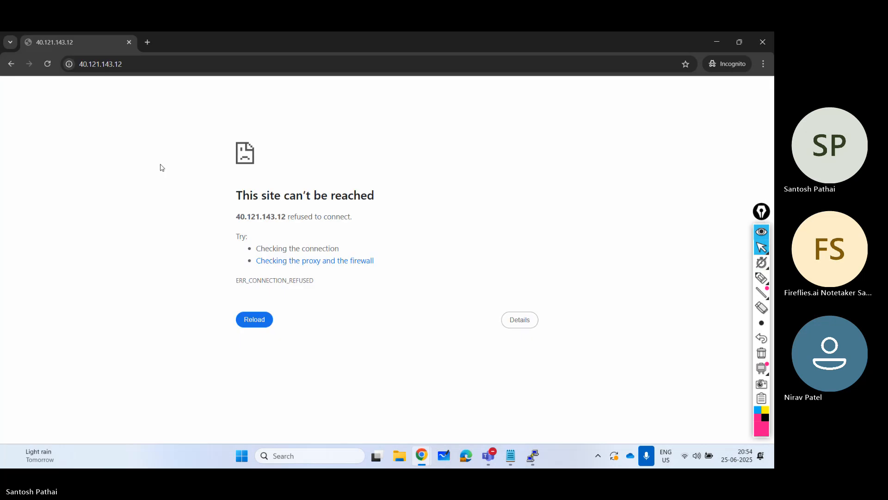
left_click(47, 64)
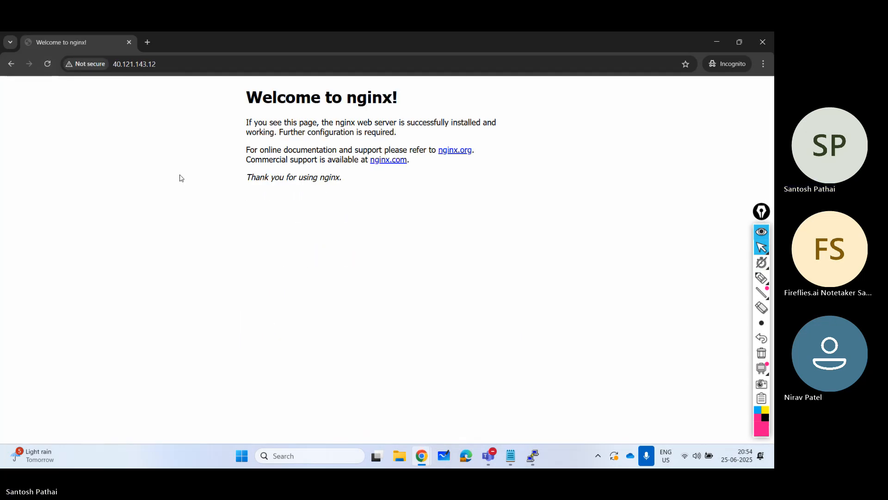
left_click(759, 45)
- Review the nginx version checks and the apt-get update attempt in the PuTTY session, highlighting each command and the lock-file error
left_click(320, 344)
scroll(325, 354, "up", 8)
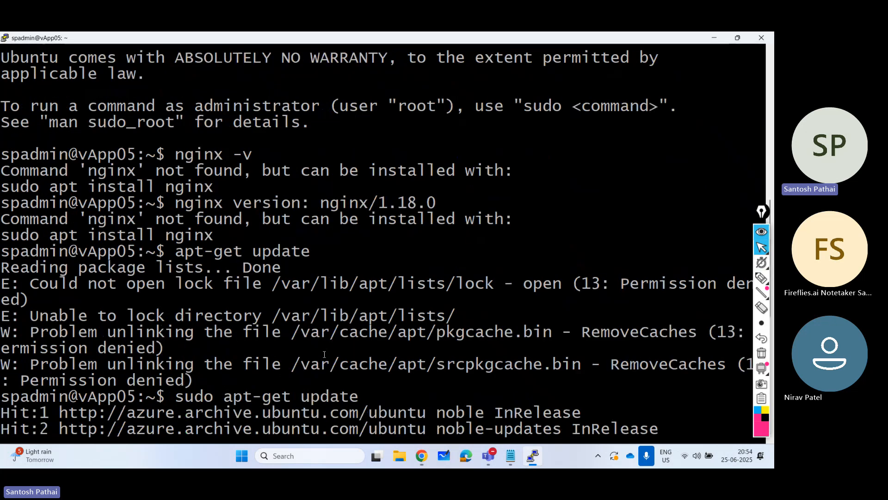
scroll(262, 308, "down", 4)
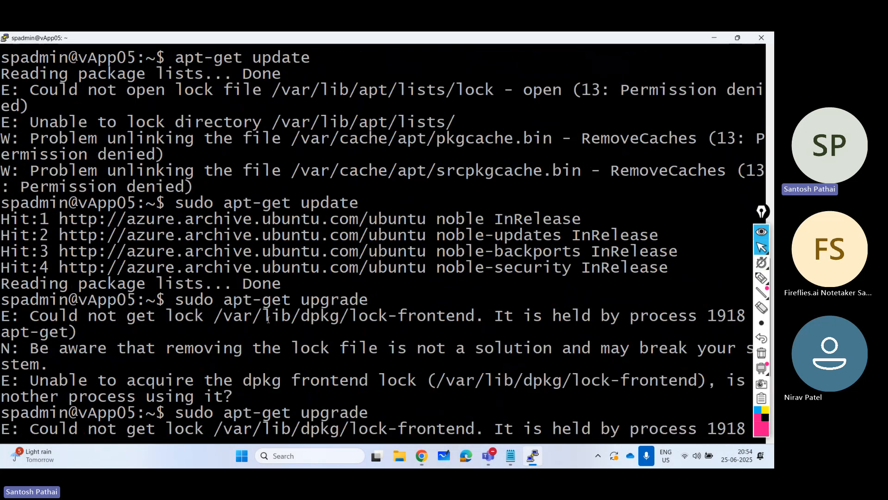
scroll(250, 307, "up", 4)
left_click_drag(176, 155, 244, 154)
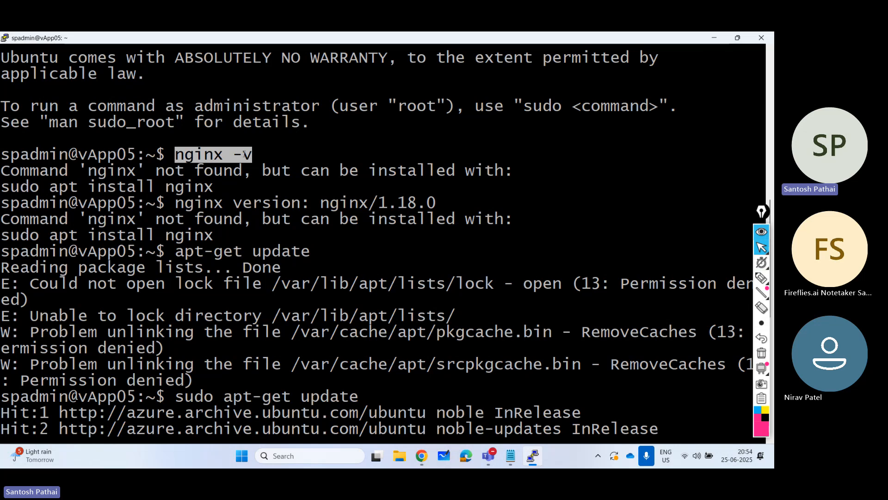
left_click_drag(177, 202, 430, 203)
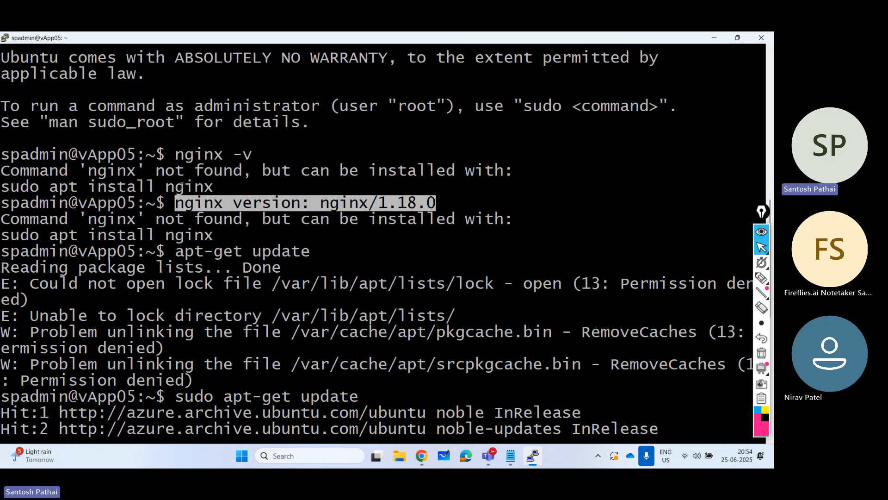
scroll(214, 219, "down", 4)
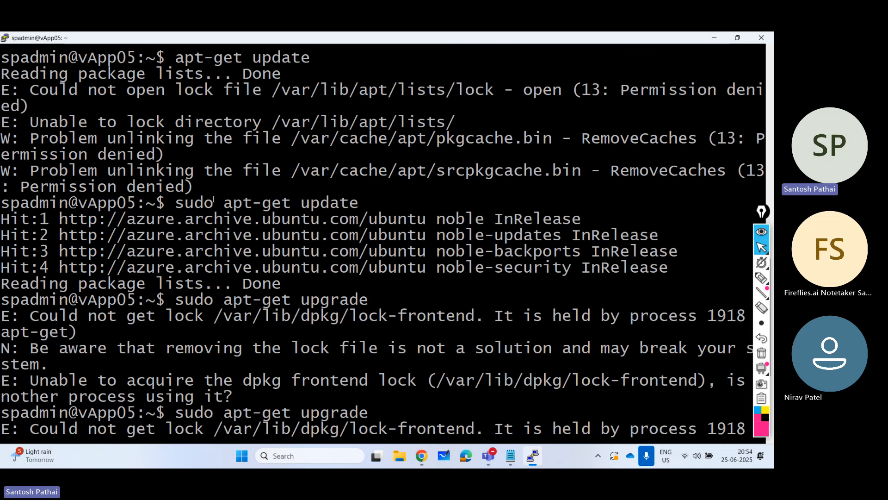
scroll(206, 191, "up", 4)
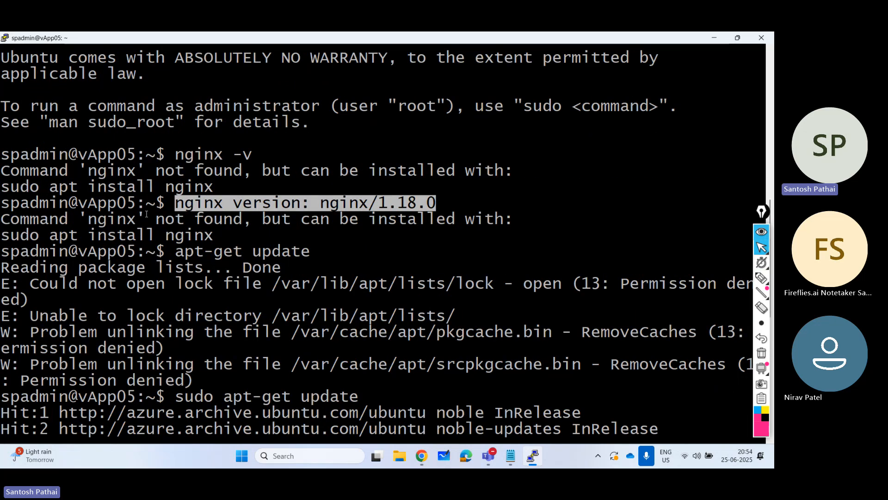
left_click_drag(175, 251, 299, 251)
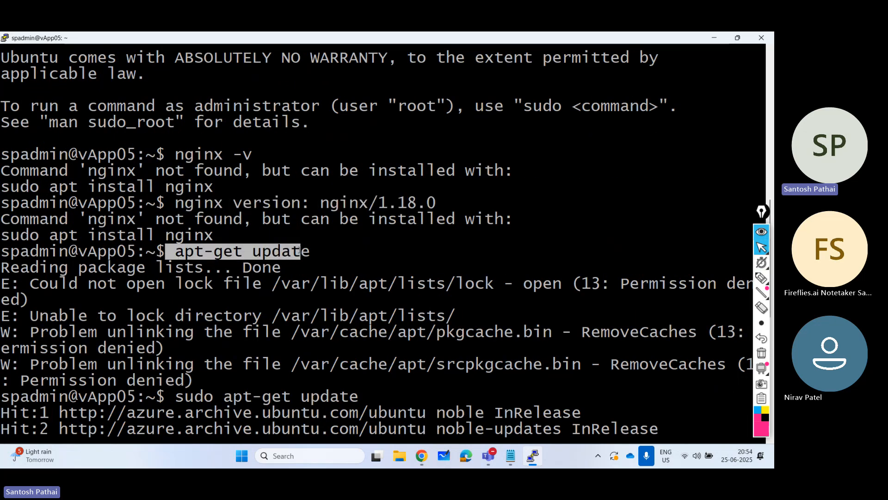
left_click_drag(233, 267, 281, 267)
left_click_drag(31, 283, 255, 289)
- Review the sudo apt-get update command and both sudo apt-get upgrade attempts, highlighting the commands and the lock error
scroll(322, 294, "down", 4)
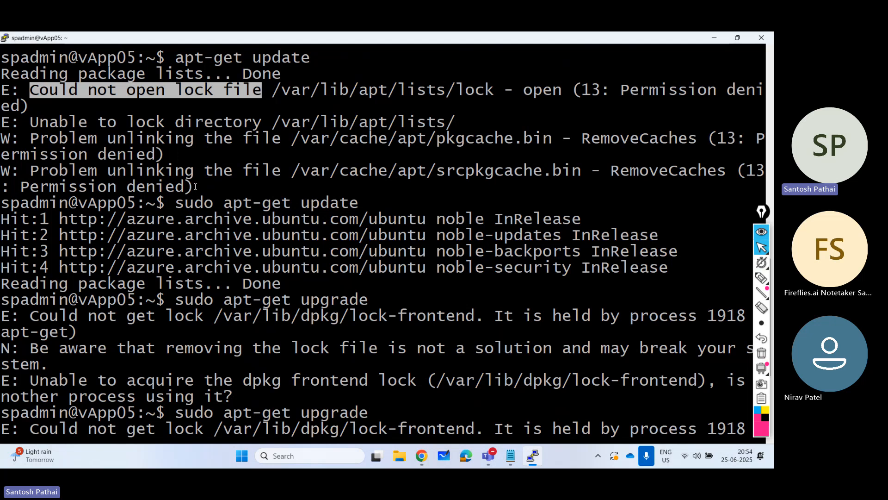
left_click_drag(176, 203, 359, 206)
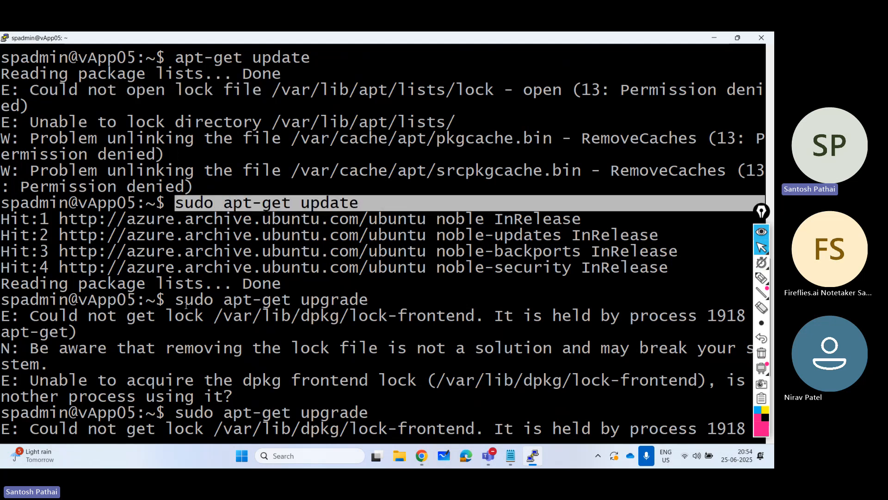
left_click_drag(176, 300, 360, 298)
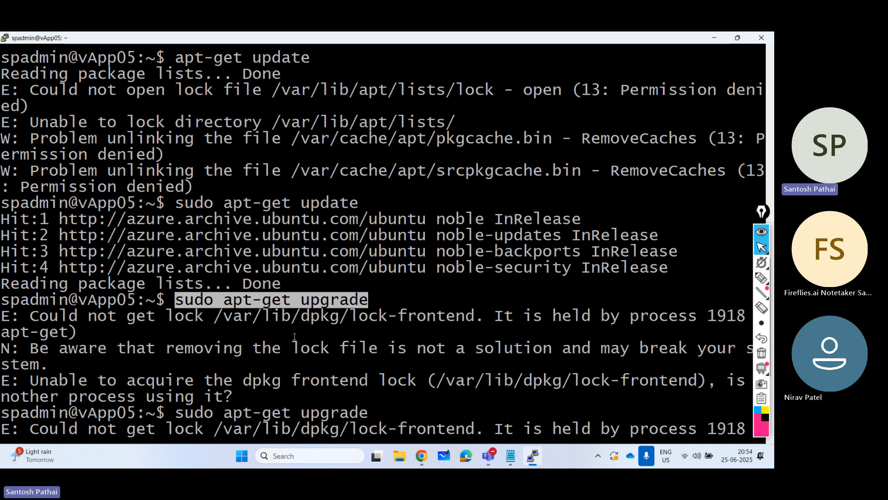
scroll(294, 336, "down", 4)
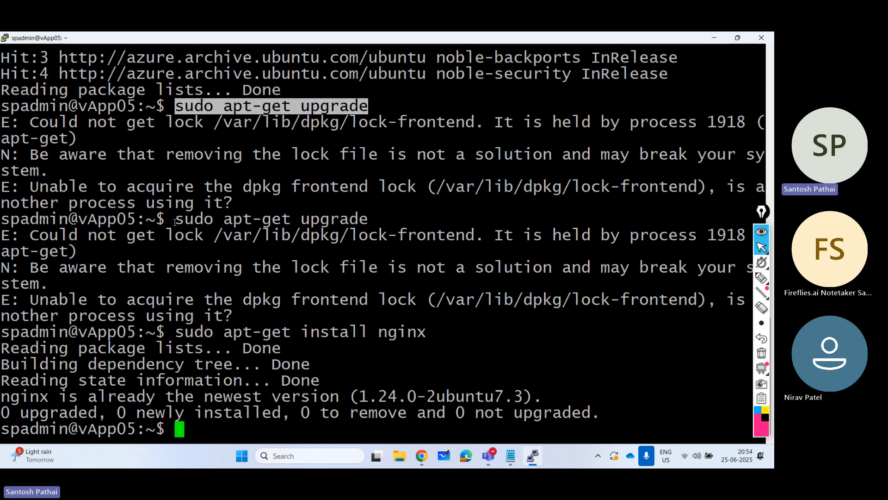
left_click_drag(174, 222, 372, 224)
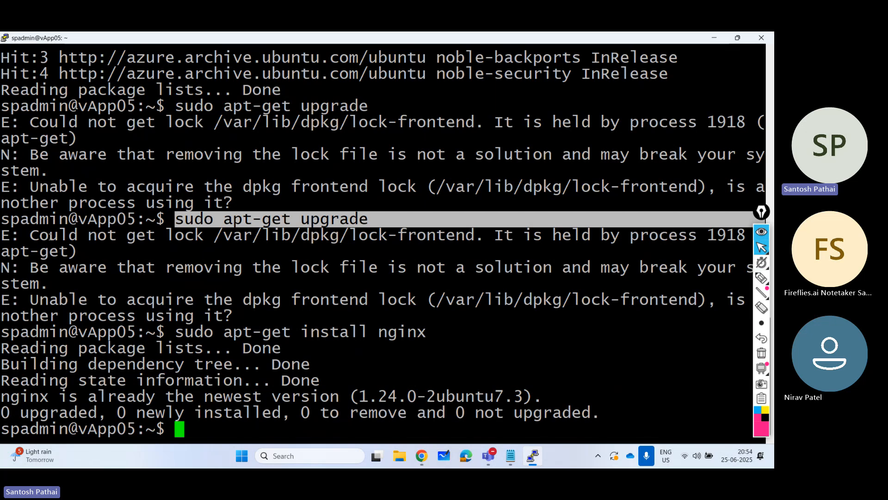
left_click_drag(30, 236, 202, 240)
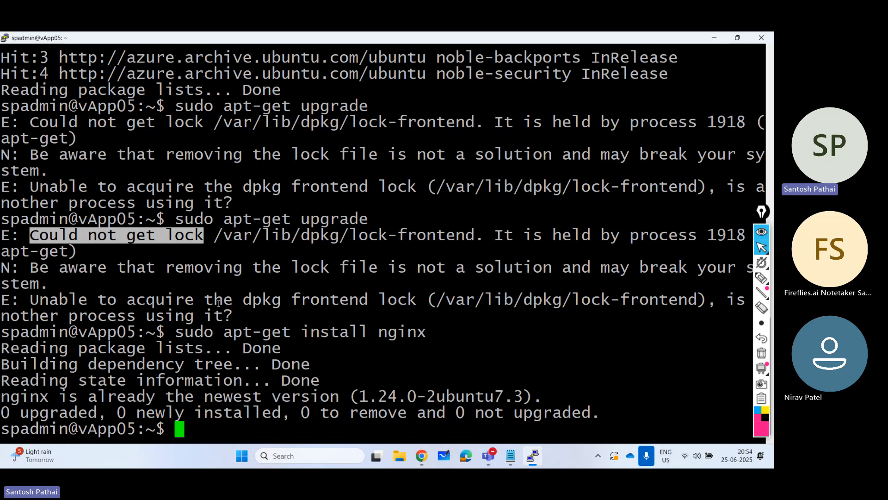
- Review the sudo apt-get install nginx command and its output line by line, and close the PuTTY session
left_click_drag(167, 332, 423, 328)
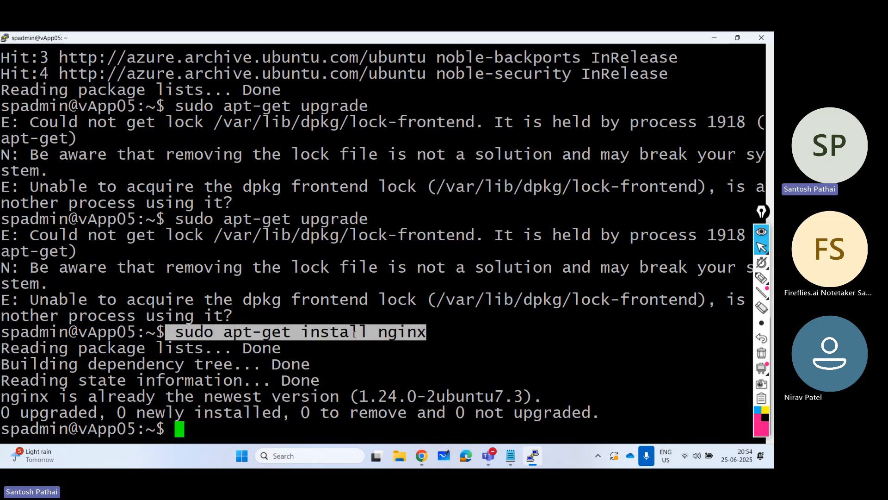
left_click_drag(68, 348, 274, 354)
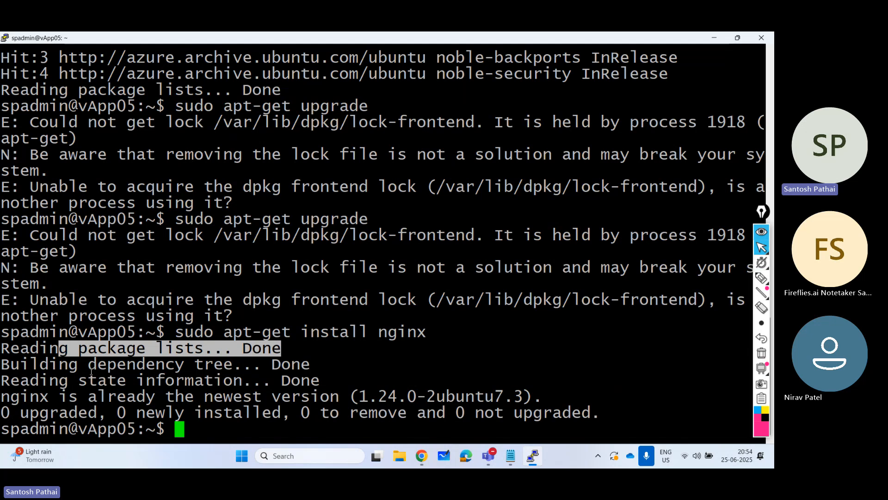
left_click_drag(78, 365, 315, 368)
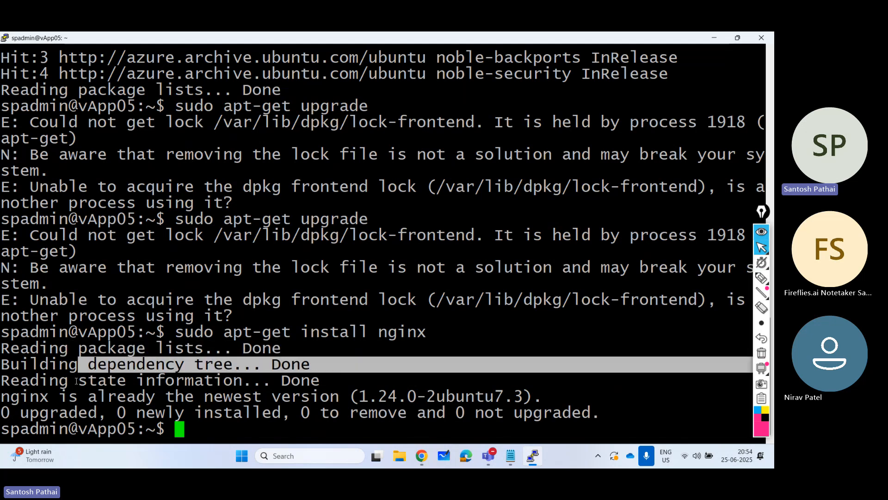
left_click_drag(76, 381, 330, 381)
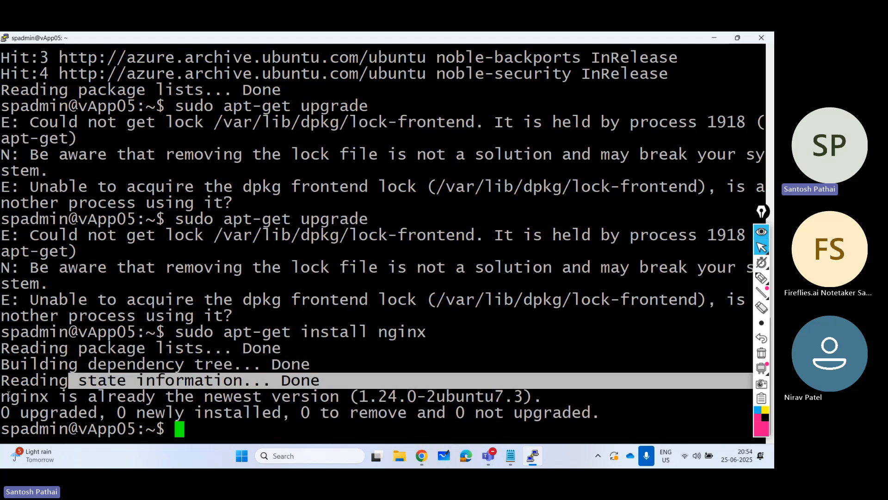
left_click_drag(8, 395, 309, 395)
key("ctrl+c")
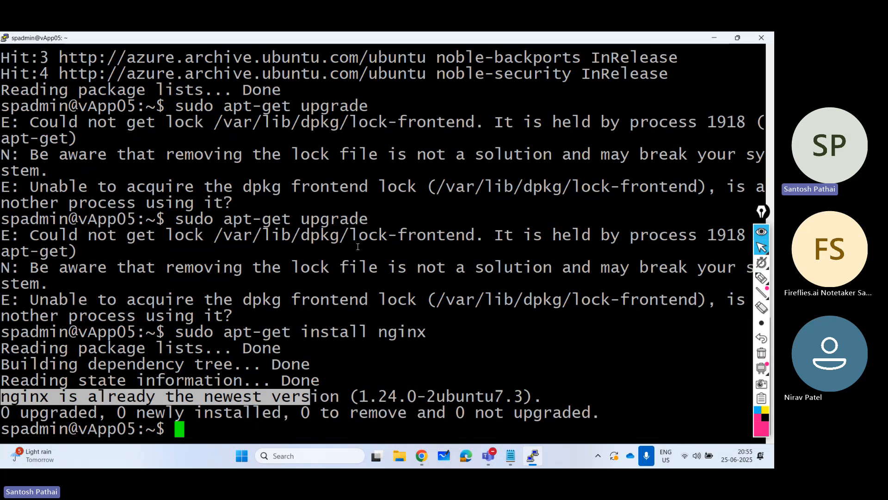
left_click(761, 37)
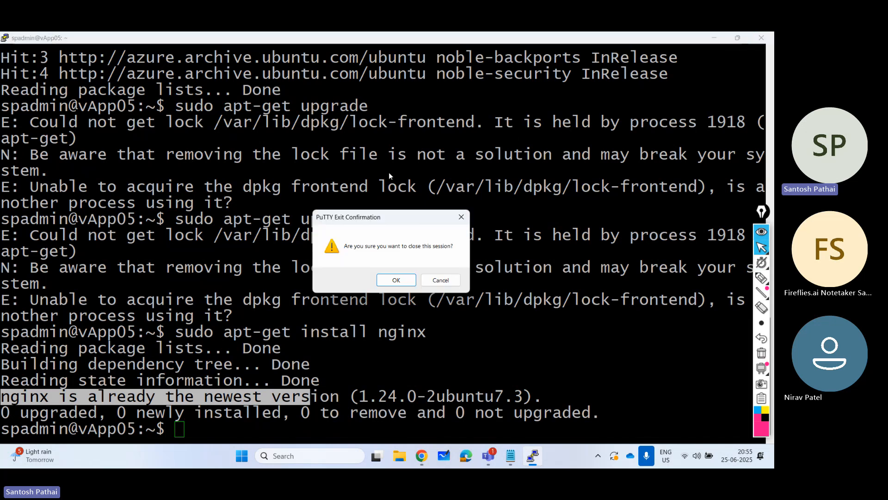
left_click(397, 280)
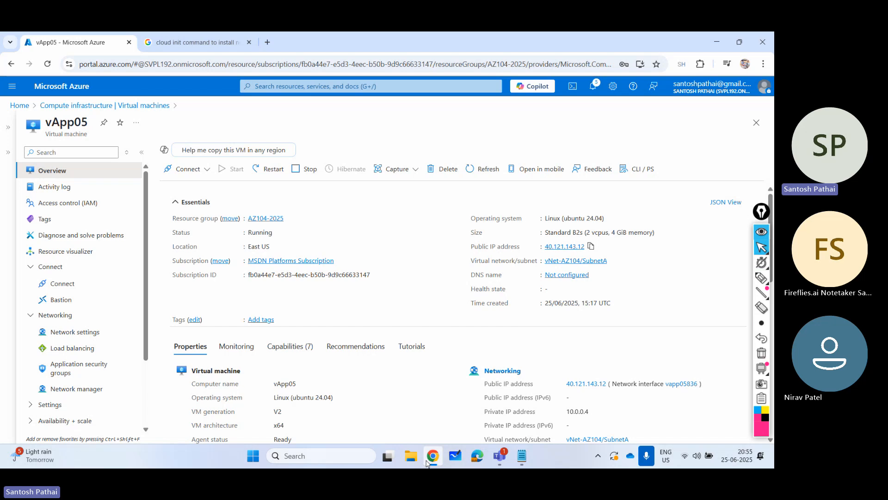
left_click(267, 42)
key("ctrl+v")
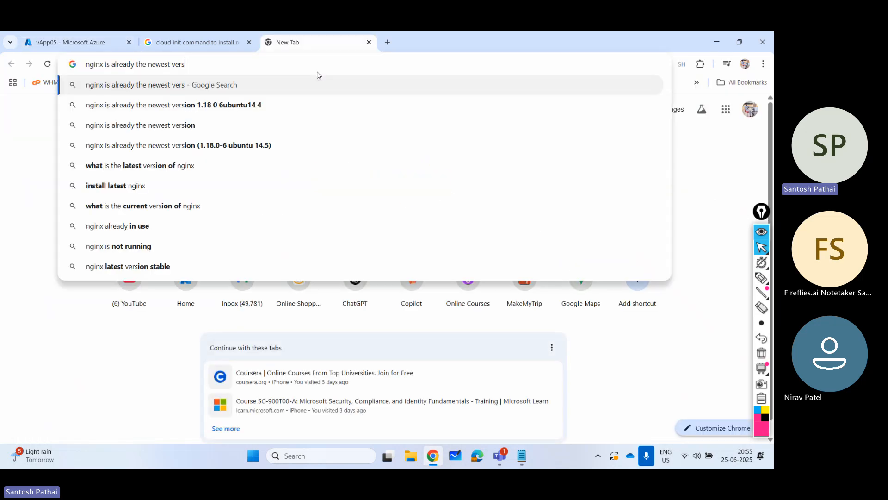
key("ctrl+a")
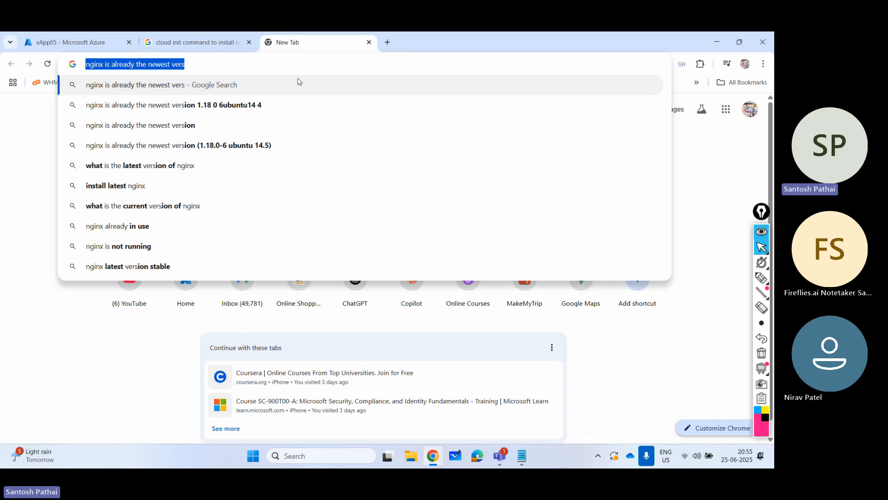
key("BackSpace")
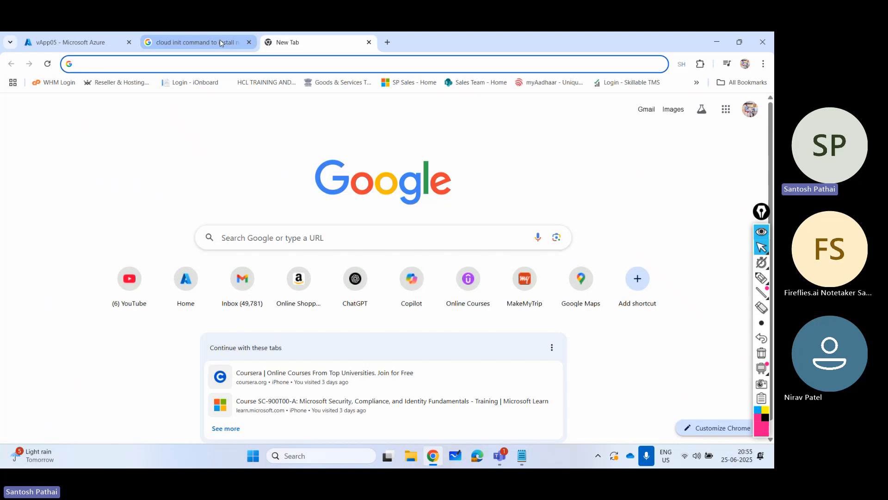
- Load the VM's public address 40.121.143.12 in the browser to test nginx, and close the page
left_click(249, 42)
type("40.121.143.12")
key("Return")
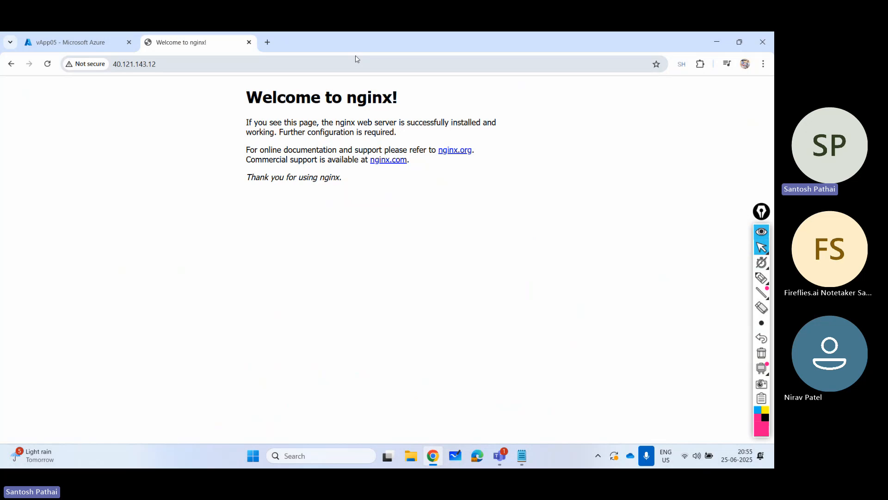
key("ctrl+w")
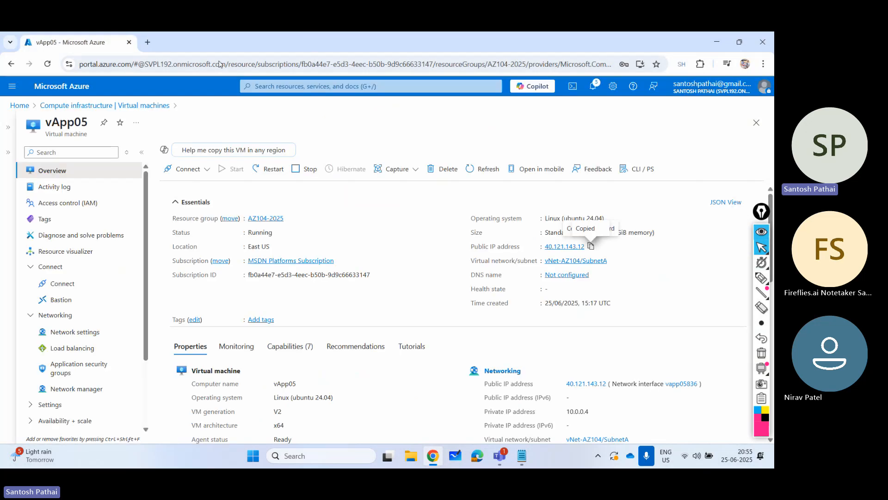
- Open and dismiss the deletion options for vApp05, and expand the VM's Operations section
left_click(444, 168)
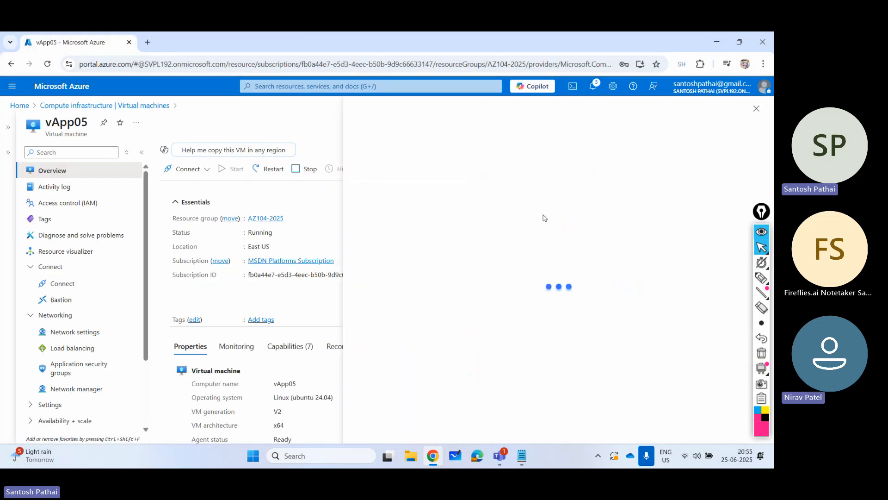
left_click(756, 108)
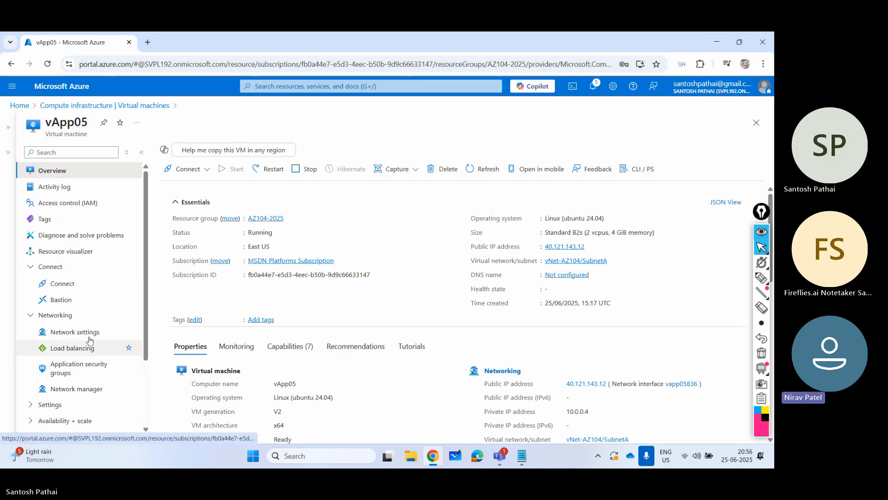
scroll(88, 333, "down", 2)
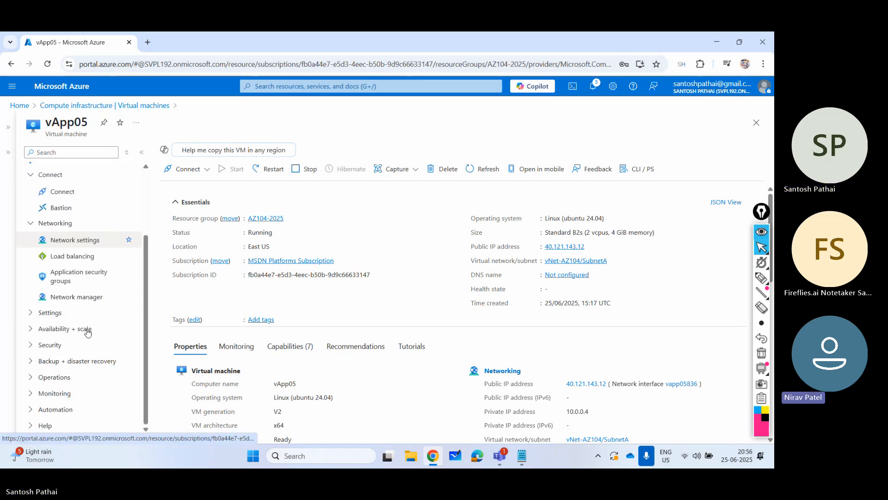
left_click(31, 379)
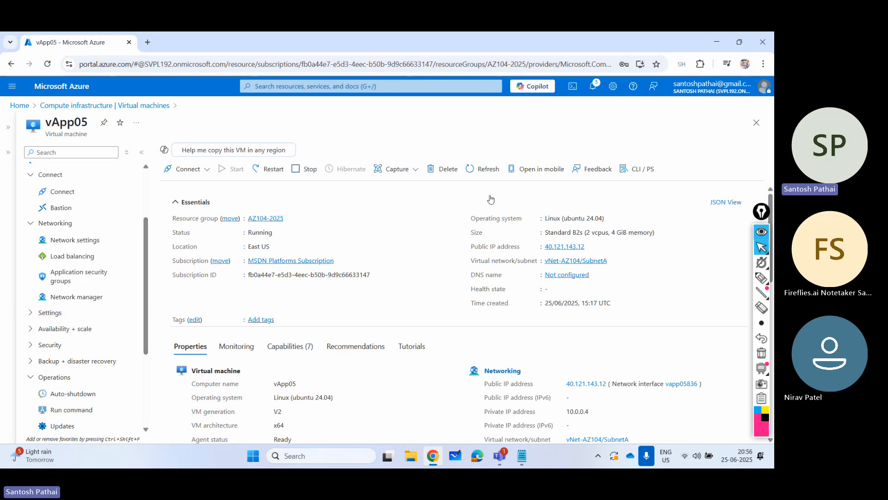
- Copy vApp05's public IP address, launch PuTTY, and enter the address as the host name
left_click(591, 246)
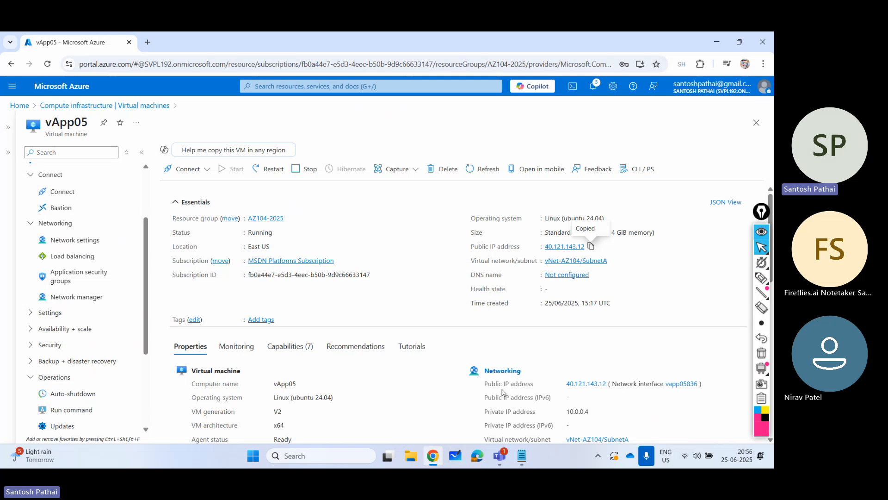
left_click(338, 454)
type("putty")
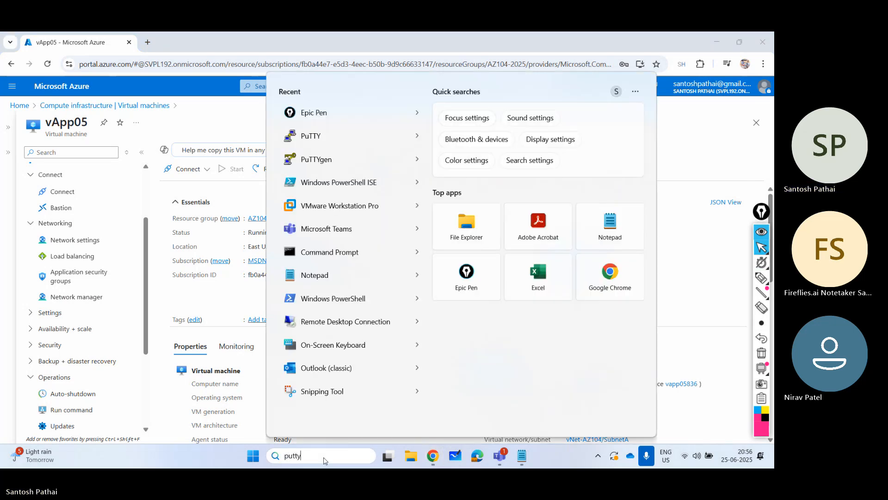
key("Return")
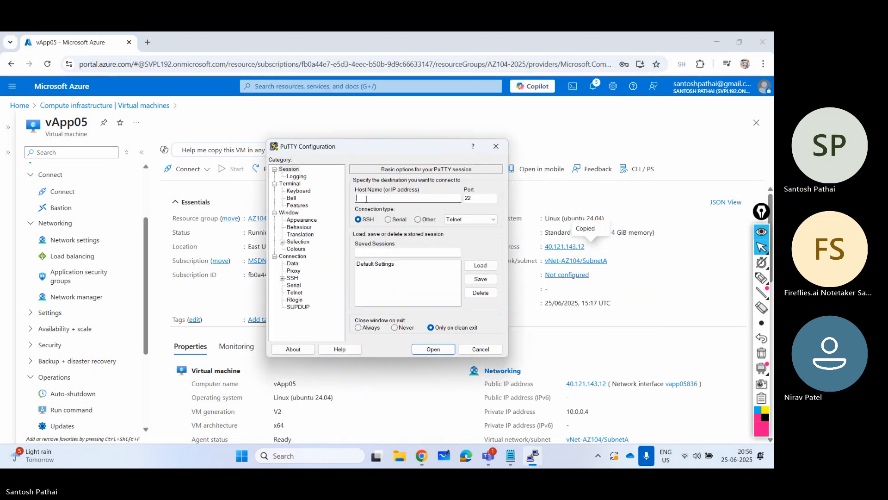
key("ctrl+v")
- Set the PuTTY terminal font to Lucida Console, size 22, and open the SSH session
left_click(302, 220)
left_click(466, 246)
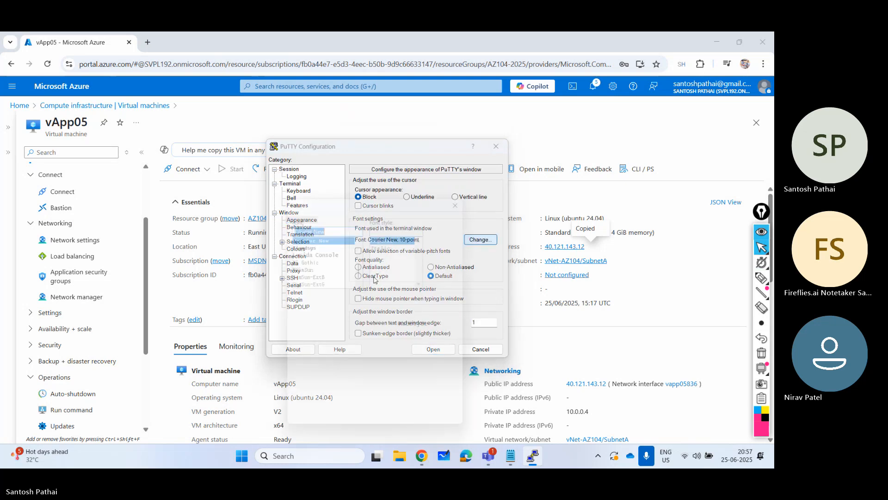
left_click(330, 250)
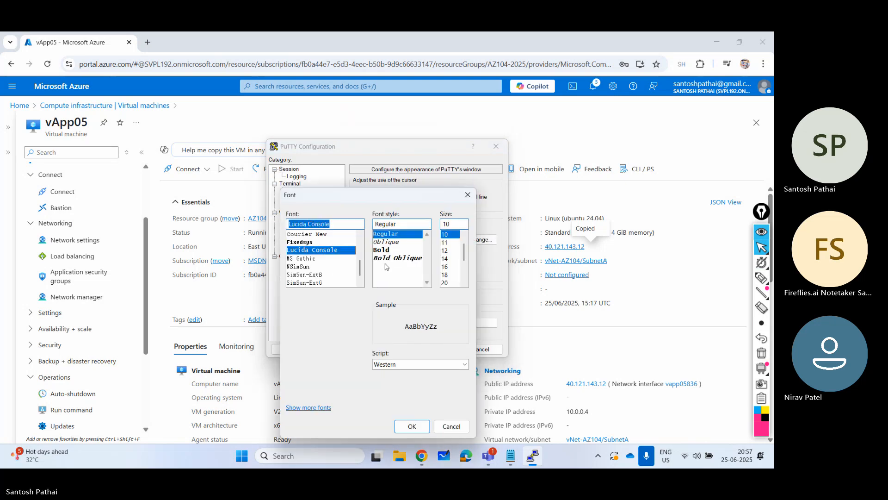
left_click(449, 282)
left_click(449, 283)
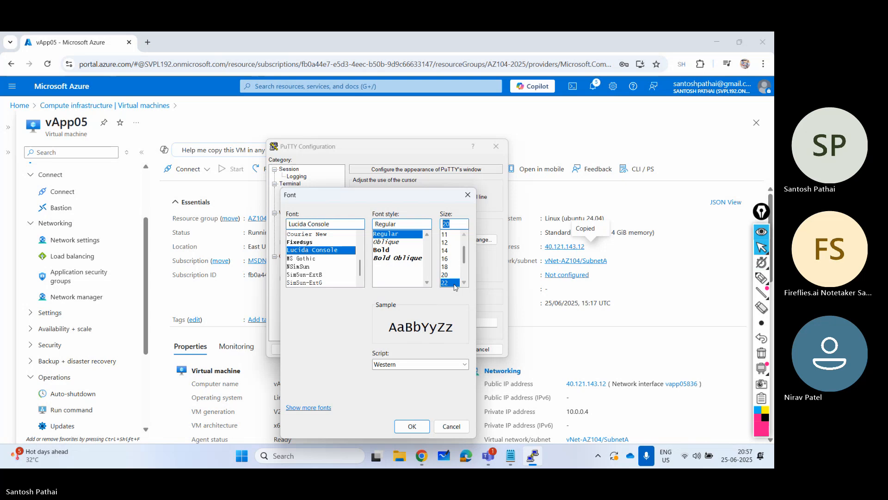
left_click(411, 425)
left_click(431, 349)
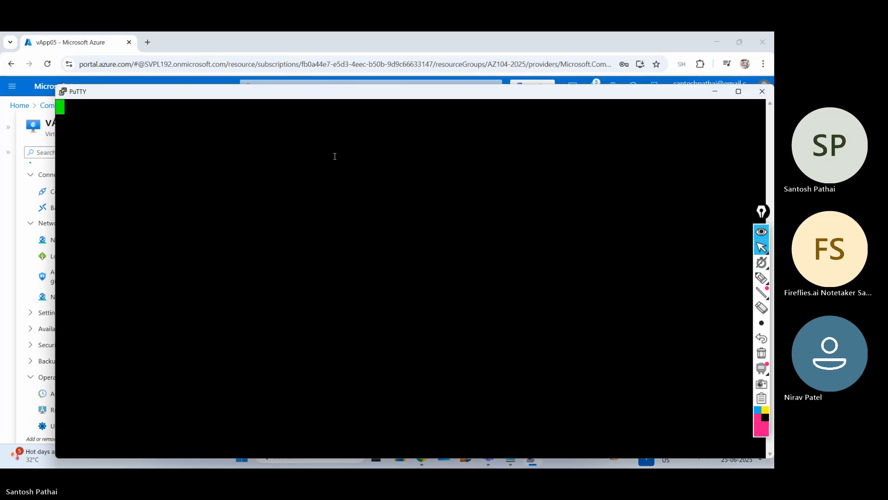
- Log in to the VM as spadmin with the account password and maximize the terminal window
type("spadmin")
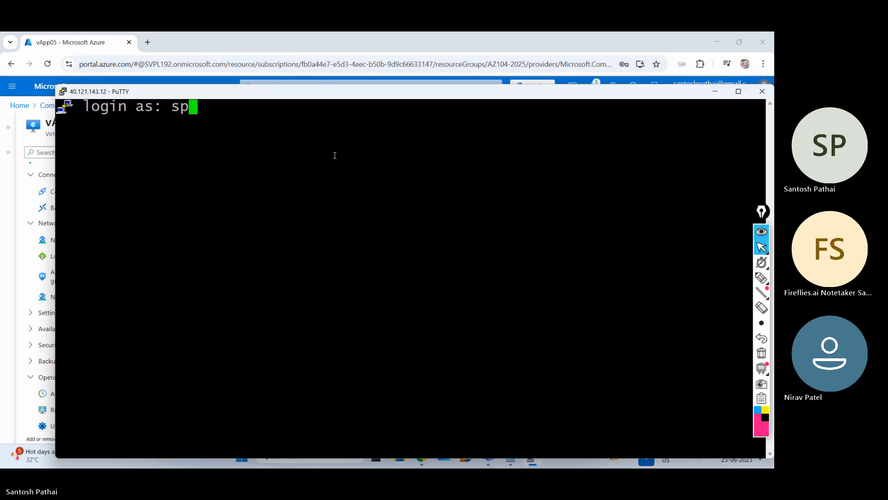
key("Return")
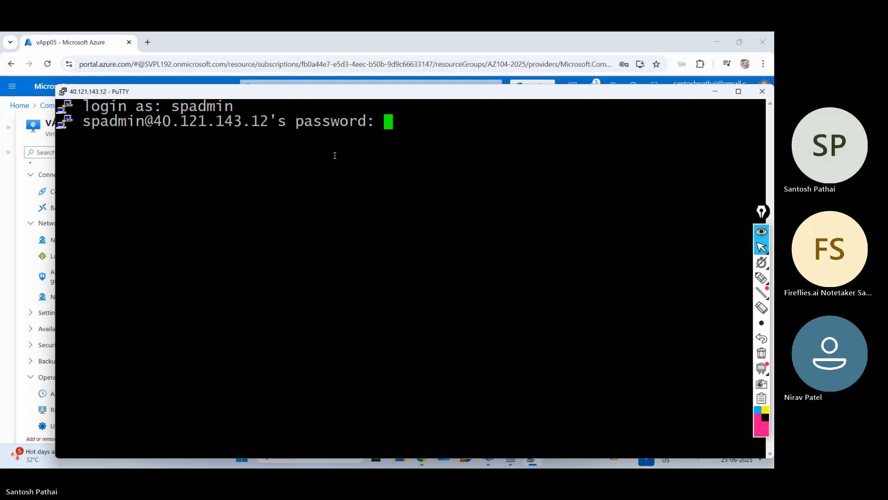
key("Return")
double_click(348, 91)
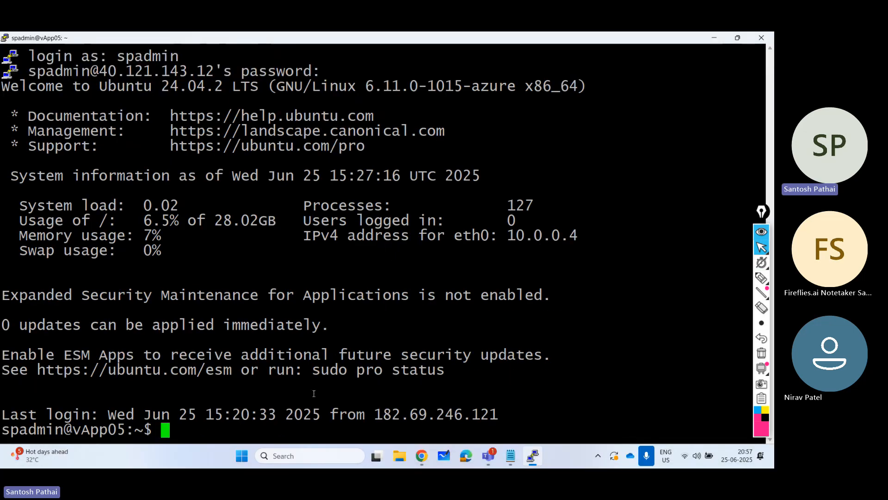
- Try cls, clear the terminal with the clear command, and add a few blank prompt lines
type("cls")
key("Return")
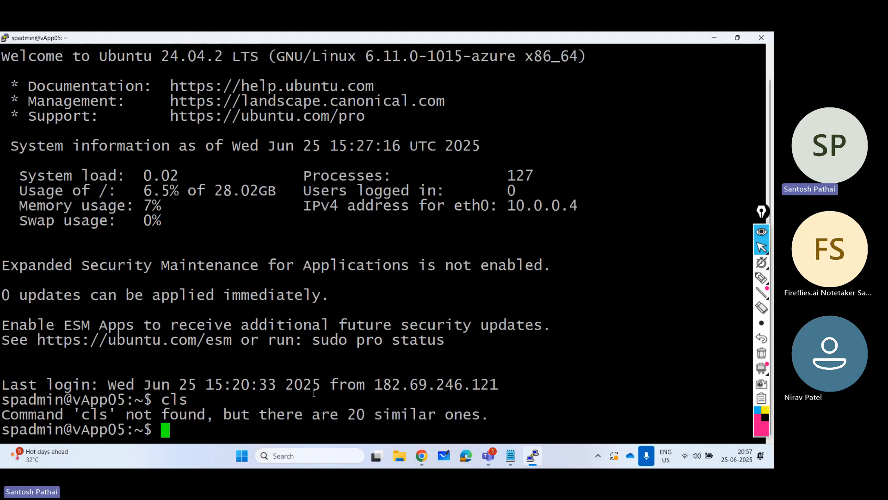
type("clear")
key("Return")
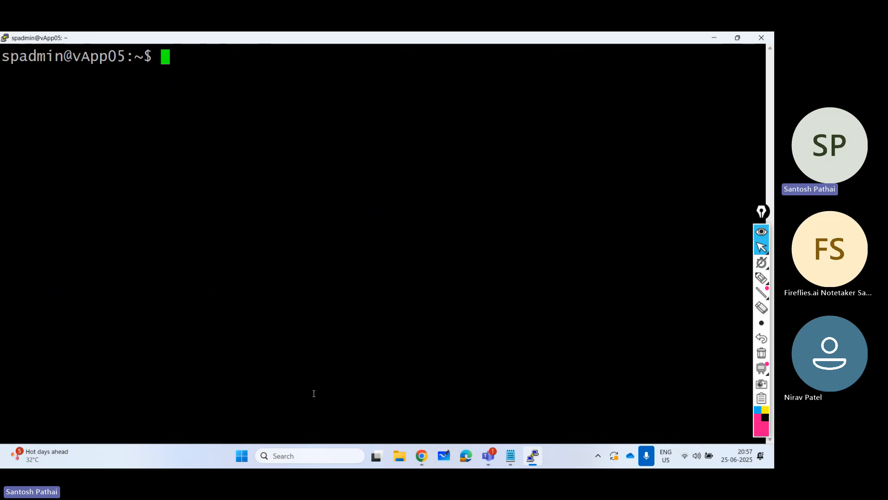
key("Return")
key("Return")
key("Return")
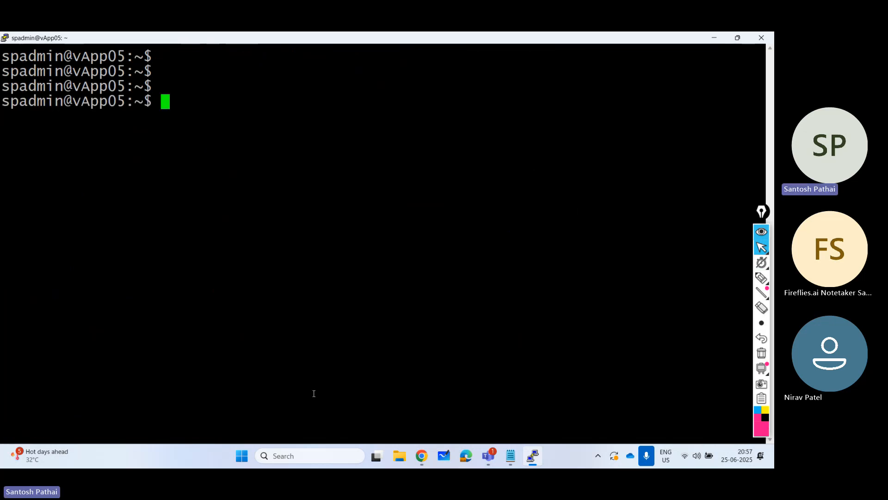
- Run sudo apt-get upgrade on vApp05 and highlight the package list line of its output
type("sudo-")
key("BackSpace")
type("apt-get up")
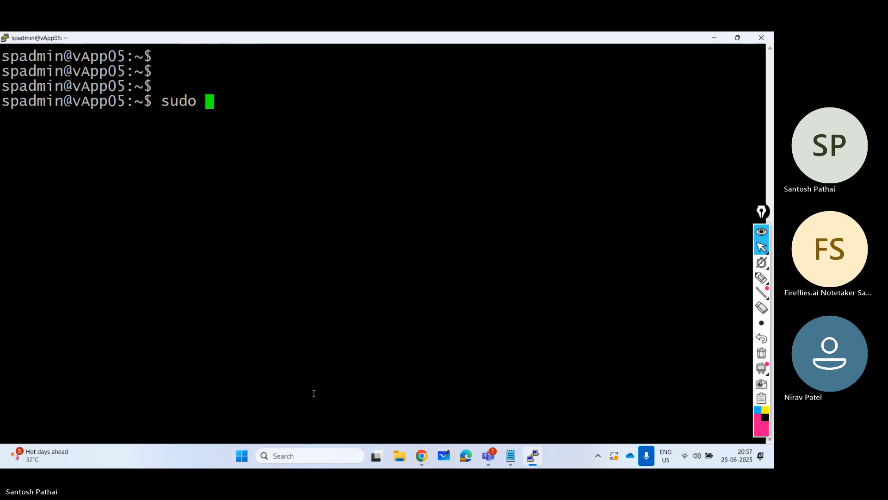
type("grade")
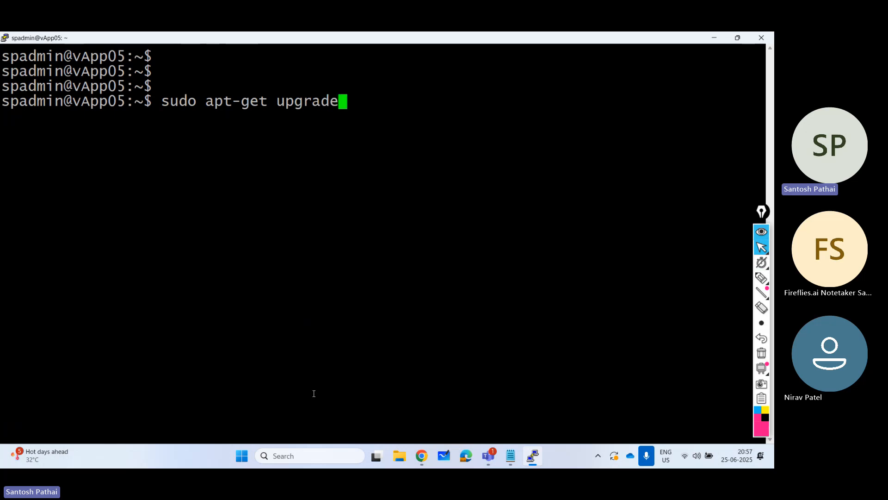
key("Return")
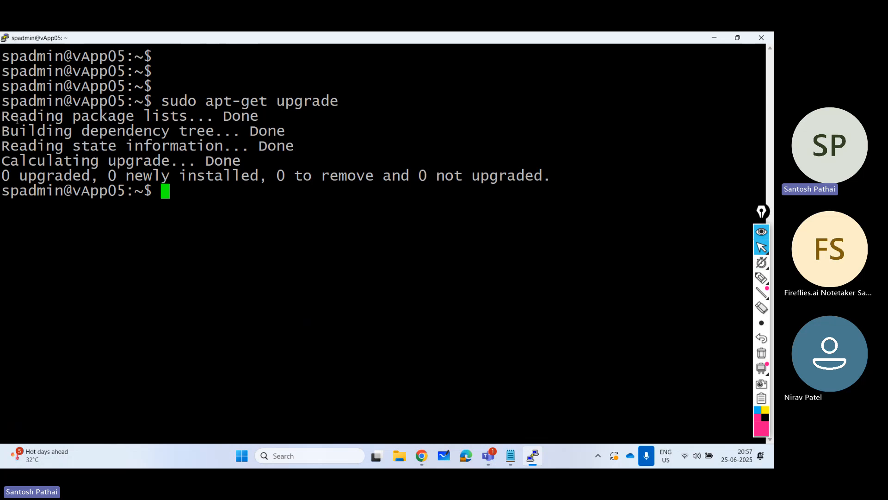
left_click_drag(12, 119, 245, 118)
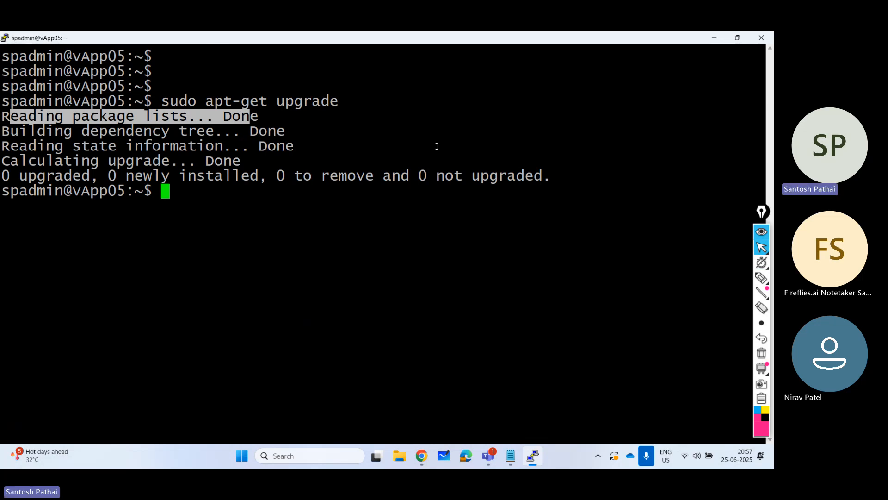
- Minimize the terminal and enter the query "can we run upgrade command in ubuntu" in a new Chrome tab
left_click(715, 39)
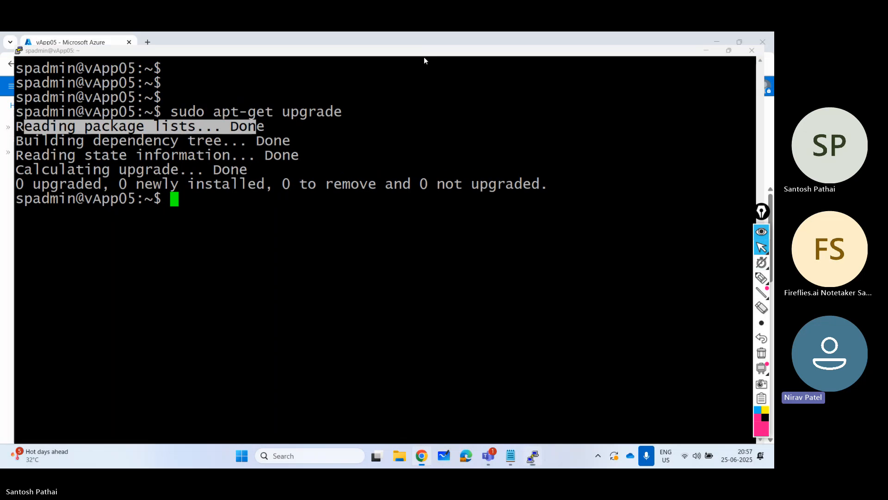
left_click(148, 43)
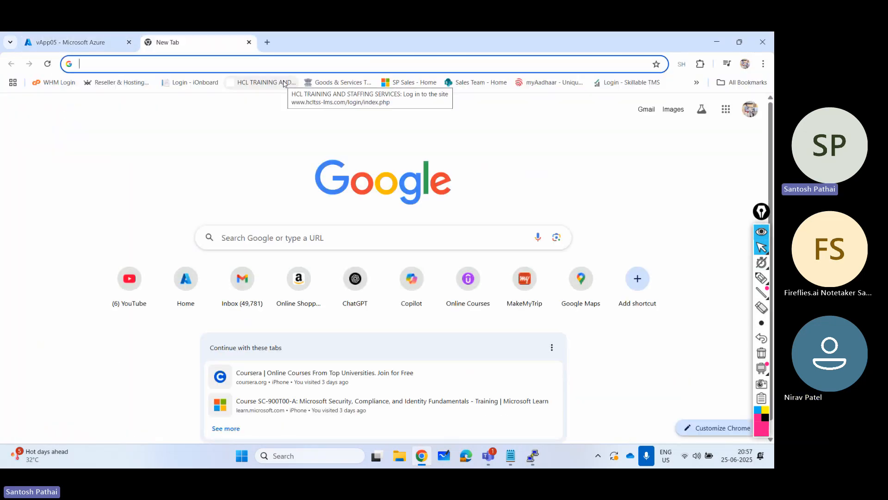
type("can vwe")
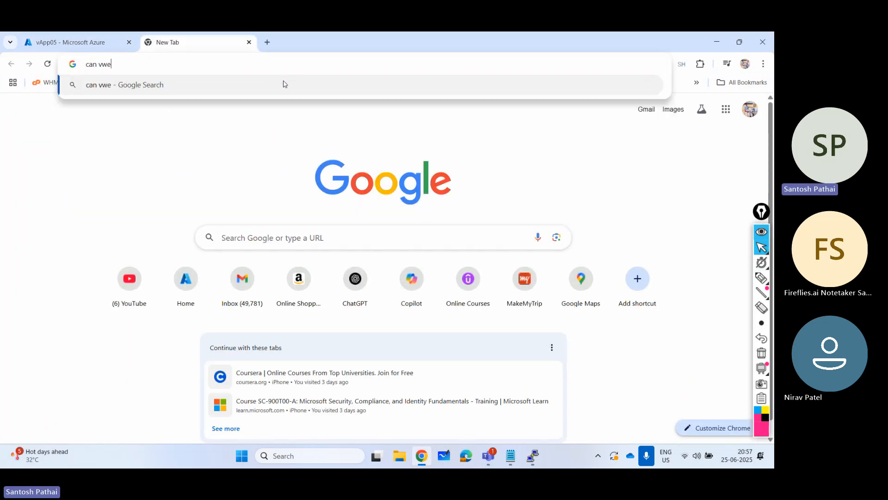
key("BackSpace")
key("BackSpace")
type("e")
key("BackSpace")
key("BackSpace")
key("BackSpace")
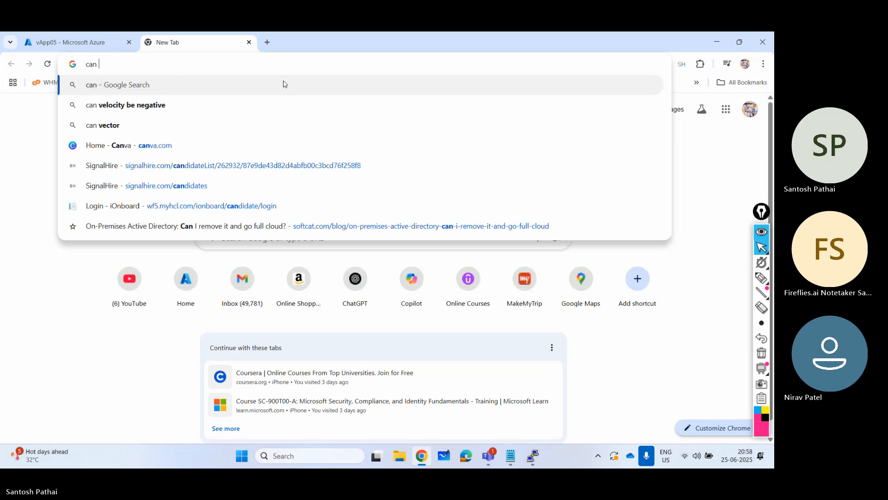
type("we rung ")
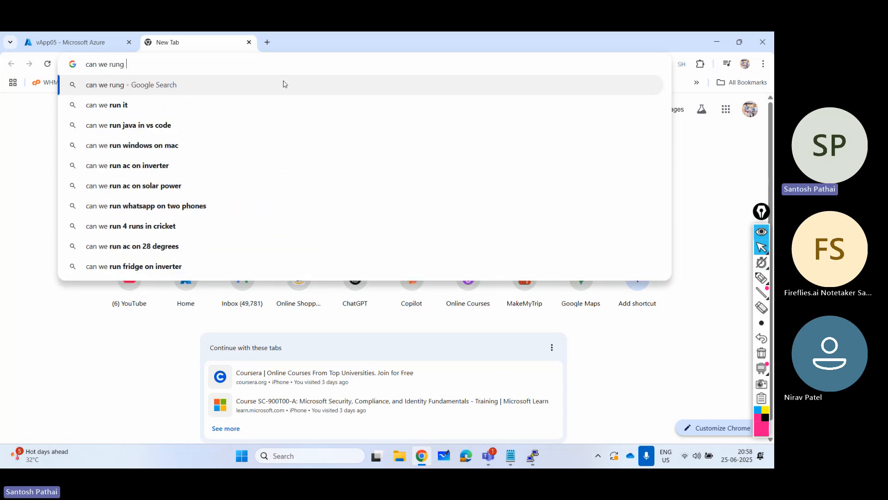
type("upgrade command")
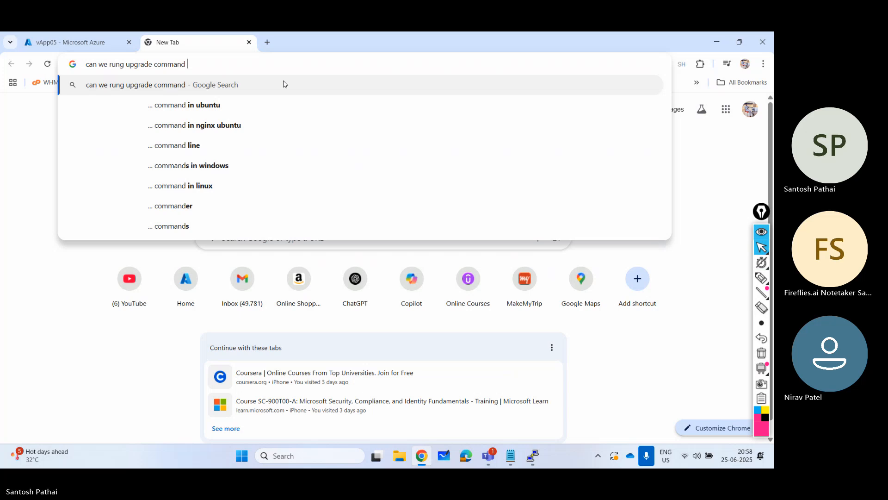
key("Down")
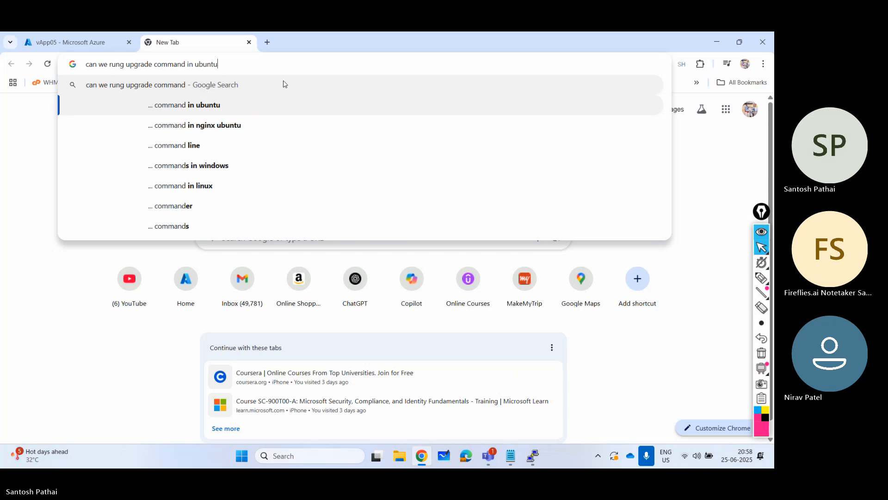
left_click(126, 65)
key("BackSpace")
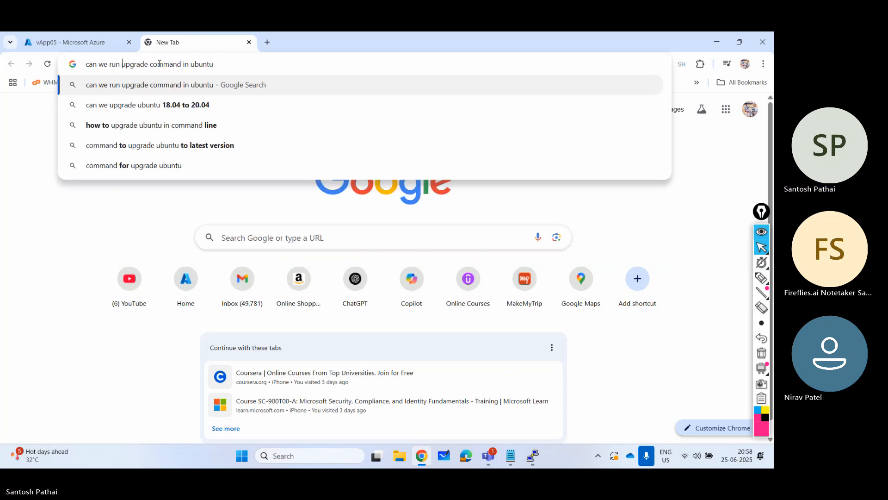
- Extend the query with "instead of update" and run the Google search
type("instead of up")
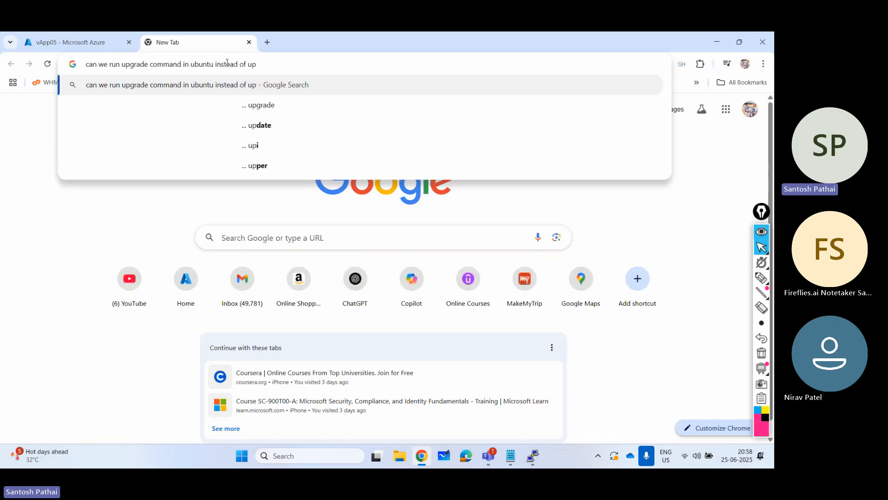
key("Down")
key("Down")
key("Return")
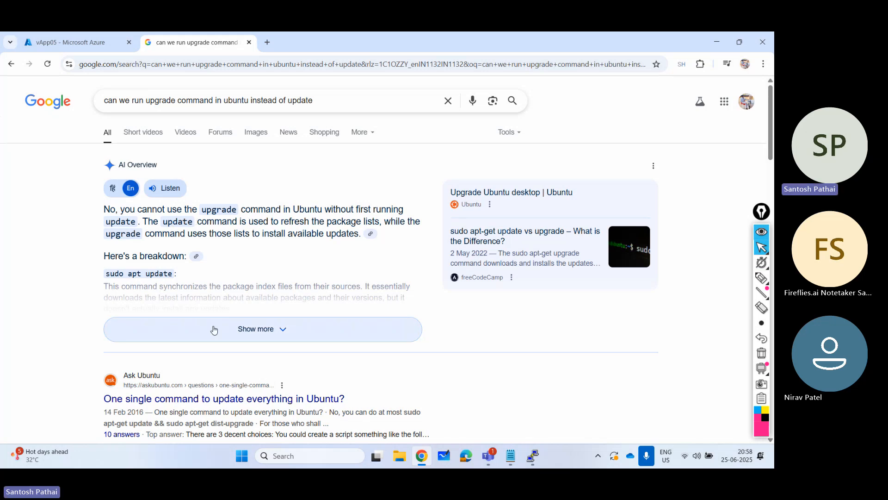
- Expand the AI Overview and highlight the commands in its summary sentence
left_click(219, 339)
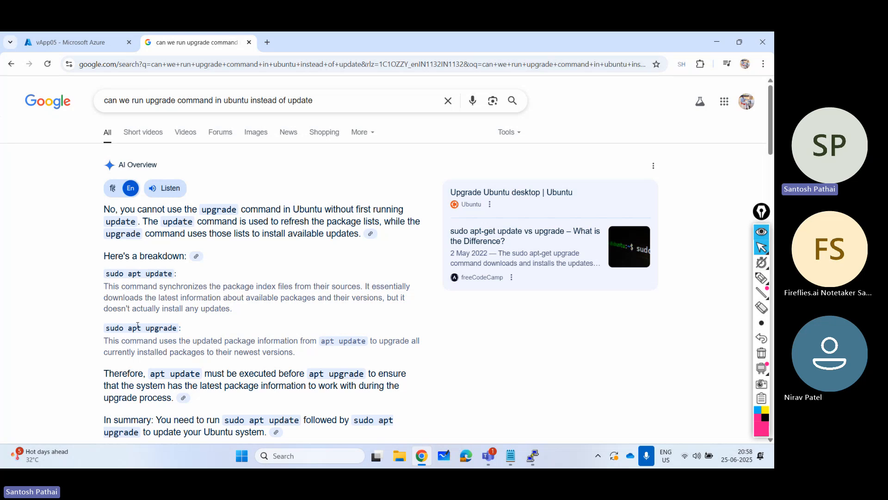
scroll(264, 326, "down", 1)
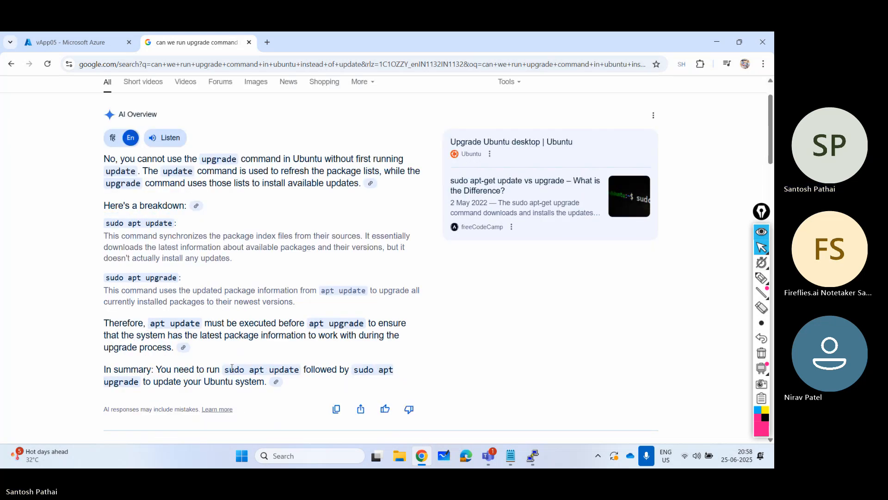
left_click_drag(230, 369, 390, 370)
left_click(199, 344)
- Highlight "apt-get update && sudo apt-get dist-upgrade" in the Ask Ubuntu search result
scroll(201, 345, "down", 2)
scroll(200, 344, "down", 3)
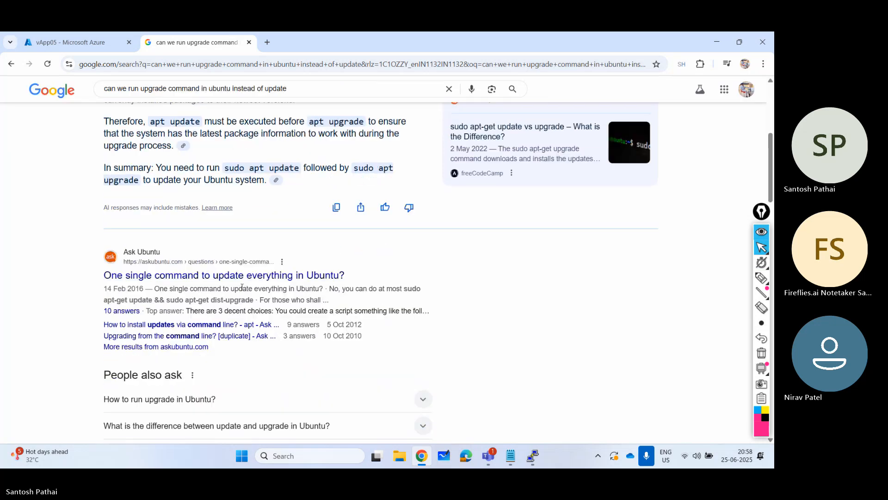
right_click(304, 277)
left_click_drag(212, 299, 254, 299)
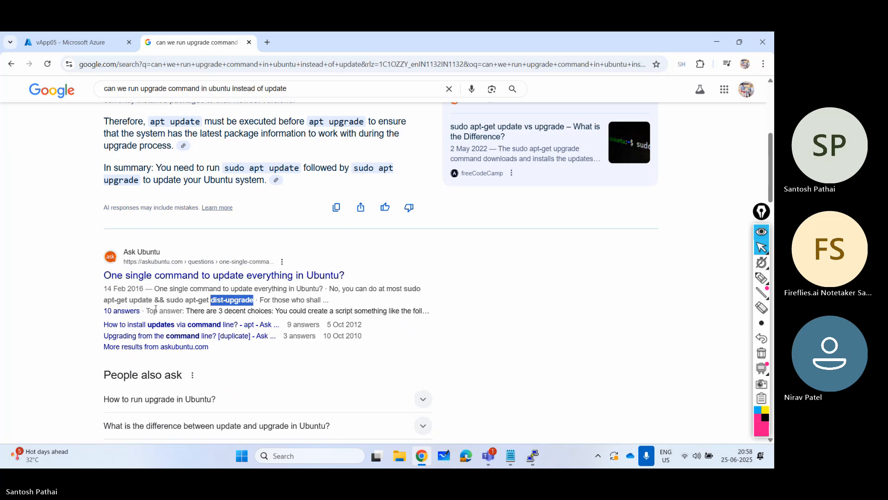
left_click_drag(104, 299, 258, 300)
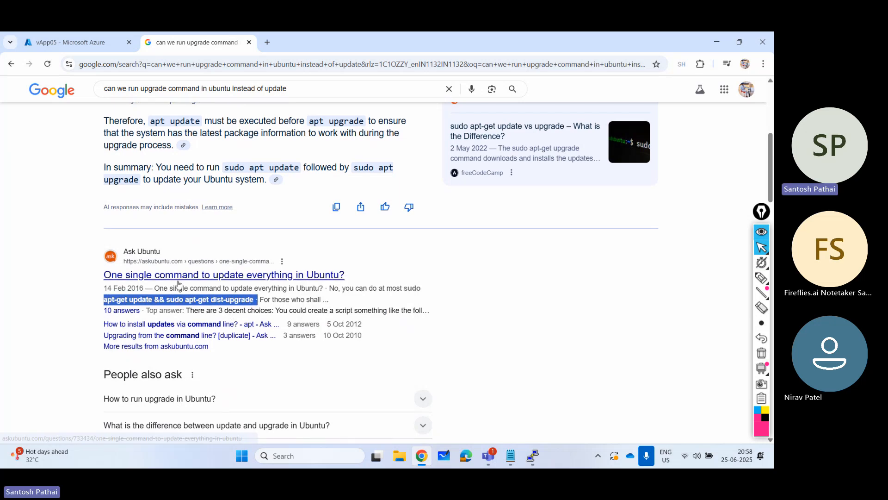
- Highlight "Follow the upgrade flow" in the Upgrade Ubuntu desktop result, review the remaining results and return to the AI Overview
scroll(178, 284, "down", 6)
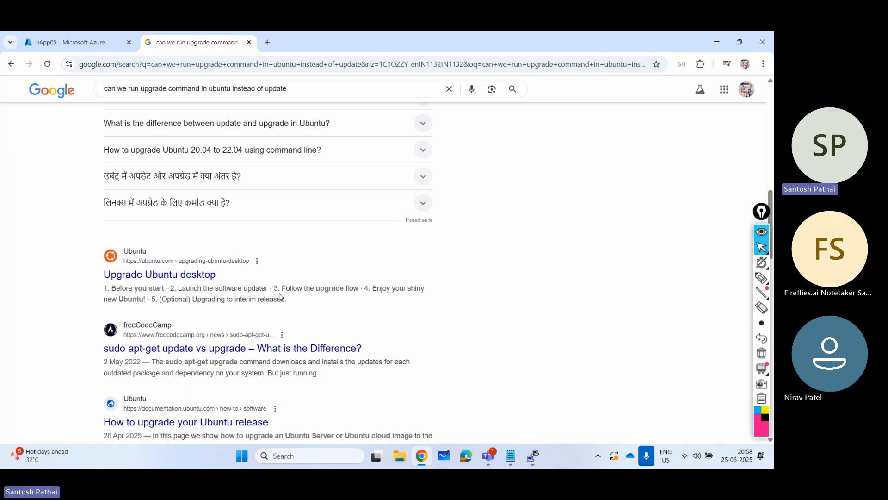
double_click(292, 288)
left_click_drag(336, 288, 357, 288)
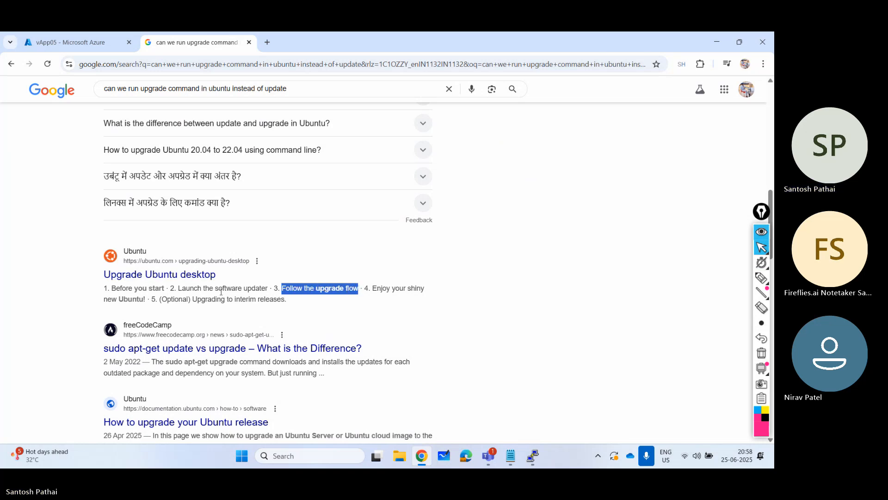
scroll(244, 299, "down", 2)
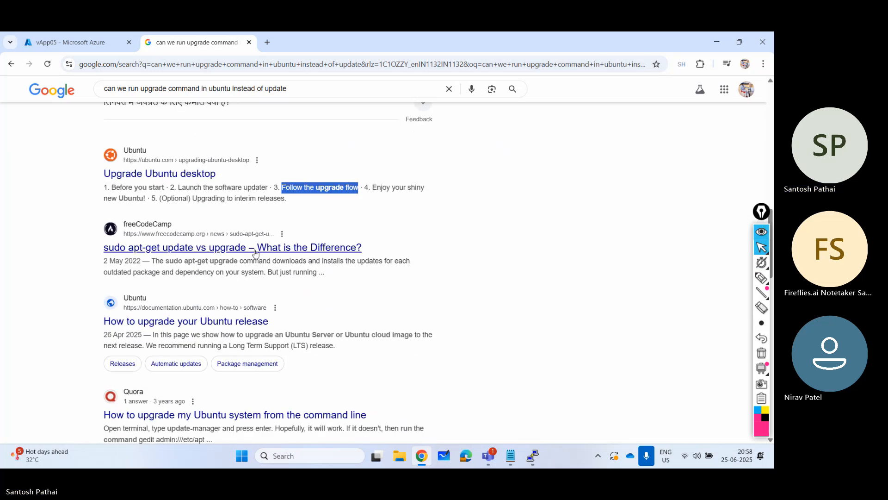
scroll(313, 283, "down", 3)
scroll(315, 285, "up", 6)
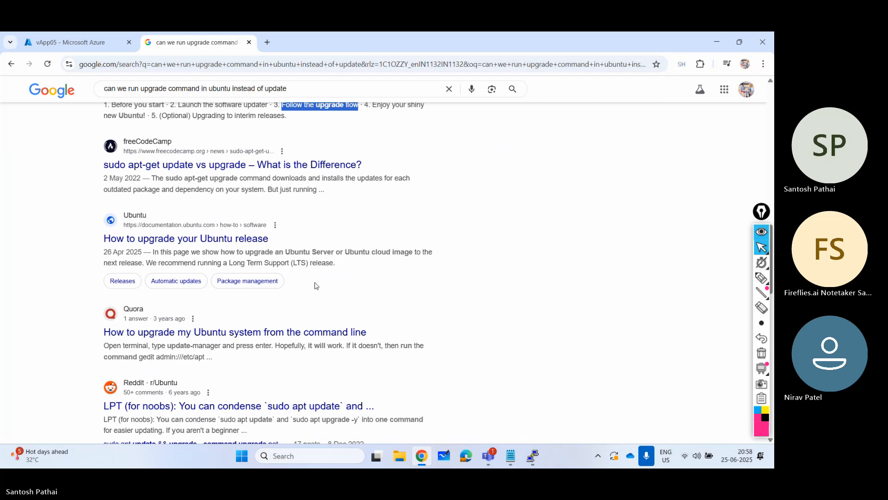
scroll(315, 285, "up", 10)
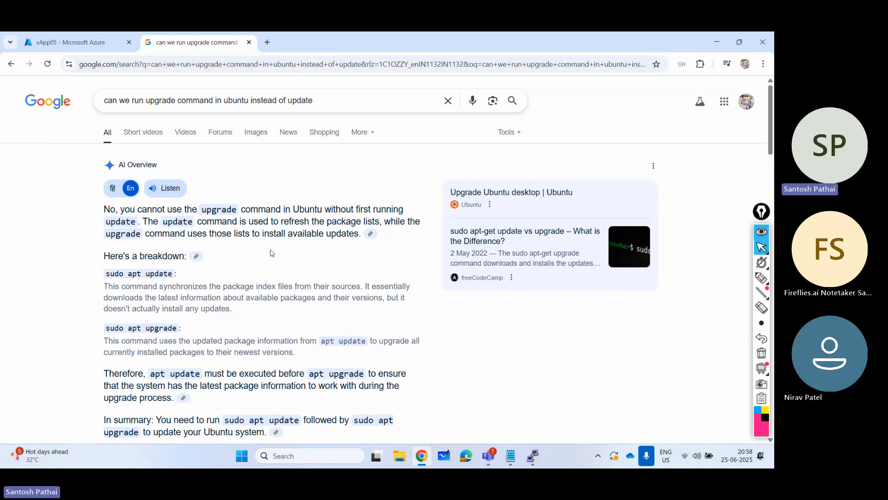
- Search Google for "cloud init command to install nginx in ubuntu" and expand its AI Overview
left_click(172, 102)
key("ctrl+a")
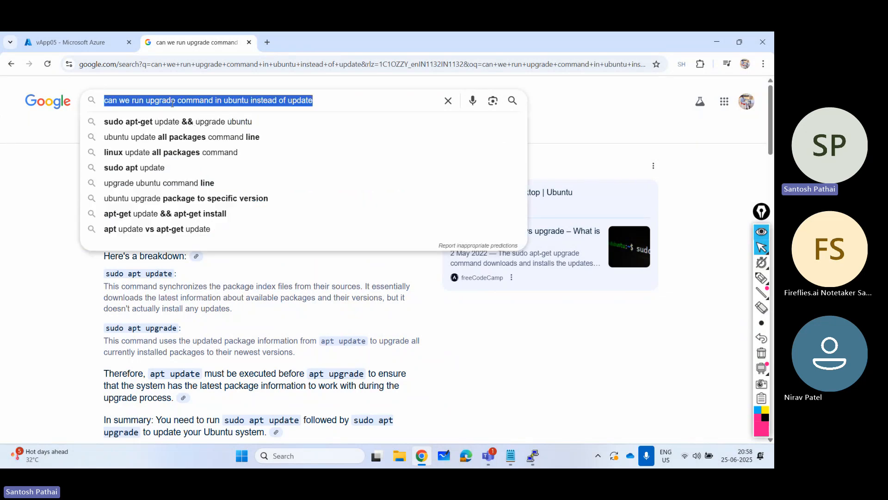
type("clo")
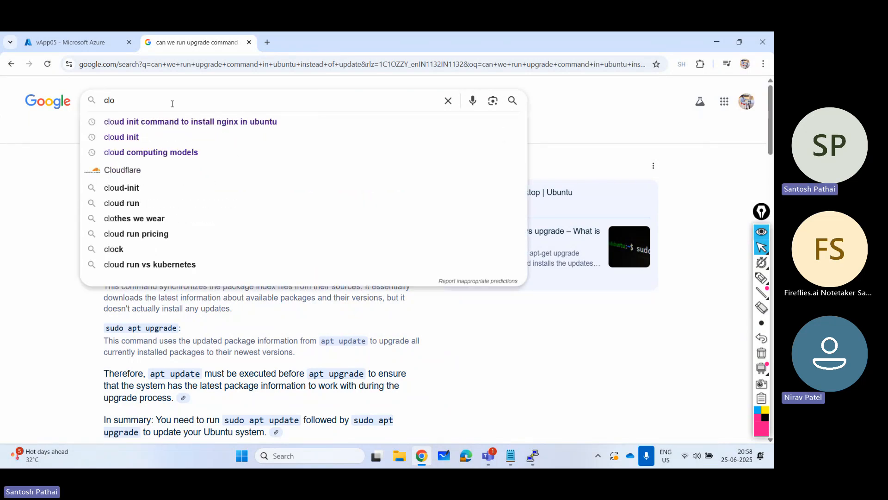
key("Down")
key("Return")
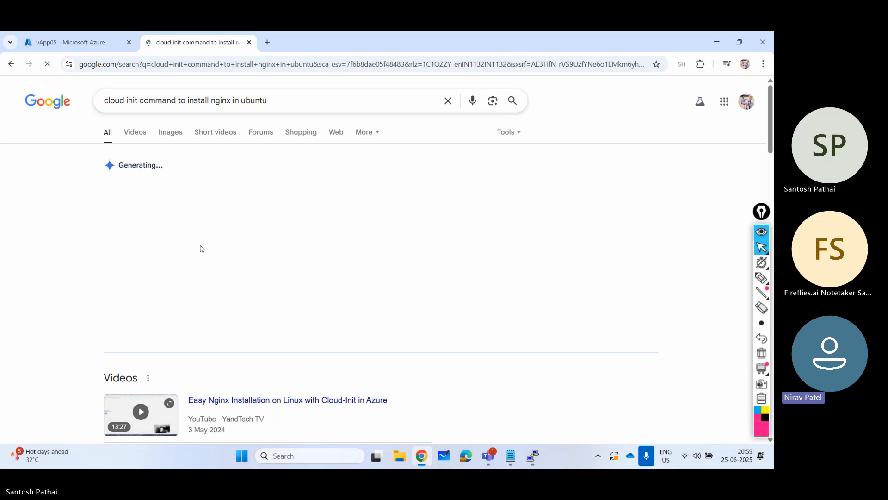
left_click(228, 332)
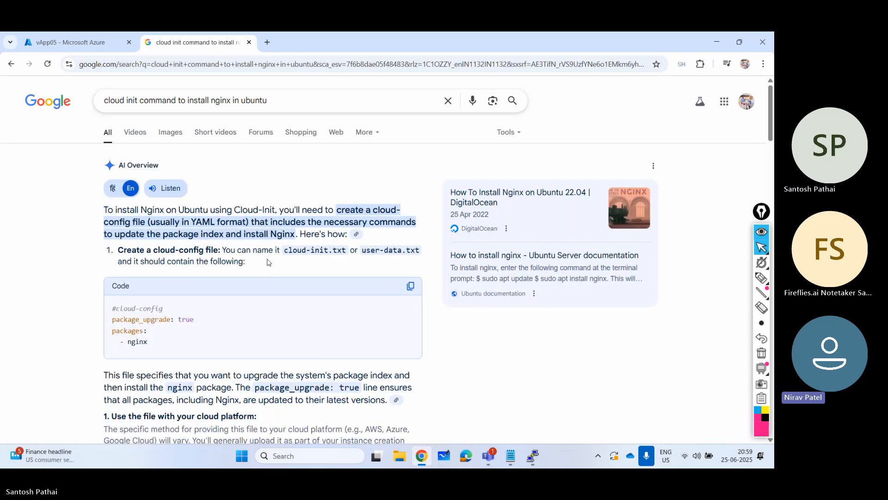
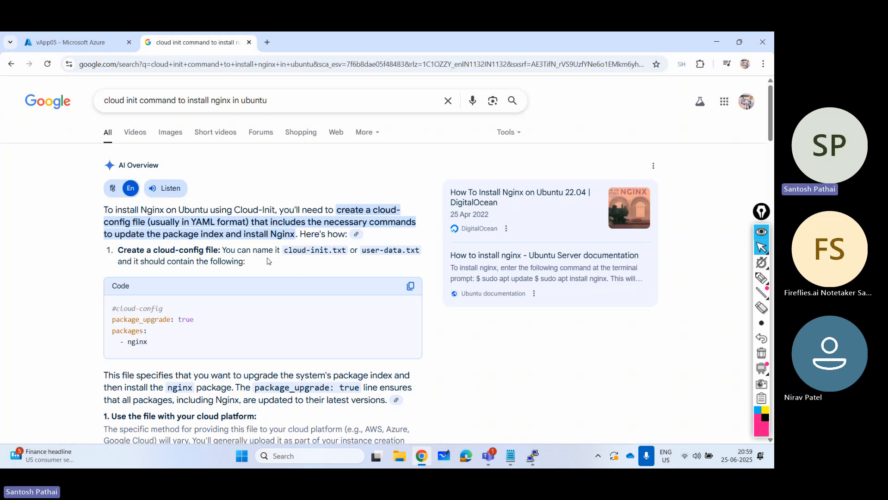
- Switch to install_web.sh in Notepad, highlight its update, upgrade and nginx install commands, and return to the browser
left_click(510, 456)
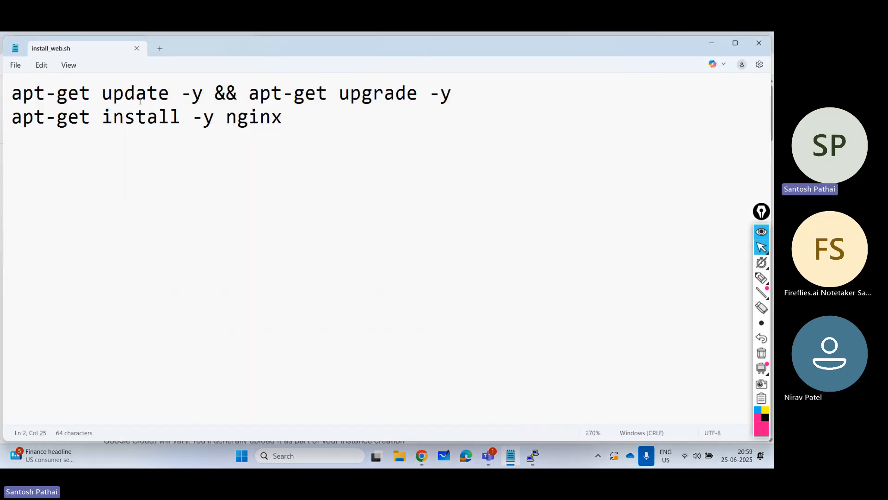
left_click_drag(103, 93, 158, 93)
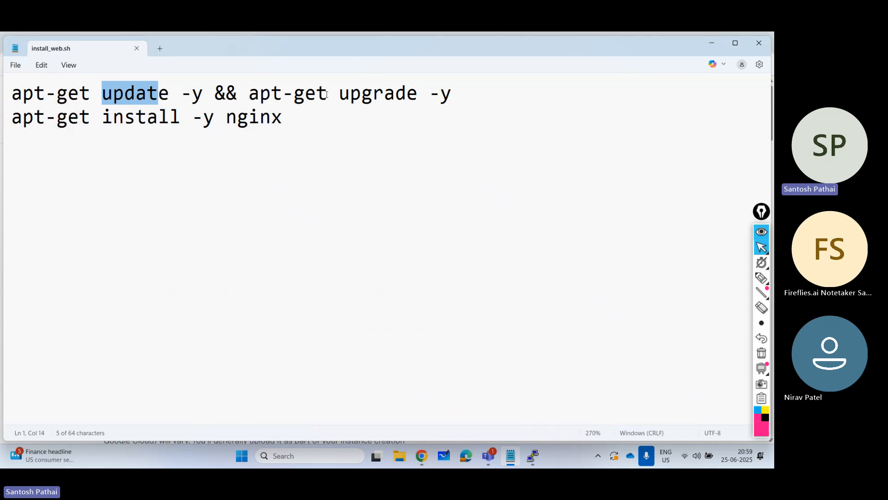
left_click_drag(327, 93, 429, 94)
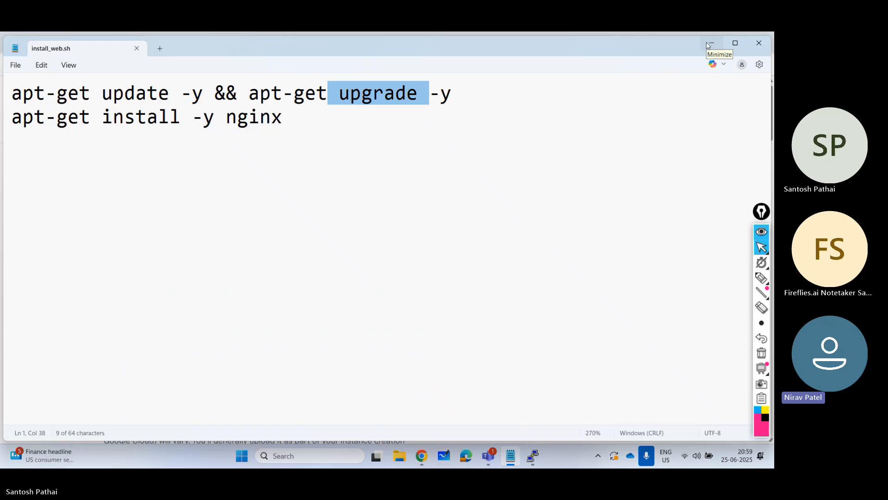
left_click_drag(290, 119, 225, 120)
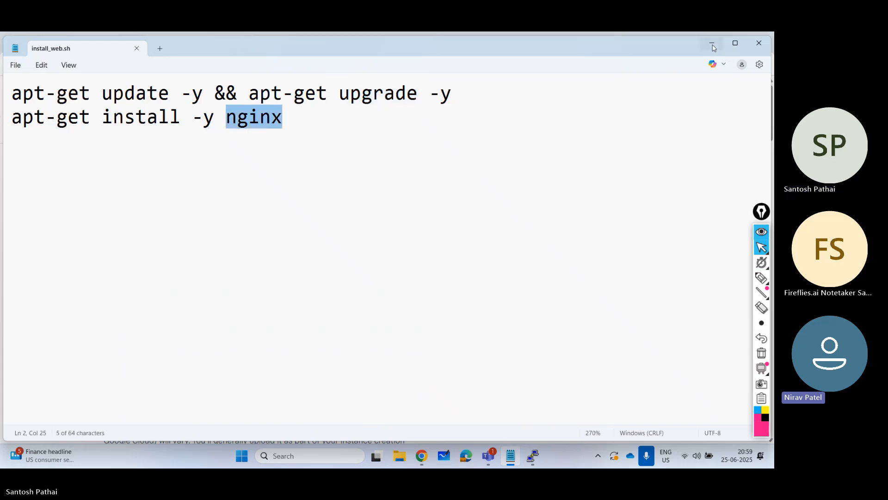
left_click_drag(311, 117, 11, 117)
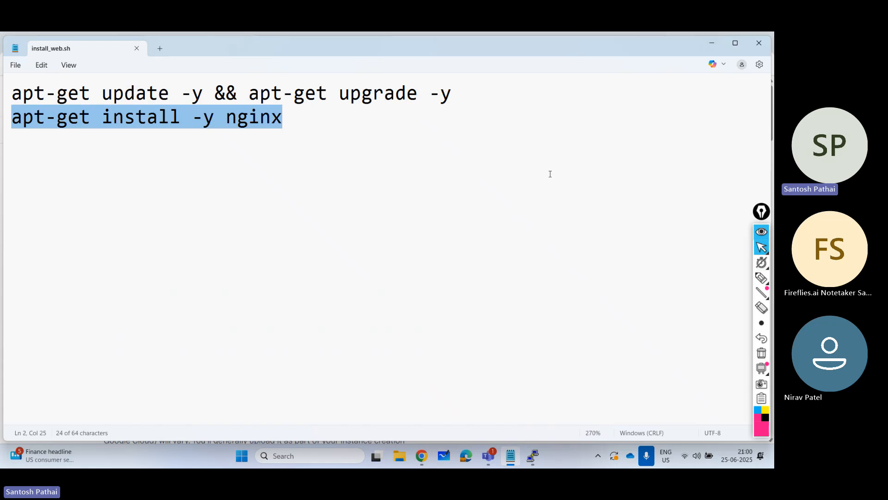
left_click(302, 120)
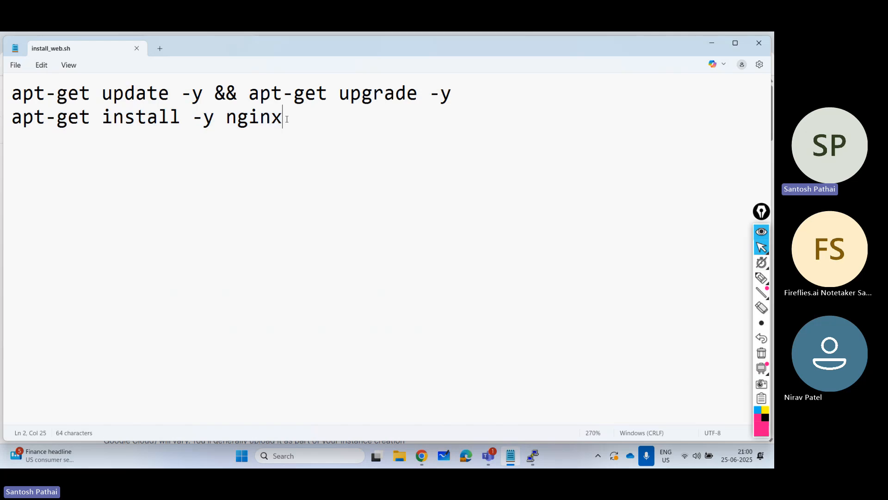
key("ctrl+a")
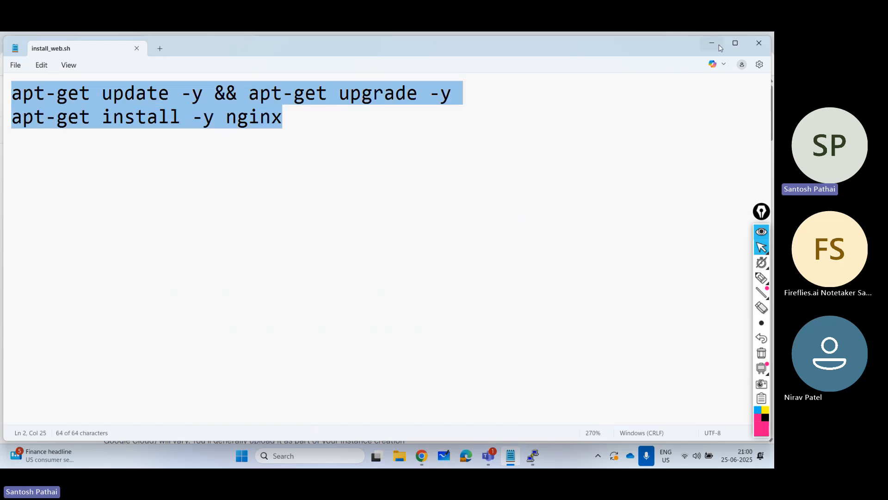
left_click(716, 45)
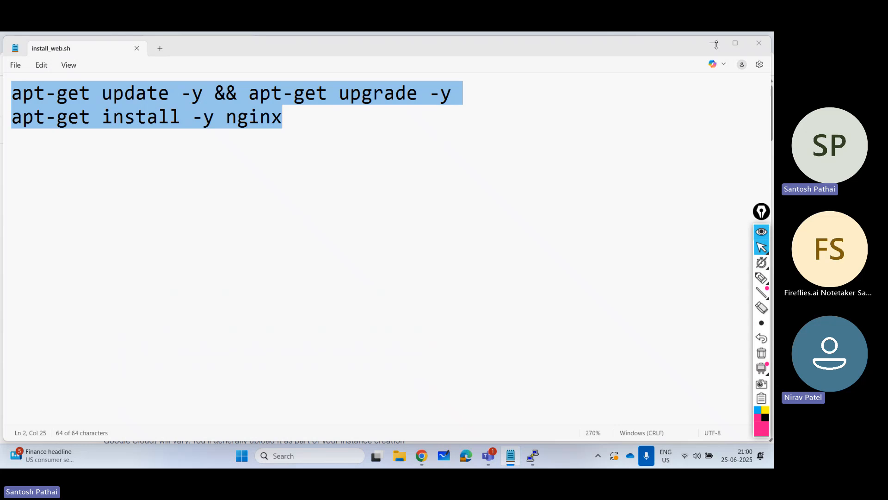
left_click(716, 44)
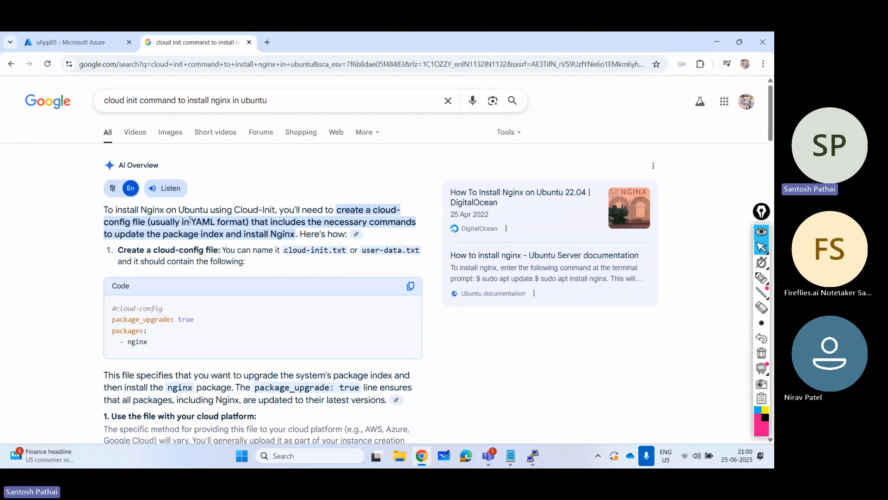
- Close the Google results, force delete vApp05 with its OS disk, network interface and public IP, and return to the virtual machines list
left_click(249, 43)
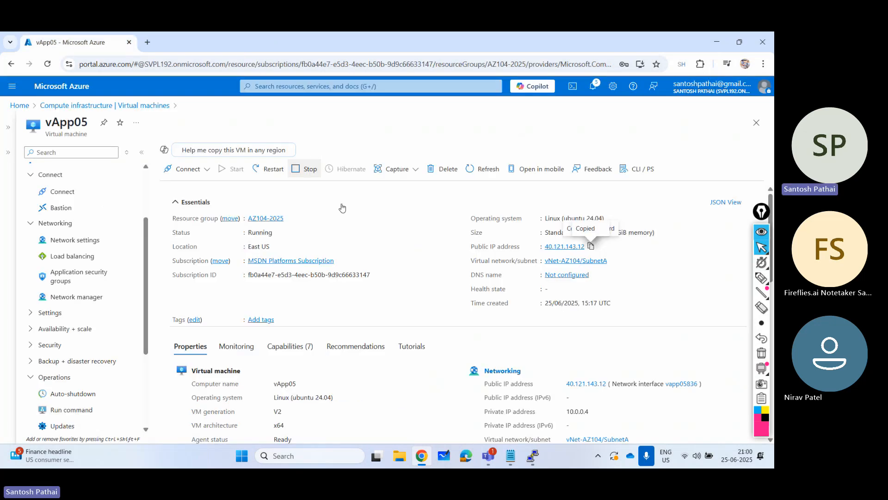
left_click(443, 171)
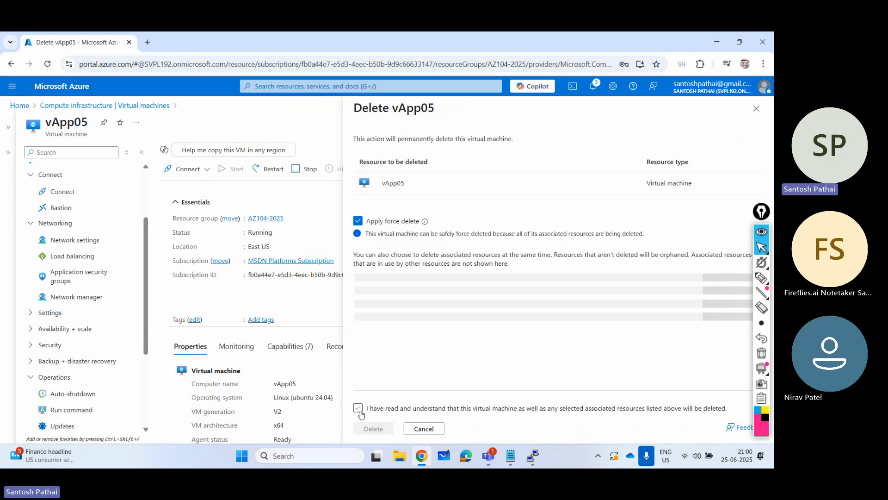
left_click(358, 409)
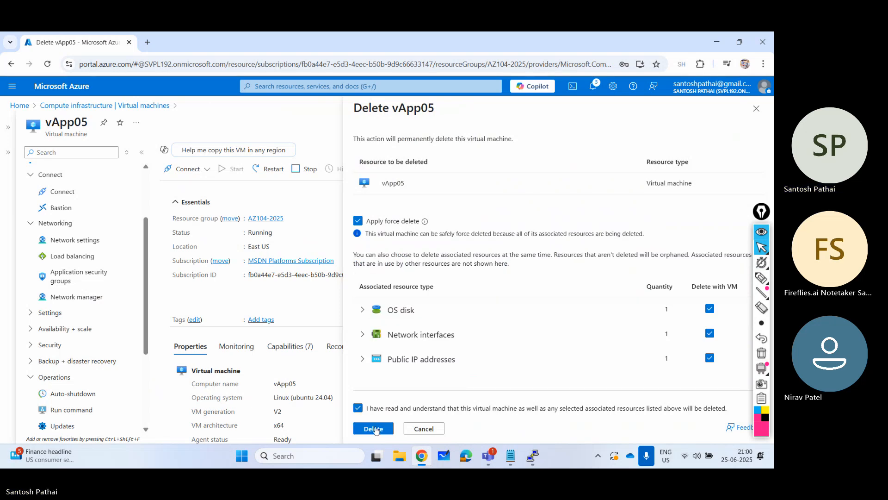
left_click(374, 429)
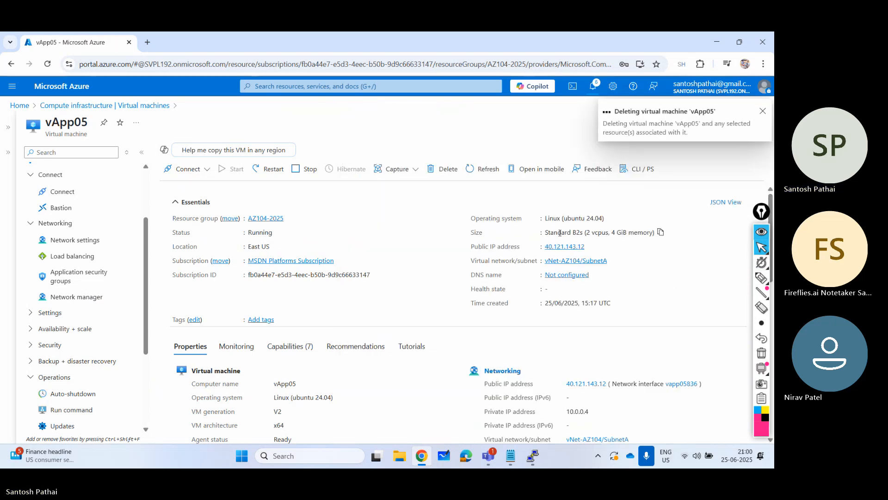
left_click(82, 106)
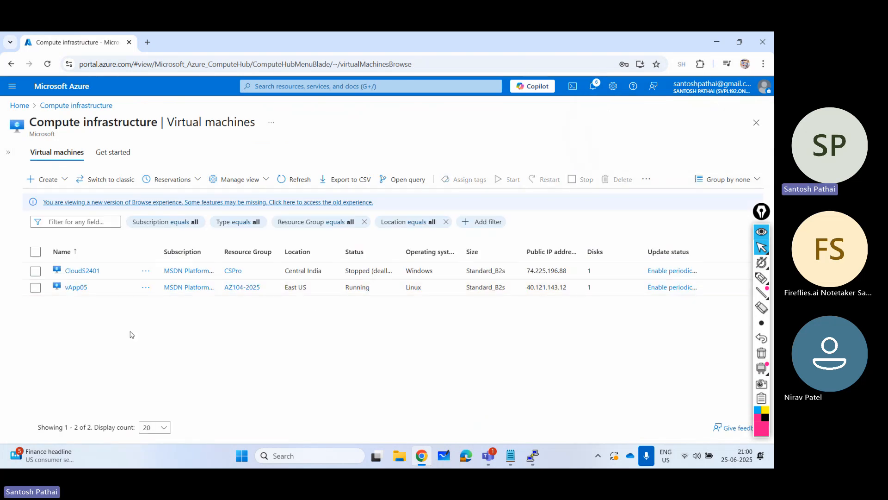
left_click(64, 180)
left_click(68, 207)
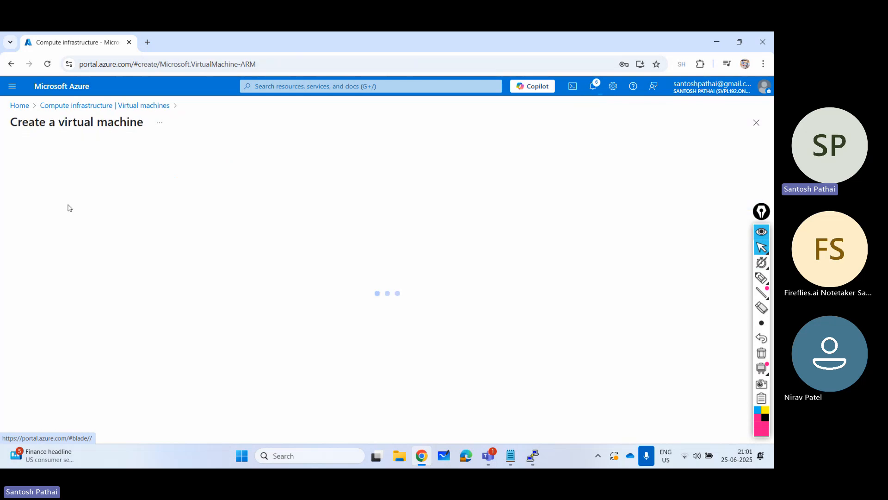
scroll(141, 243, "down", 1)
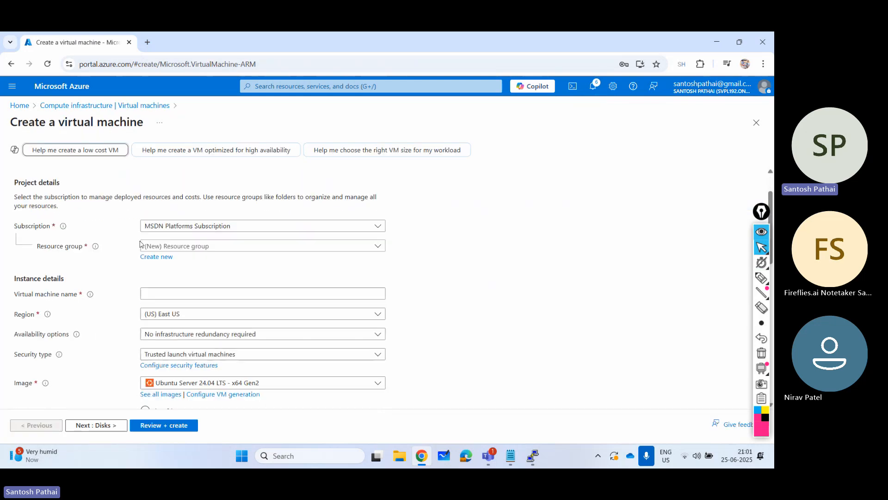
left_click(204, 247)
left_click(569, 239)
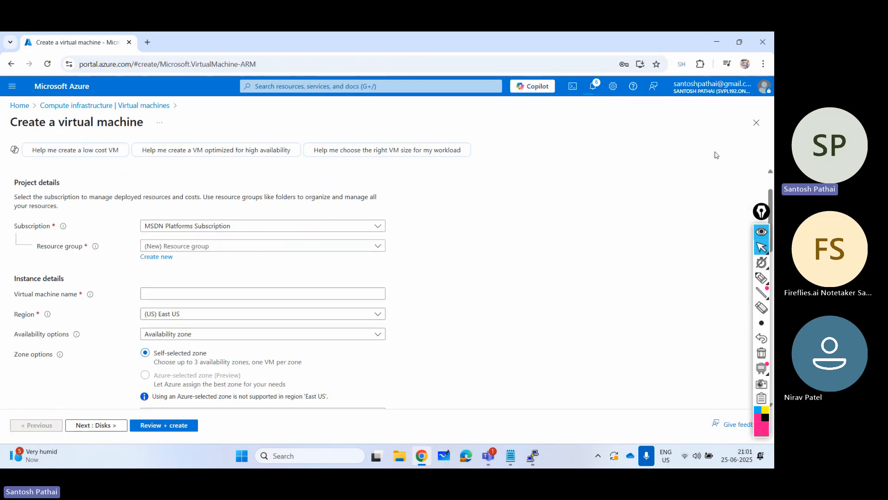
left_click(756, 122)
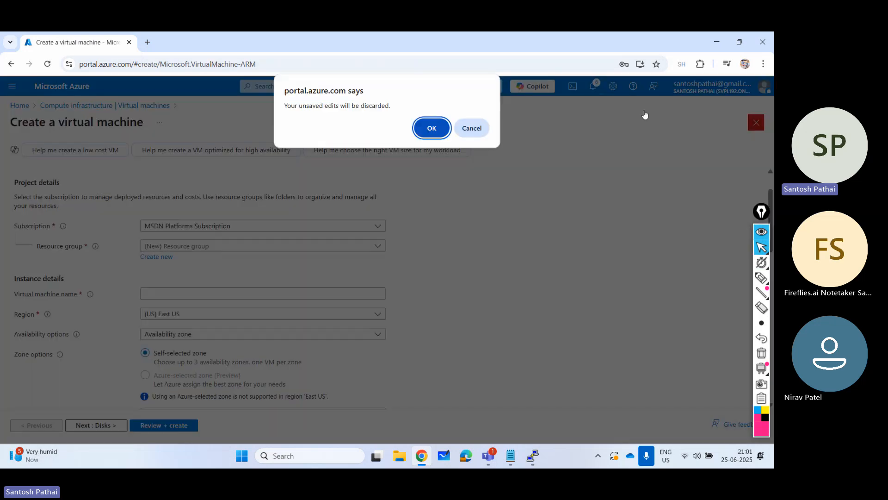
left_click(425, 130)
- Check the portal notifications for the progress of the vApp05 deletion
left_click(593, 89)
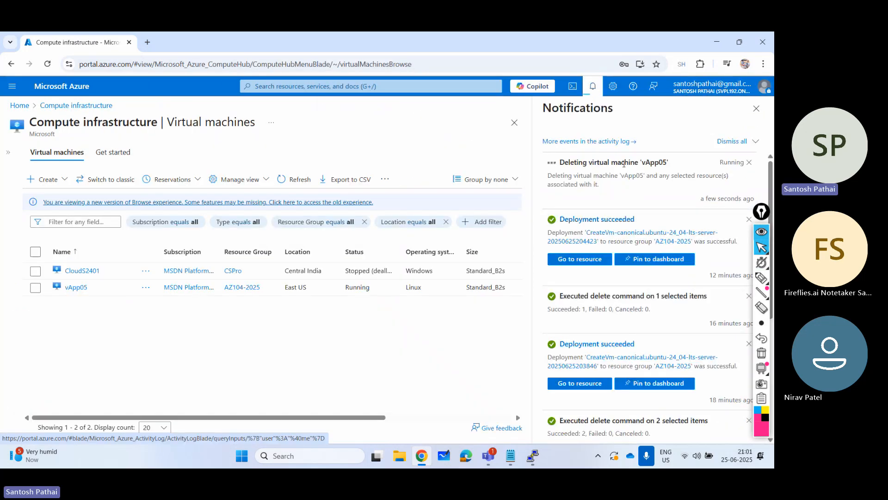
left_click(749, 113)
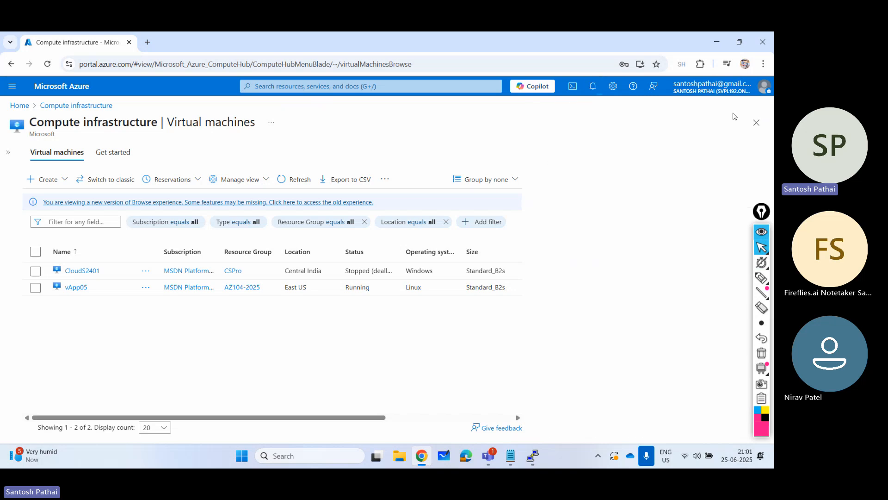
- Start creating a virtual machine in resource group AZ104-2025 and name it vApp06
left_click(46, 184)
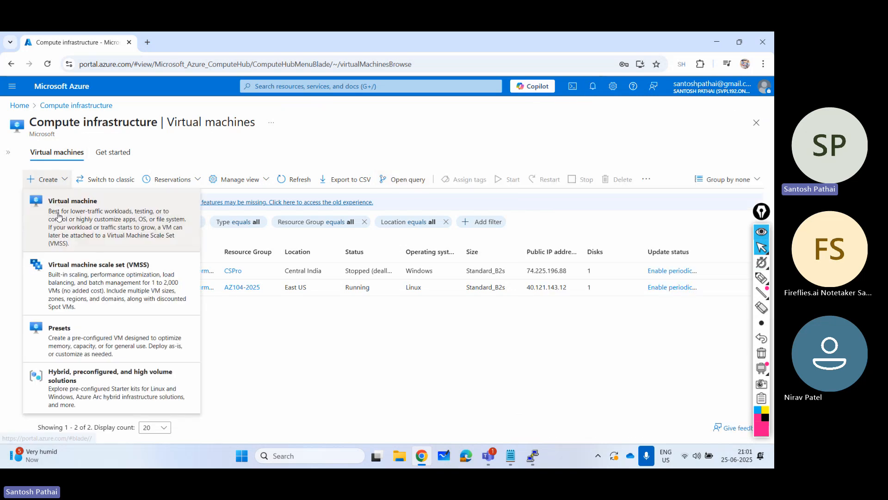
left_click(59, 216)
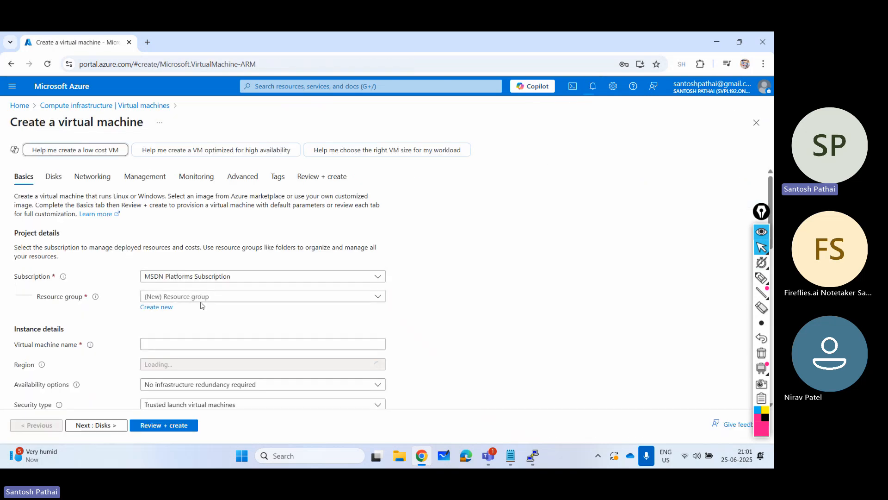
left_click(200, 298)
left_click(195, 331)
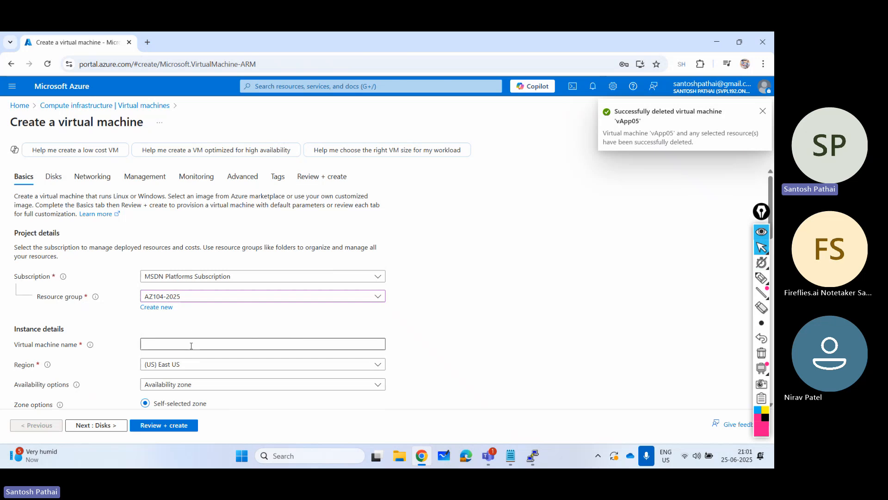
left_click(191, 344)
type("vApp")
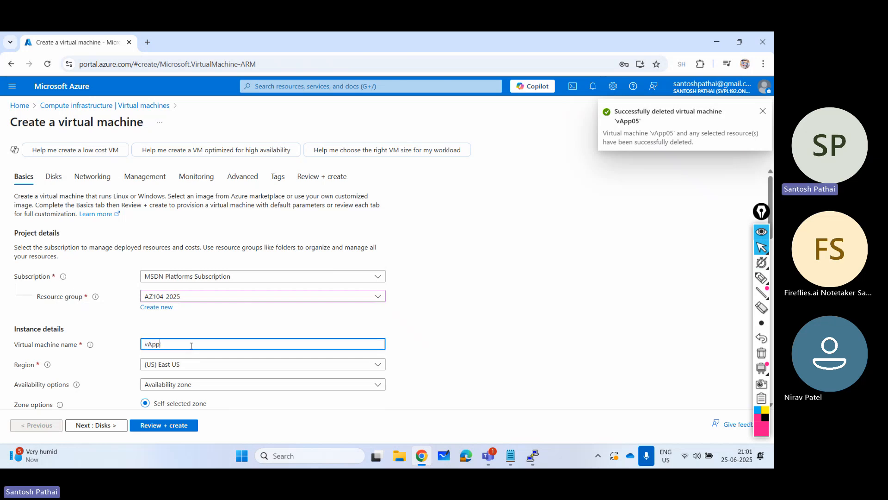
type("06")
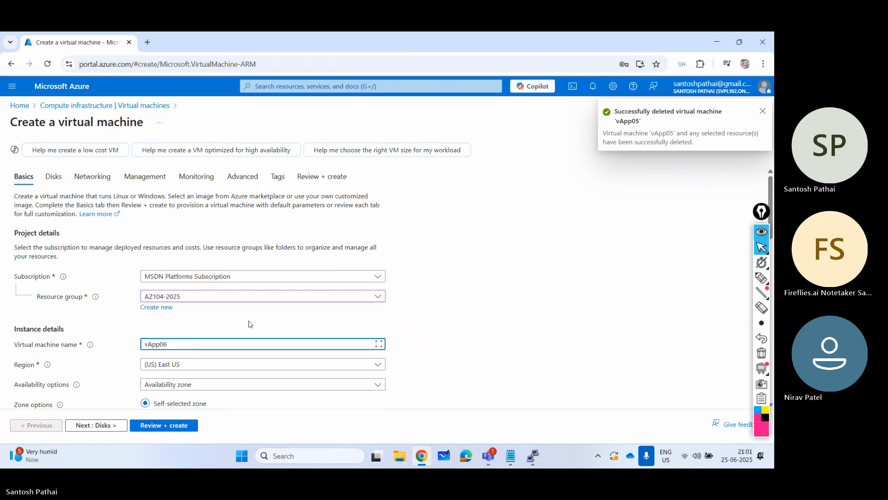
- Set the availability options of vApp06 to "No infrastructure redundancy required"
scroll(252, 324, "down", 1)
scroll(250, 319, "down", 1)
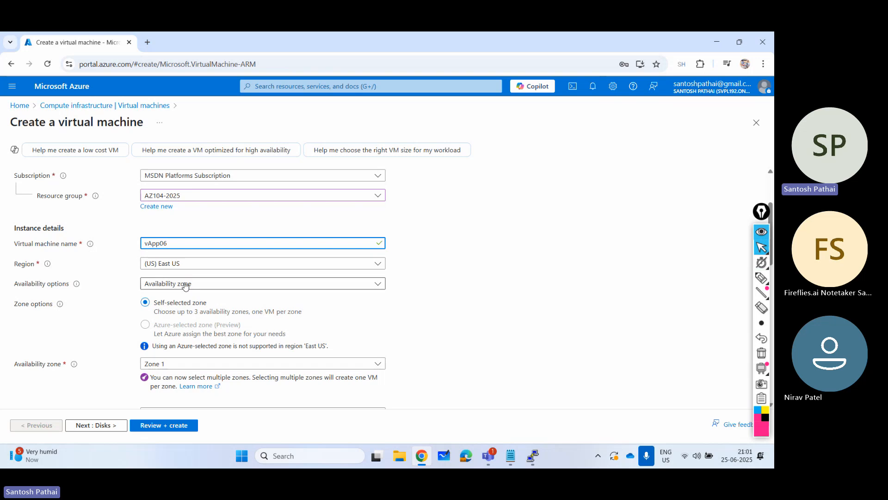
left_click(186, 285)
left_click(199, 298)
- Underline Authentication type, SSH public key and Password with the screen pen, draw an arrow to Password, and clear the markings
scroll(228, 271, "down", 2)
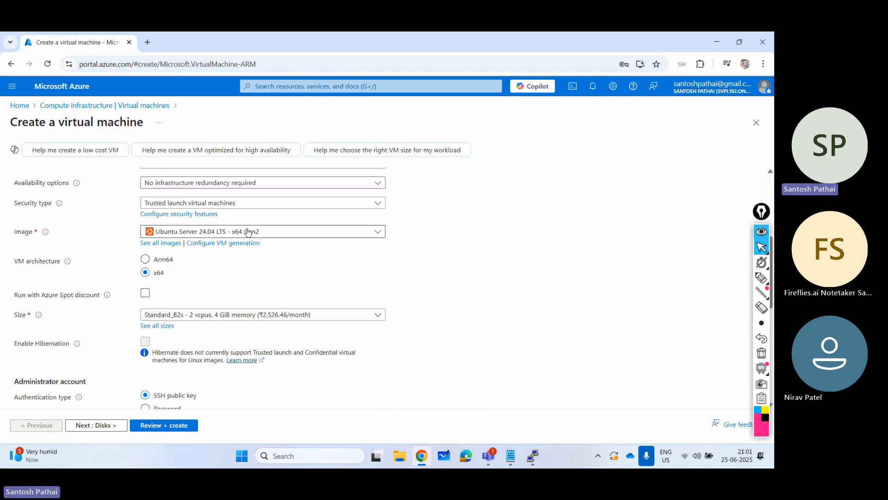
scroll(259, 266, "down", 1)
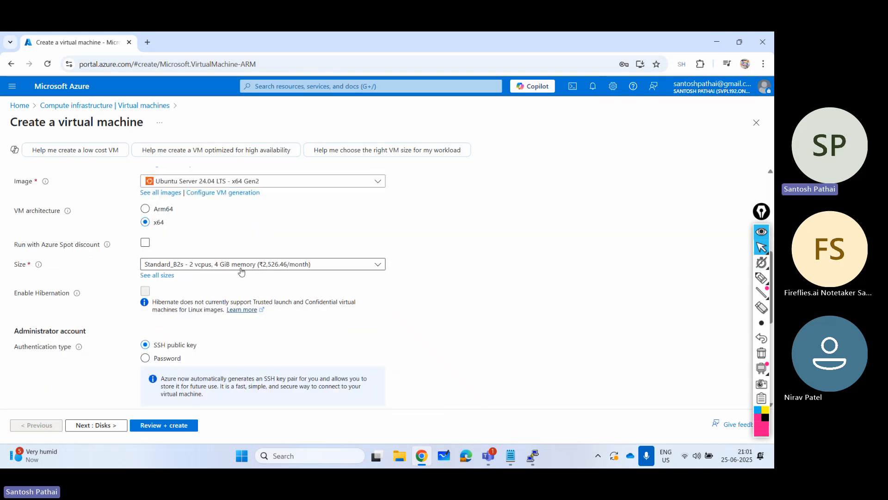
scroll(292, 279, "down", 2)
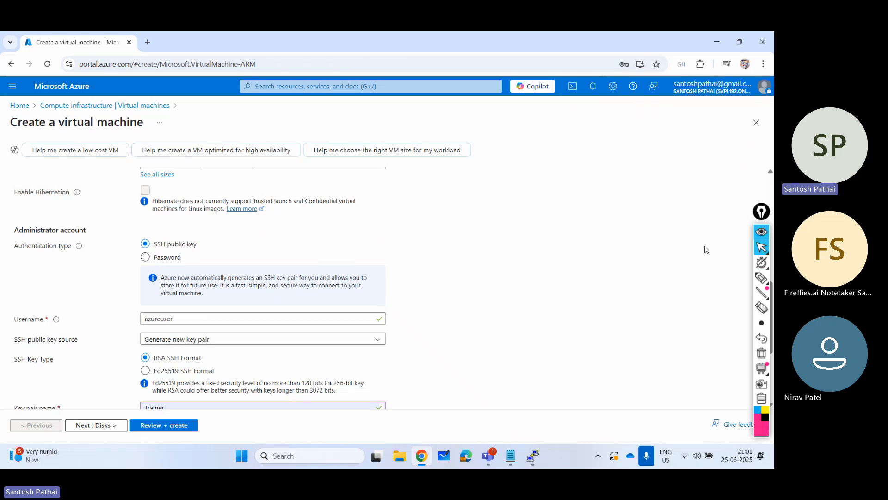
left_click(760, 277)
left_click_drag(6, 252, 74, 253)
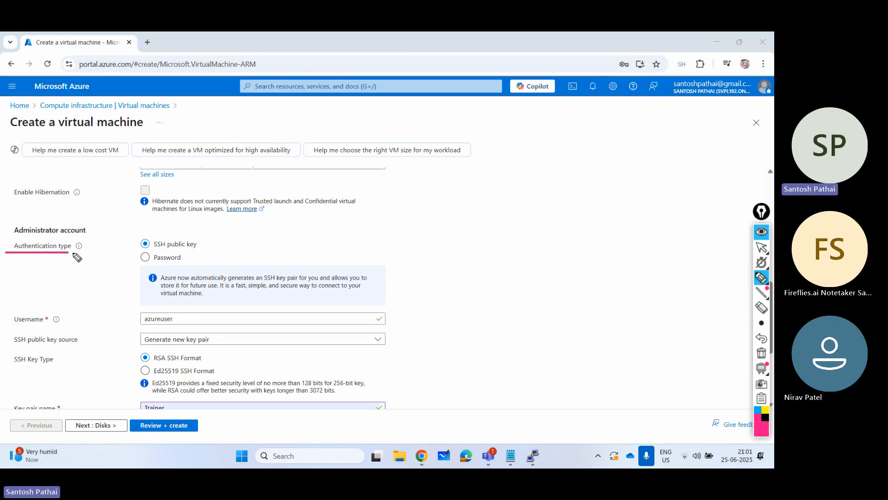
left_click_drag(149, 250, 209, 250)
left_click_drag(149, 266, 198, 266)
left_click_drag(319, 267, 206, 260)
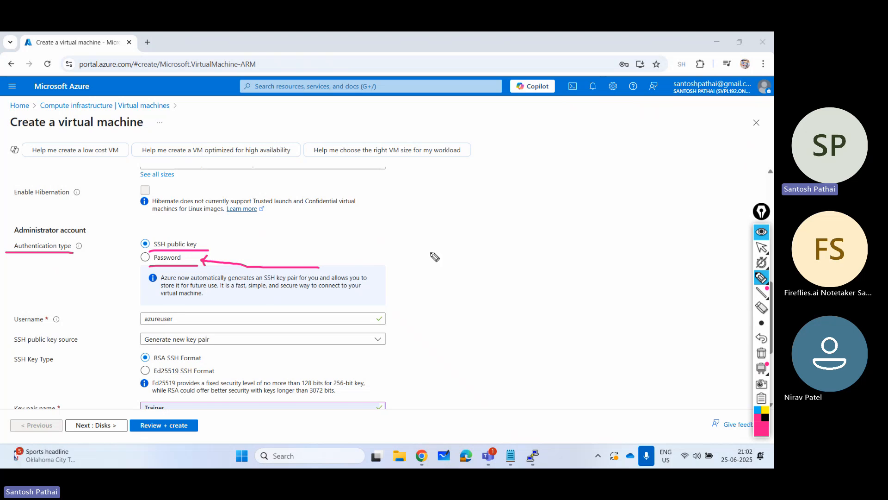
left_click(761, 354)
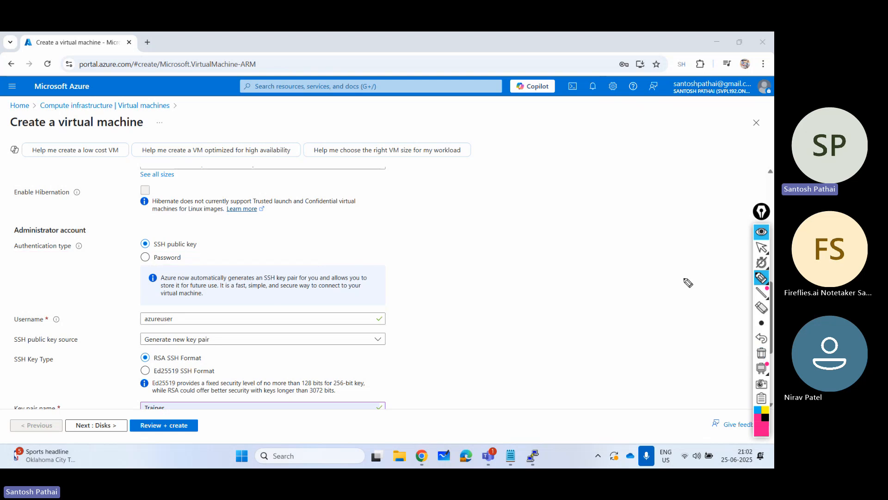
- Underline the Username label and circle azureuser with the screen pen, and erase both marks
left_click_drag(17, 327, 33, 327)
mouse_move(157, 305)
left_mouse_down()
mouse_move(138, 307)
mouse_move(167, 329)
mouse_move(161, 305)
left_mouse_up()
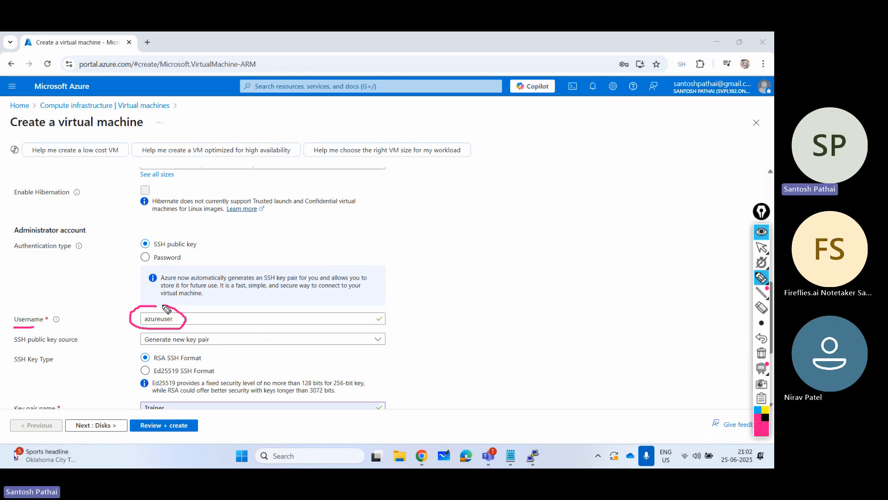
left_click(760, 353)
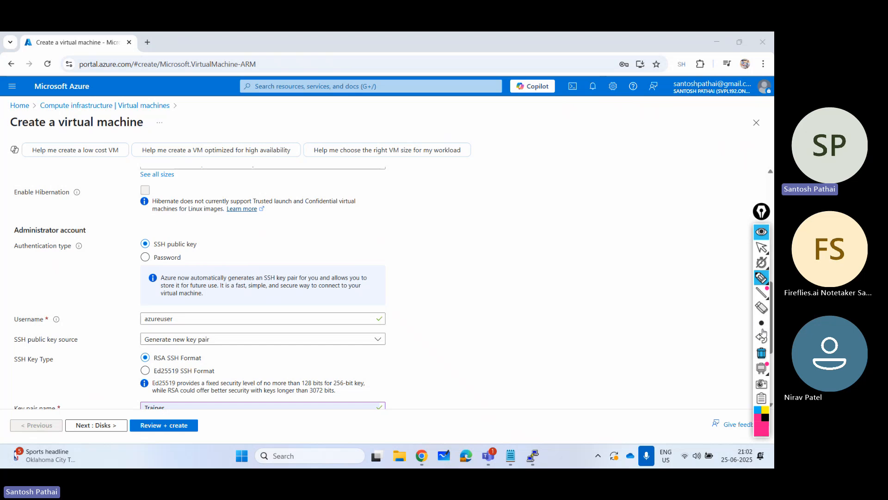
- Leave the screen pen and set the administrator username of the VM to spadmin
left_click(761, 248)
double_click(179, 318)
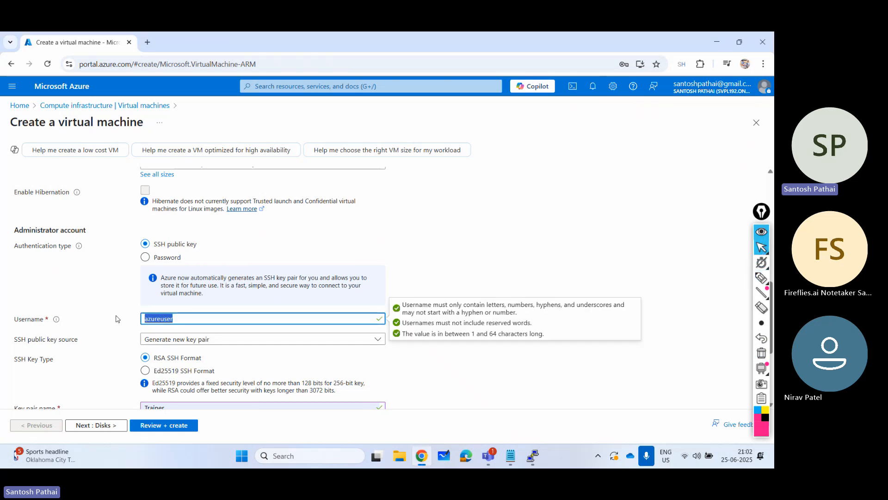
type("spadmin")
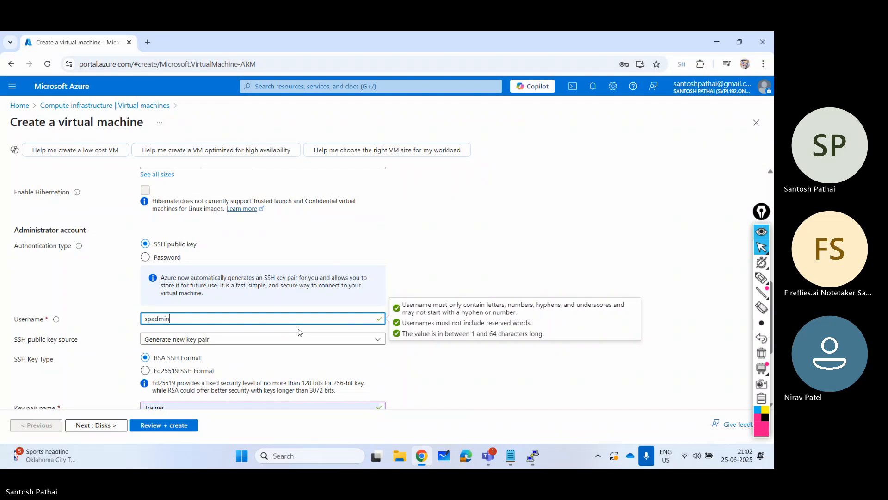
- Keep the SSH public key source as "Generate new key pair" and name the key pair newkey1
scroll(170, 330, "down", 1)
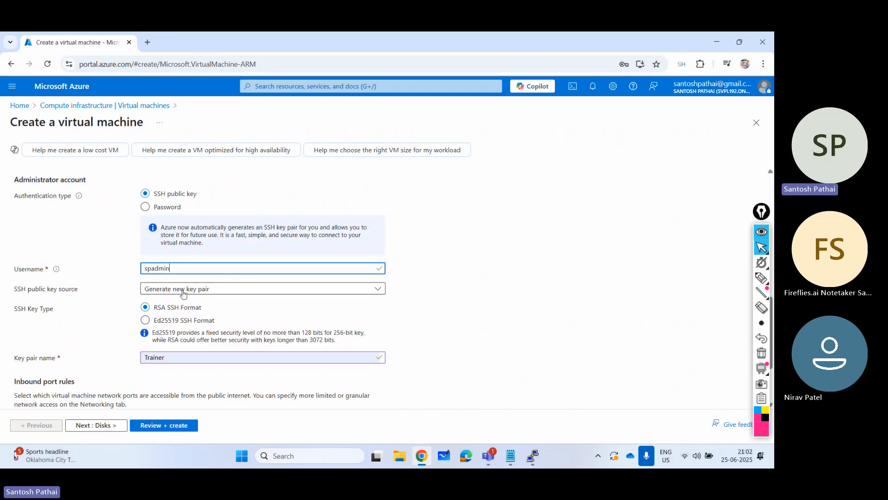
left_click(197, 292)
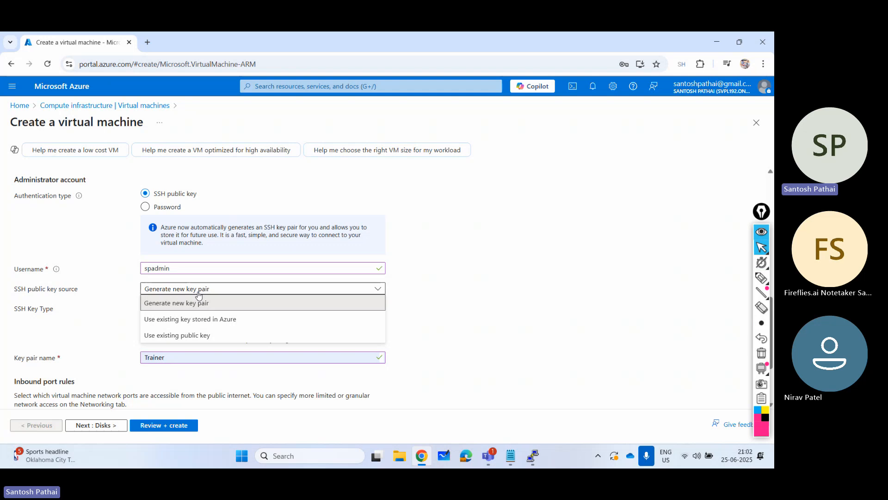
left_click(199, 295)
scroll(193, 296, "down", 1)
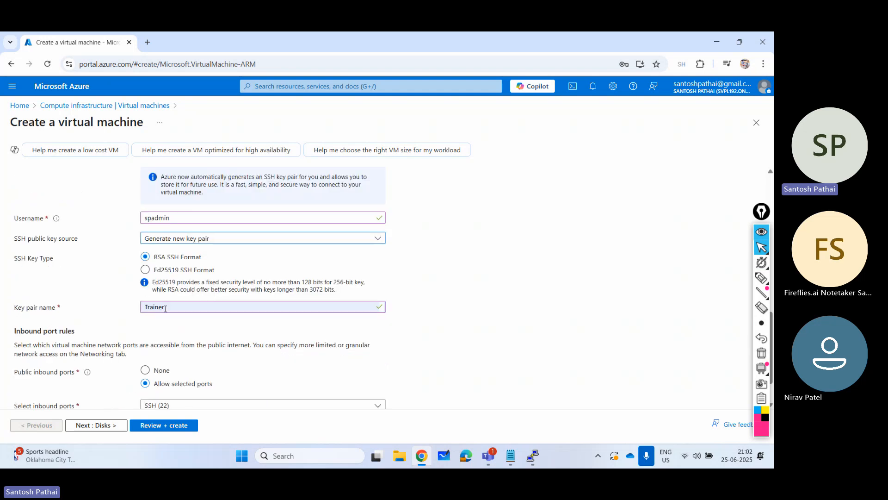
double_click(165, 309)
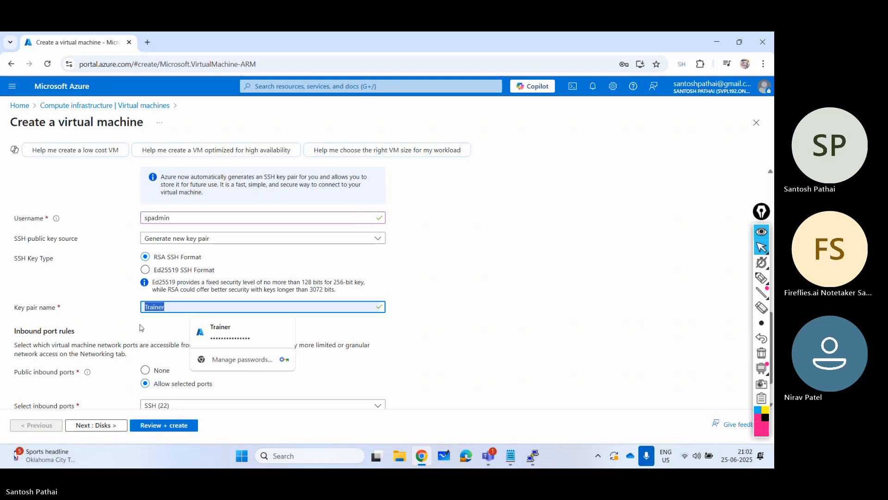
type("newkey")
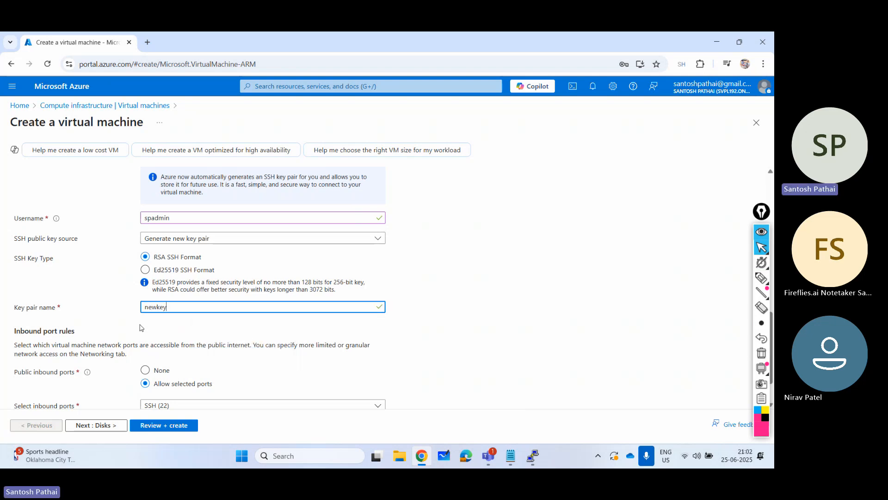
type("1")
scroll(197, 302, "down", 1)
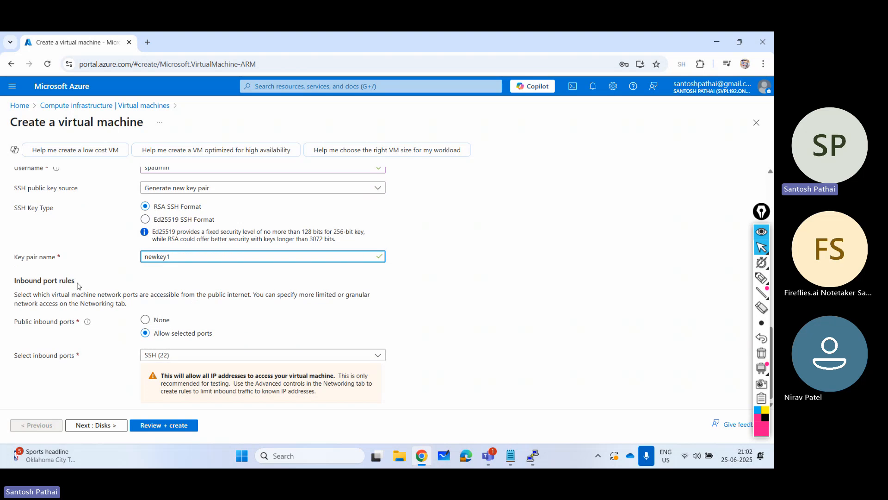
left_click_drag(175, 256, 126, 262)
left_click(143, 354)
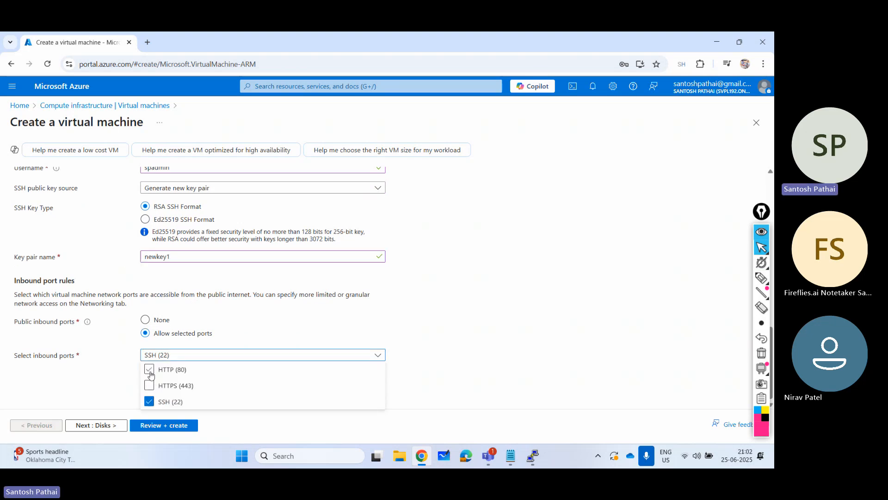
left_click(150, 370)
left_click(149, 386)
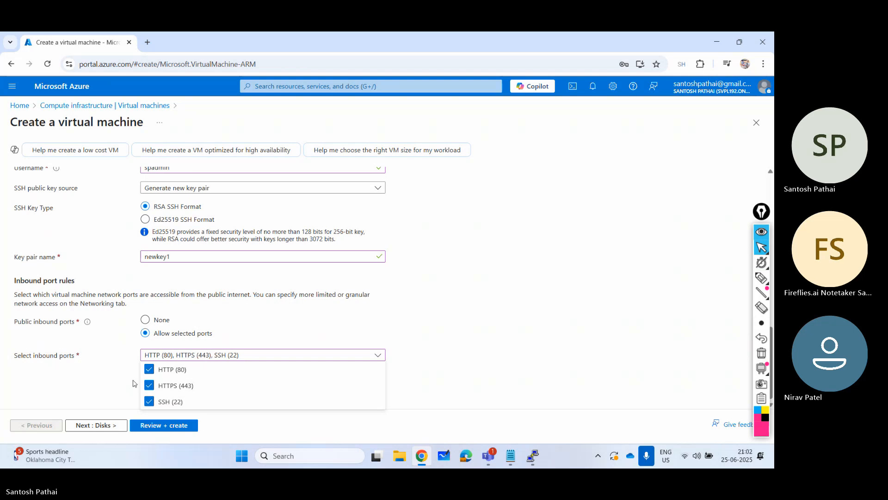
left_click(149, 369)
left_click(149, 385)
left_click(97, 385)
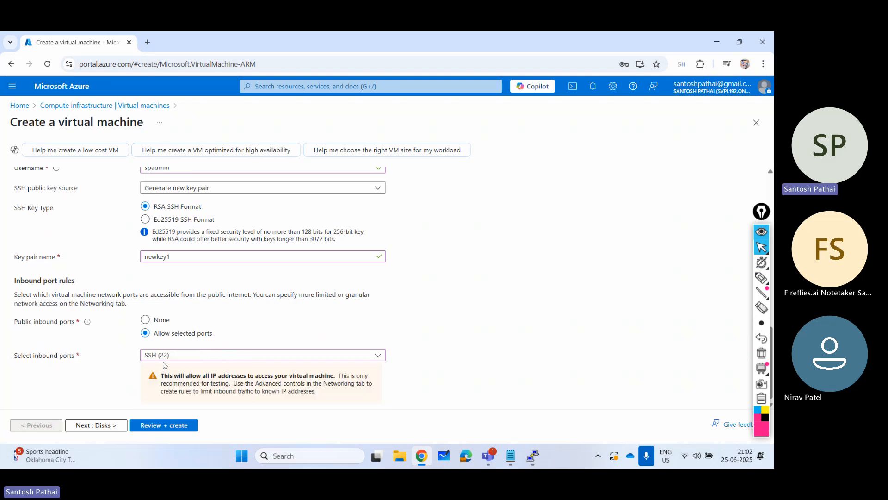
- Keep the default disk settings and enable deleting the public IP and NIC when the VM is deleted
scroll(198, 353, "up", 5)
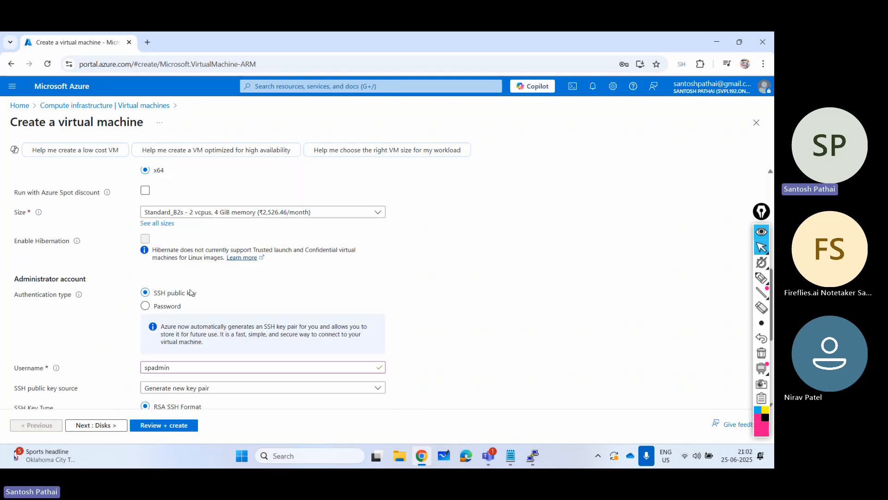
scroll(189, 292, "down", 6)
scroll(192, 293, "up", 4)
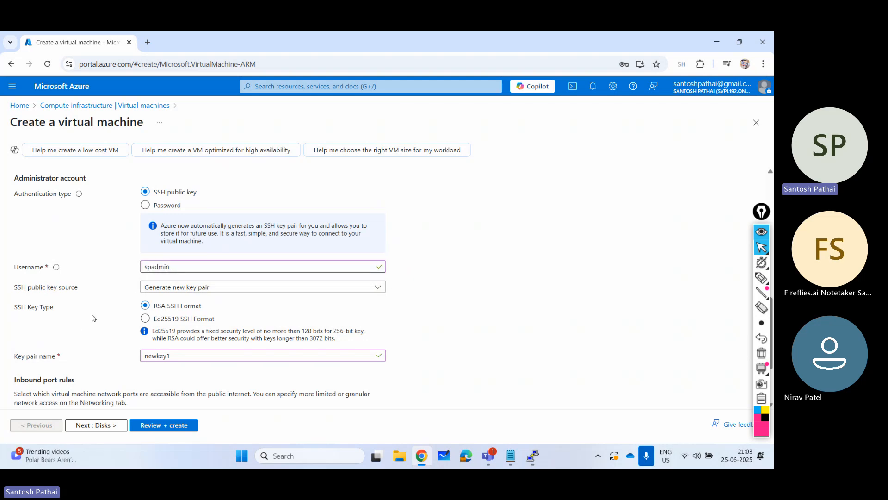
scroll(94, 318, "down", 2)
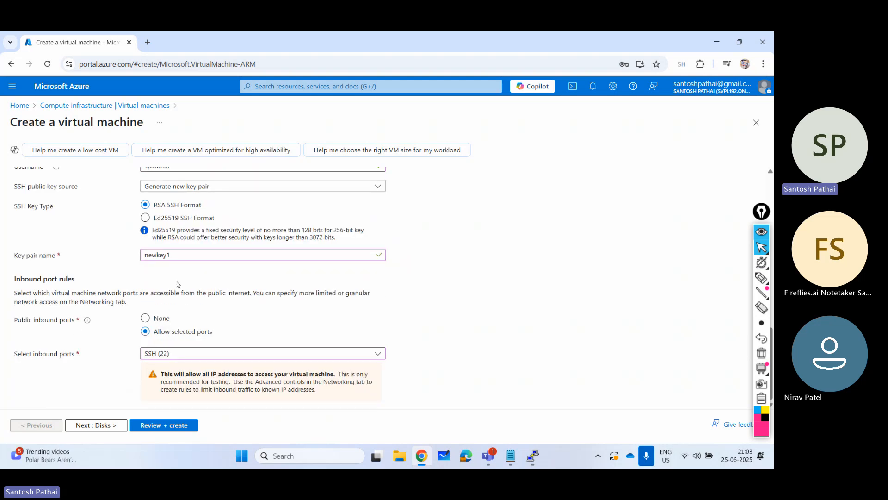
left_click(117, 423)
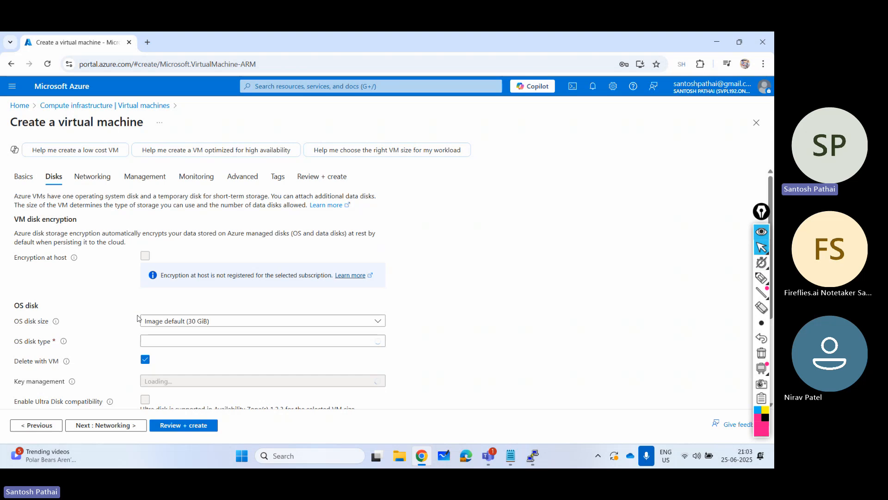
scroll(138, 301, "down", 2)
left_click(105, 425)
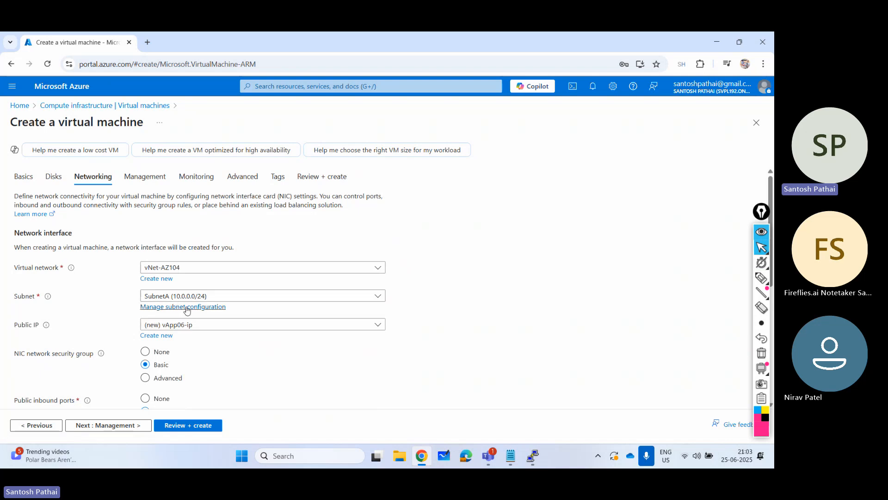
scroll(210, 333, "down", 3)
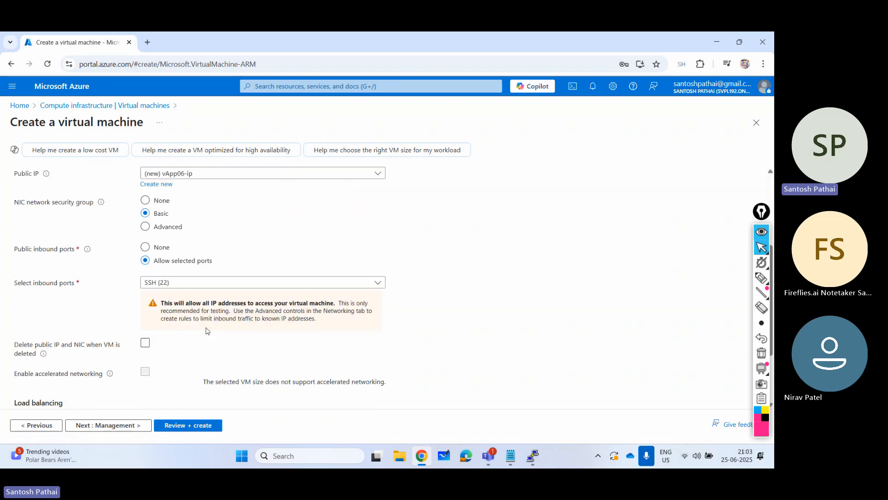
left_click(145, 343)
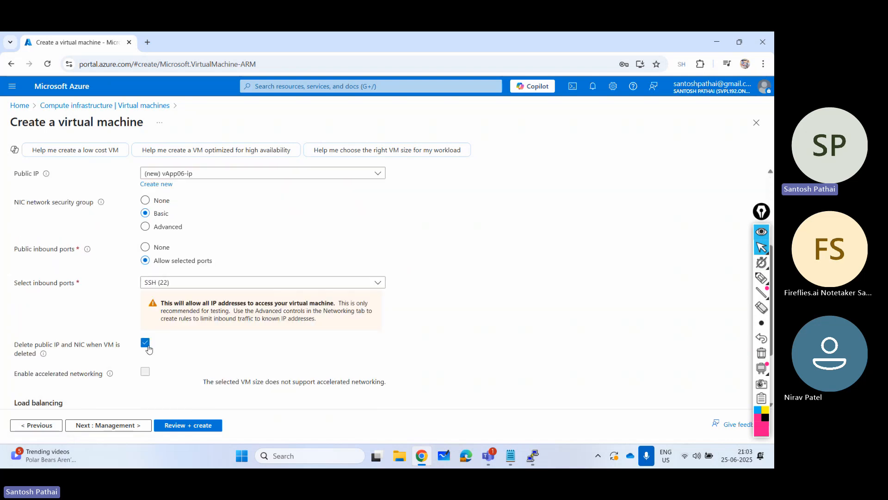
- Review and create the VM, saving its private key as newkey1.pem on the Armory (F:) drive
left_click(194, 426)
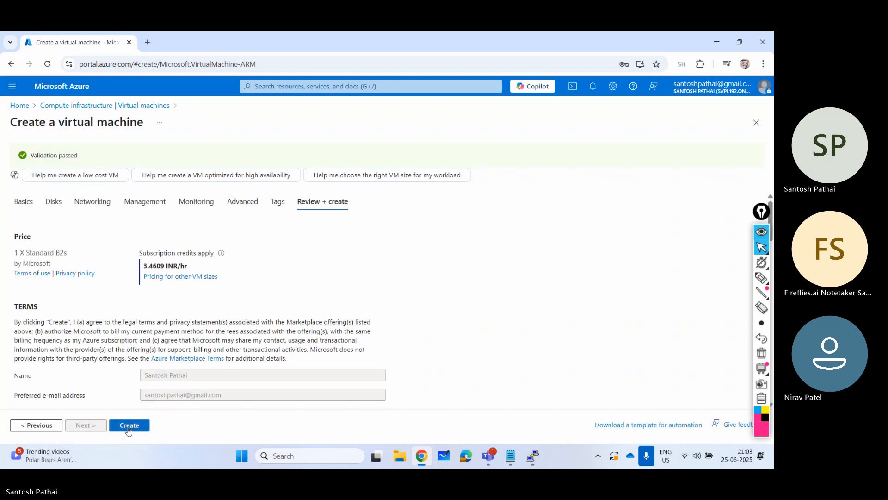
left_click(129, 426)
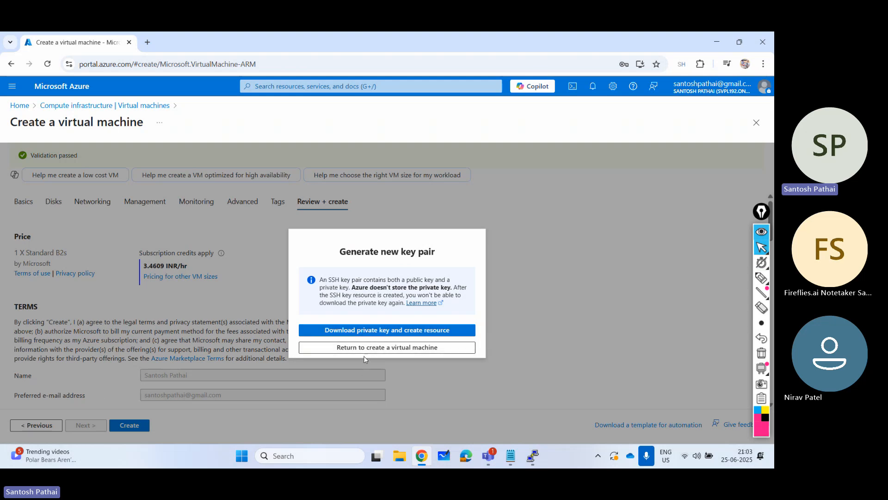
left_click(367, 331)
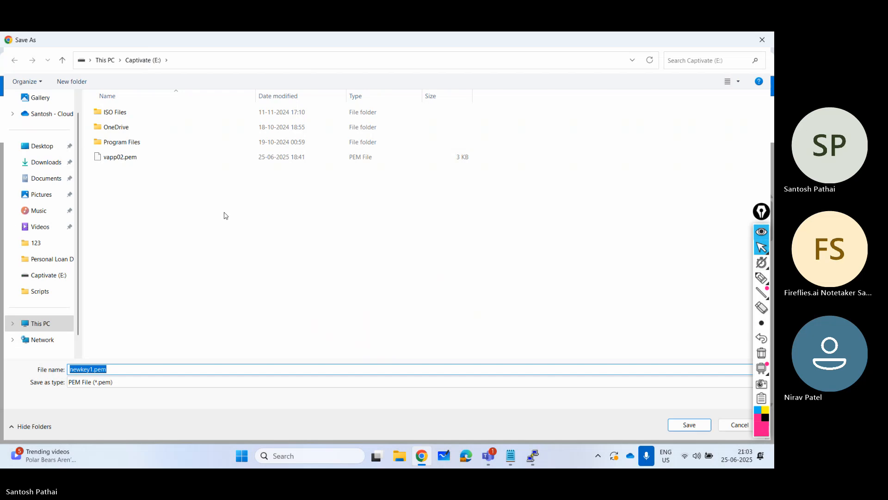
left_click(44, 324)
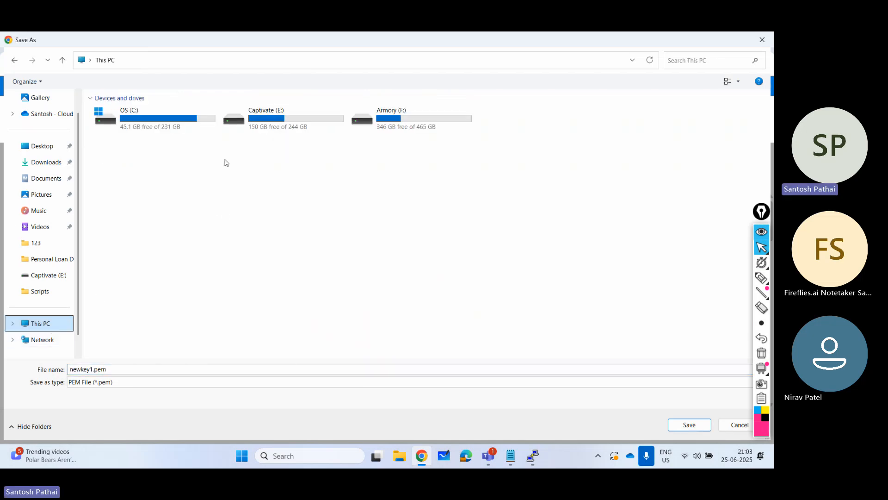
double_click(407, 117)
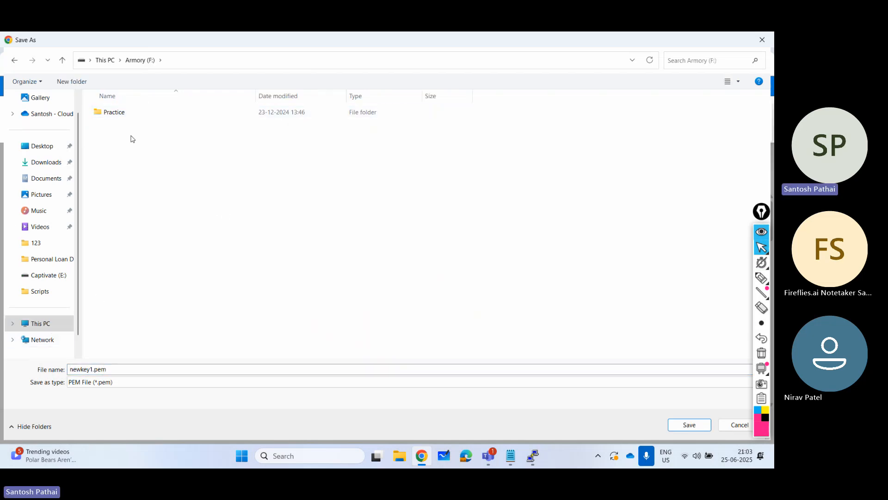
left_click(689, 425)
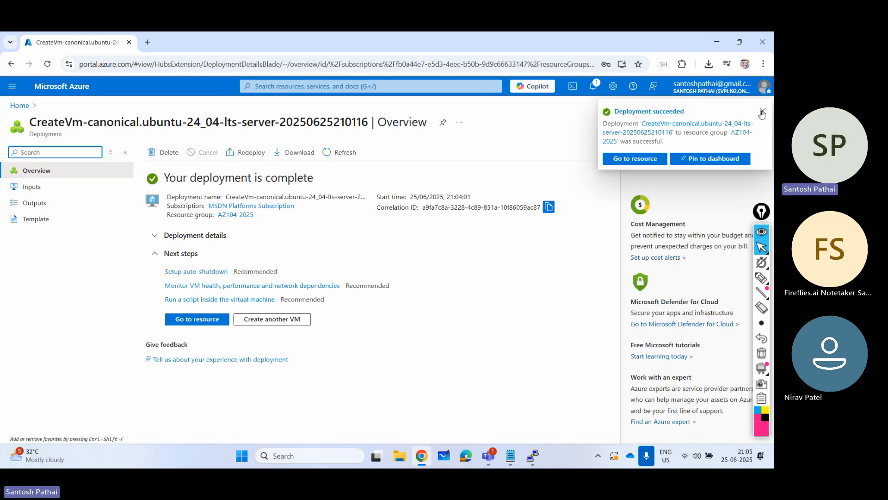
- Dismiss the deployment notification and open the overview of vApp06 from the virtual machines list, collapsing the list beside it
left_click(762, 111)
left_click(72, 94)
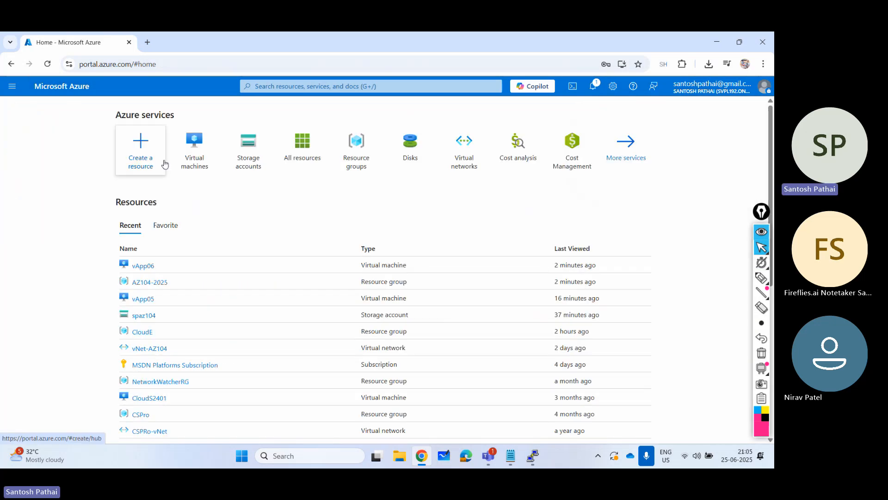
left_click(195, 157)
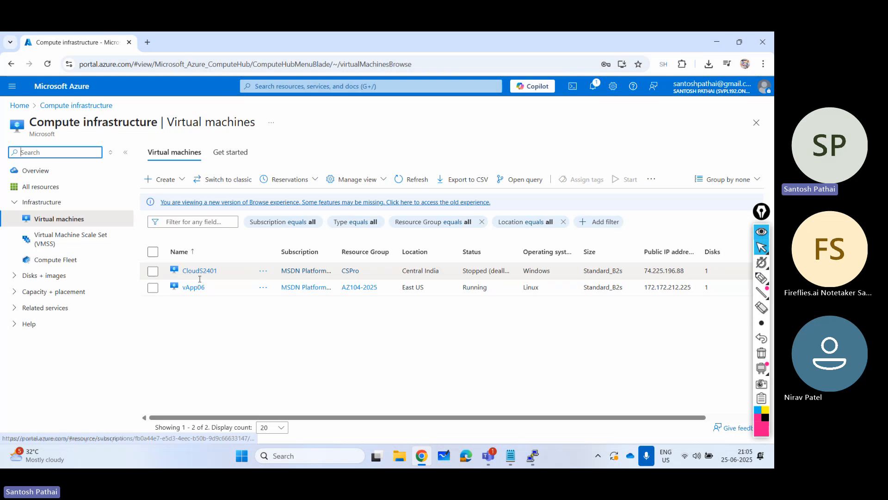
left_click(196, 287)
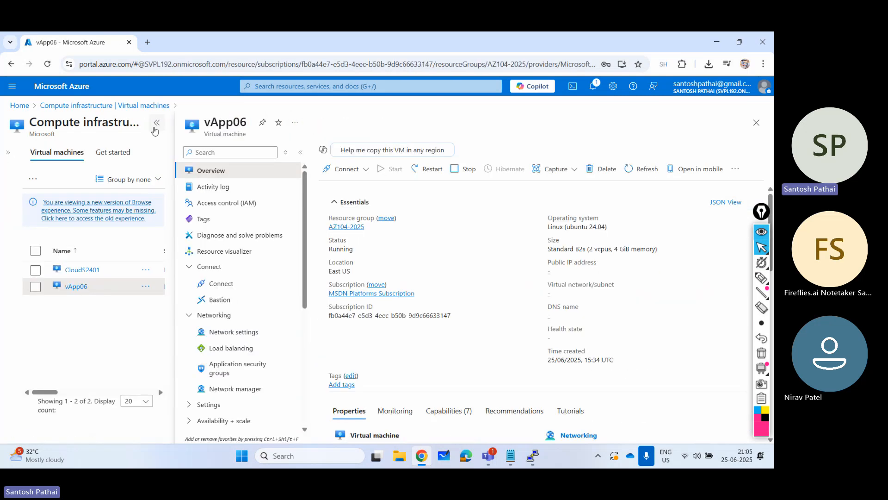
left_click(156, 122)
- Switch to PuTTY and close the old vApp05 session
left_click(533, 454)
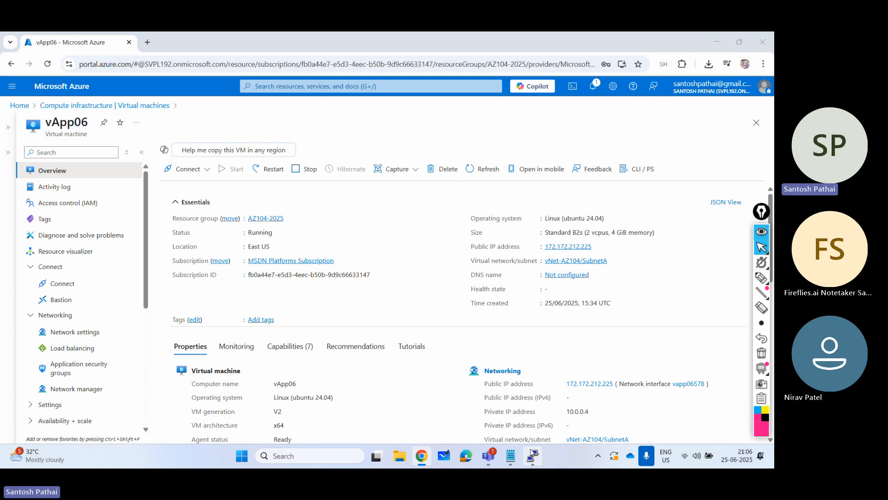
left_click(761, 38)
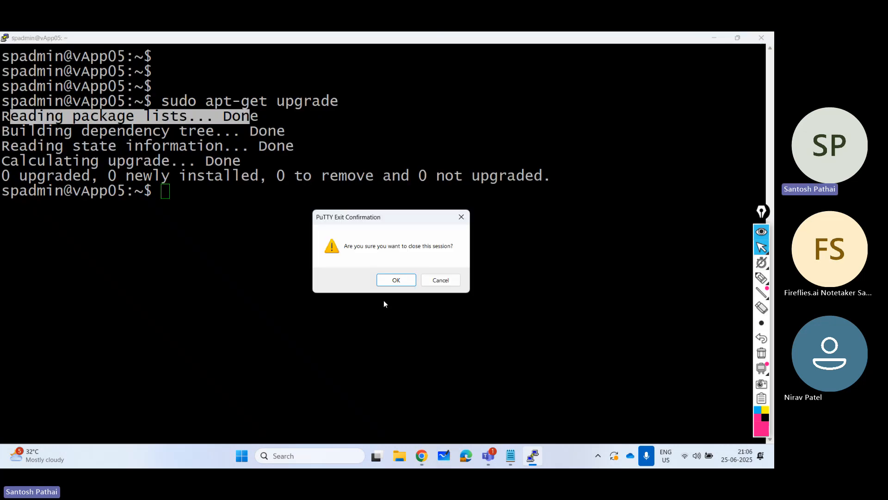
left_click(396, 280)
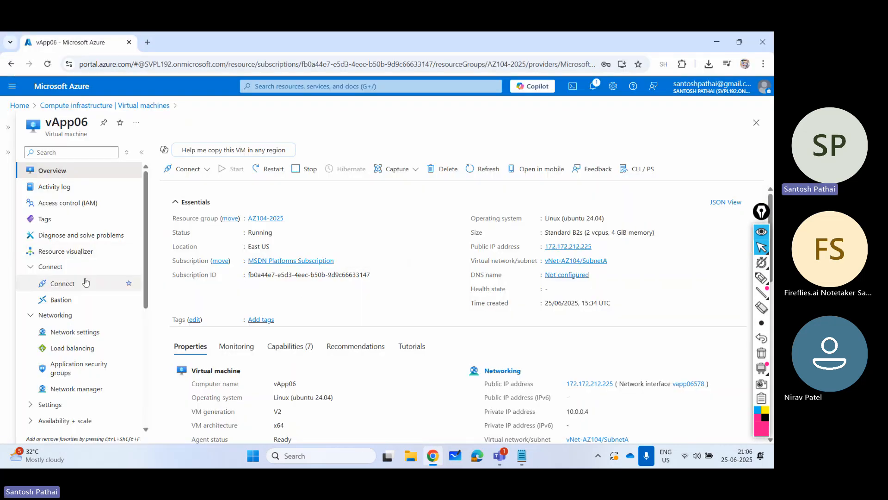
- Open the connection page of vApp06, highlight the admin username, and copy the public IP address
scroll(74, 285, "down", 5)
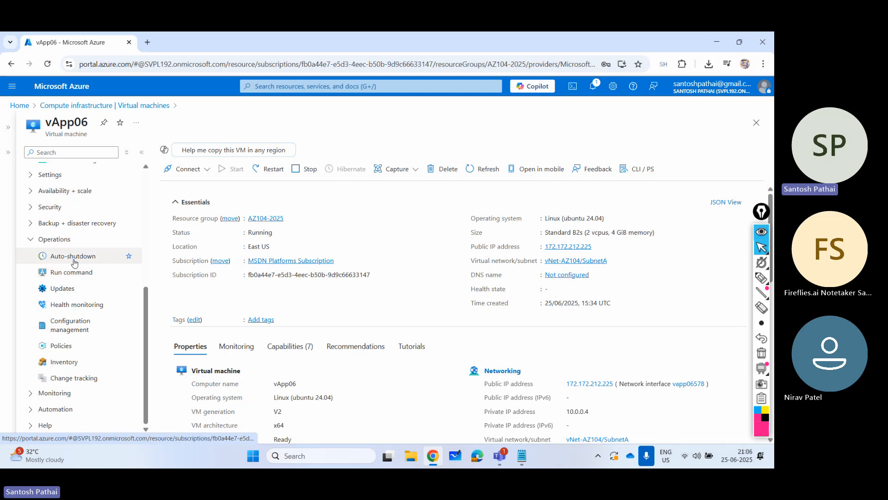
scroll(62, 257, "up", 5)
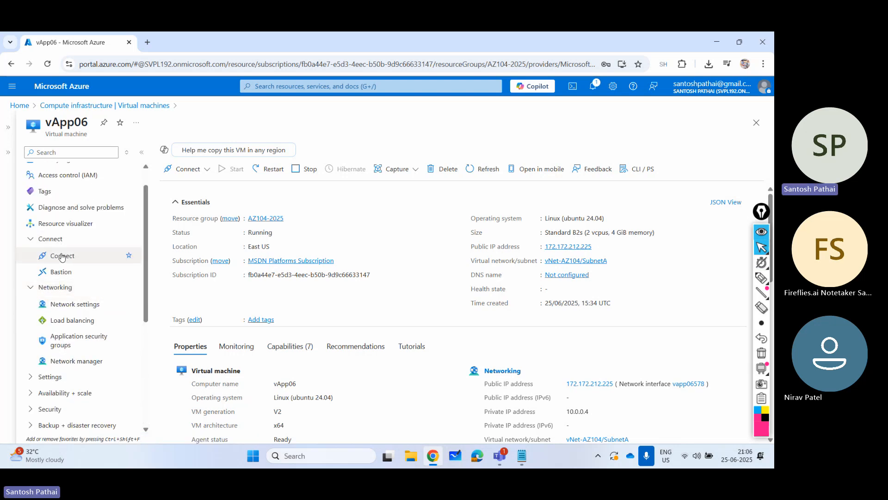
left_click(62, 256)
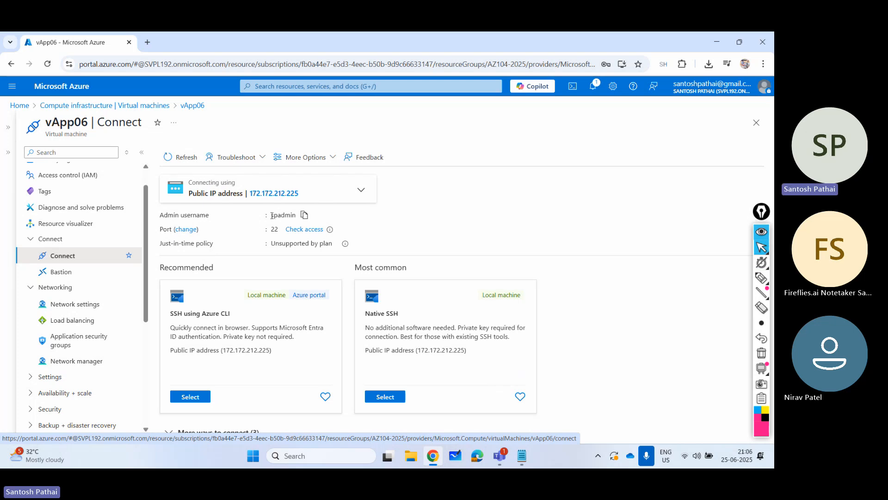
left_click_drag(272, 215, 296, 215)
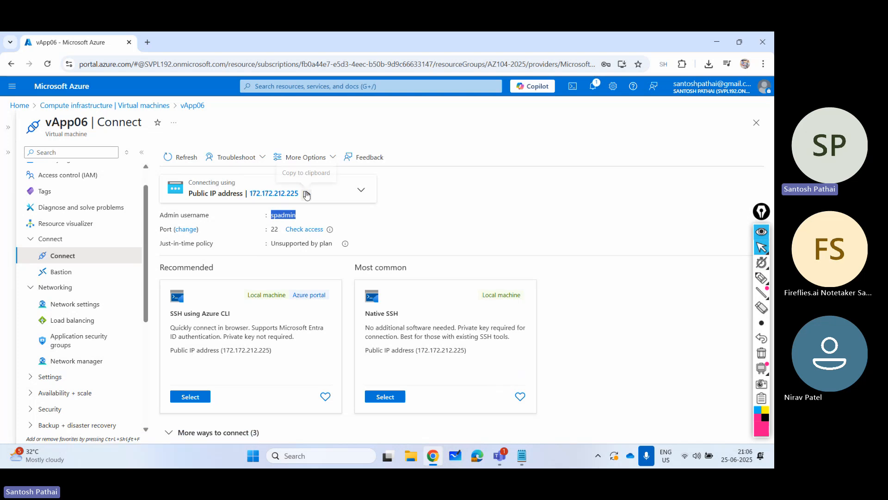
left_click(306, 194)
- Open a Command Prompt window
key("super+r")
key("Return")
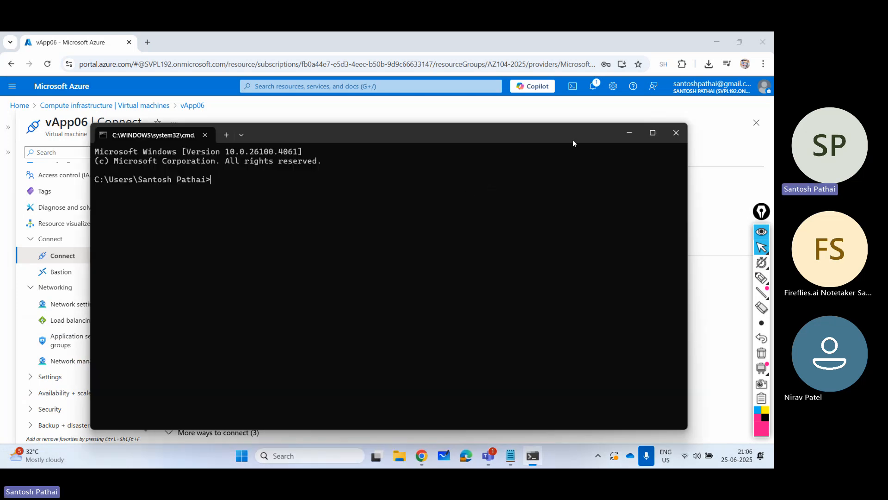
- Open the terminal settings and examine the startup options, expanding the launch size
right_click(514, 138)
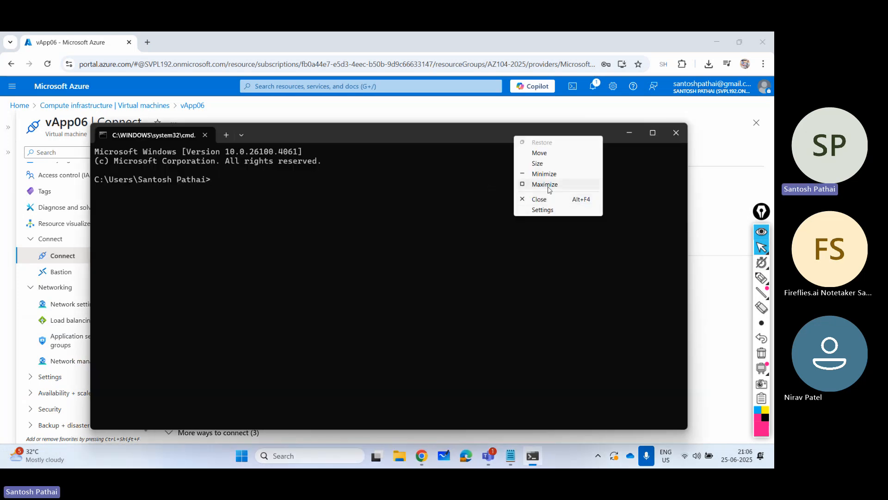
left_click(542, 211)
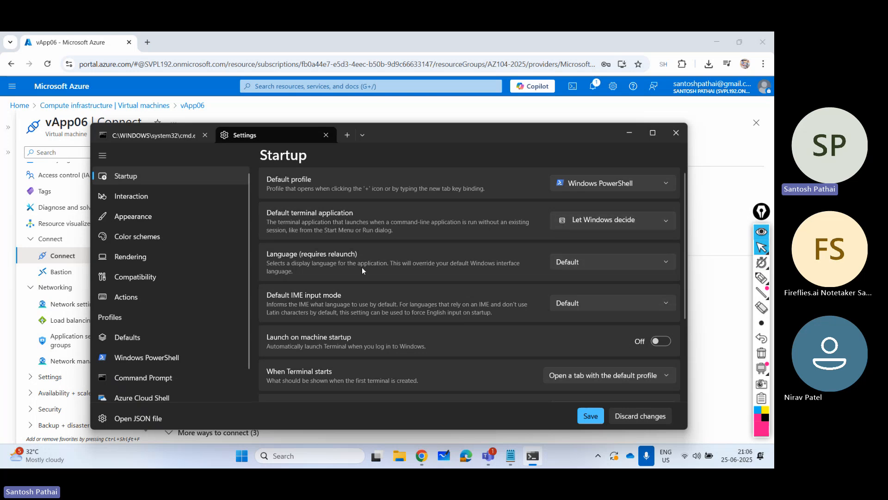
scroll(327, 298, "down", 2)
scroll(327, 301, "down", 1)
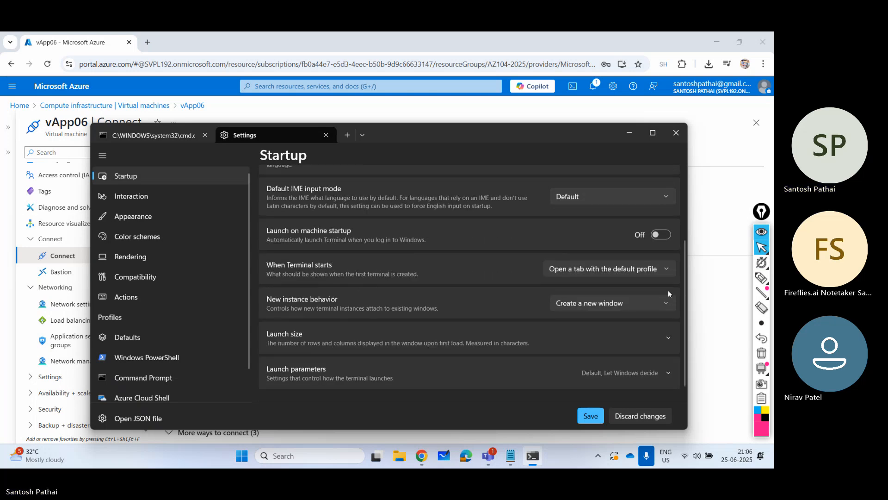
scroll(503, 328, "down", 1)
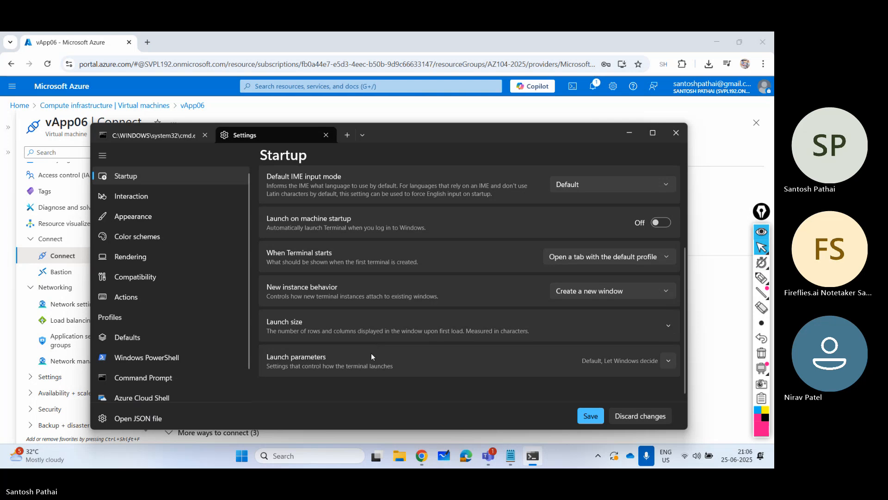
left_click(669, 326)
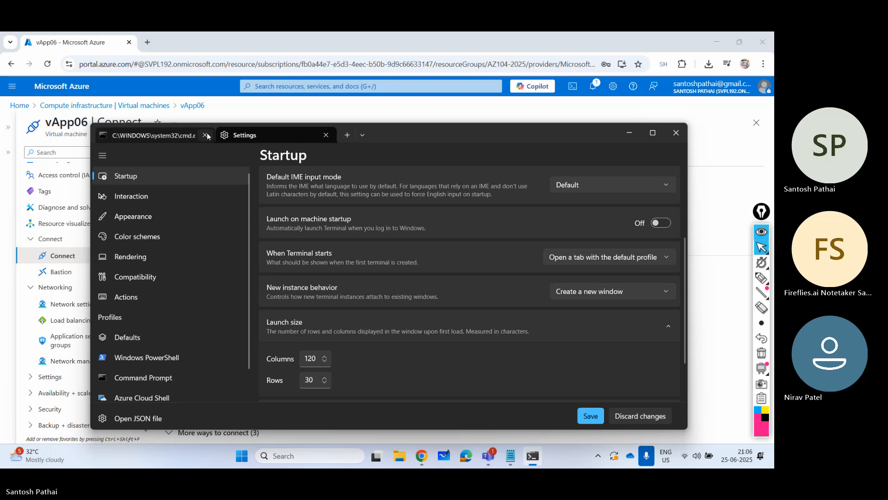
- Return to the command line, clear the pasted IP address, and close the terminal settings
left_click(183, 136)
key("ctrl+v")
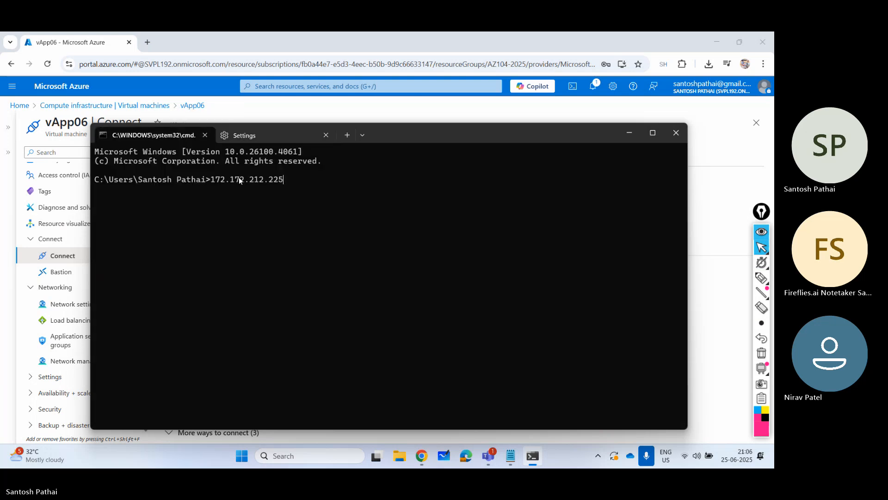
key("BackSpace")
key("BackSpace")
key("BackSpace")
key("BackSpace")
key("BackSpace")
key("BackSpace")
key("BackSpace")
key("BackSpace")
key("BackSpace")
key("BackSpace")
key("BackSpace")
key("BackSpace")
key("BackSpace")
key("BackSpace")
key("BackSpace")
right_click(172, 137)
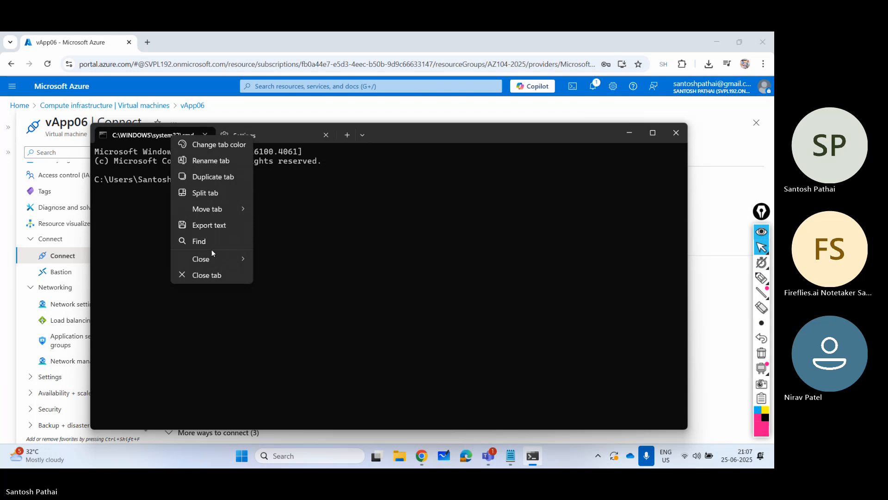
left_click(300, 201)
left_click(326, 135)
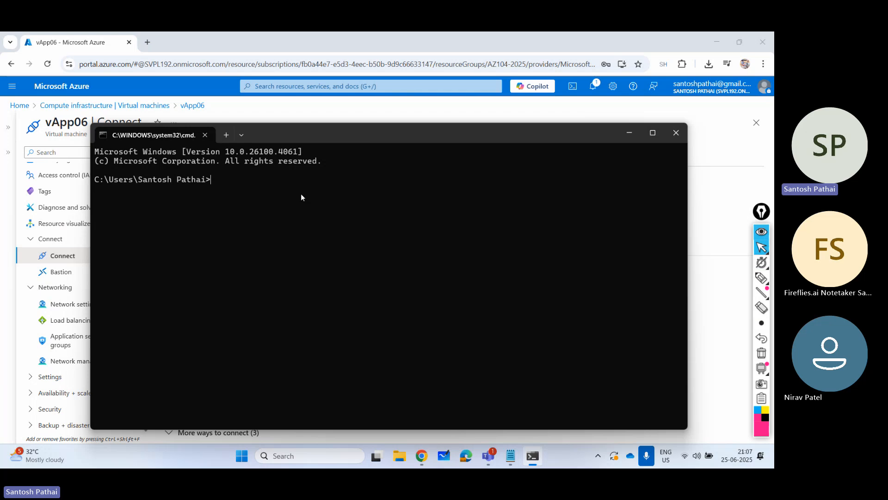
- Switch to the F: drive, list its contents, and highlight the newkey1.pem file name
type("F:")
key("Return")
type("dir")
key("Return")
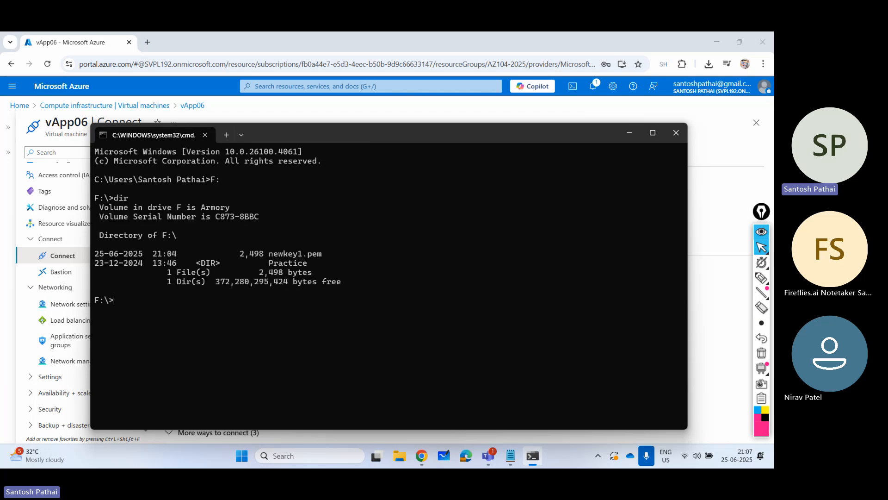
left_click_drag(270, 254, 320, 253)
left_click(243, 309)
type("ssh -i newkey1.pem spadmin")
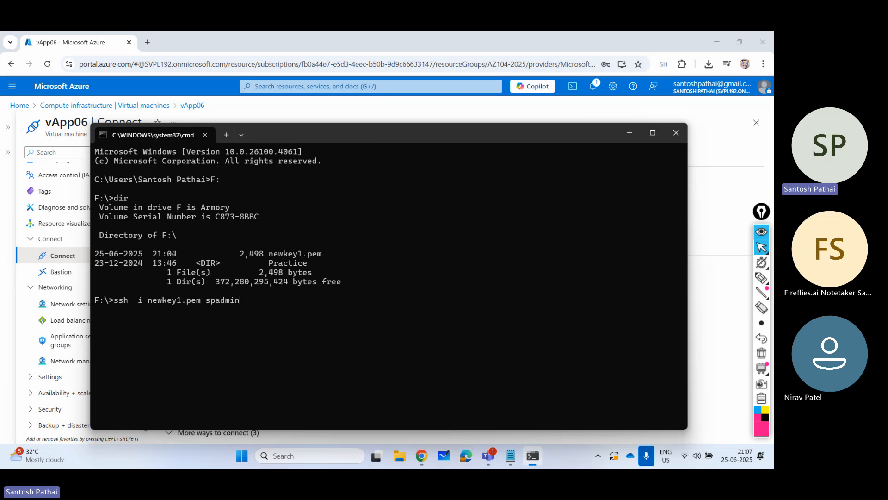
type("@")
type("172.172.212.225")
key("Return")
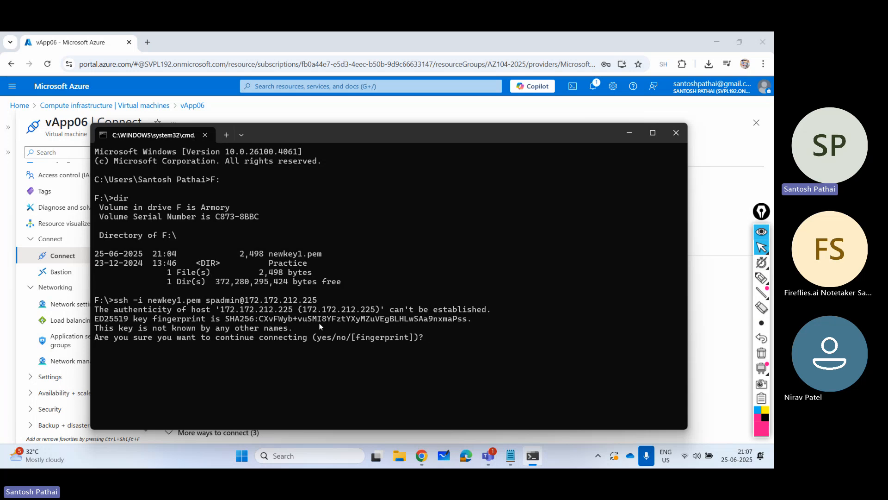
type("yes")
key("Return")
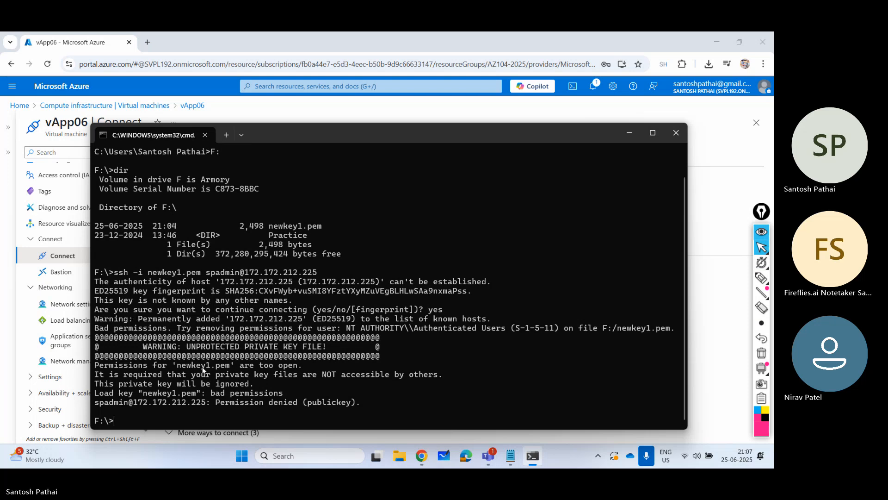
left_click_drag(139, 319, 479, 325)
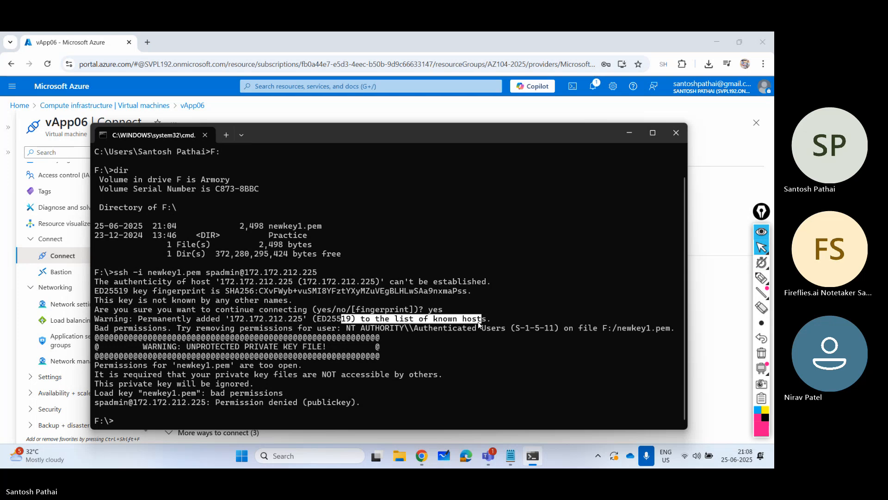
left_click(236, 319)
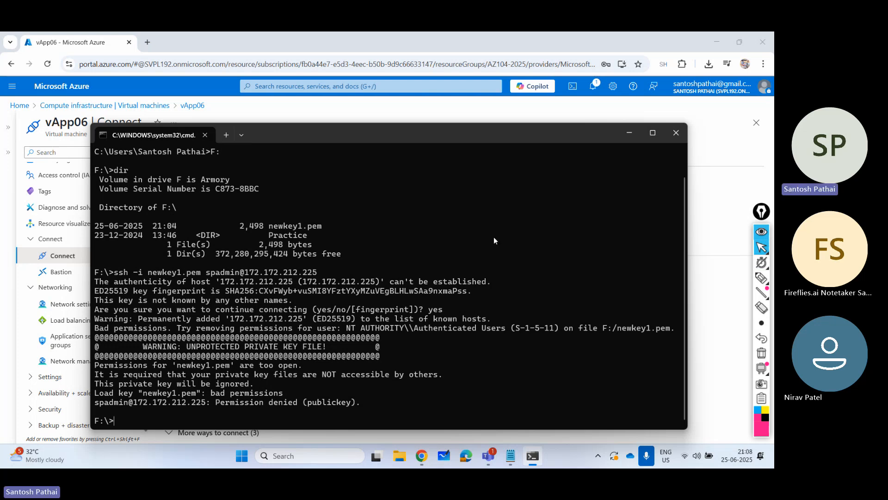
- Minimize the terminal and open the security properties of newkey1.pem on the Armory (F:) drive
left_click(629, 135)
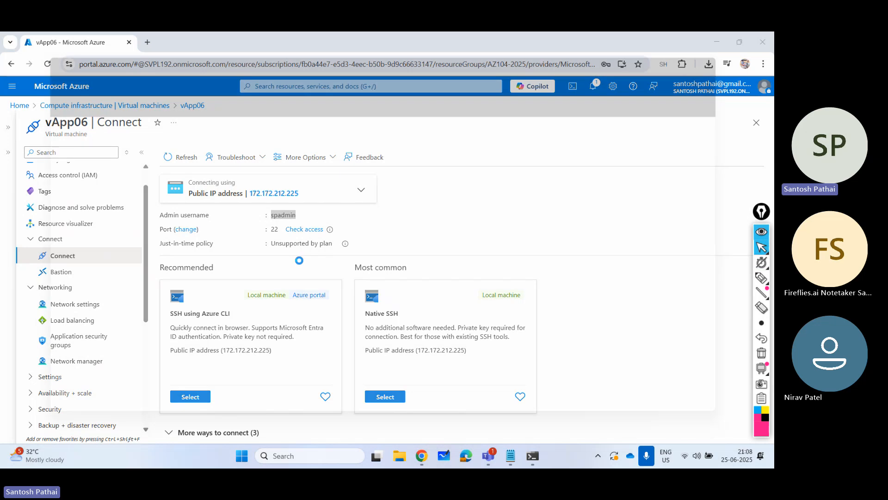
key("super+e")
left_click(28, 355)
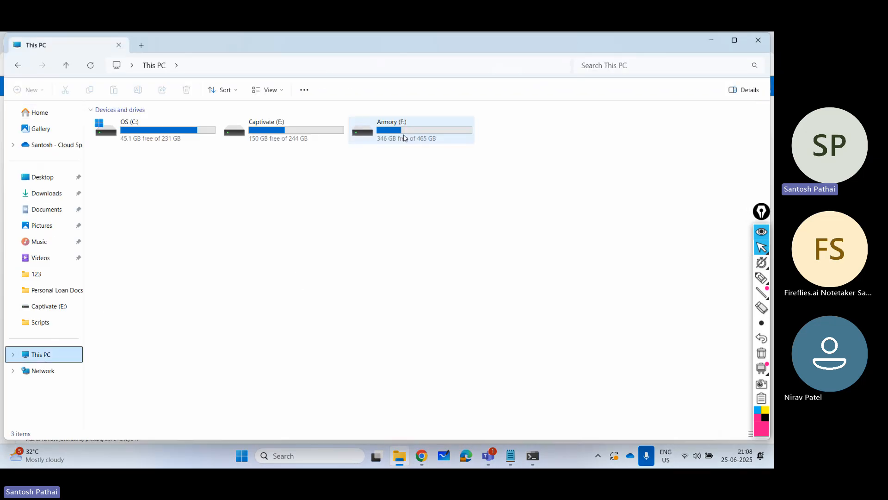
double_click(403, 134)
left_click(131, 139)
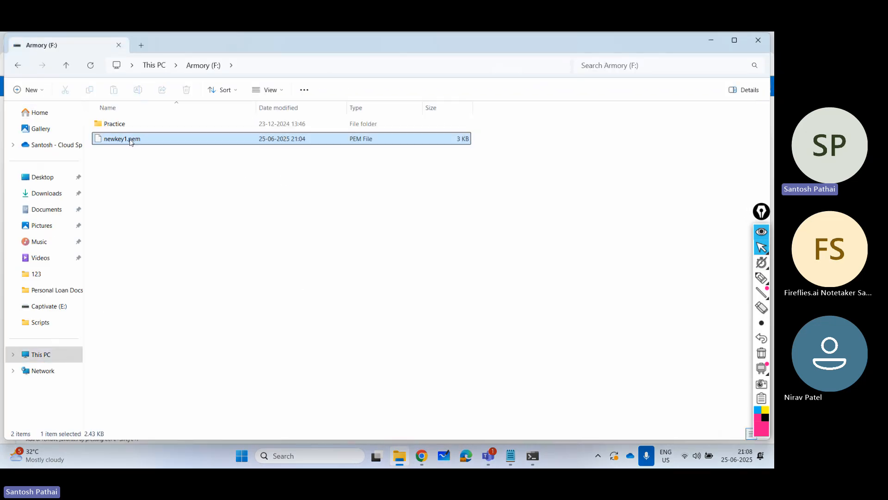
right_click(131, 140)
left_click(163, 259)
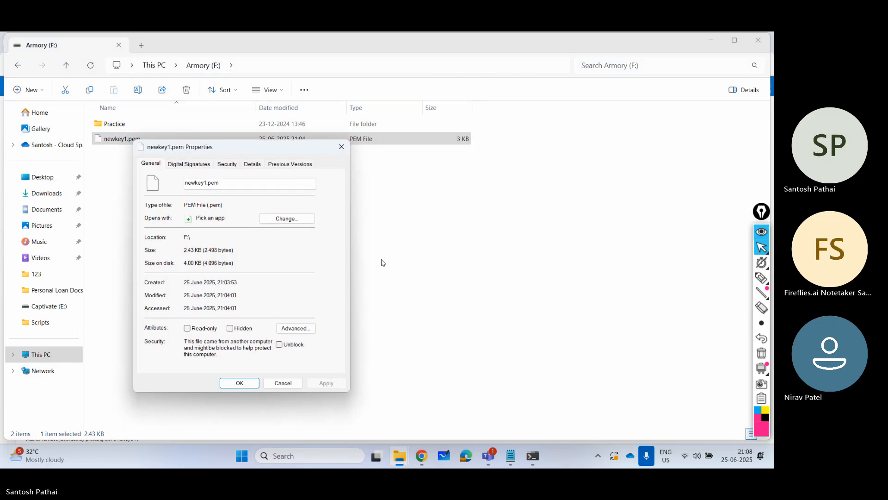
left_click(231, 165)
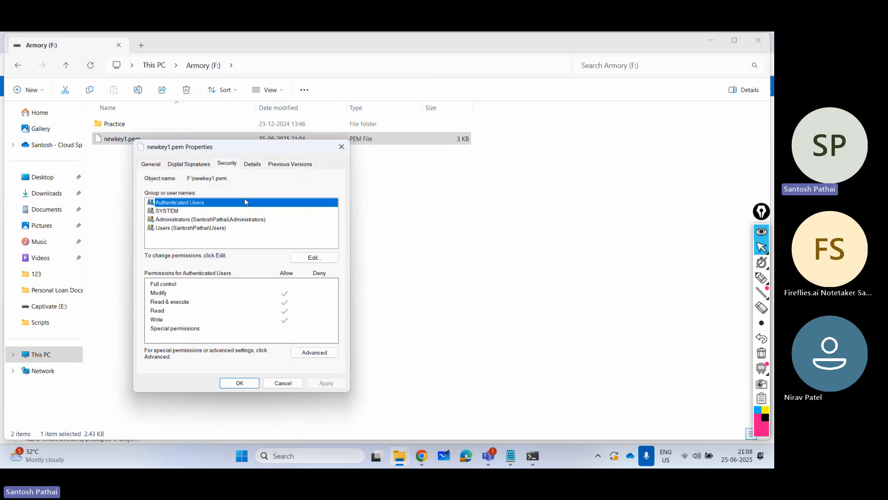
- Disable inheritance on newkey1.pem, converting the inherited permissions into explicit ones, and confirm the file properties
left_click(308, 354)
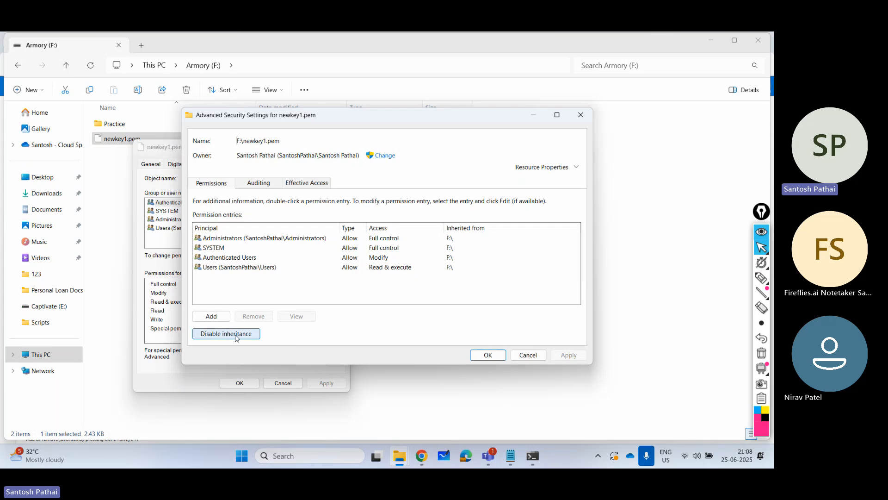
left_click(240, 334)
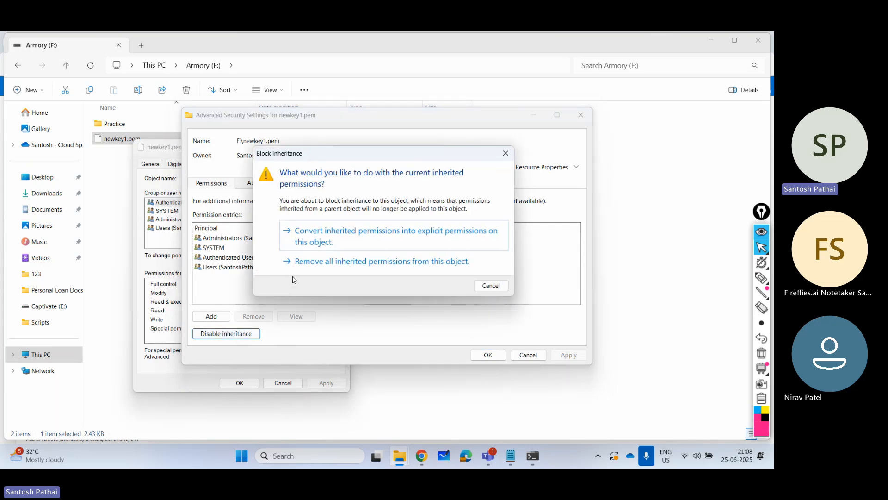
left_click(359, 232)
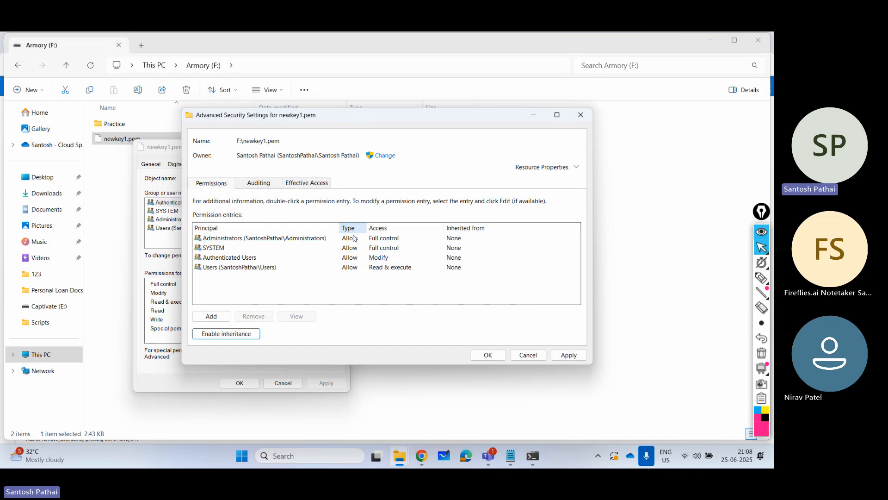
left_click(487, 355)
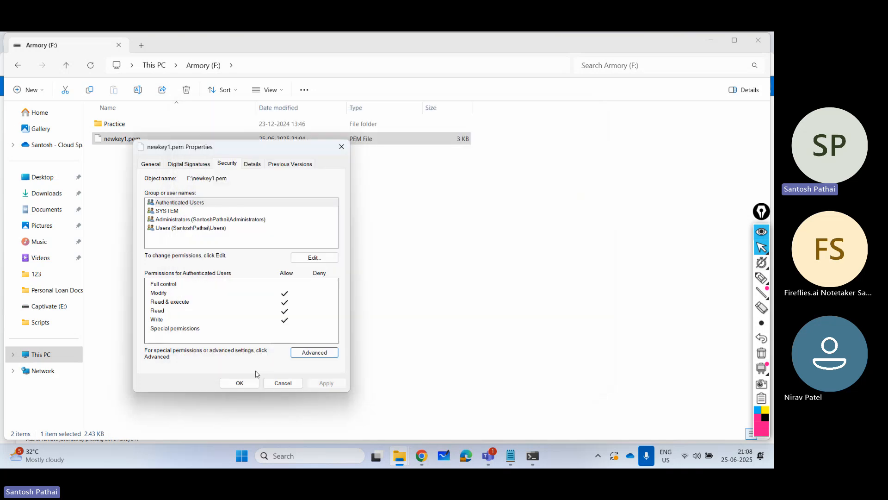
left_click(239, 383)
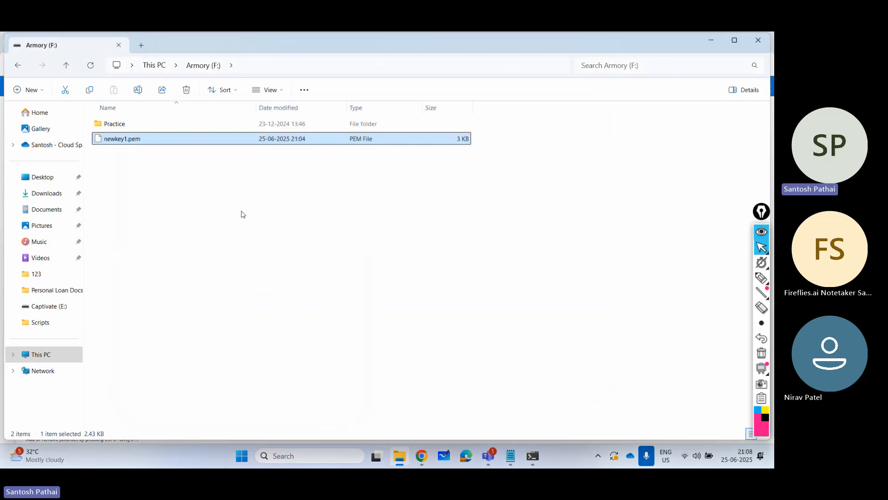
- Reopen the advanced security settings of newkey1.pem and remove the SYSTEM, Authenticated Users, and Users permission entries
right_click(136, 139)
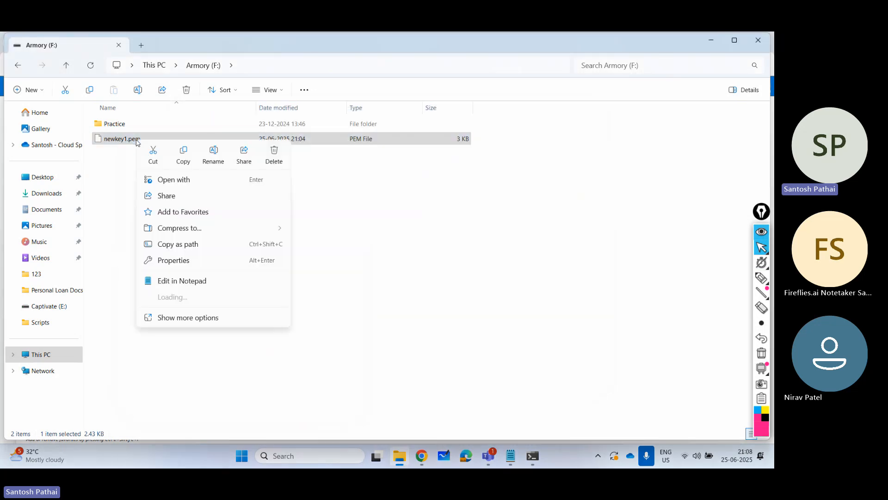
left_click(175, 260)
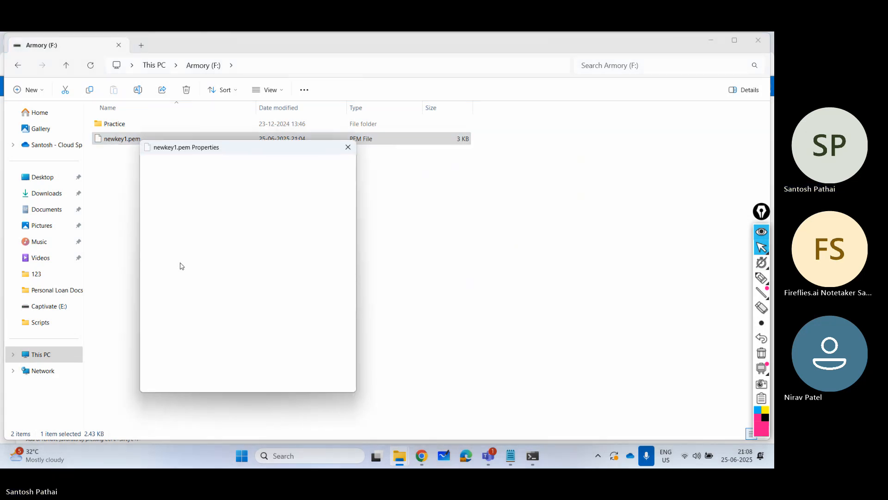
left_click(234, 164)
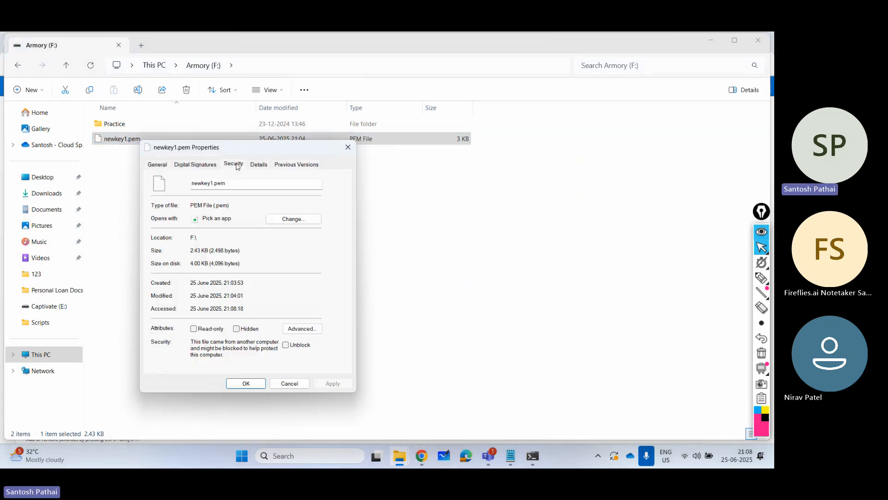
left_click(320, 352)
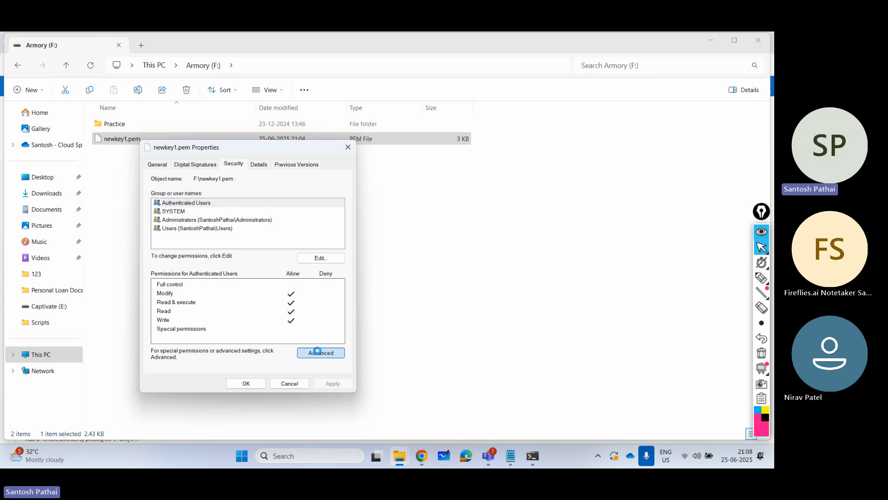
left_click(230, 240)
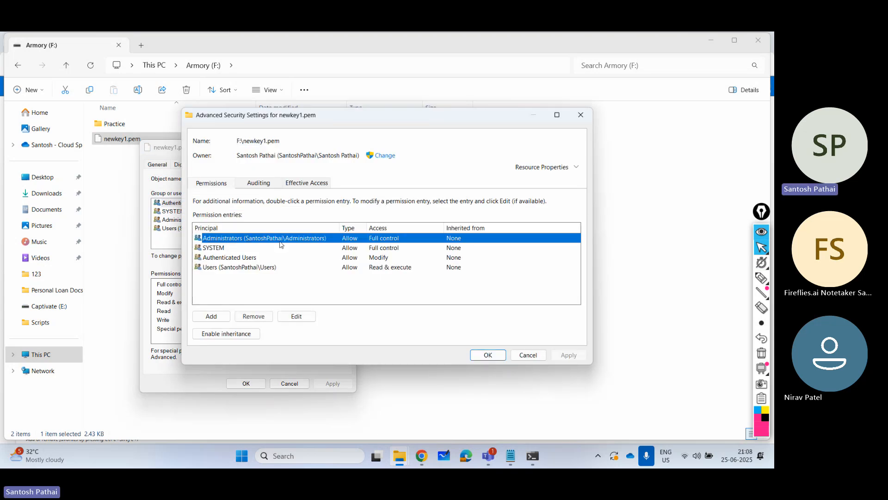
left_click(229, 249)
left_click(260, 314)
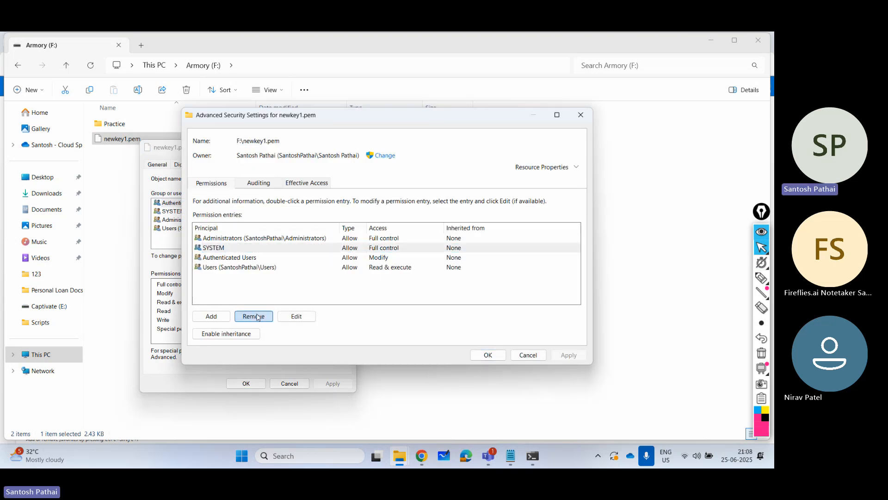
left_click(260, 315)
left_click(257, 316)
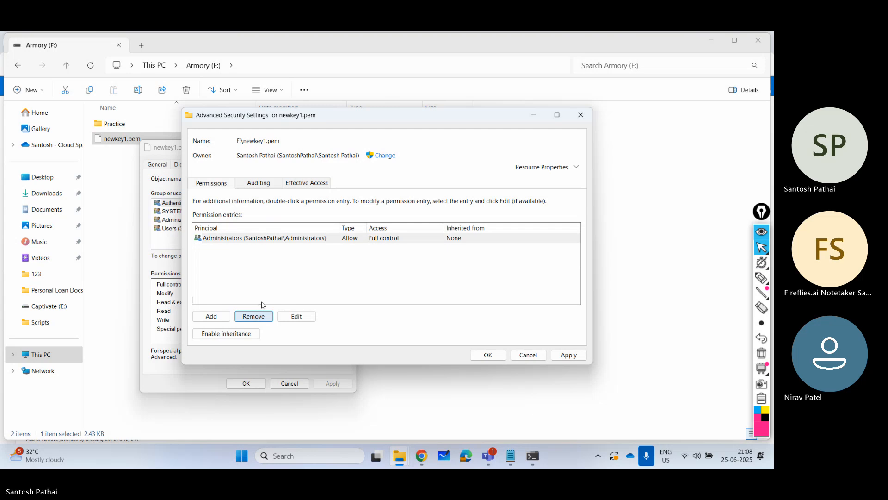
- Add a permission entry to newkey1.pem and select the file owner's local user account as its principal
left_click(216, 315)
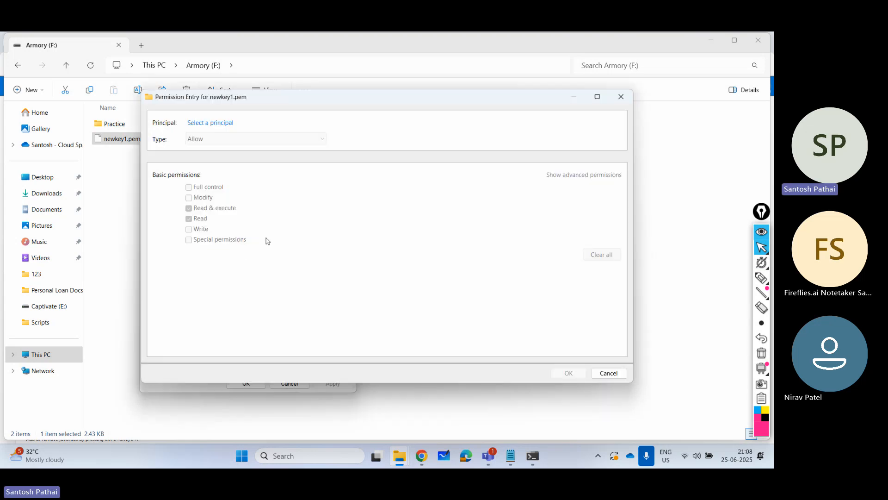
left_click(205, 123)
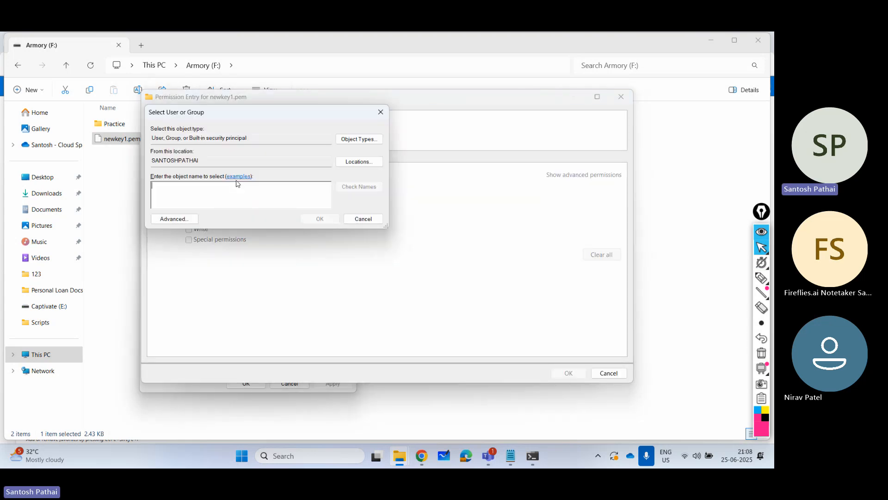
left_click(359, 187)
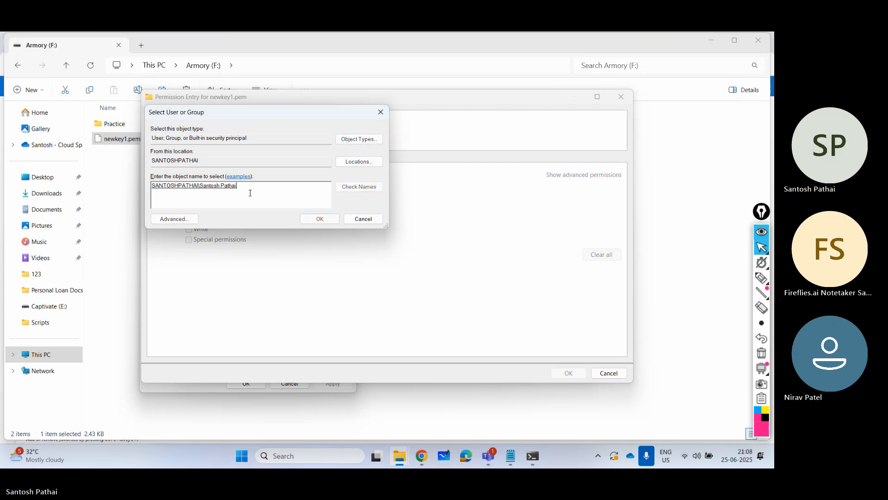
left_click(310, 219)
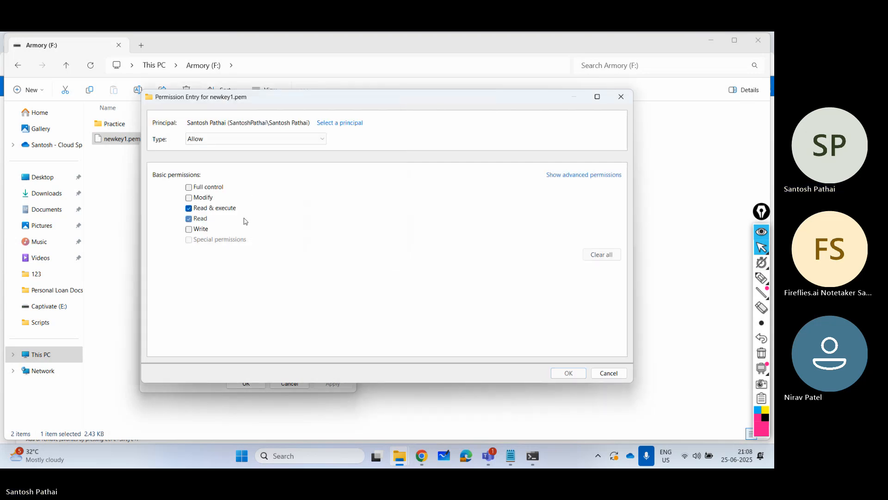
- Grant the owner's account Full control of newkey1.pem and confirm the permission, security and file properties
left_click(189, 187)
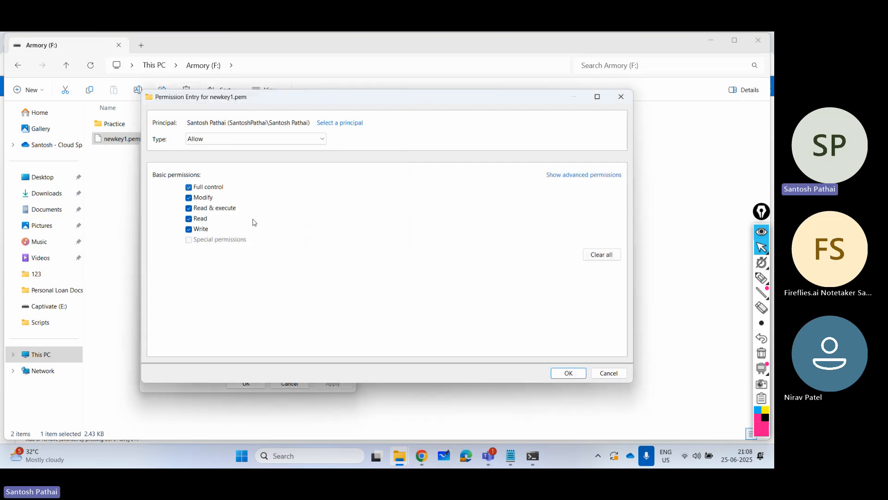
left_click(568, 372)
left_click(486, 354)
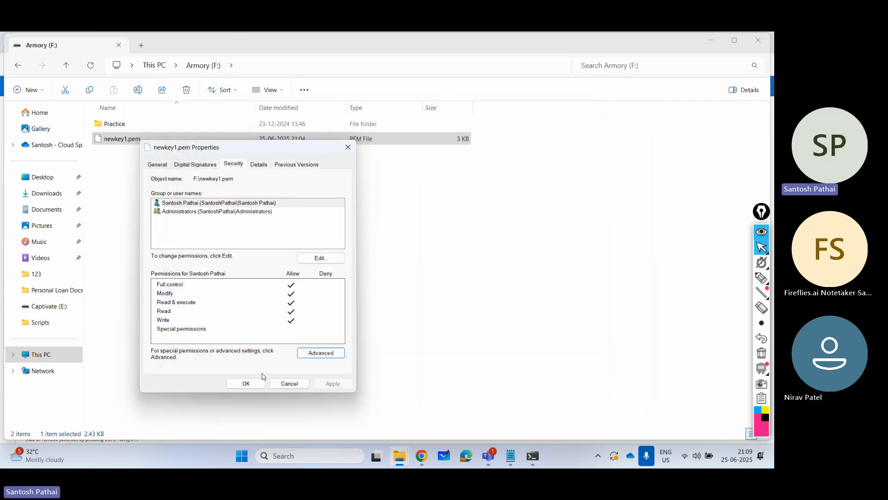
left_click(247, 384)
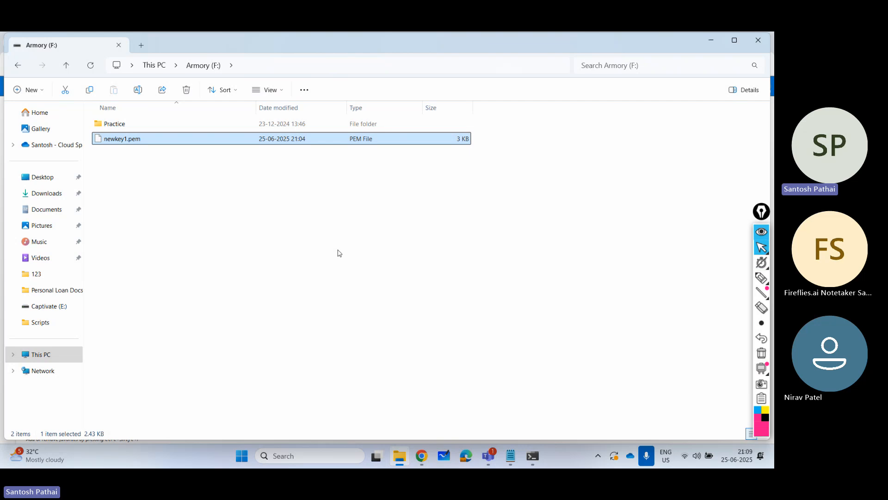
- Switch back to the terminal and highlight the earlier ssh -i newkey1.pem command
left_click(532, 456)
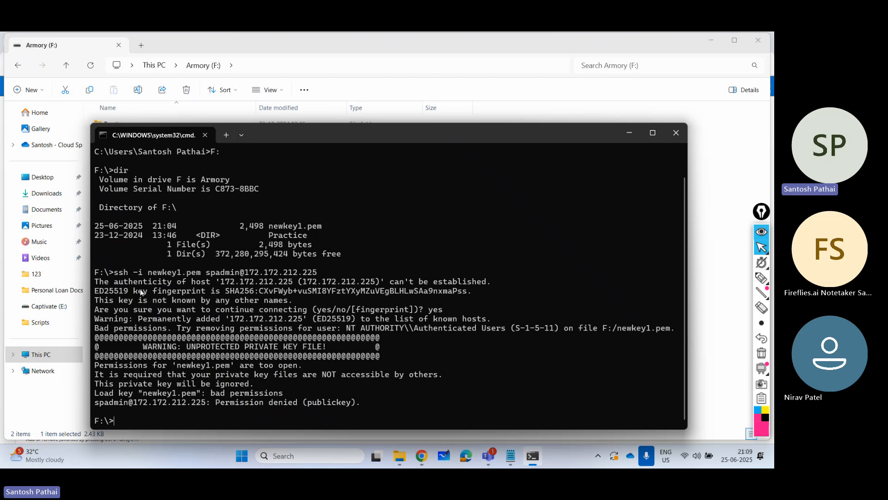
left_click_drag(114, 272, 317, 273)
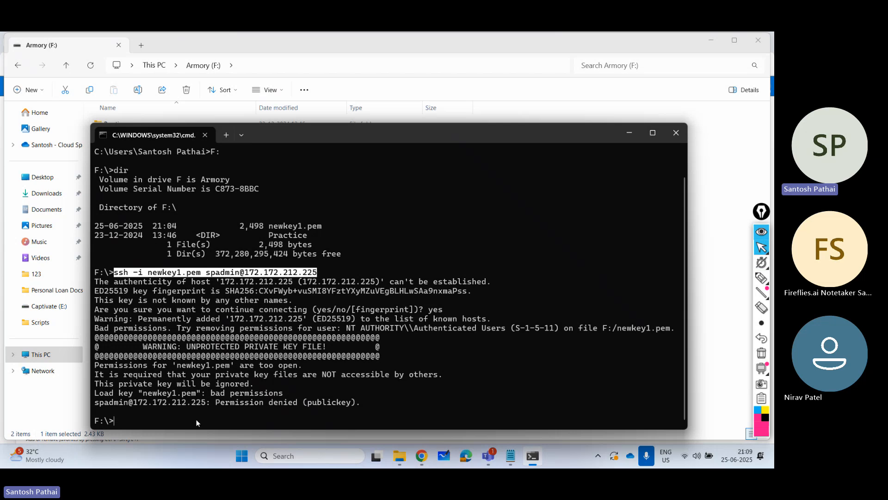
left_click(226, 423)
type("ch")
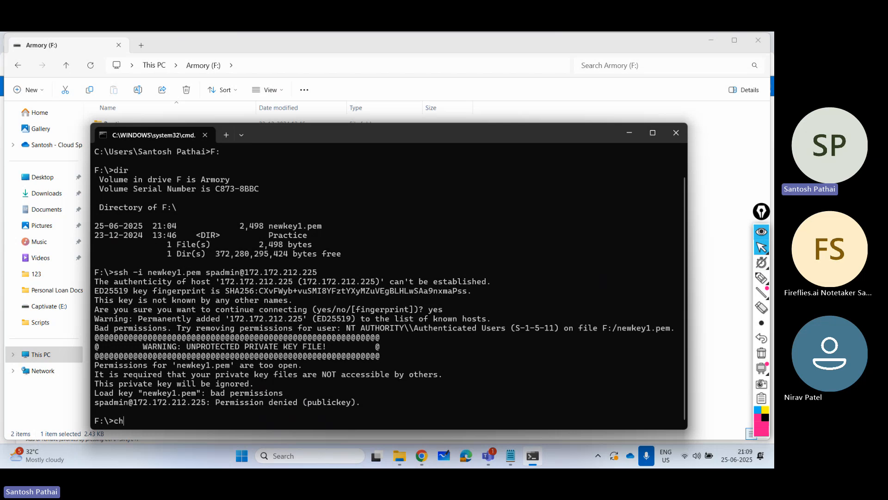
type("mod 400")
key("BackSpace")
key("BackSpace")
key("BackSpace")
key("BackSpace")
key("BackSpace")
key("BackSpace")
key("BackSpace")
key("BackSpace")
key("BackSpace")
key("Up")
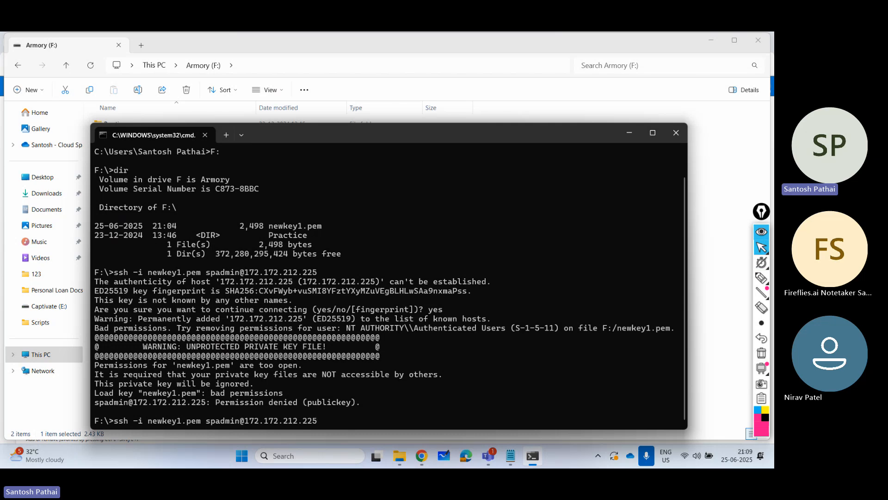
key("Return")
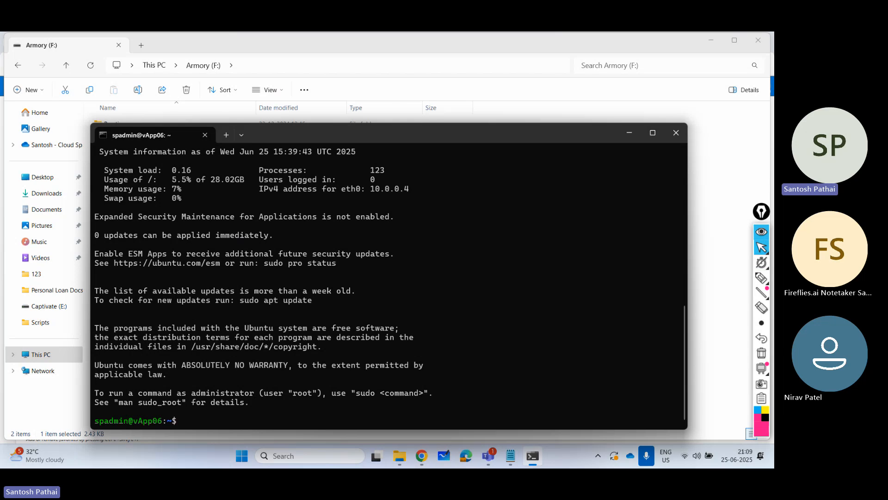
type("hostname")
key("Return")
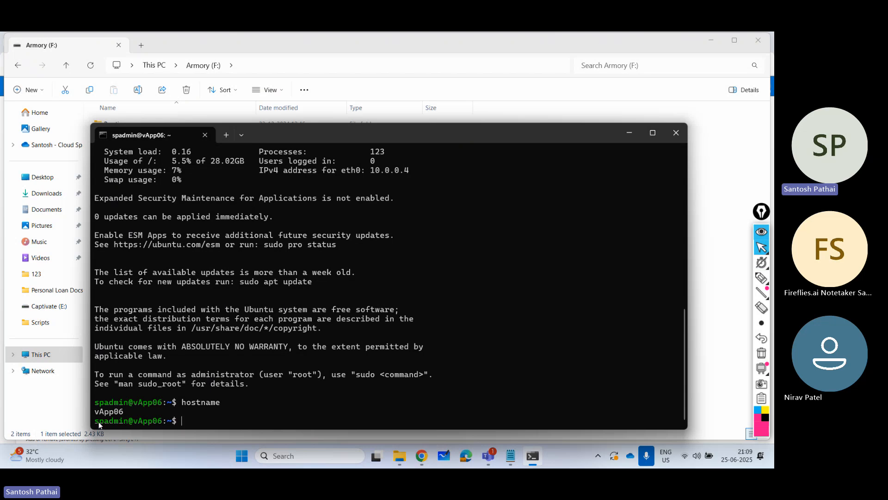
left_click_drag(95, 421, 162, 421)
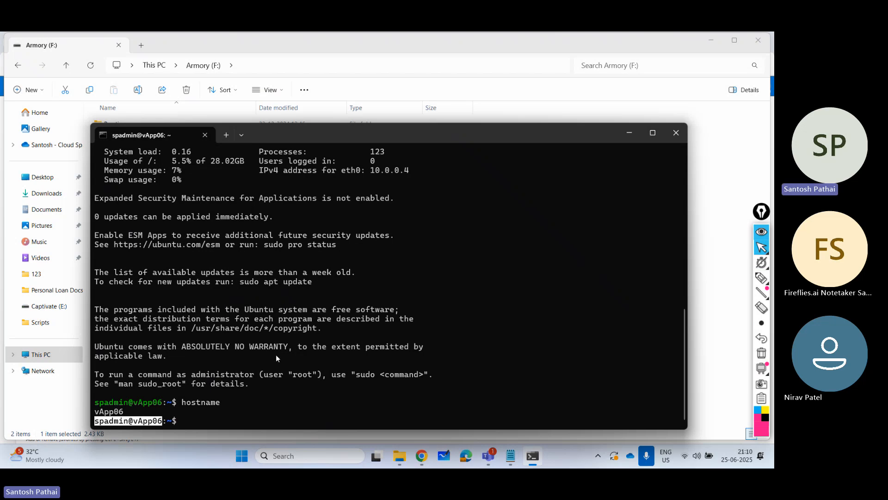
- Close the terminal session and minimize the Armory (F:) window to return to the vApp06 Connect page
left_click(676, 133)
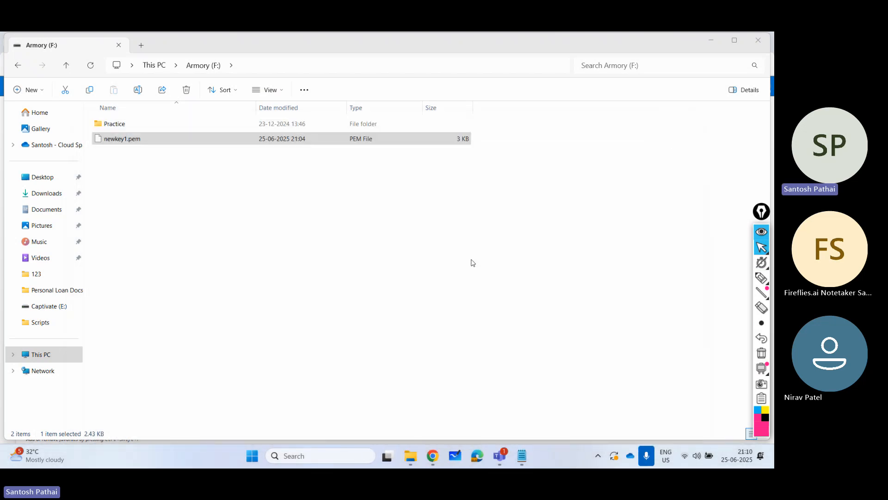
left_click(711, 40)
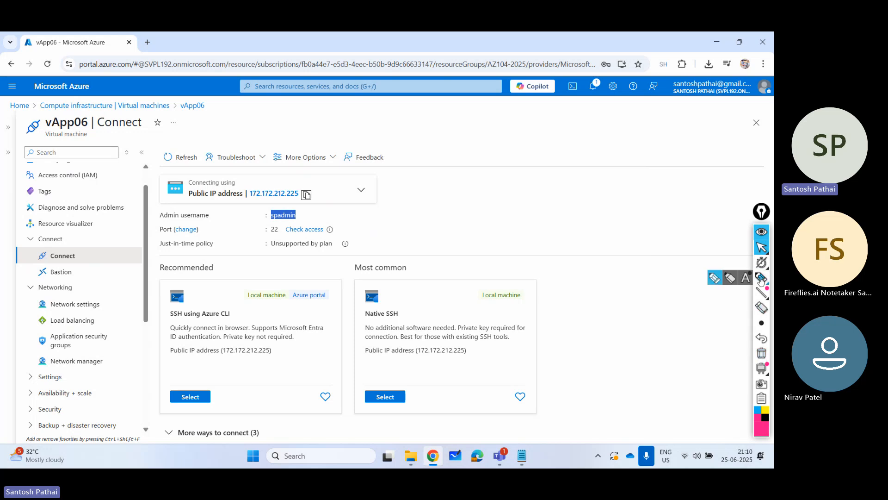
- Handwrite "pem" with a cross and an underlined "ppk" over the Connect page, clear the annotations and restore the normal pointer
left_click(762, 277)
mouse_move(486, 218)
left_mouse_down()
mouse_move(589, 176)
mouse_move(569, 186)
left_mouse_up()
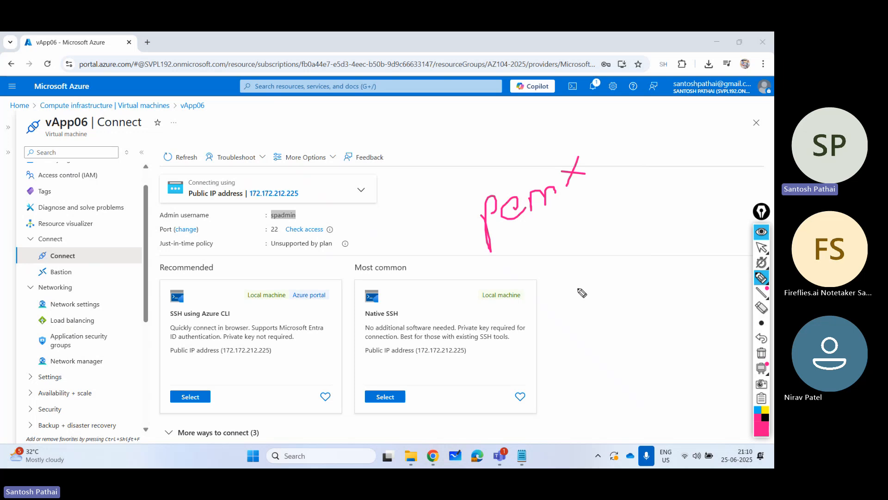
mouse_move(581, 290)
left_mouse_down()
mouse_move(583, 278)
mouse_move(606, 306)
left_mouse_up()
left_click_drag(603, 266, 610, 254)
left_click_drag(615, 217, 623, 257)
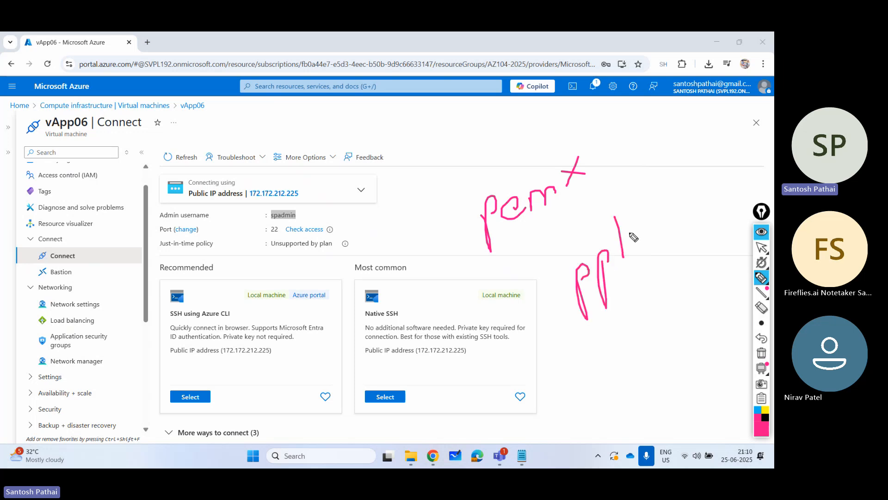
left_click_drag(637, 214, 660, 240)
left_click_drag(678, 273, 590, 330)
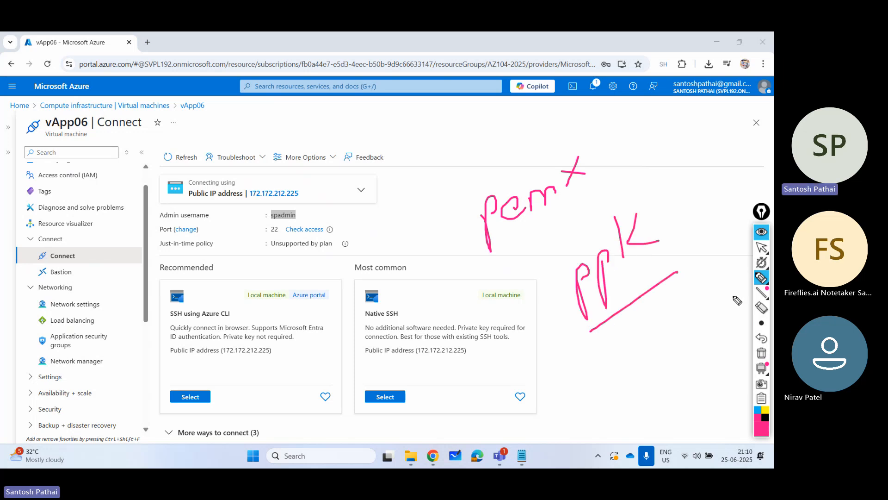
left_click(763, 351)
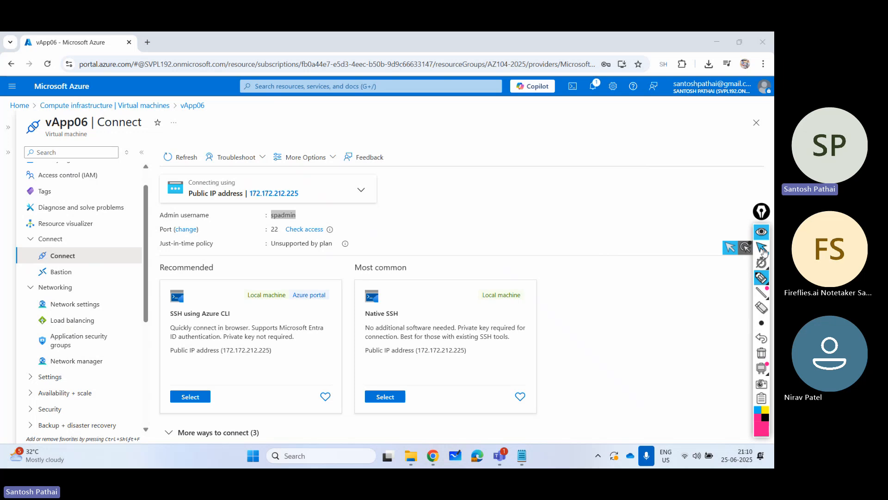
left_click(762, 247)
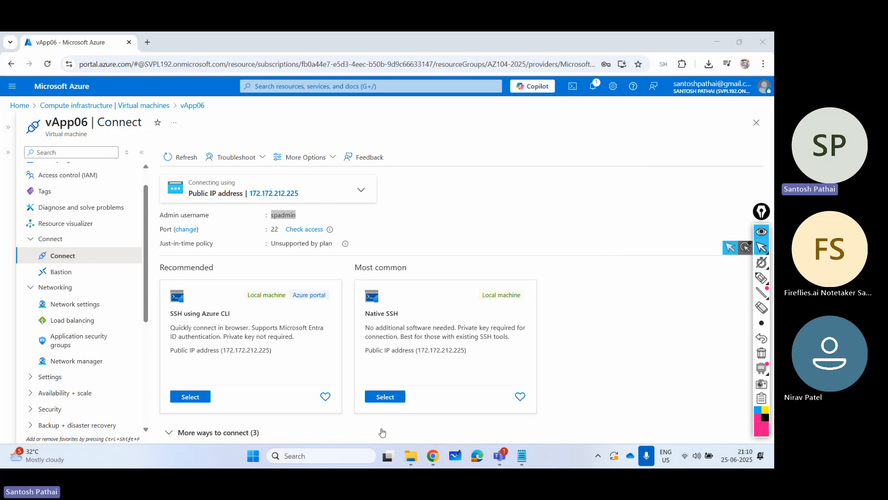
- Search Windows for puttygen and launch PuTTYgen
left_click(340, 459)
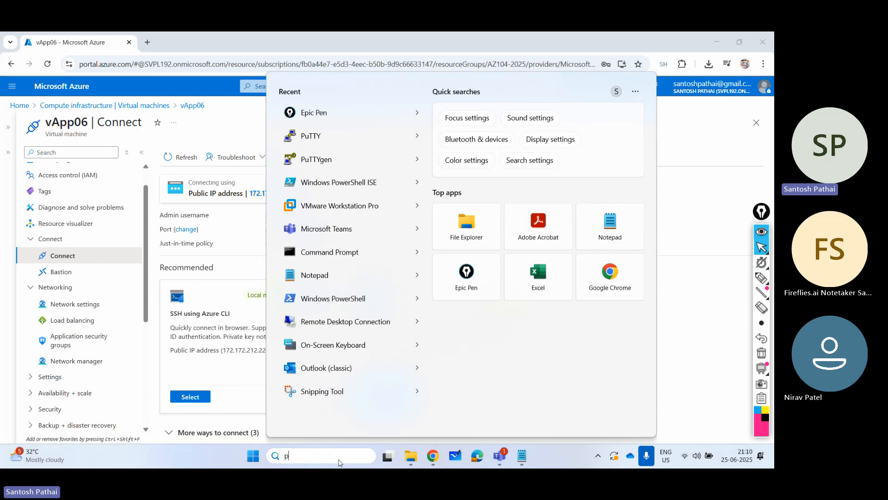
type("puttygen")
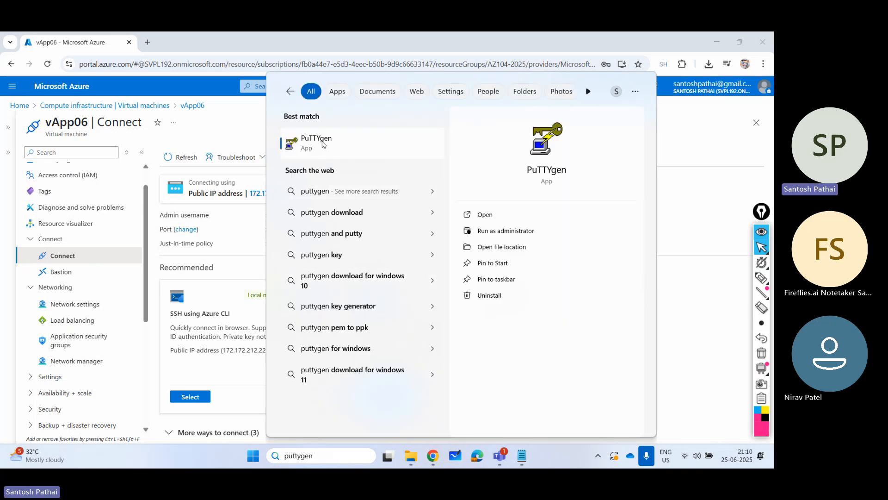
left_click(323, 144)
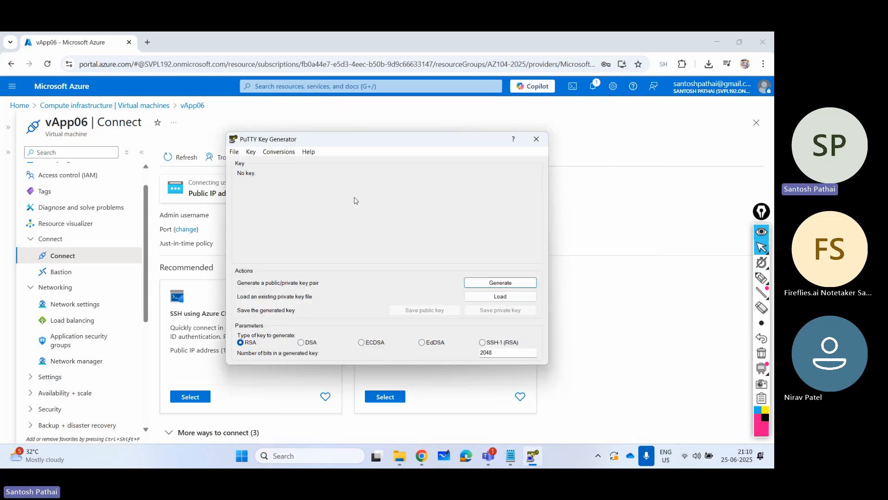
- Load newkey1.pem from the Armory (F:) drive into PuTTYgen with All Files shown, and dismiss the import notice
left_click(498, 296)
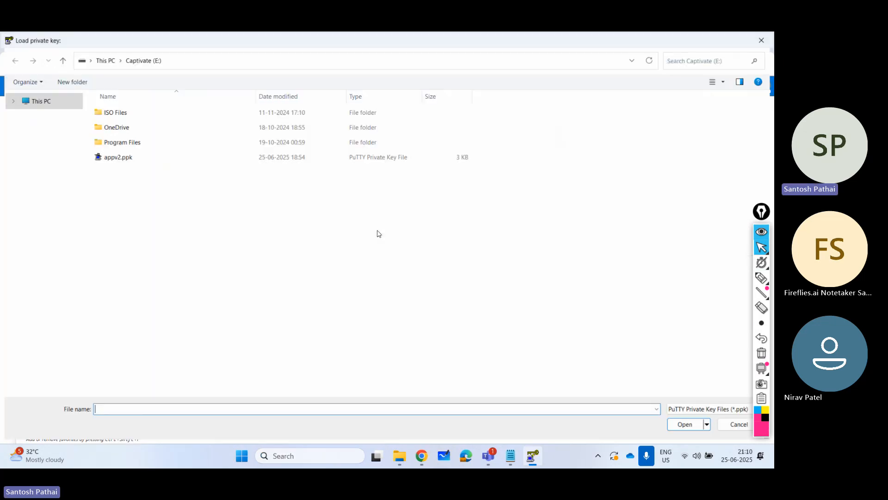
left_click(54, 343)
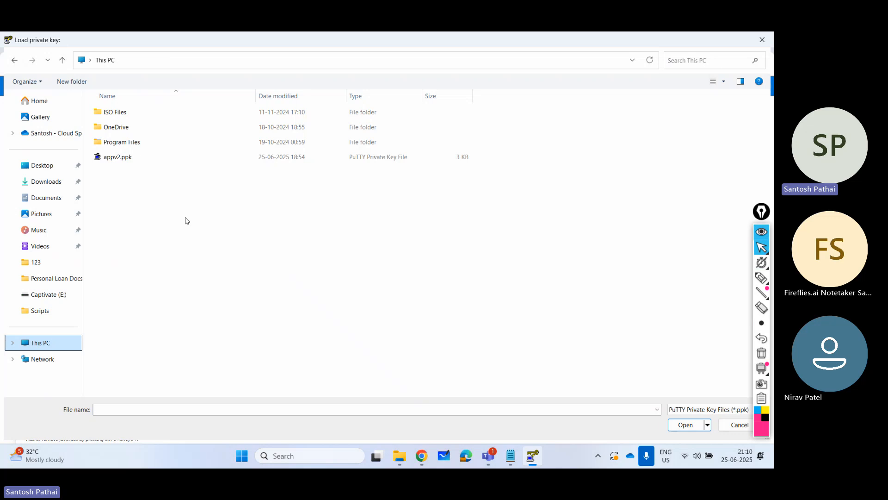
double_click(379, 130)
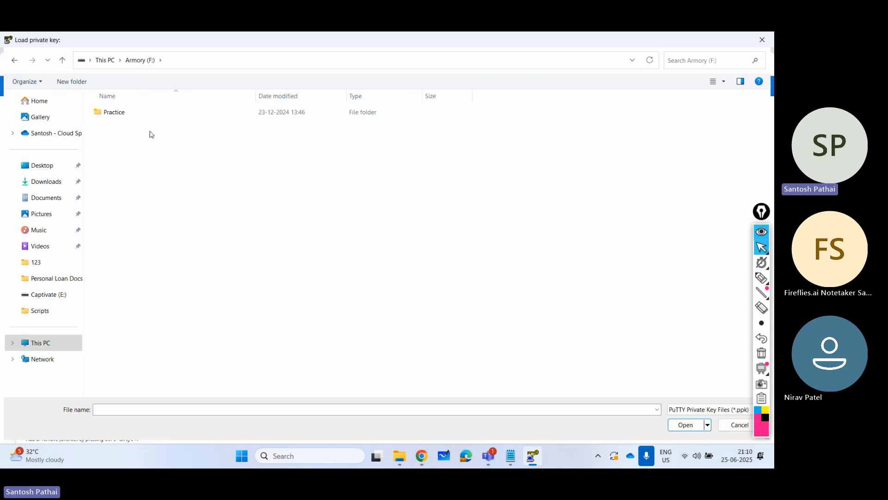
left_click(698, 411)
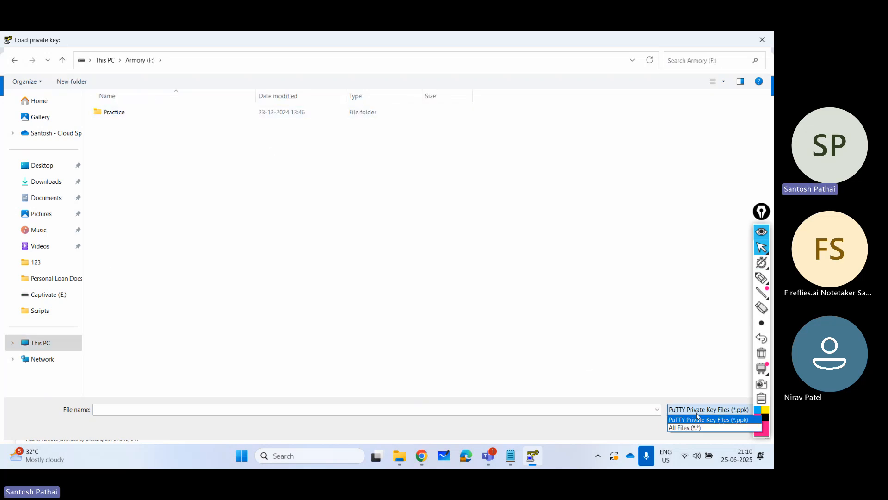
left_click(699, 425)
left_click(132, 133)
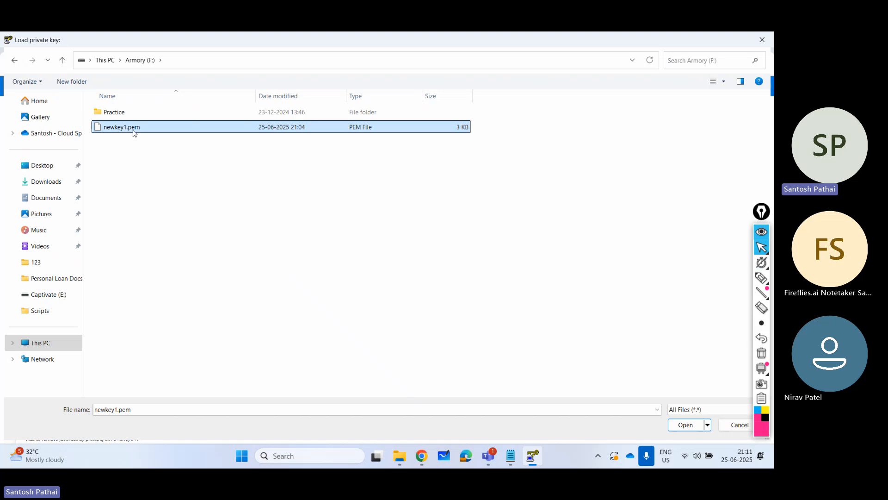
left_click(684, 424)
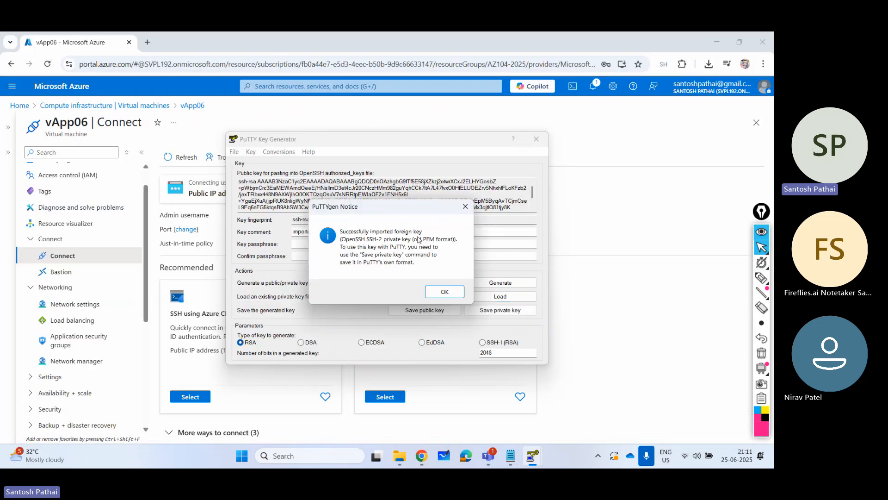
left_click(445, 291)
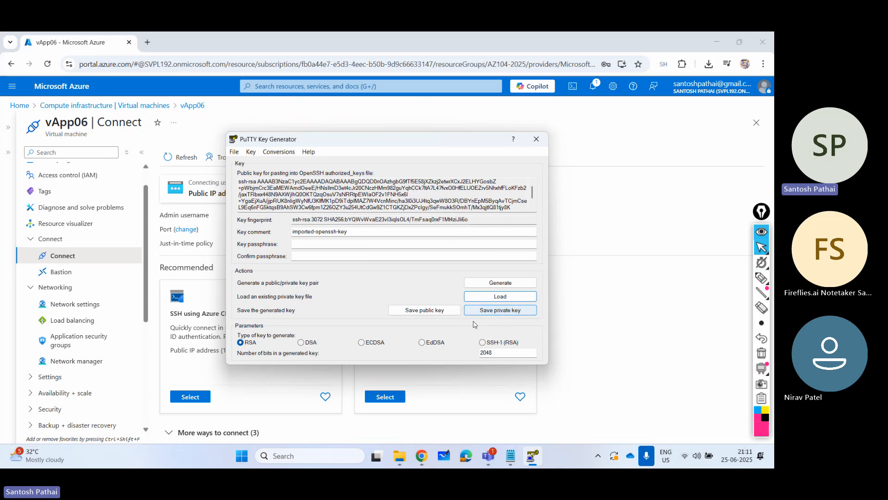
- Save the private key without a passphrase as privatekey1 in PPK format on the Armory (F:) drive, and close PuTTYgen
left_click(489, 313)
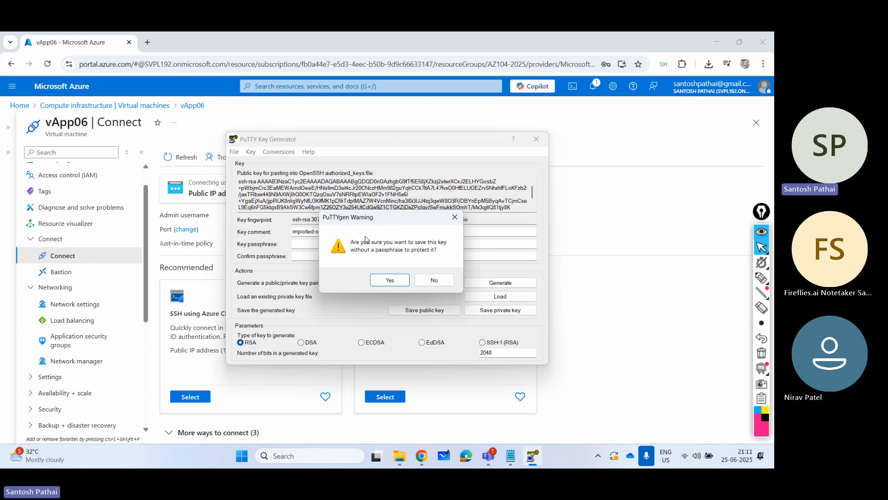
left_click(384, 279)
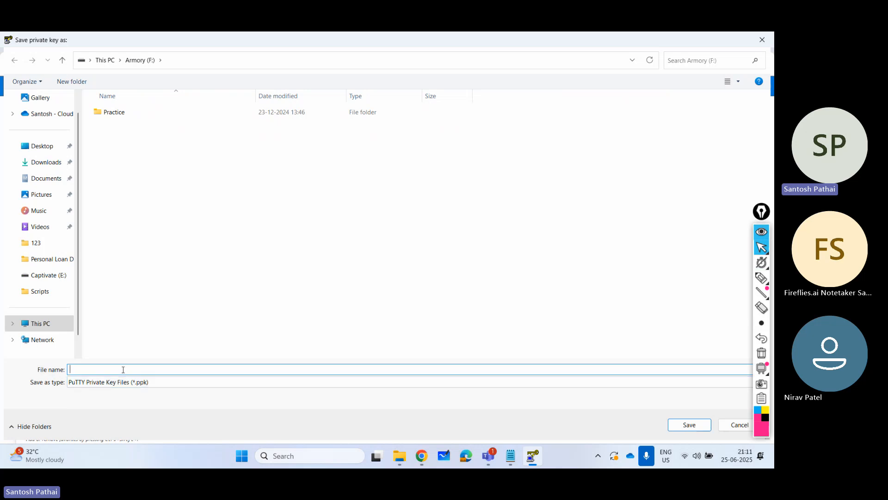
type("newkey")
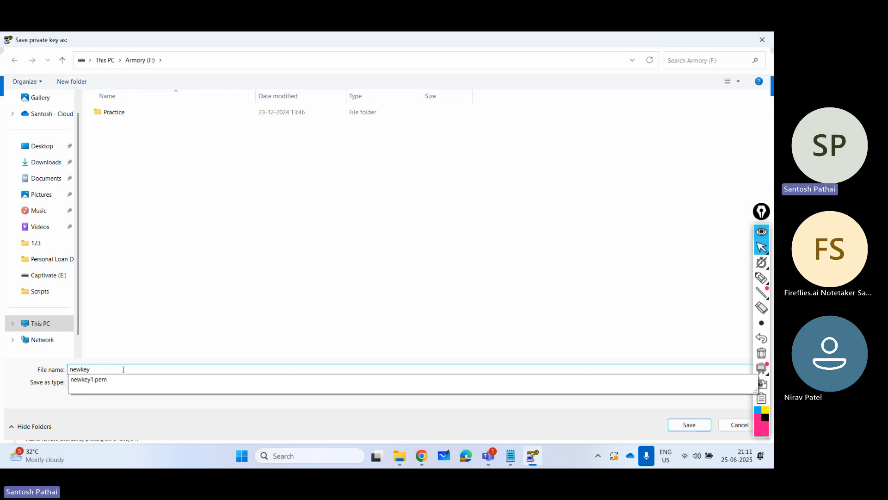
key("ctrl+a")
key("BackSpace")
type("private")
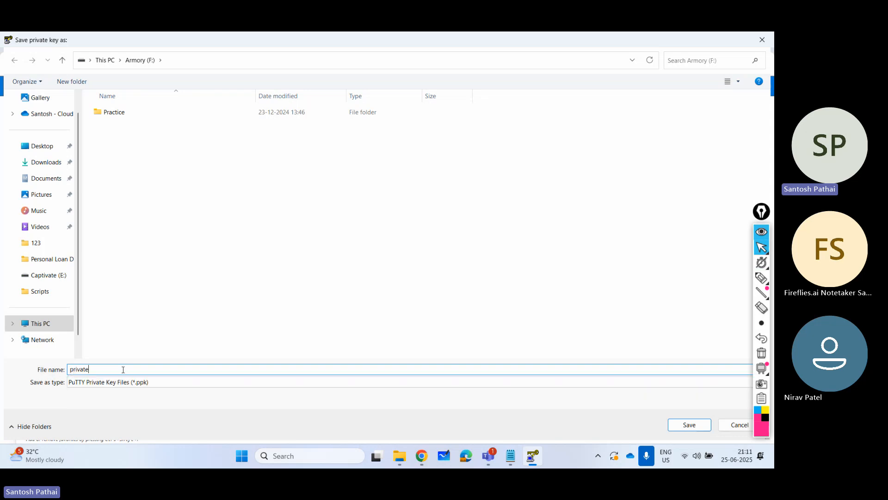
type("key1")
key("Return")
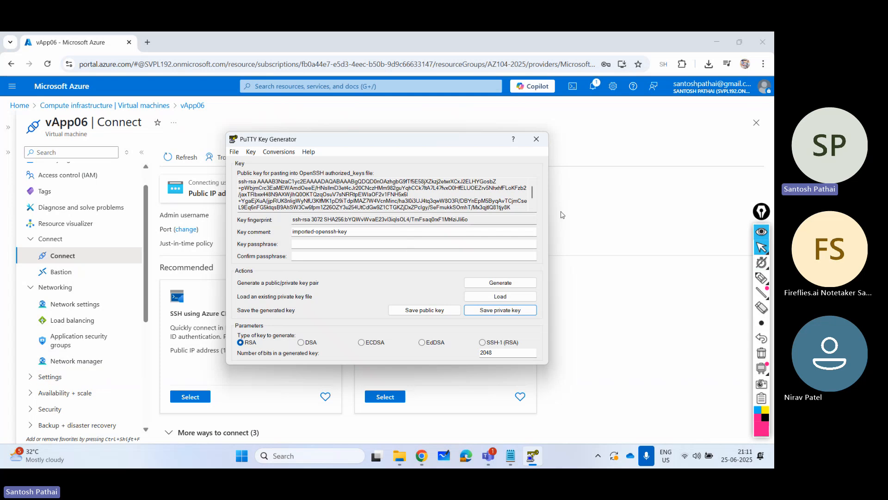
left_click(538, 141)
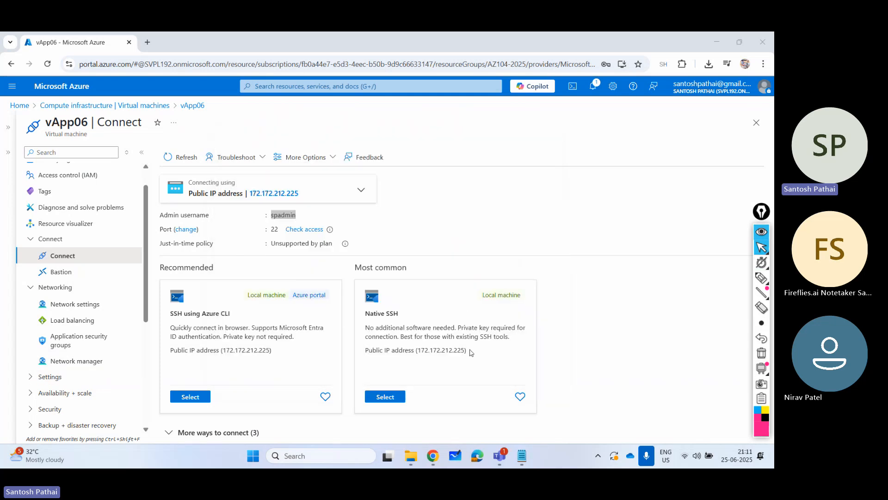
- Search Windows for putty and launch PuTTY
left_click(341, 455)
type("putty")
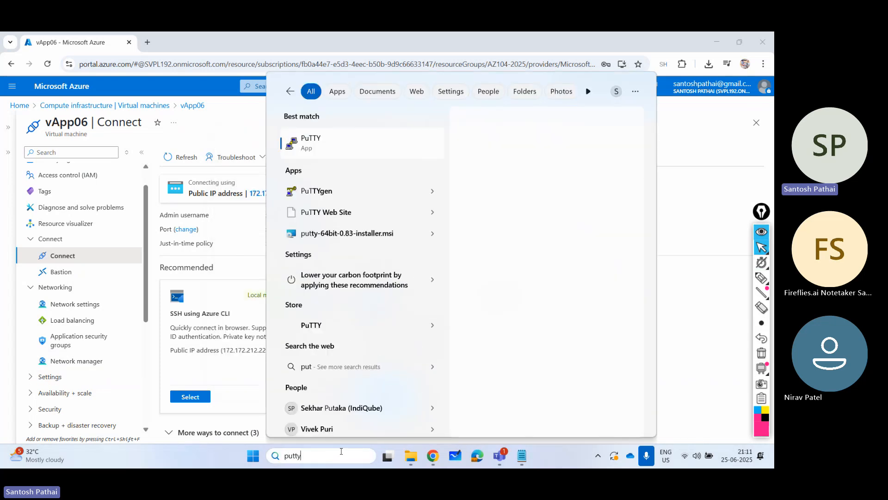
key("Return")
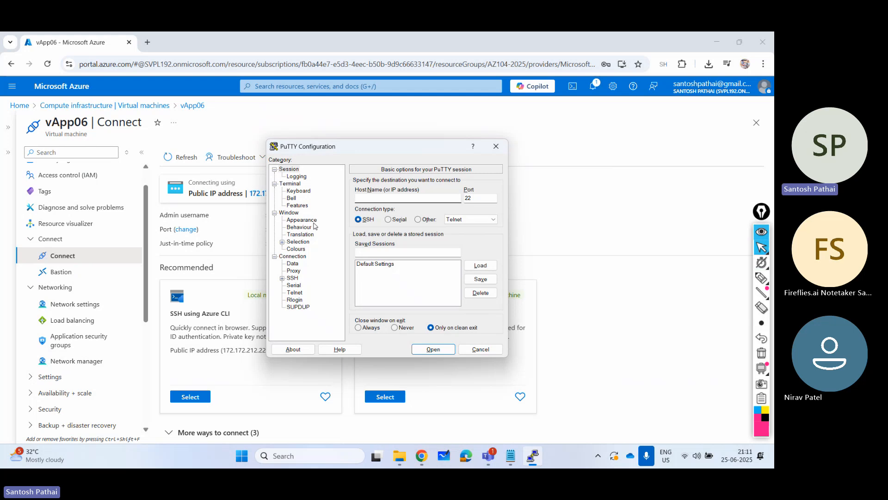
- Set the PuTTY terminal window font to Lucida Console, size 20
left_click(313, 222)
left_click(481, 241)
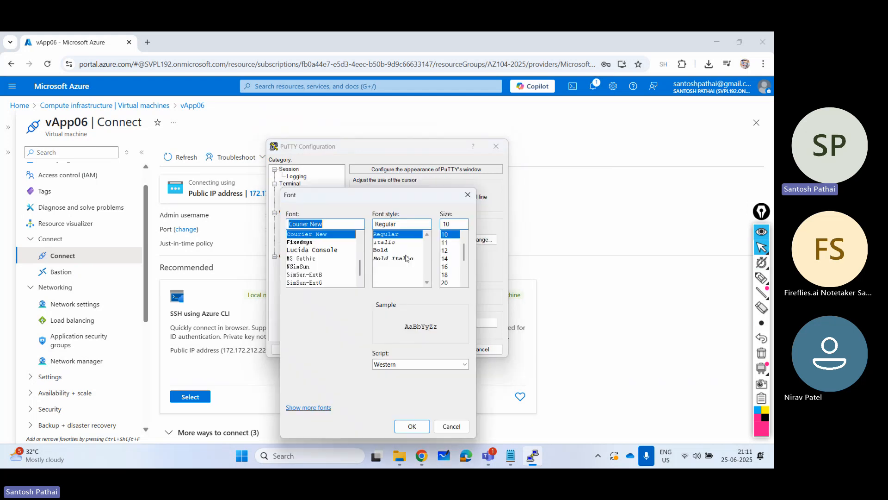
left_click(321, 250)
left_click(446, 283)
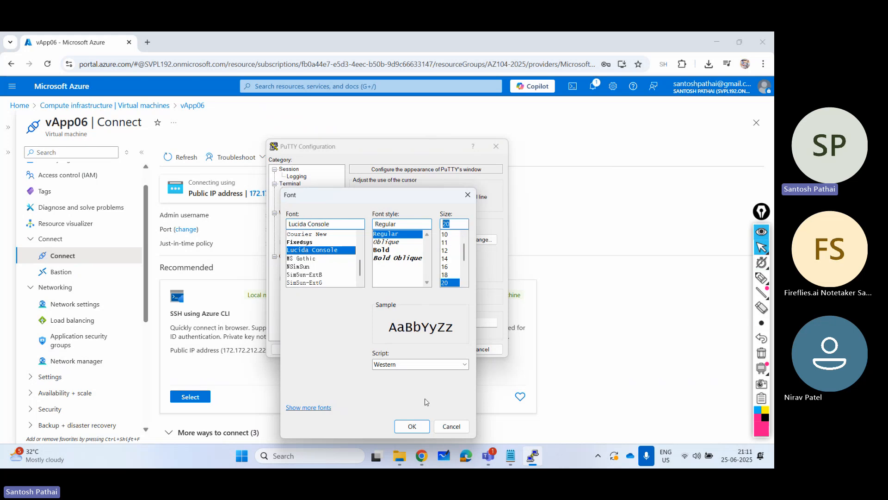
left_click(410, 425)
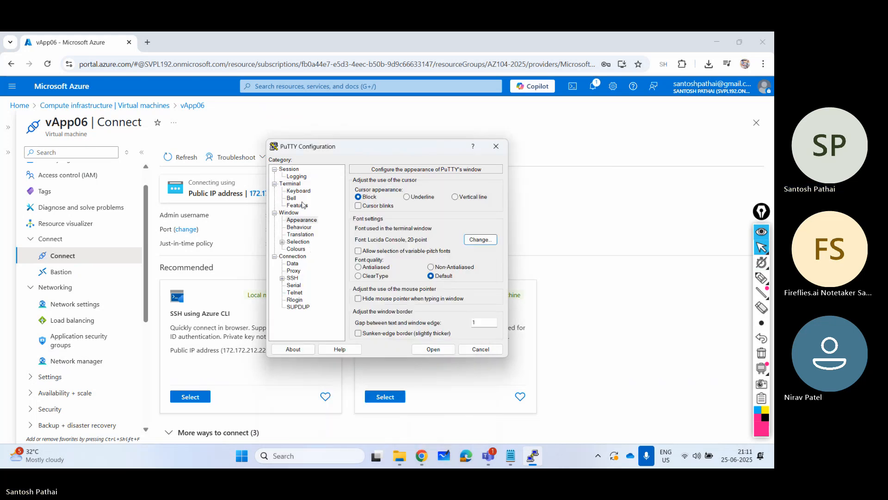
- Copy vApp06's public IP address 172.172.212.225 from the Connect page into PuTTY's host name, and expand the SSH and Auth categories
left_click(296, 170)
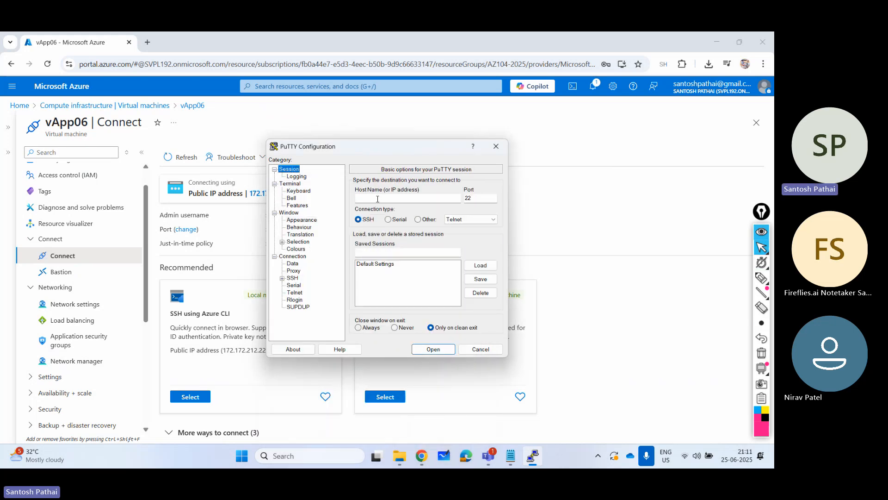
left_click(234, 126)
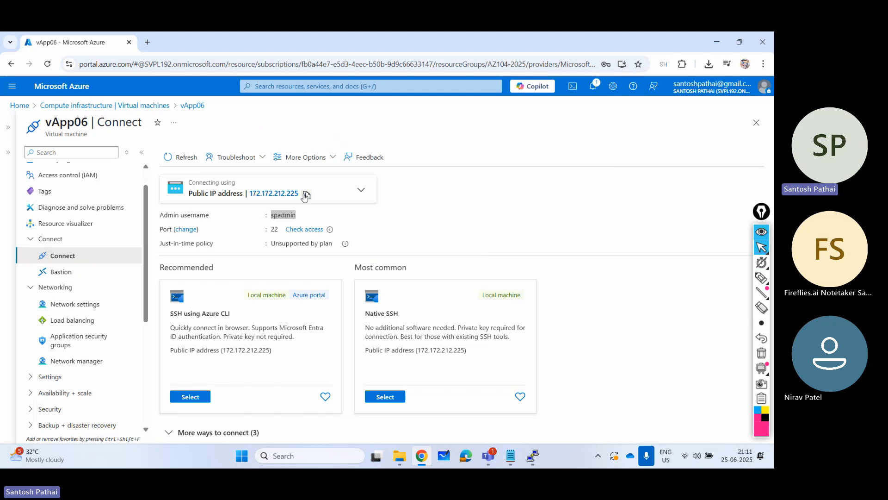
left_click(306, 195)
key("alt+Tab")
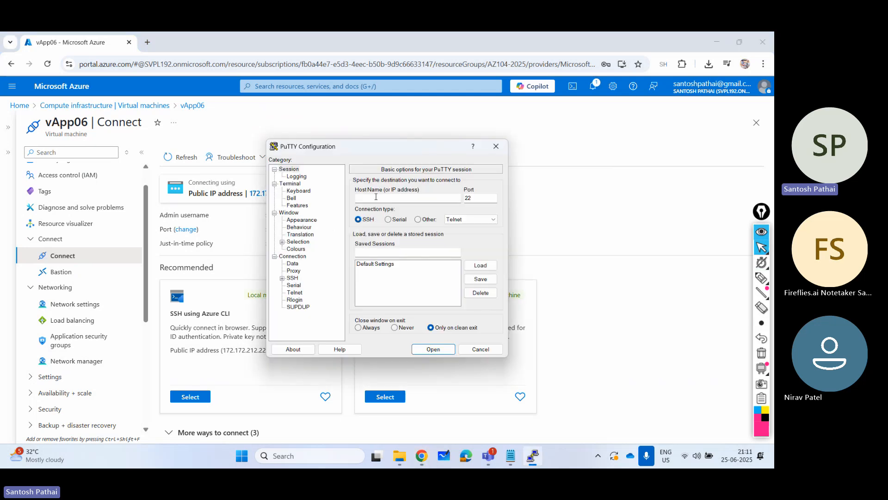
left_click(376, 197)
key("ctrl+v")
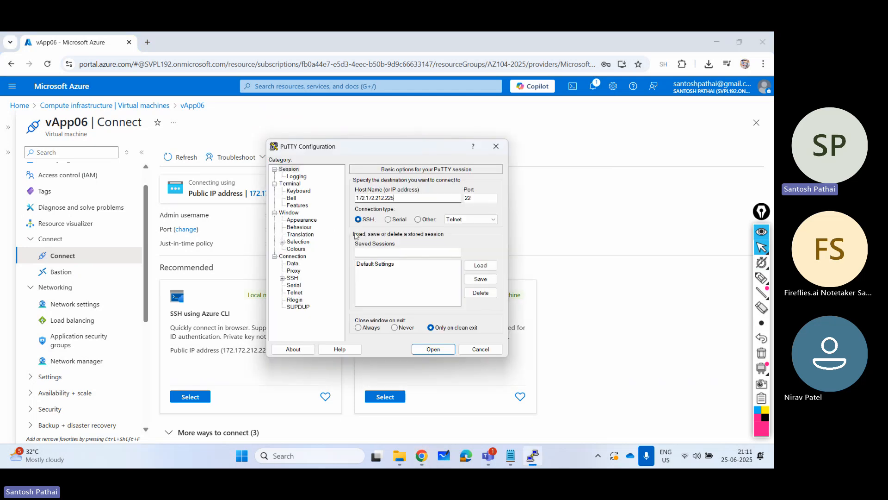
left_click(282, 278)
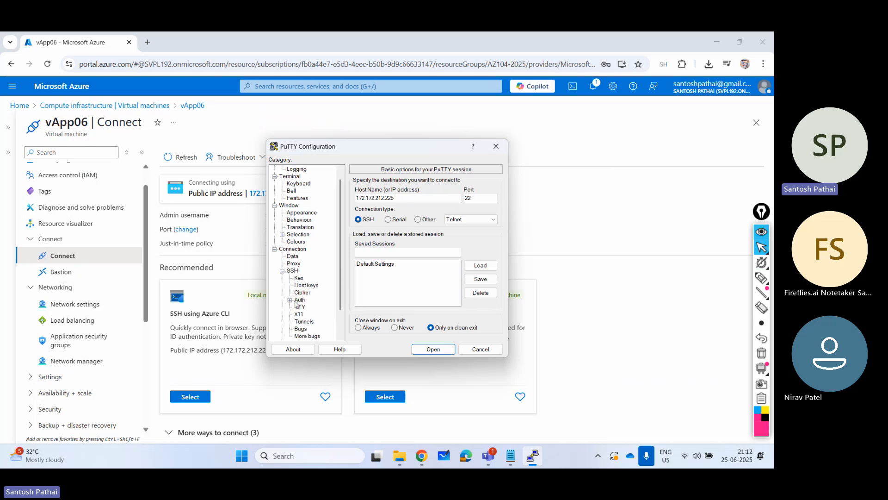
left_click(290, 301)
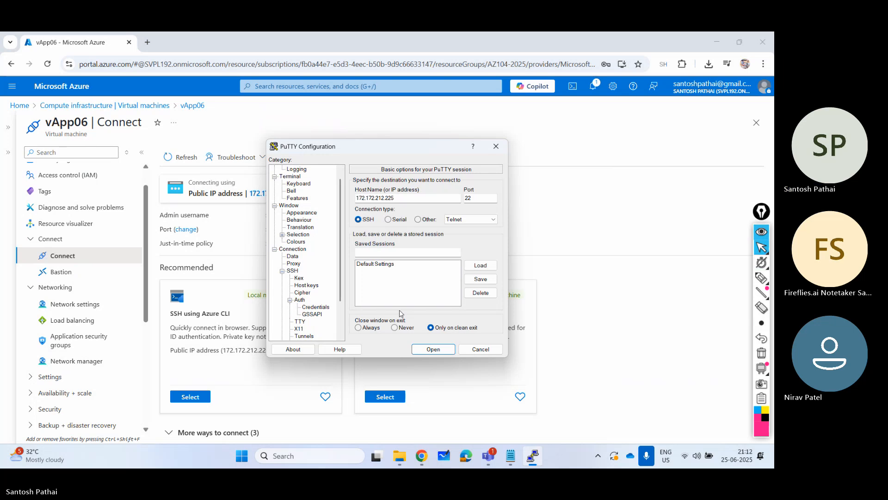
- Mark Connection, SSH, Auth and Credentials in the category tree with the pen, clear the annotations and restore the normal pointer
left_click(762, 277)
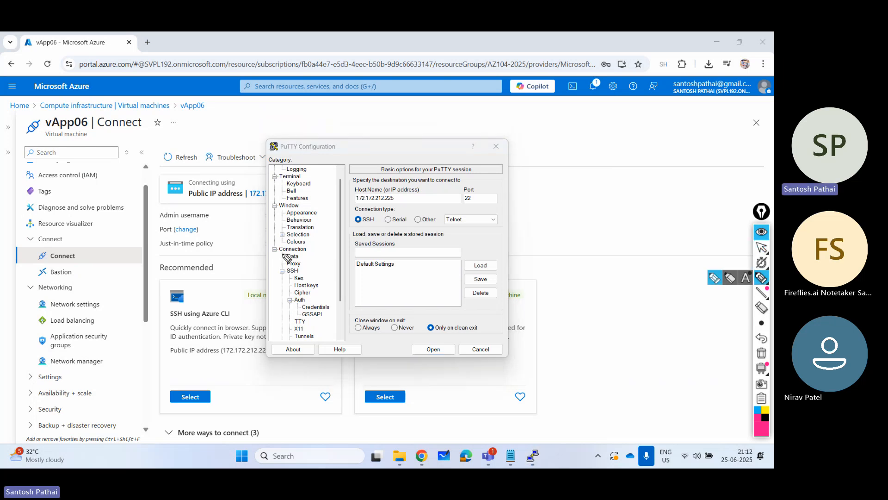
left_click_drag(274, 253, 328, 253)
left_click_drag(284, 273, 310, 270)
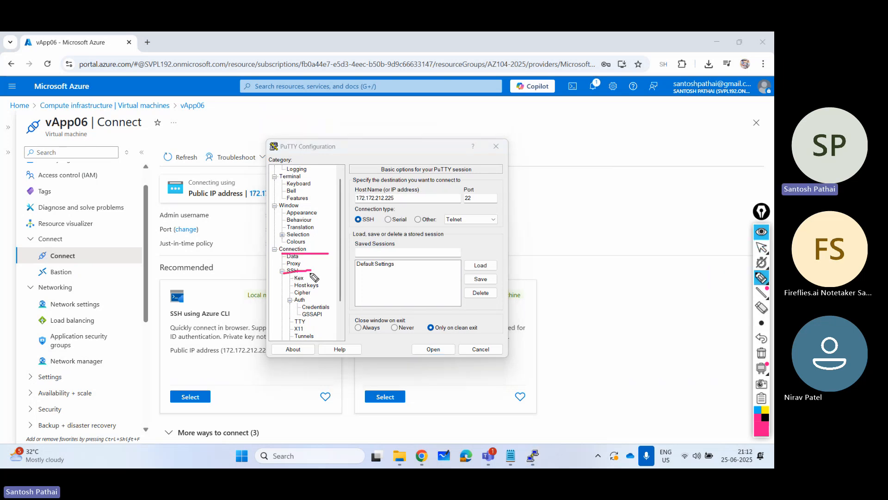
mouse_move(293, 306)
left_mouse_down()
mouse_move(318, 293)
mouse_move(319, 311)
mouse_move(332, 310)
left_mouse_up()
left_click(761, 292)
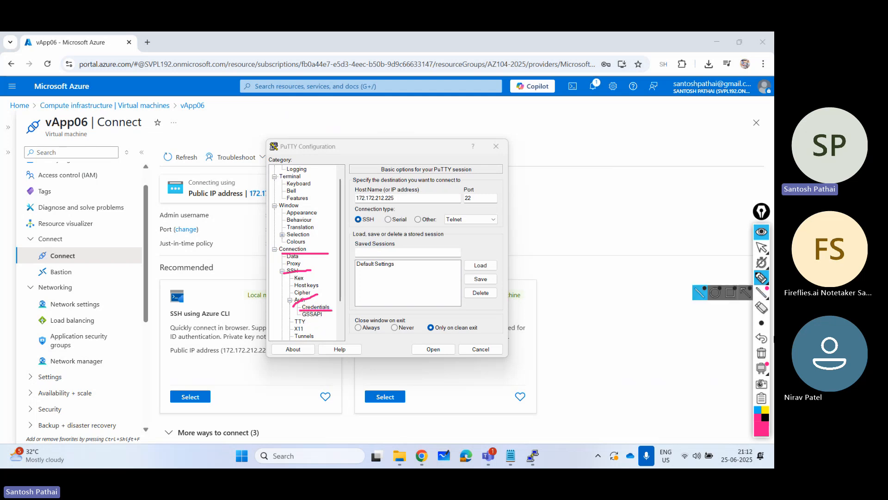
left_click(761, 353)
left_click(761, 247)
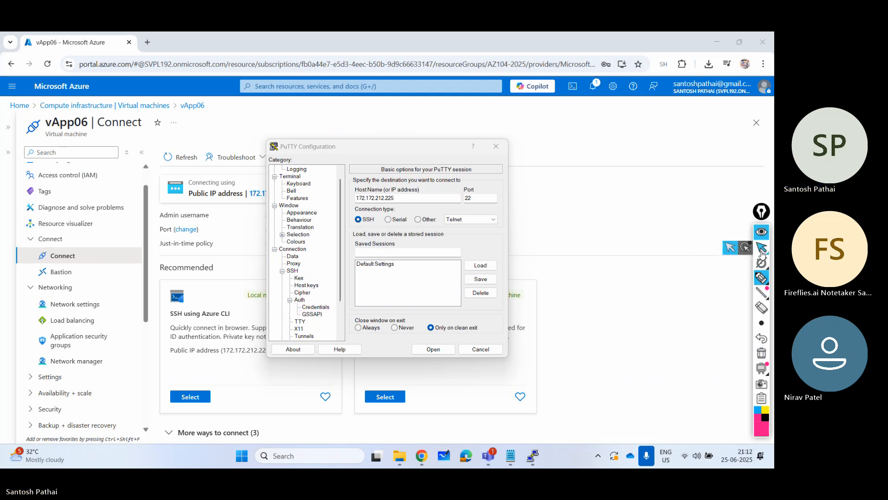
- Set privatekey1.ppk from the Armory (F:) drive as the private key file for authentication in the SSH credentials
left_click(315, 307)
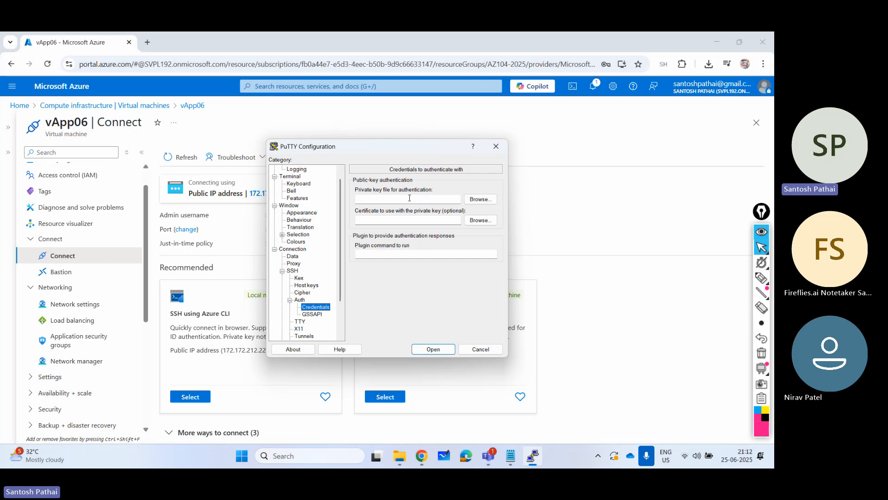
left_click(480, 199)
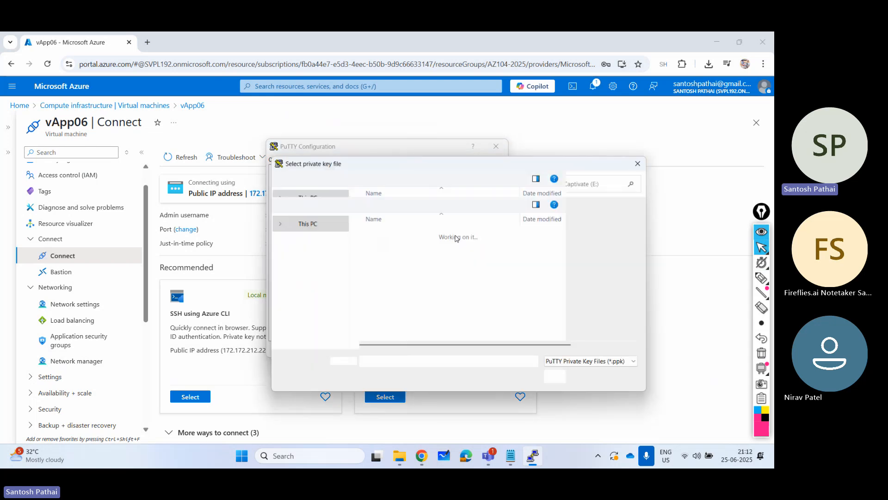
left_click(312, 318)
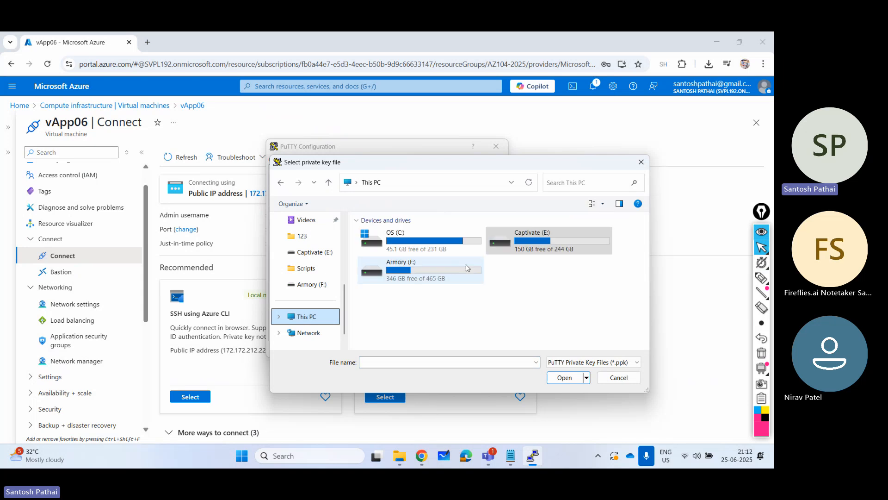
double_click(471, 265)
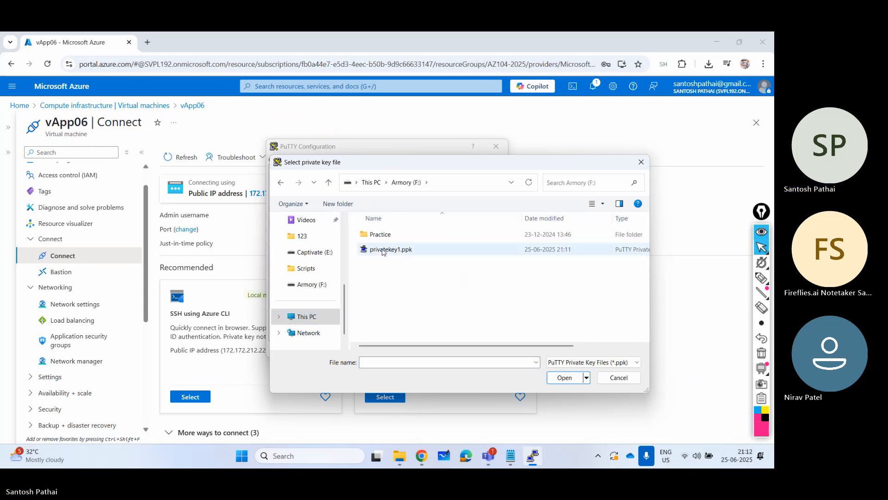
left_click(391, 250)
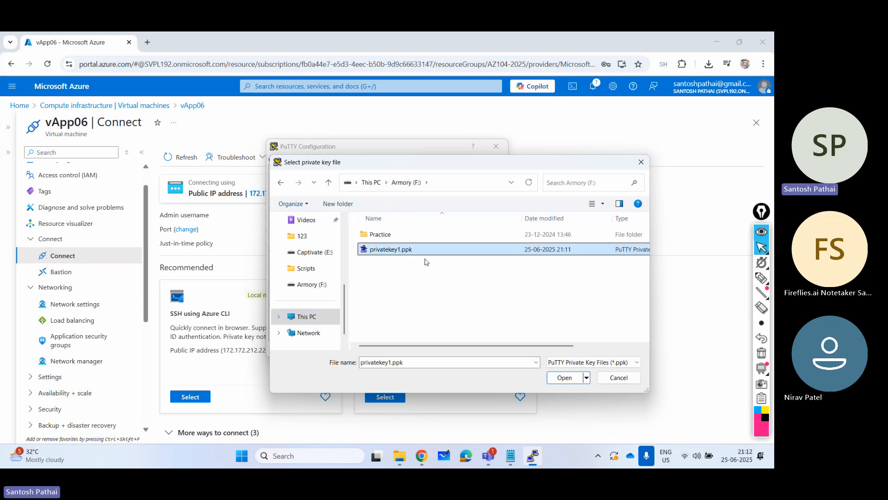
left_click(564, 378)
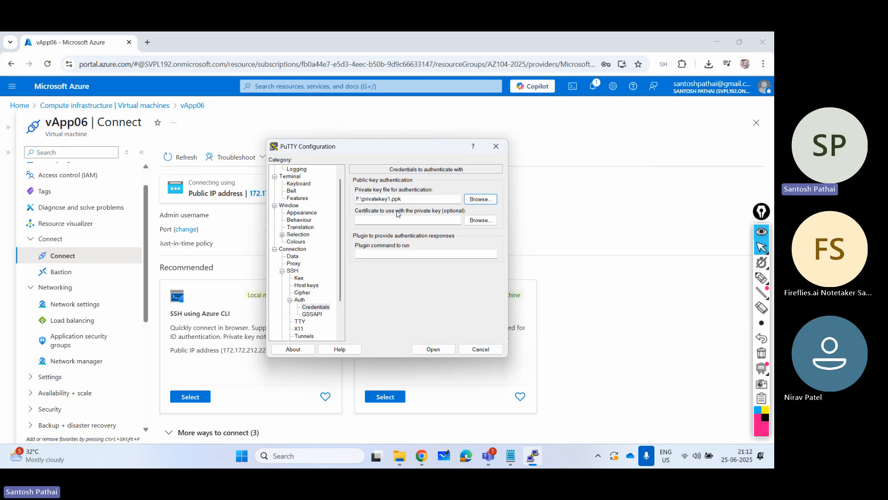
- Open the SSH session, accept the server's host key and log in as spadmin
left_click(430, 352)
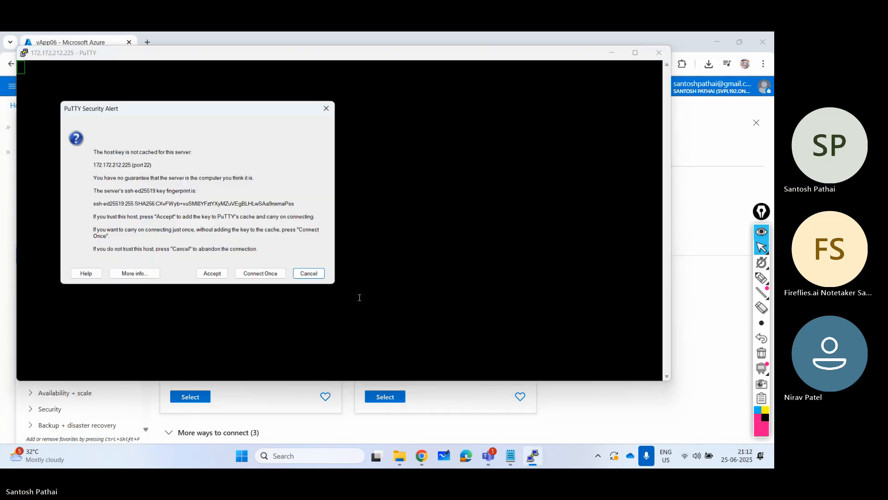
left_click(211, 273)
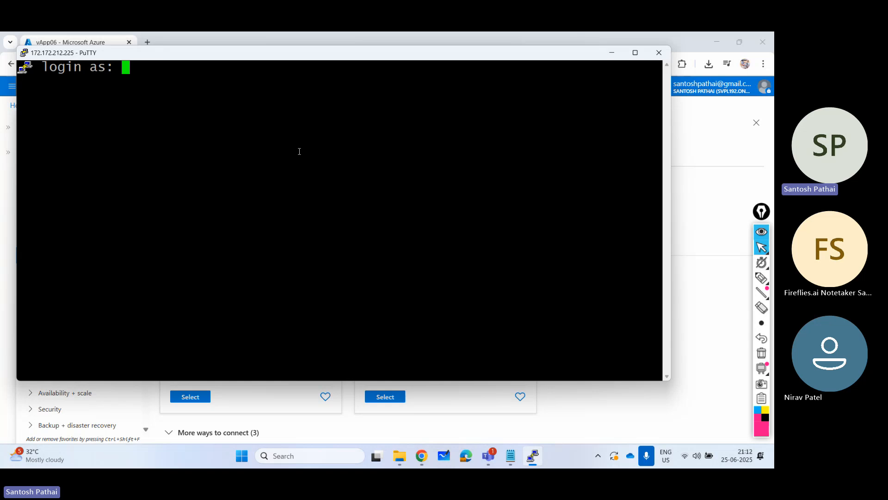
type("spadmin")
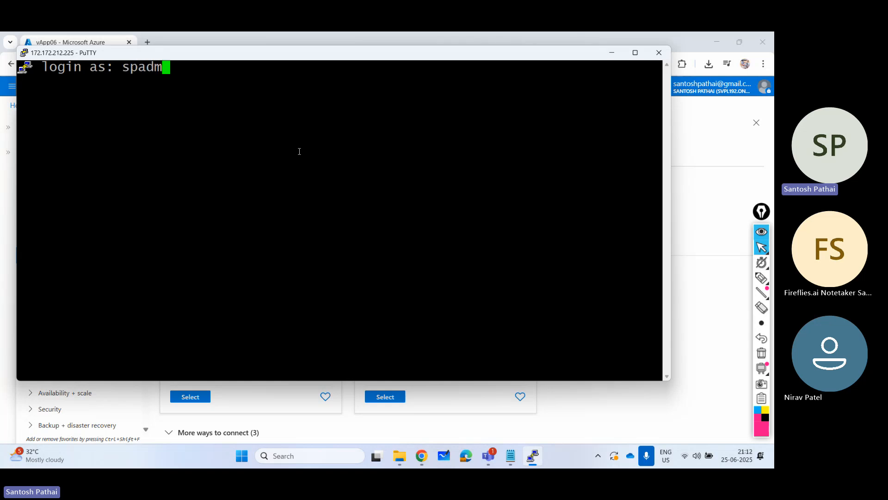
key("Return")
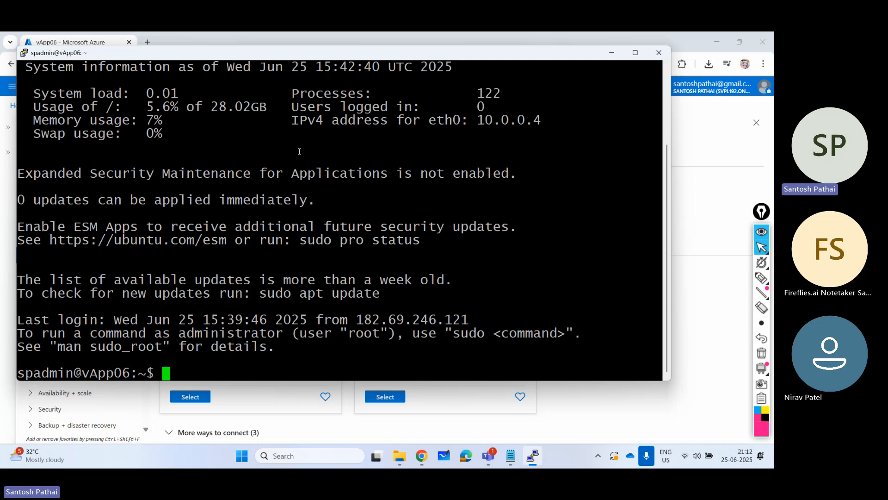
- Run hostname in the terminal, highlight its output line and clear the highlight
type("hostname")
key("Return")
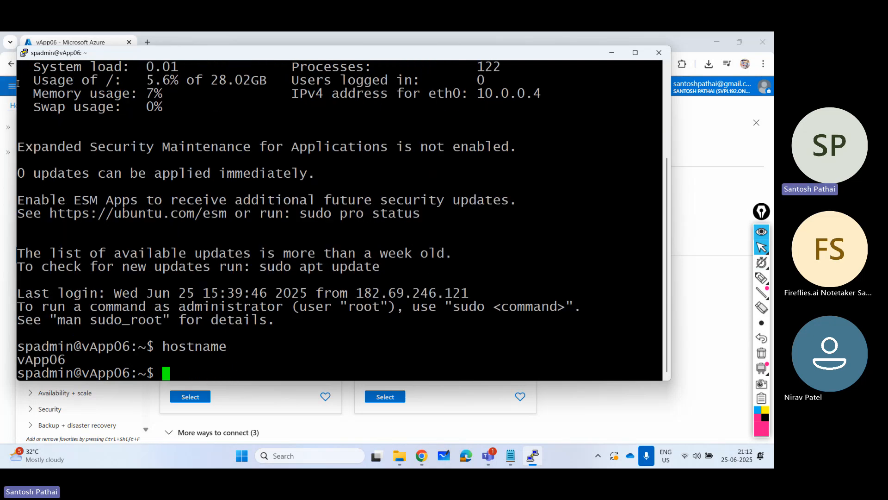
left_click_drag(85, 363, 22, 361)
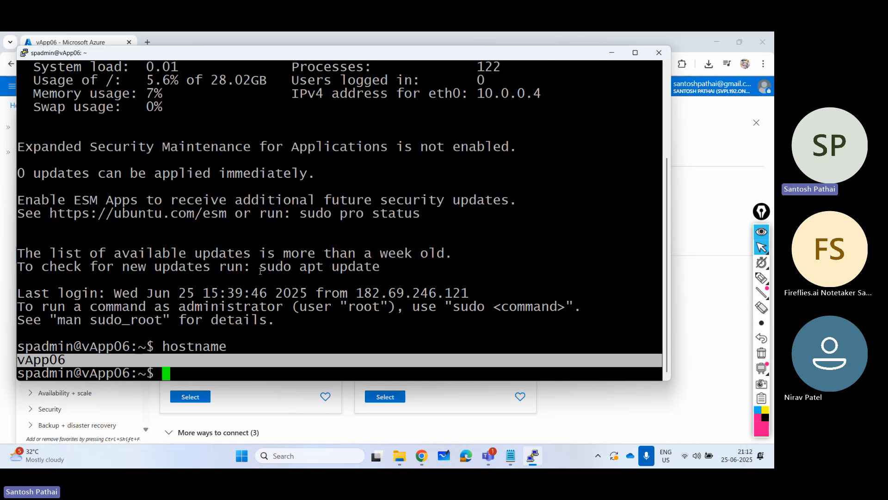
left_click(337, 356)
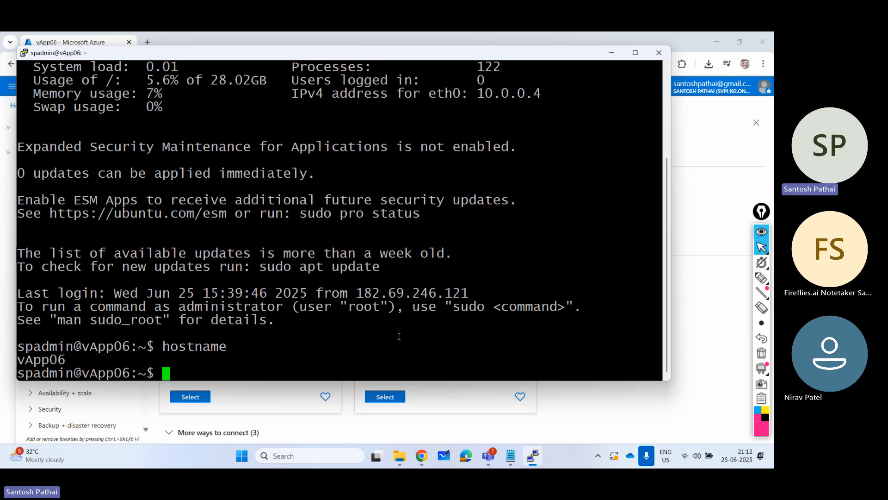
- Refresh the package lists on the VM by running sudo apt-get update
type("sudo ap")
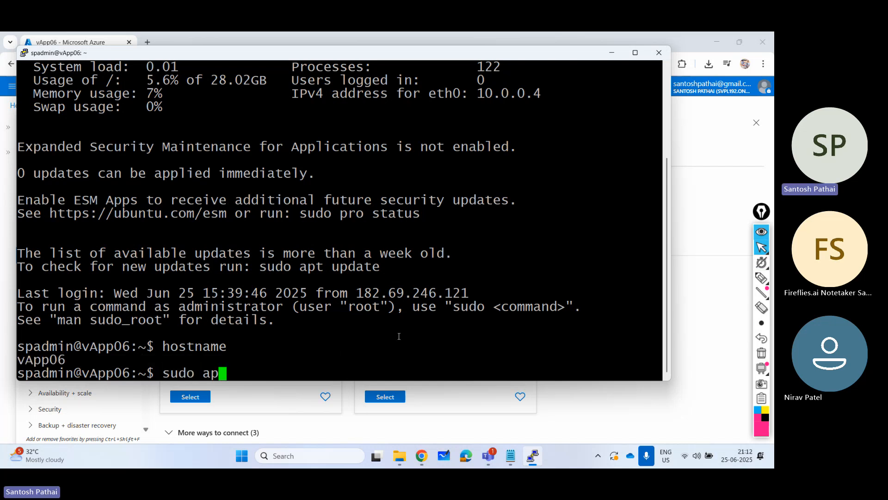
type("t-get upgad")
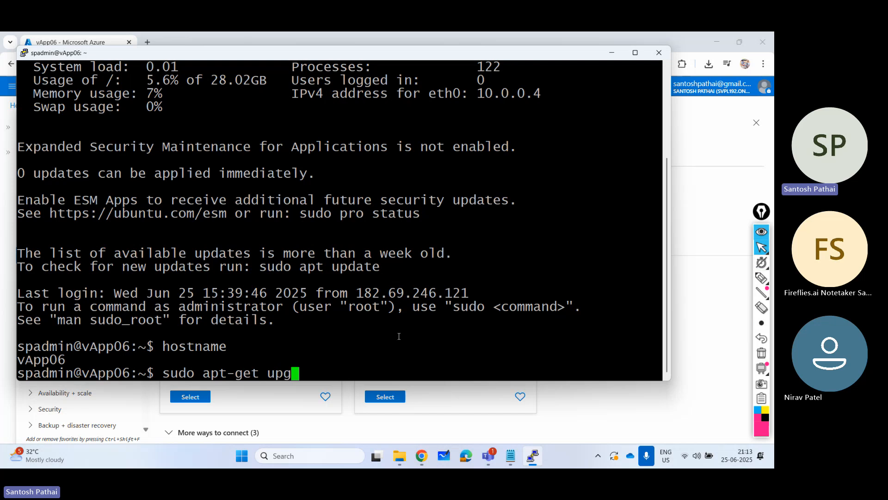
key("BackSpace")
key("BackSpace")
key("BackSpace")
type("date")
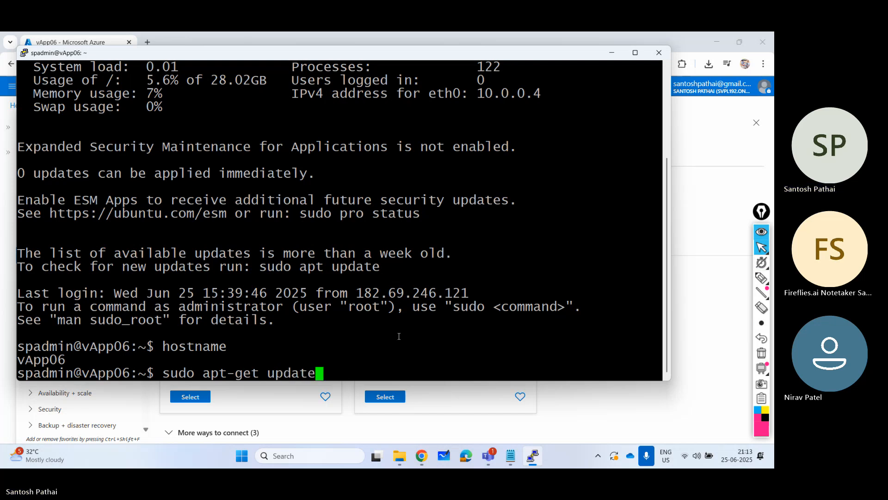
key("Return")
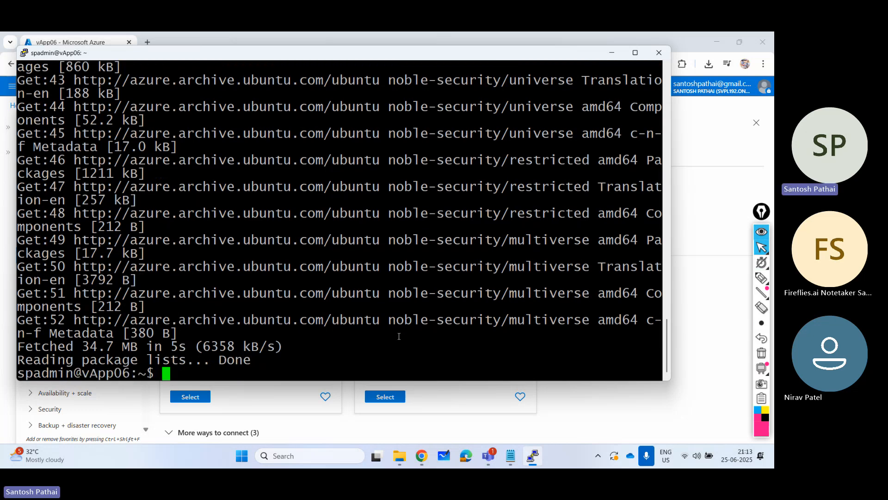
- Run sudo apt-get upgrade and answer y to proceed with upgrading the installed packages
type("sudo apt-ge")
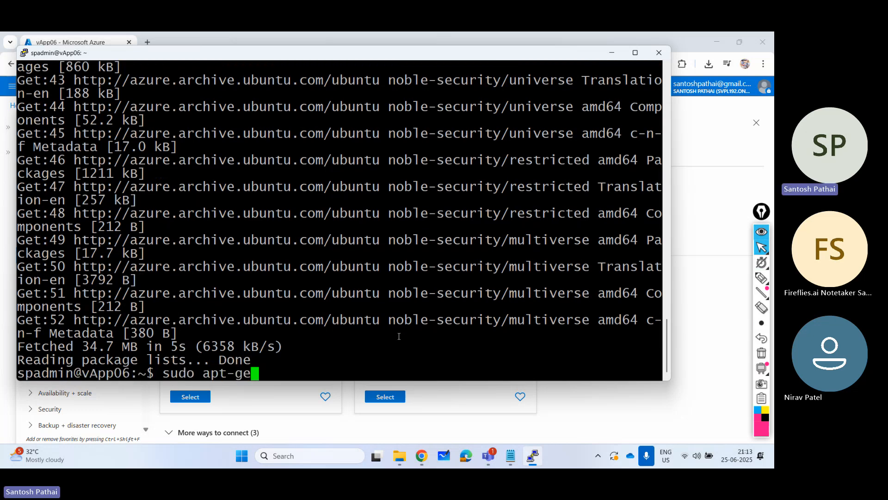
type("t upgrade")
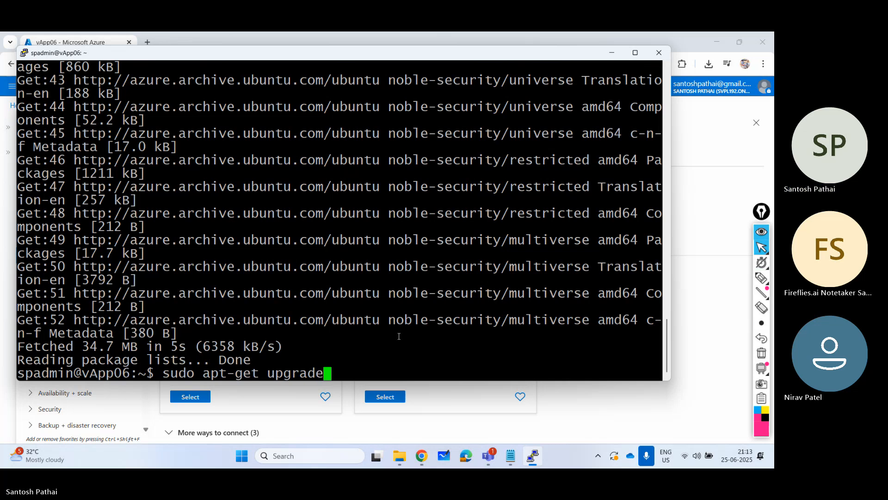
key("Return")
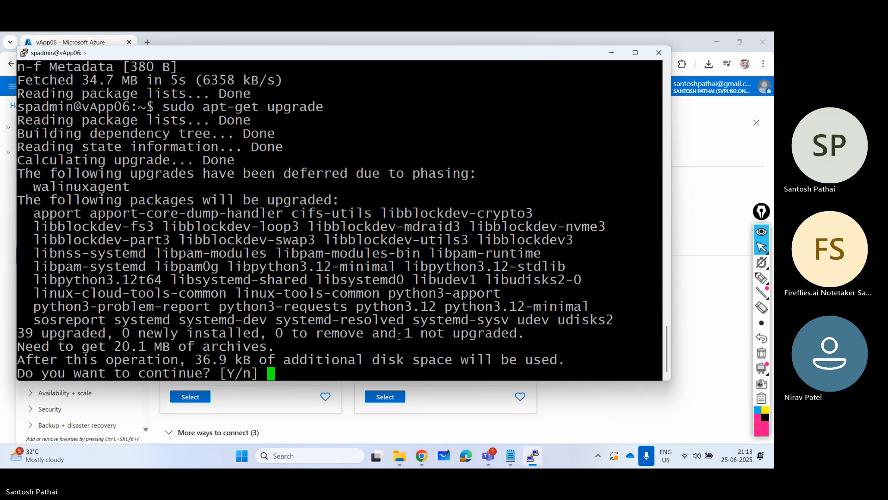
type("y")
key("Return")
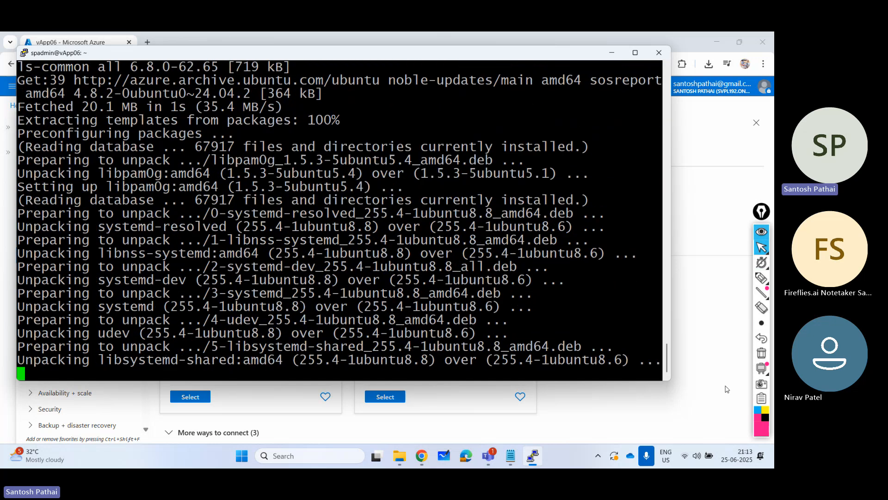
- In the Azure portal, add an inbound port rule allowing the HTTP service to vApp06-nsg from vApp06's network settings
left_click(726, 388)
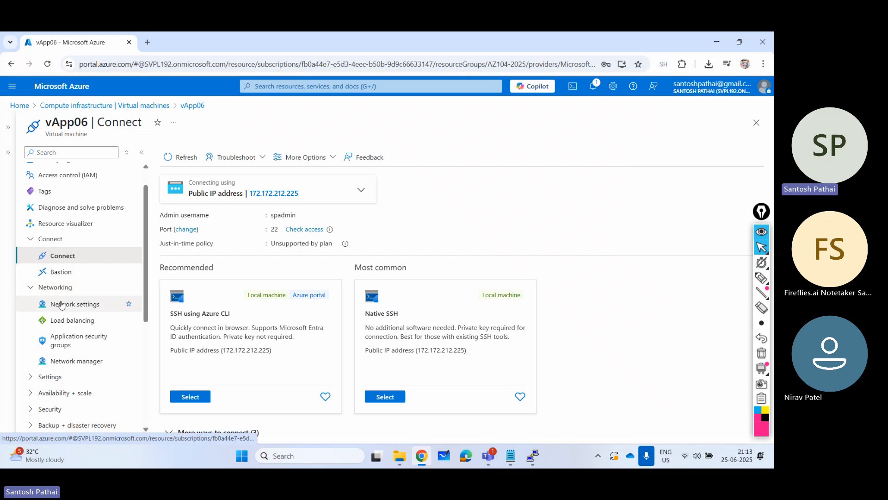
left_click(61, 304)
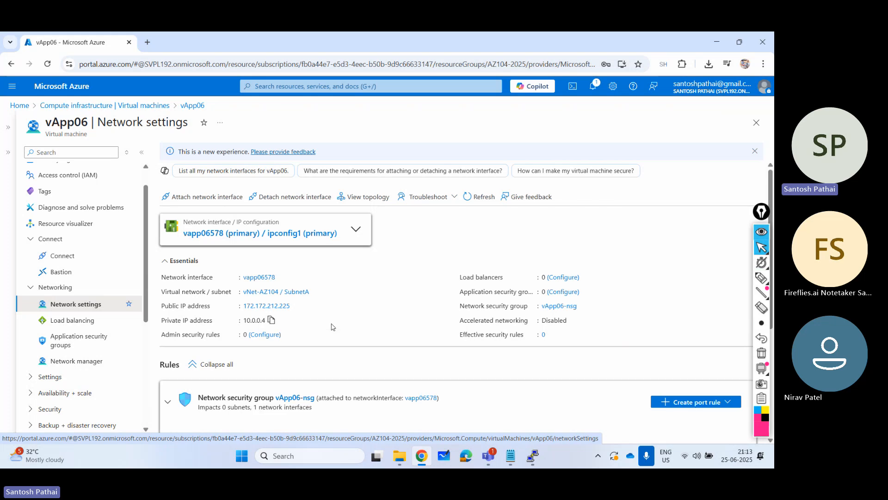
scroll(332, 326, "down", 4)
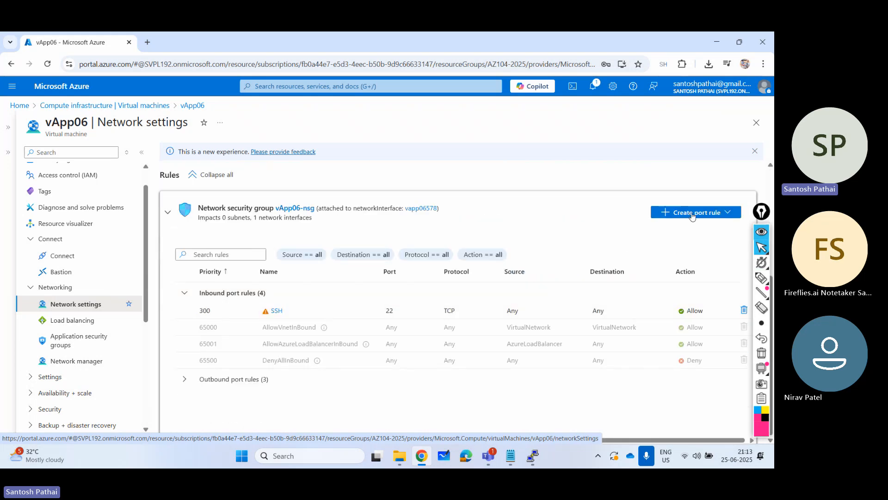
left_click(693, 217)
left_click(680, 228)
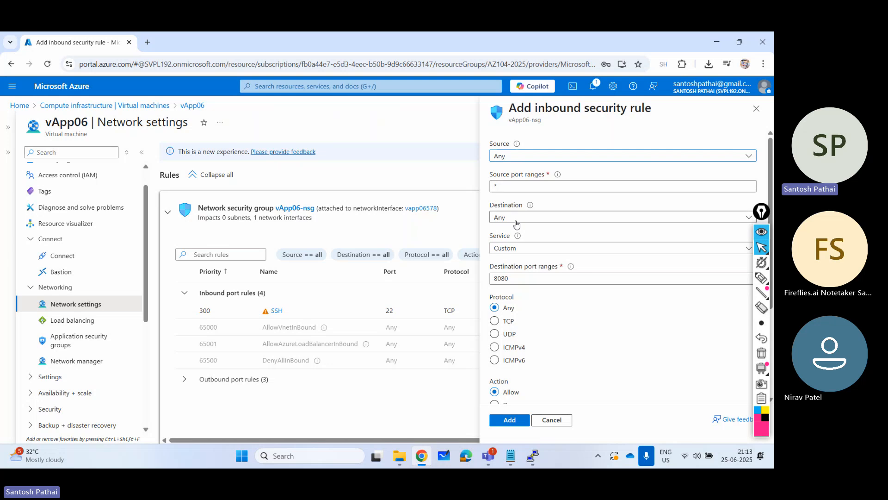
left_click(518, 248)
left_click(522, 263)
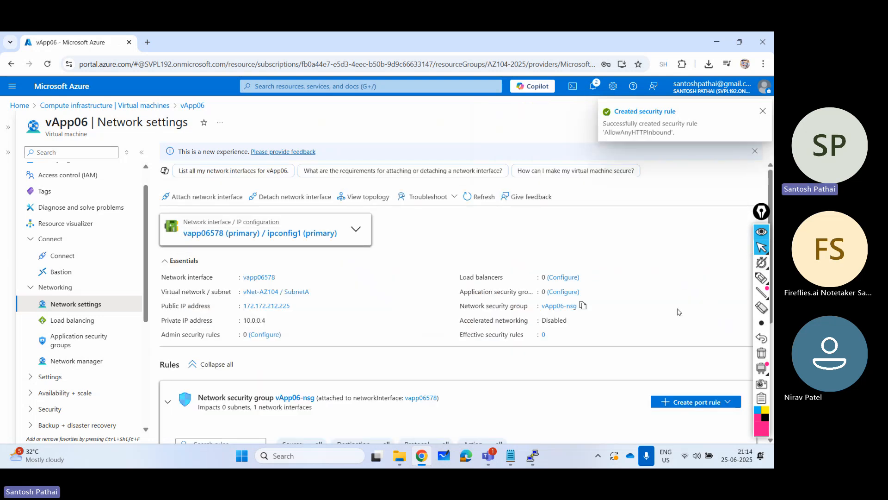
scroll(676, 312, "down", 3)
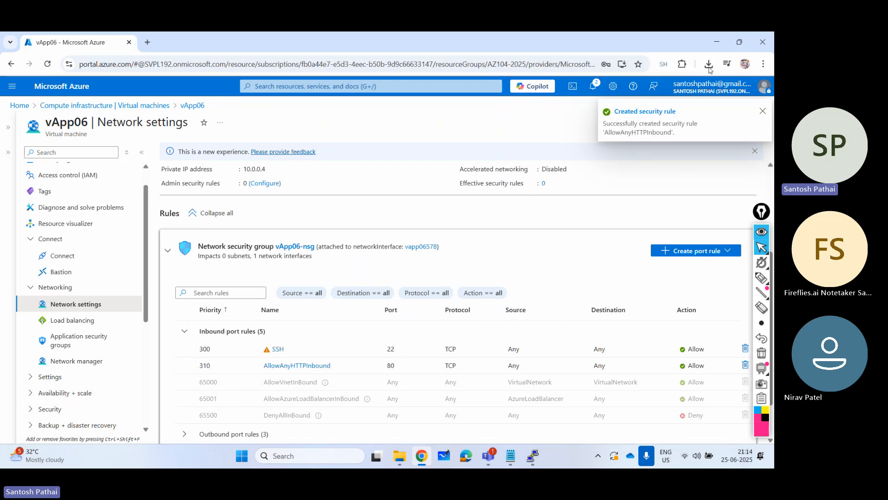
- Return to the PuTTY session, maximize its window and install nginx with sudo apt-get install nginx, answering y to continue
left_click(532, 456)
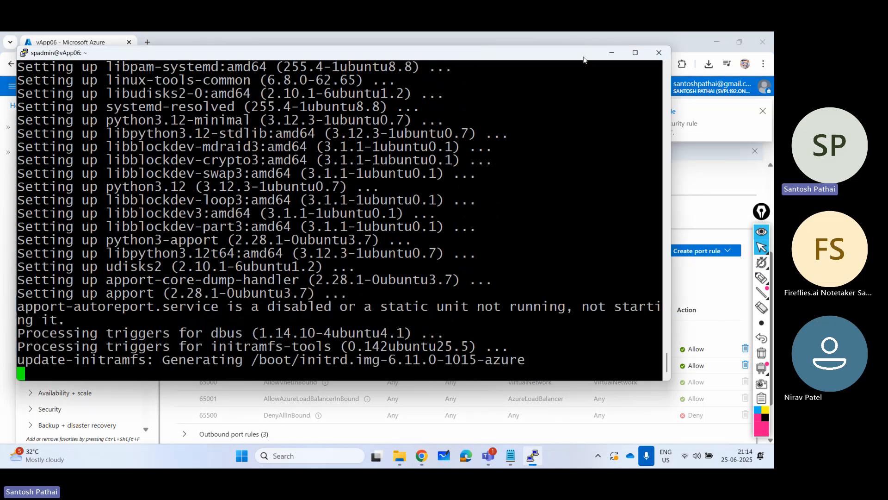
double_click(584, 58)
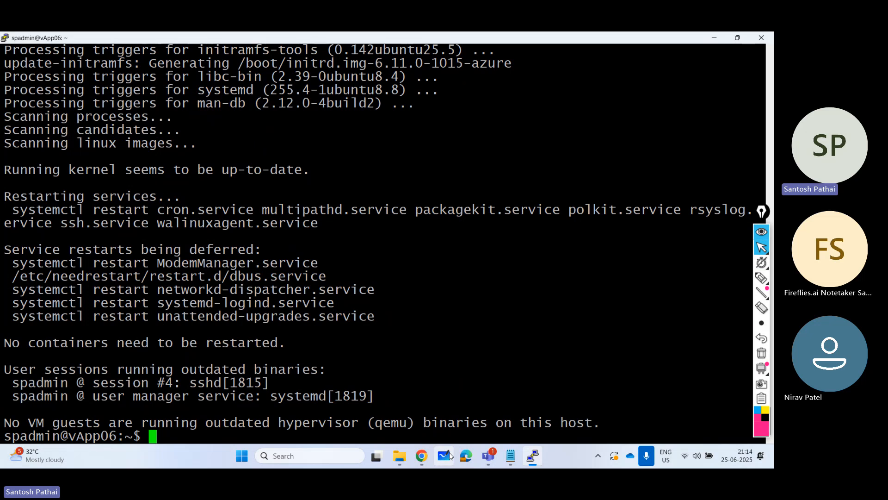
type("sudo apt")
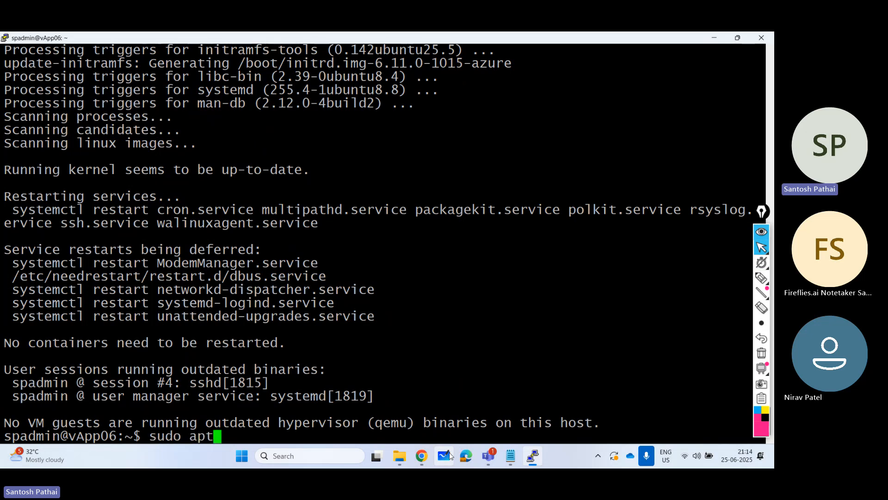
type("-get install ng")
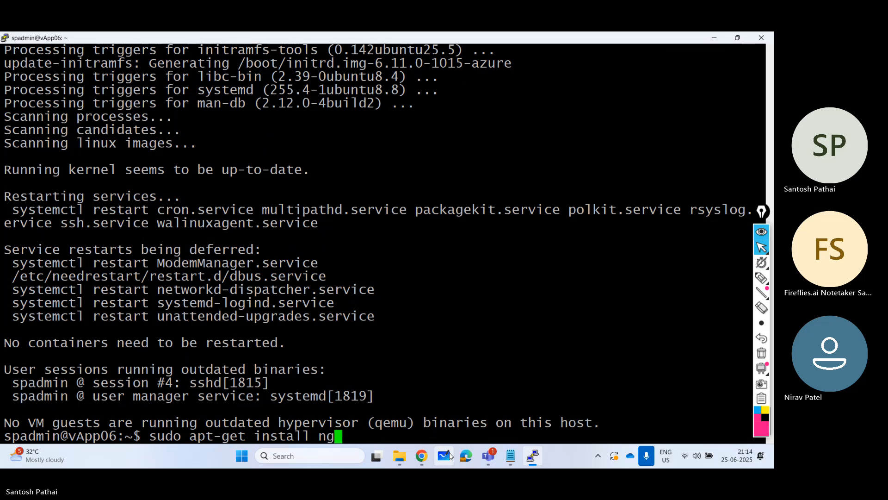
type("inx")
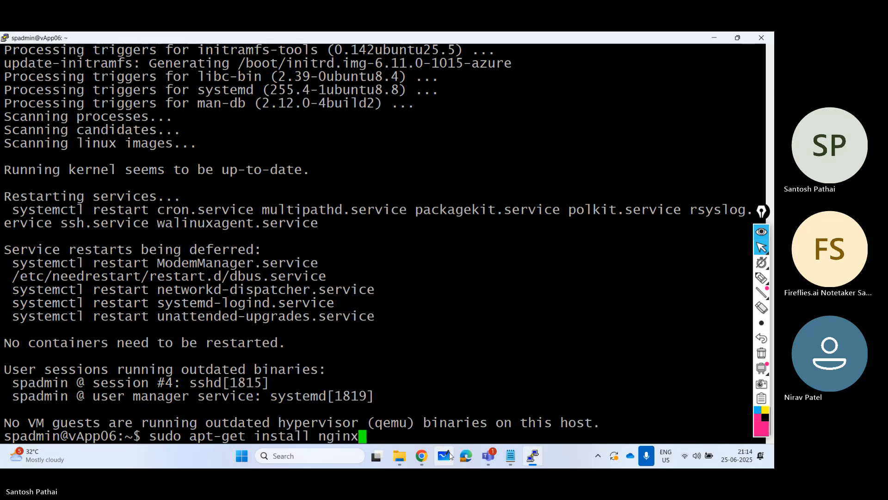
key("Return")
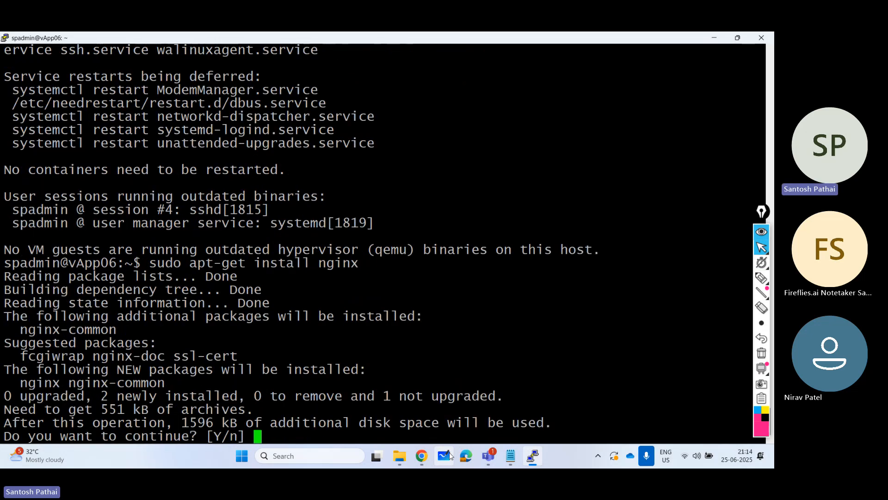
type("y")
key("Return")
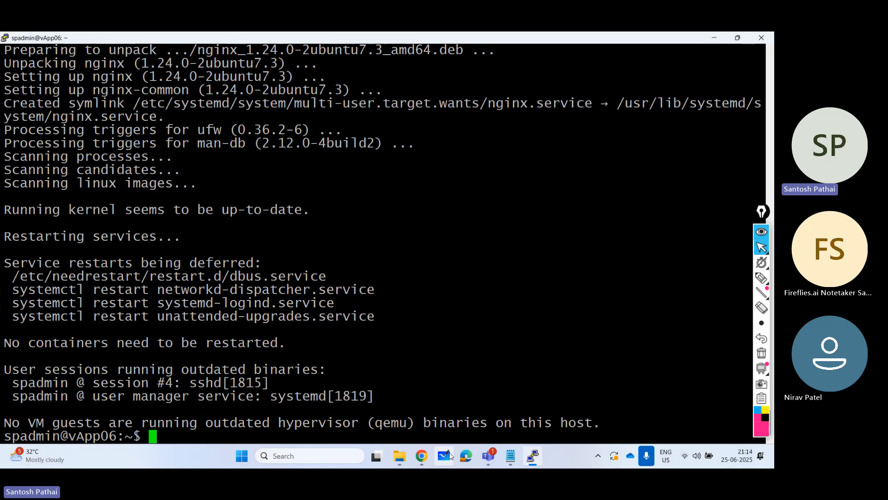
- Back in the Azure portal, copy the public IP address from vApp06's overview page
left_click(712, 39)
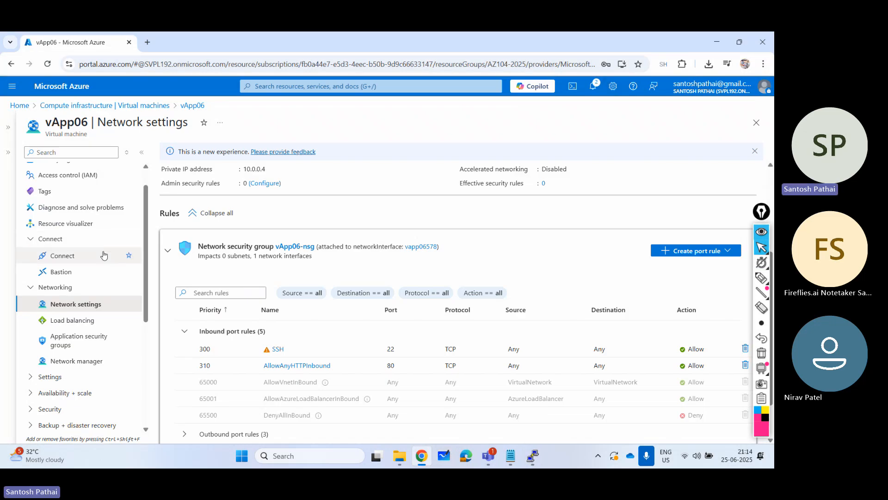
scroll(88, 253, "up", 1)
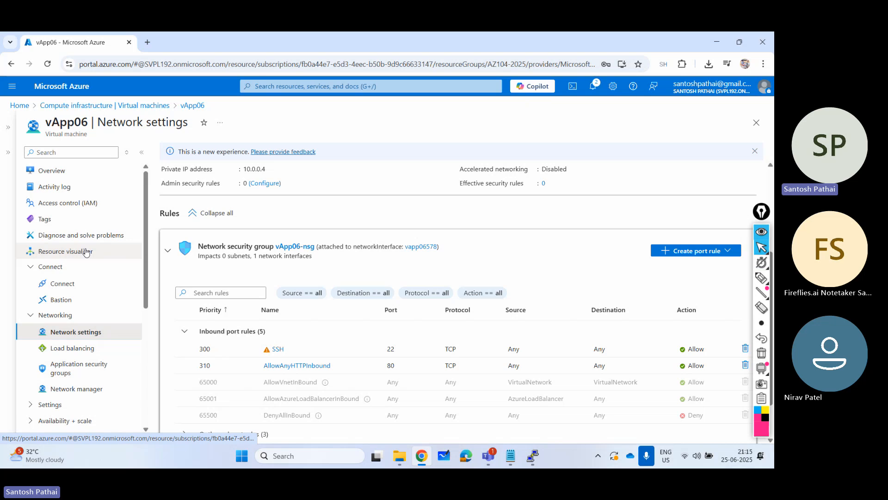
left_click(79, 171)
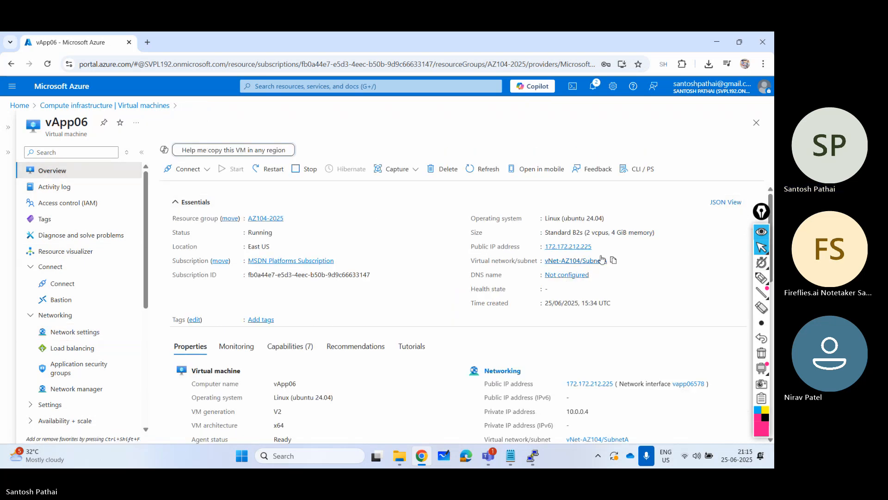
left_click(598, 246)
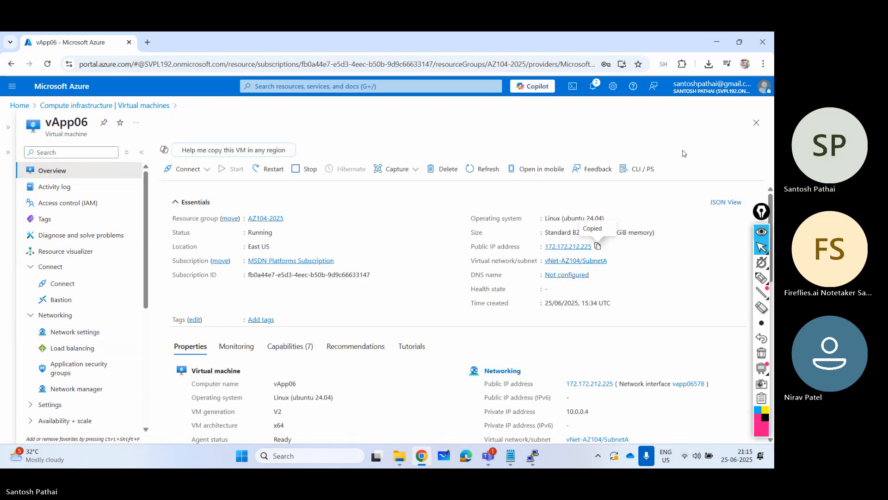
- Open the copied IP address in a new Incognito window and continue to the site without HTTPS
left_click(764, 64)
left_click(653, 137)
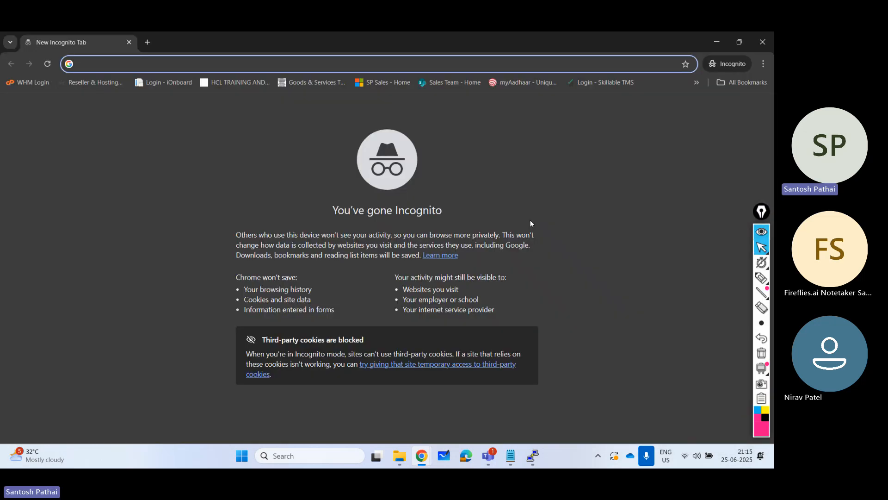
key("ctrl+v")
key("Return")
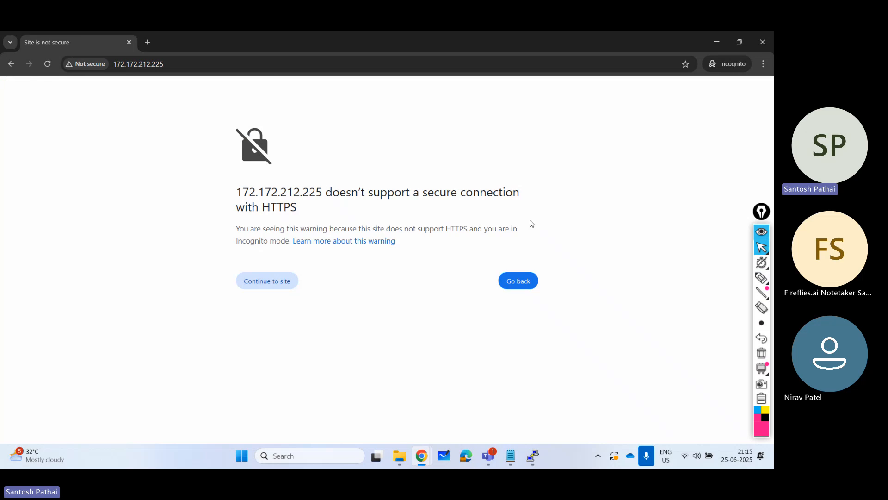
left_click(283, 287)
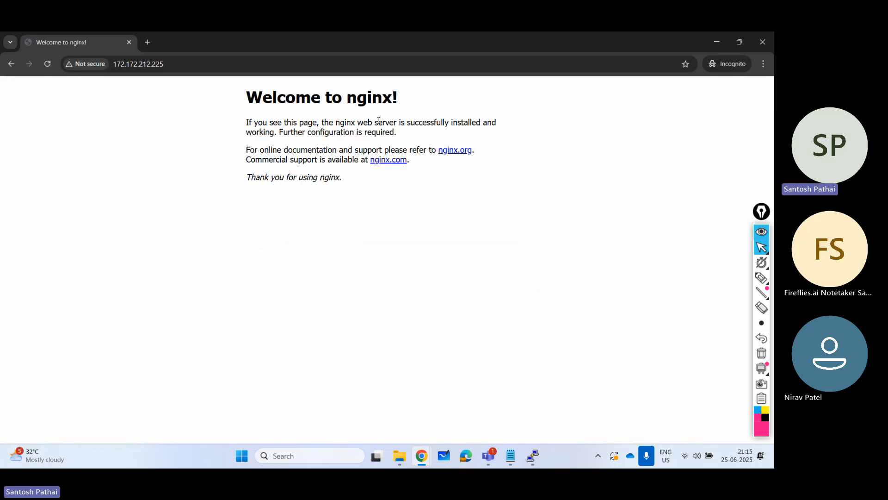
- Close the Incognito page and open a Windows Command Prompt with cmd
left_click(130, 42)
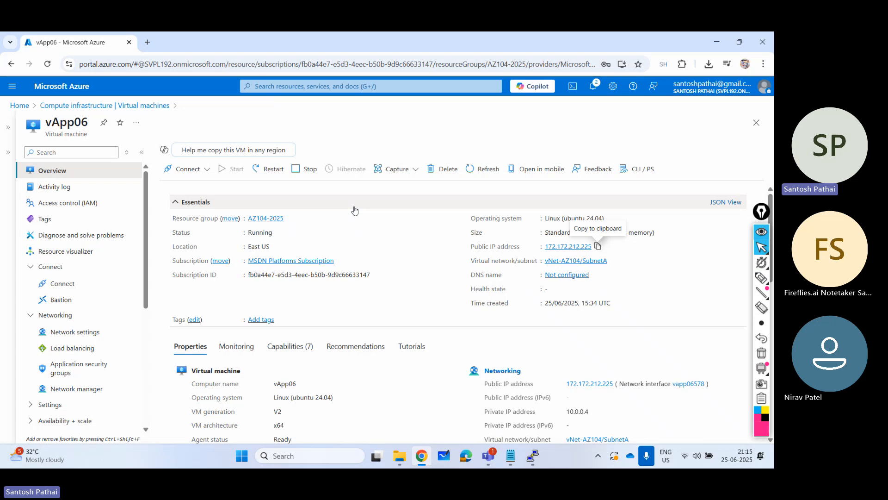
key("super+r")
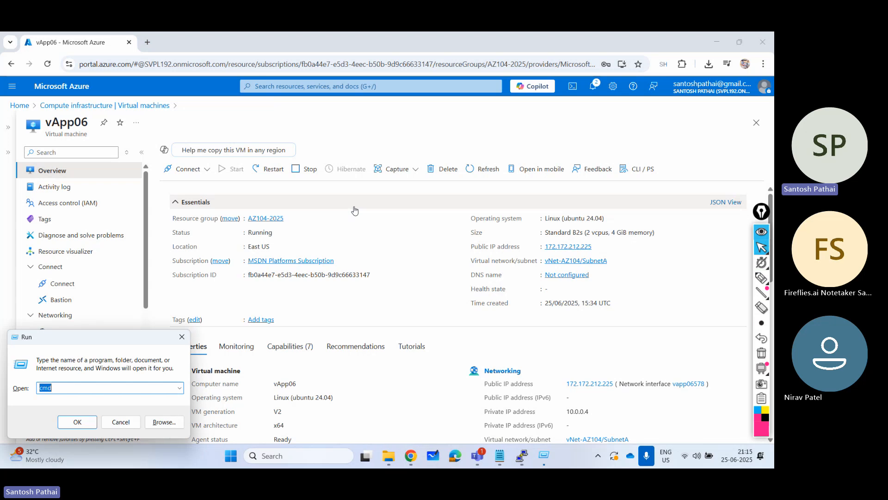
key("Return")
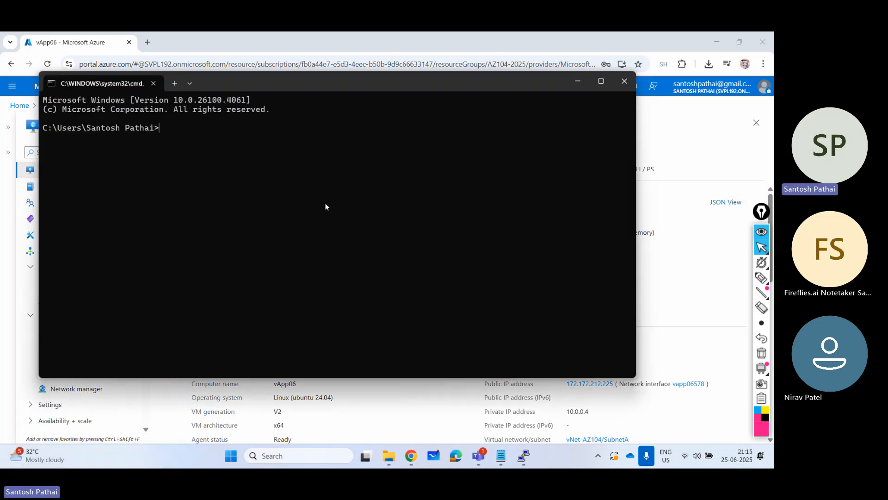
type("ssh ")
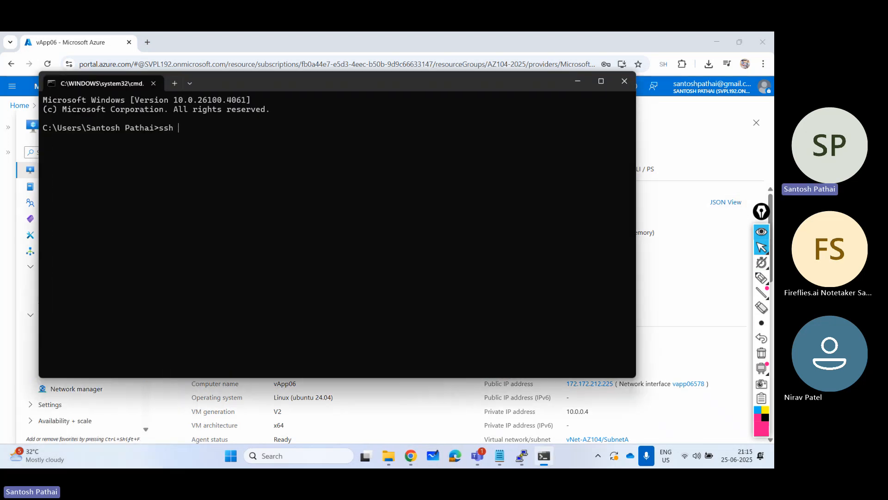
type("i-")
key("BackSpace")
key("BackSpace")
key("BackSpace")
key("BackSpace")
key("BackSpace")
- List the contents of the F: drive with dir and highlight the file names privatekey1.ppk and newkey1.pem
type("F:")
key("Return")
type("dir")
key("Return")
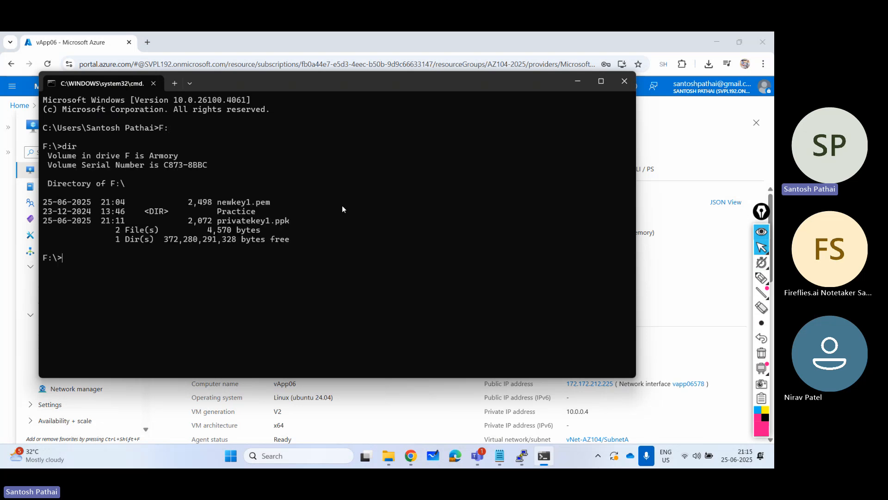
left_click_drag(221, 225, 288, 223)
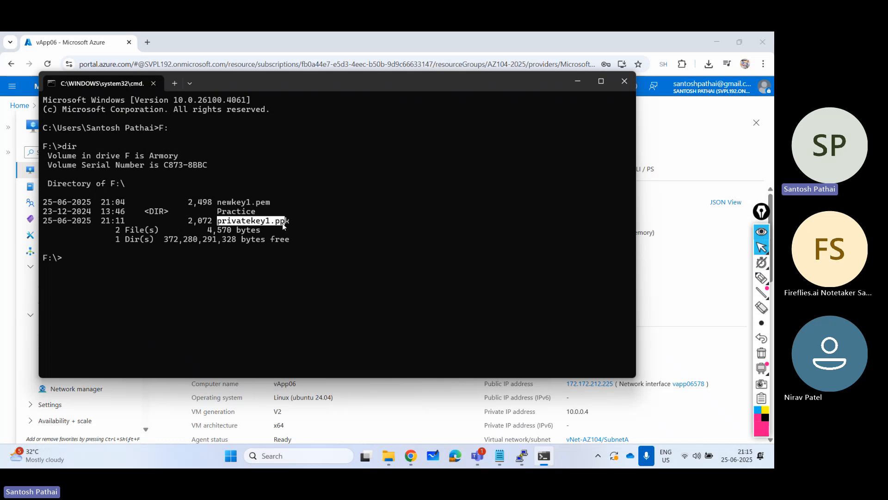
left_click_drag(219, 202, 272, 202)
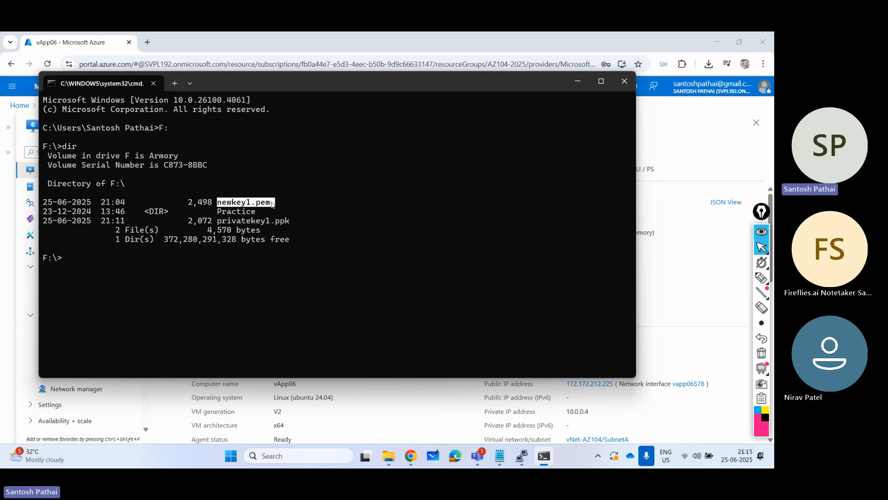
left_click(86, 263)
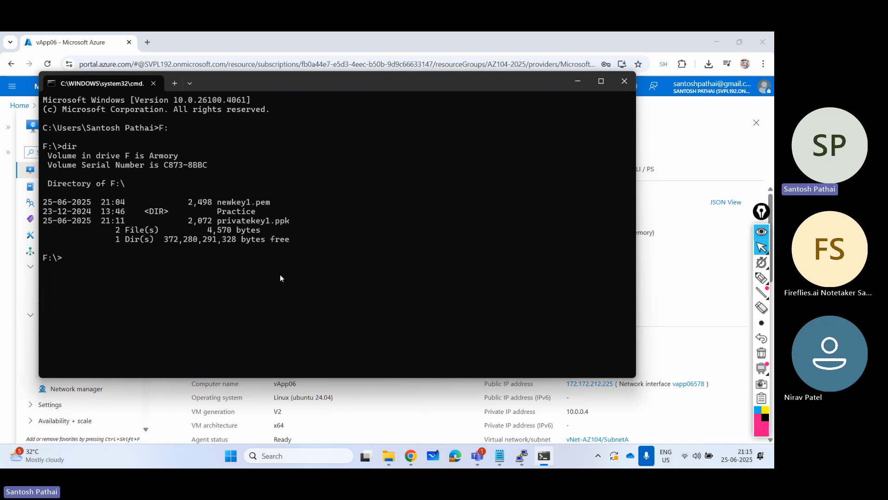
type("ssh -i newkey1.pem spadmin@")
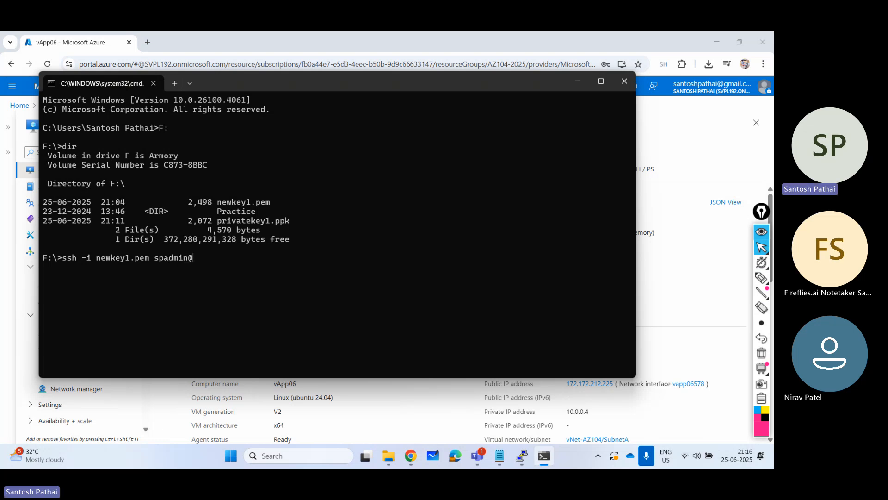
type("172.172.212.225")
key("Return")
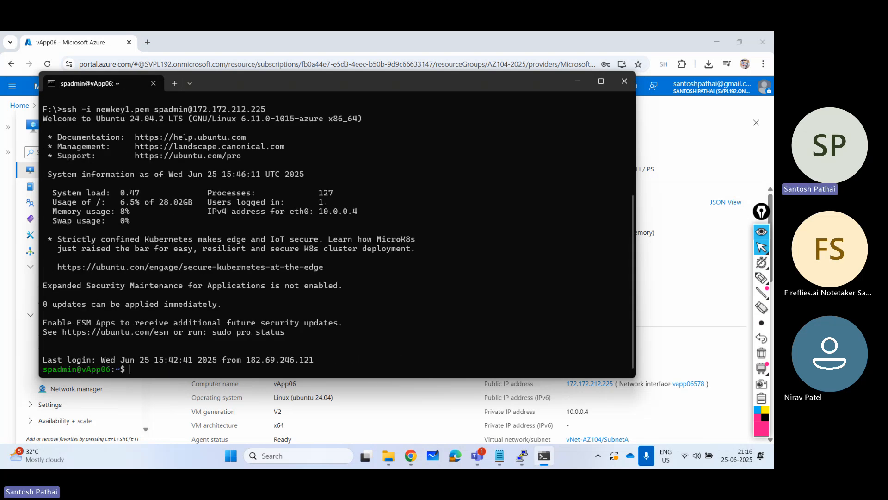
- Refresh the VM's package lists with sudo apt-get update
type("sudo apt-get update")
key("Return")
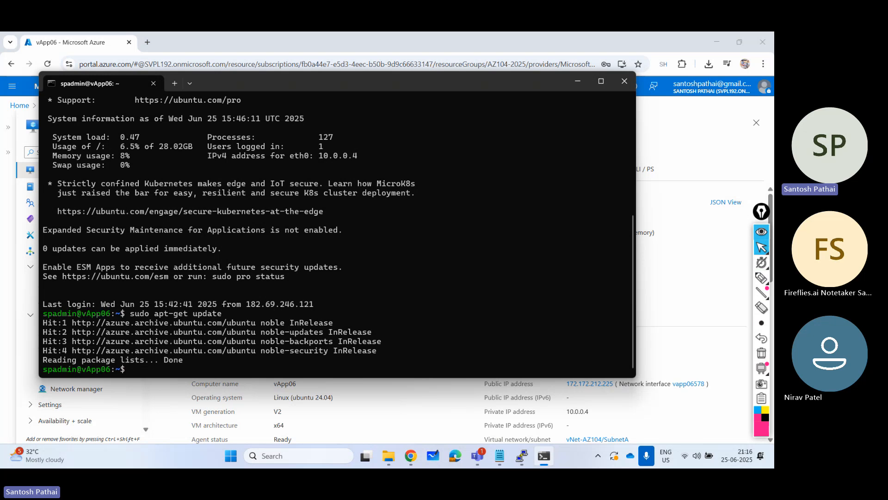
- Log out of the SSH session and close the Command Prompt and the remaining PuTTY session
type("exit")
key("Return")
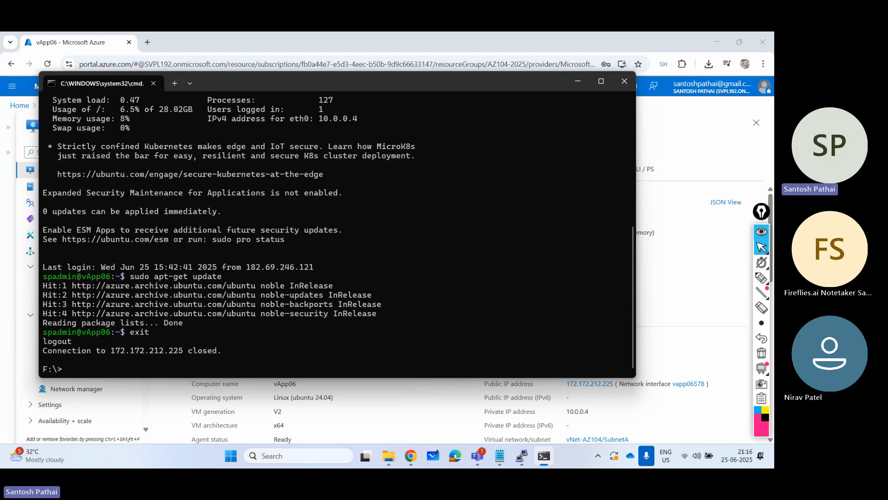
type("exit")
key("Return")
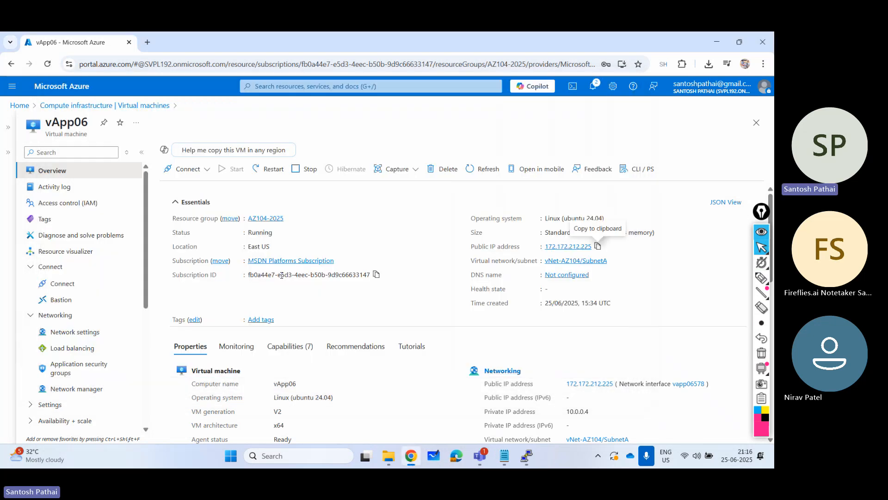
left_click(530, 458)
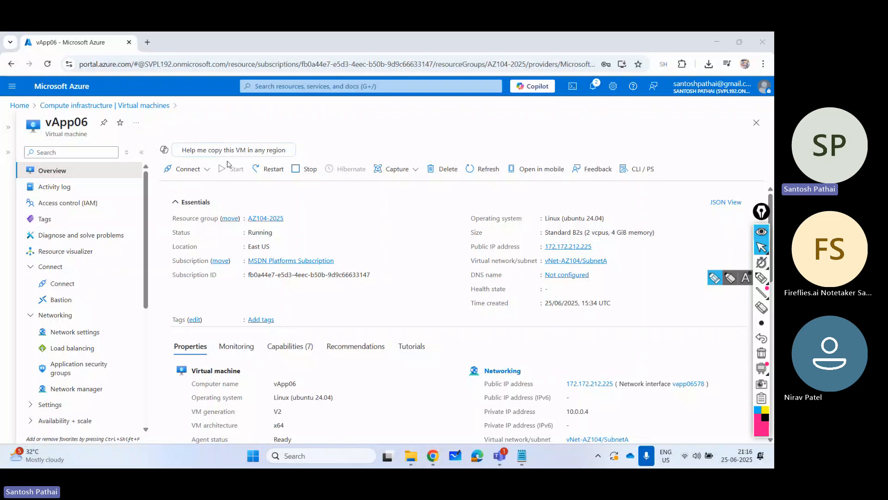
- Leave vApp06's page and start creating a new virtual machine from the Azure virtual machines list
left_click(755, 124)
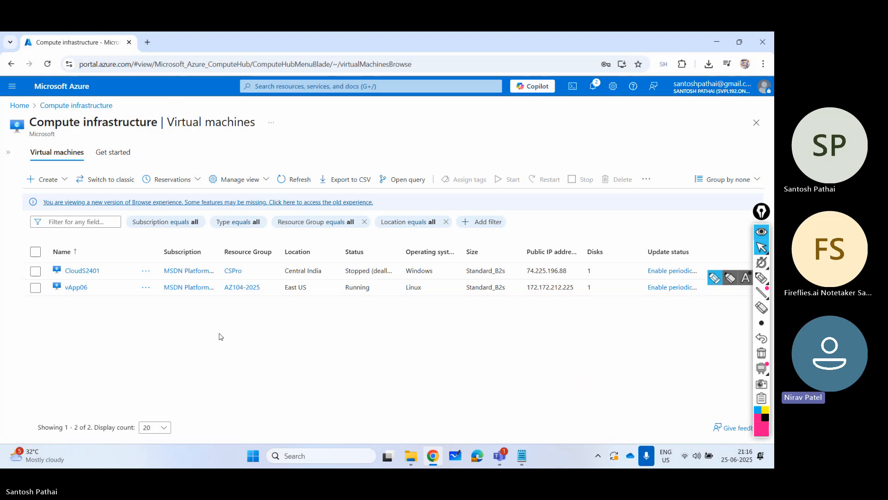
left_click(60, 91)
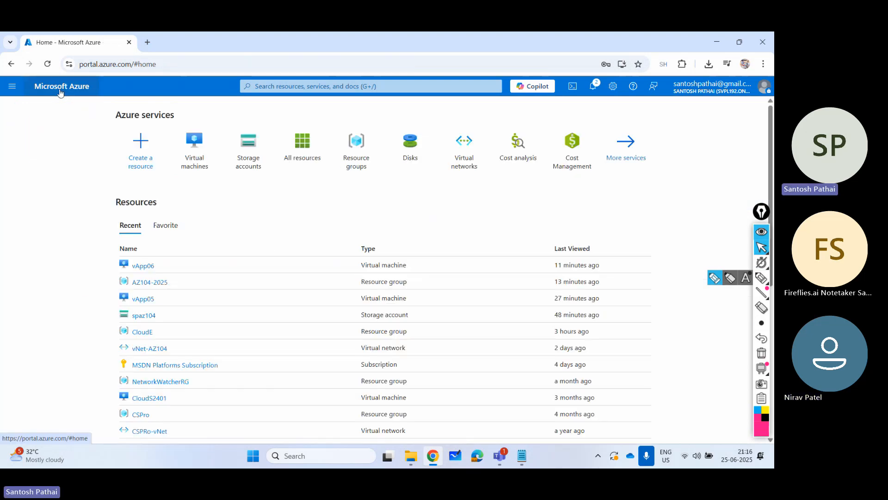
left_click(196, 150)
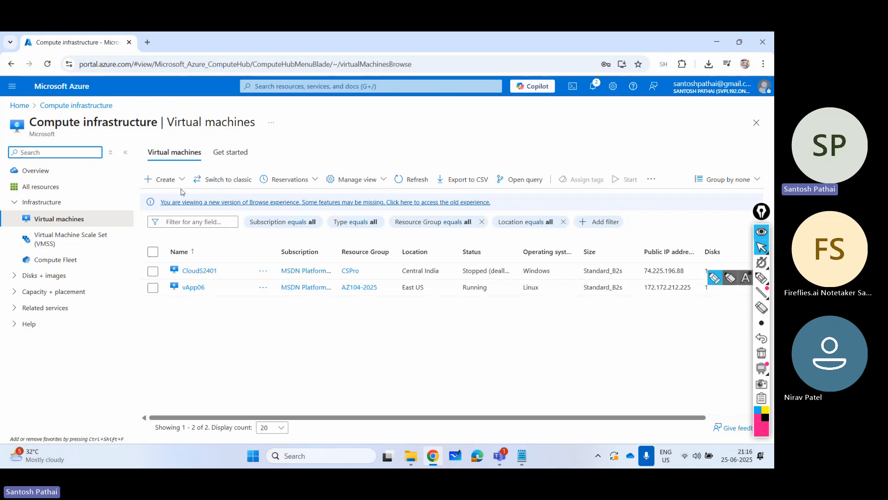
left_click(179, 184)
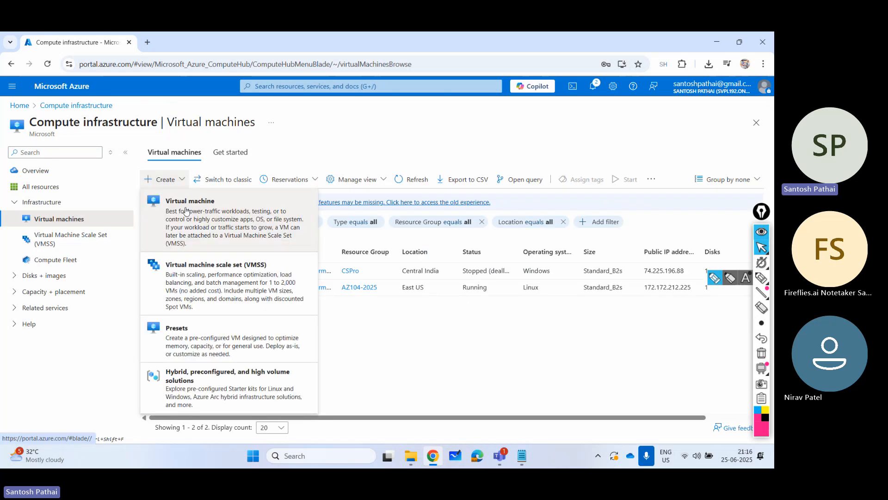
left_click(185, 210)
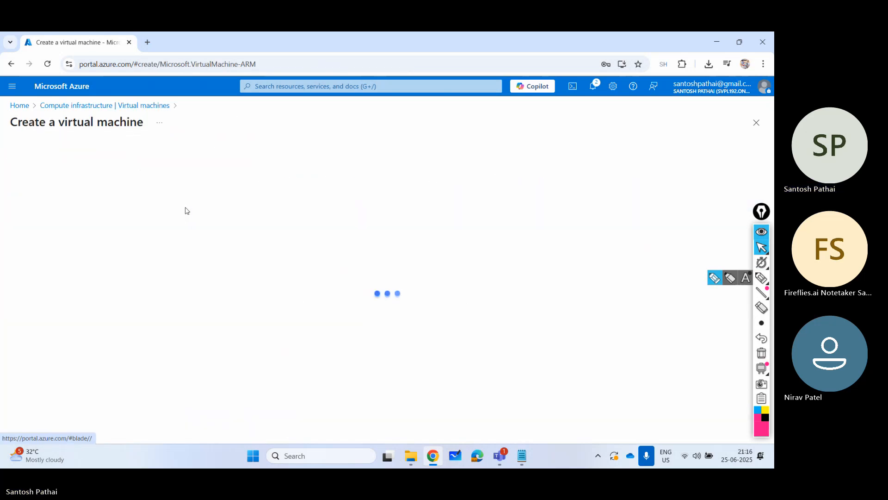
- Set the new virtual machine's image to Windows Server 2019 Datacenter - x64 Gen2 and review its administrator account fields
scroll(272, 291, "down", 10)
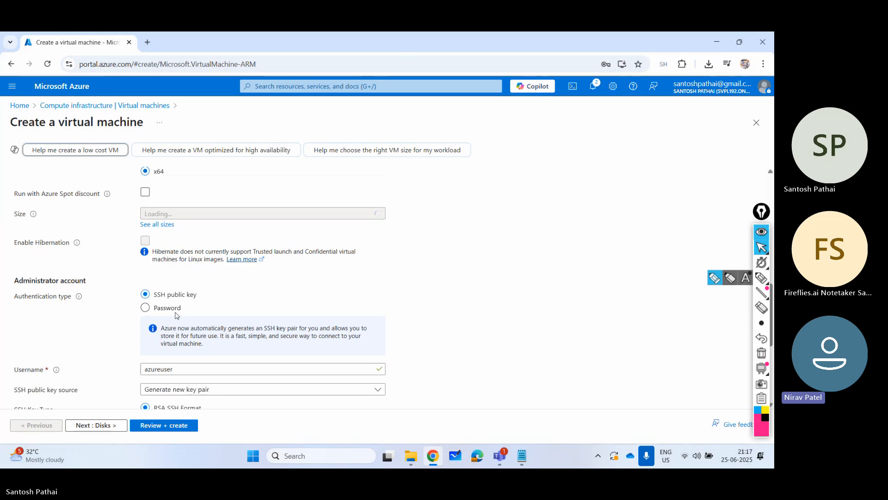
scroll(185, 295, "up", 5)
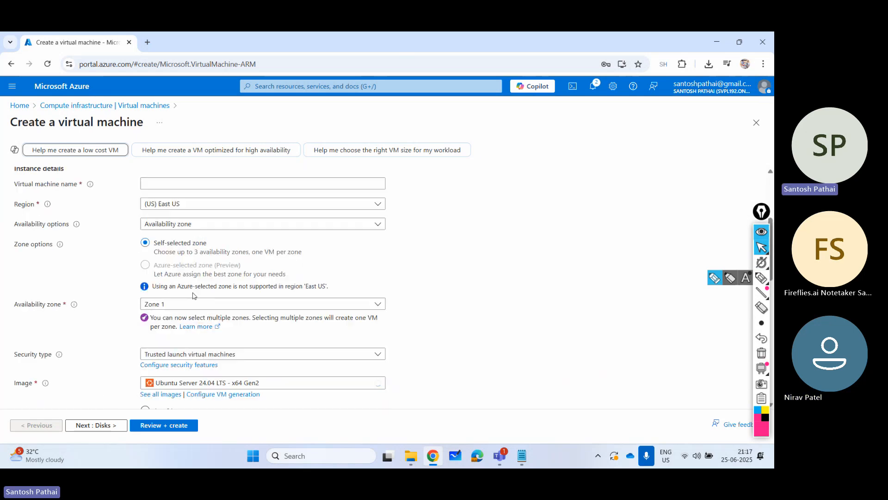
left_click(207, 382)
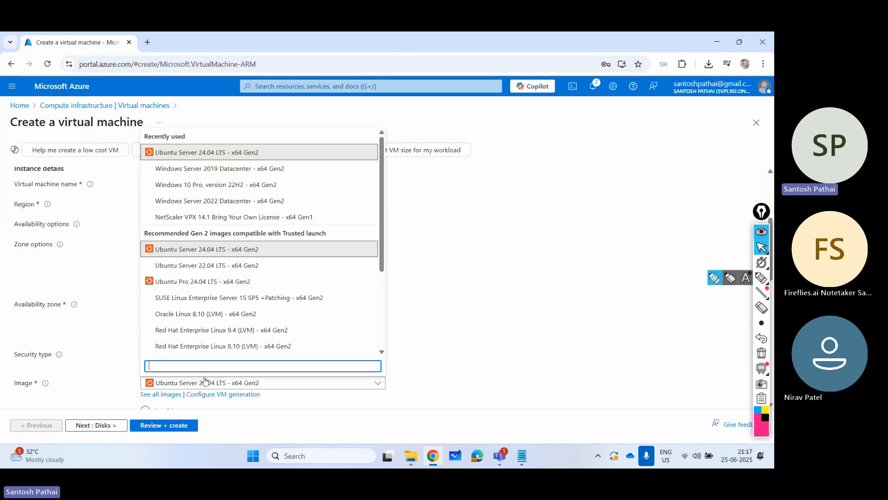
left_click(184, 170)
scroll(400, 359, "down", 6)
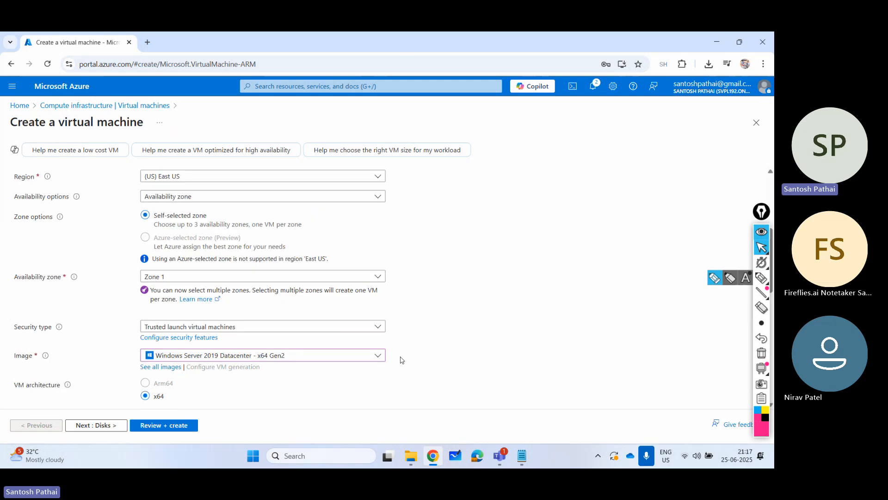
scroll(400, 358, "up", 1)
scroll(385, 348, "up", 1)
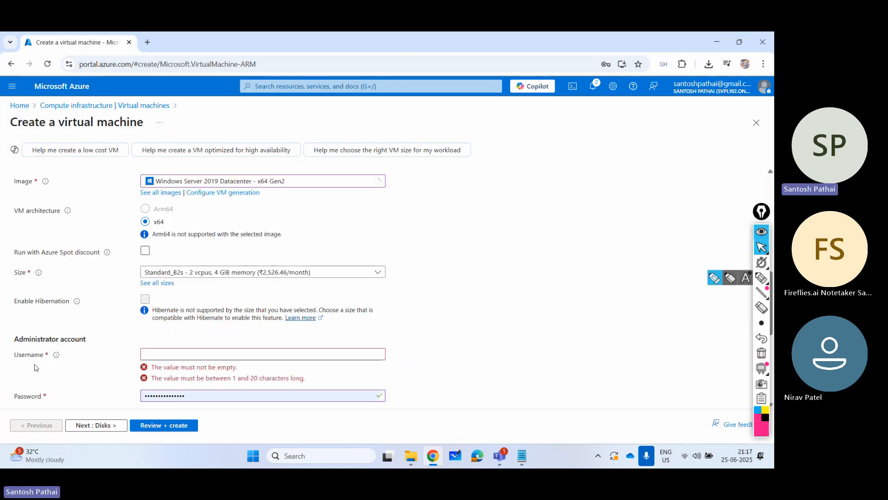
scroll(167, 348, "down", 1)
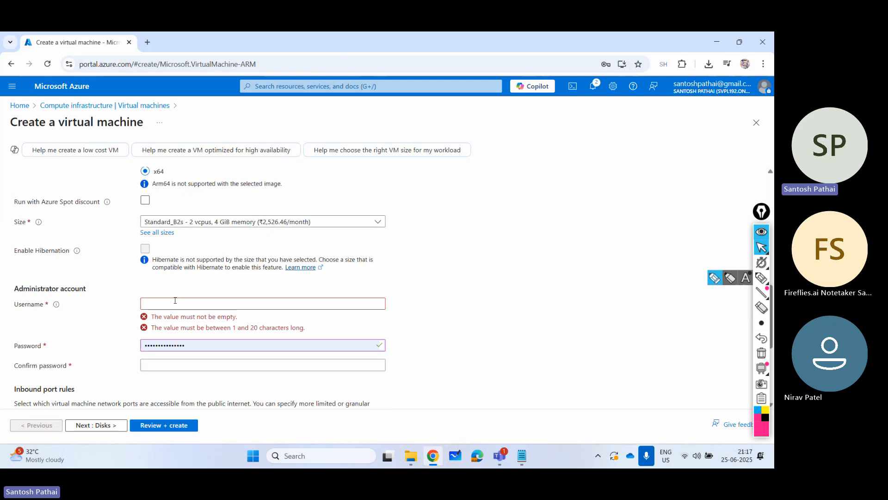
scroll(263, 345, "up", 9)
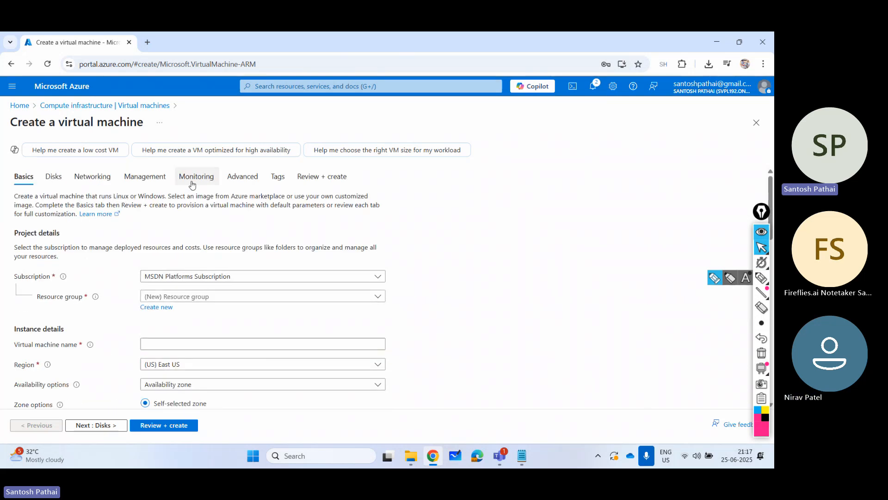
- In the new VM's Management settings, circle the Identity and Microsoft Entra ID options with the annotation pen, clearing each mark
left_click(145, 177)
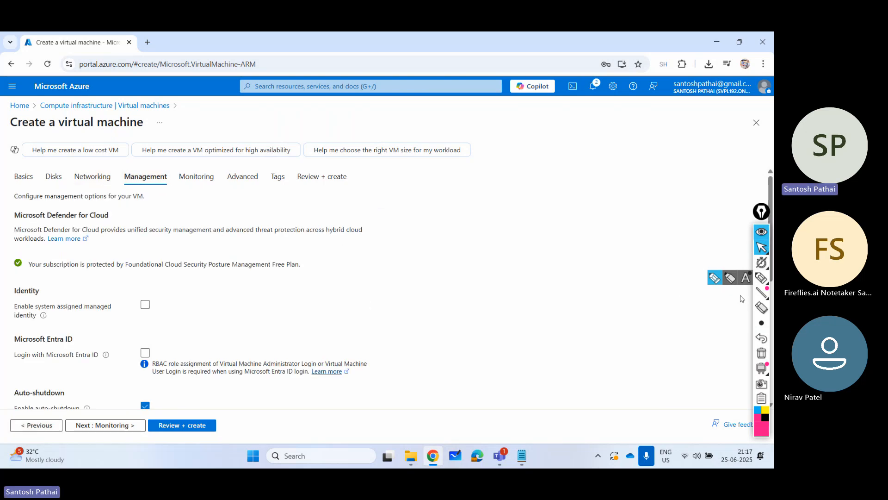
left_click(756, 279)
left_click(754, 279)
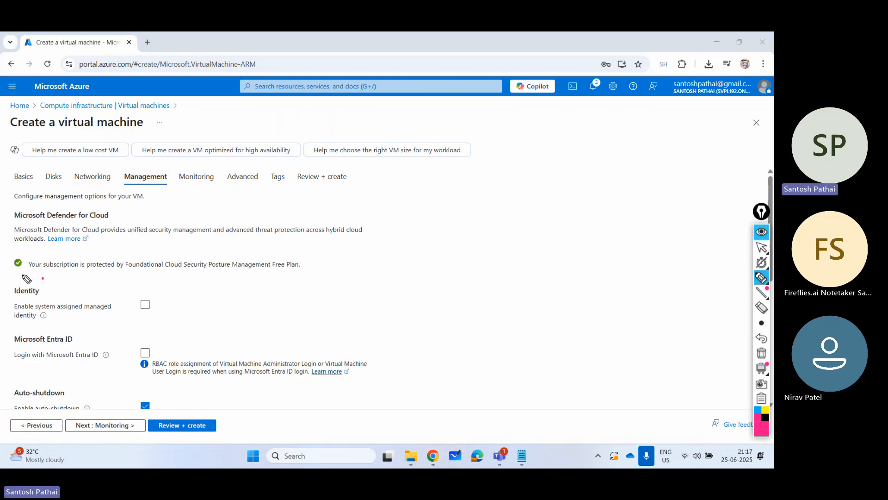
mouse_move(43, 277)
left_mouse_down()
mouse_move(13, 329)
mouse_move(138, 331)
mouse_move(159, 287)
mouse_move(130, 280)
left_mouse_up()
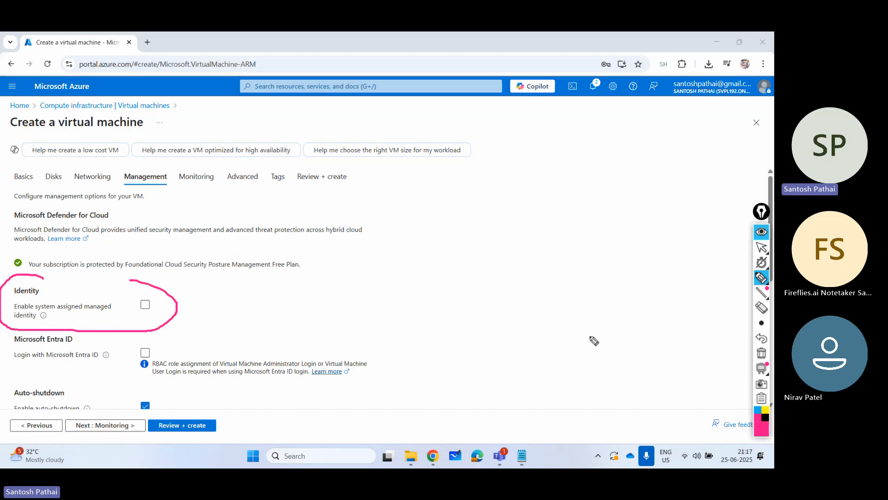
left_click(761, 353)
mouse_move(132, 339)
left_mouse_down()
mouse_move(60, 321)
mouse_move(6, 359)
mouse_move(142, 378)
mouse_move(131, 334)
left_mouse_up()
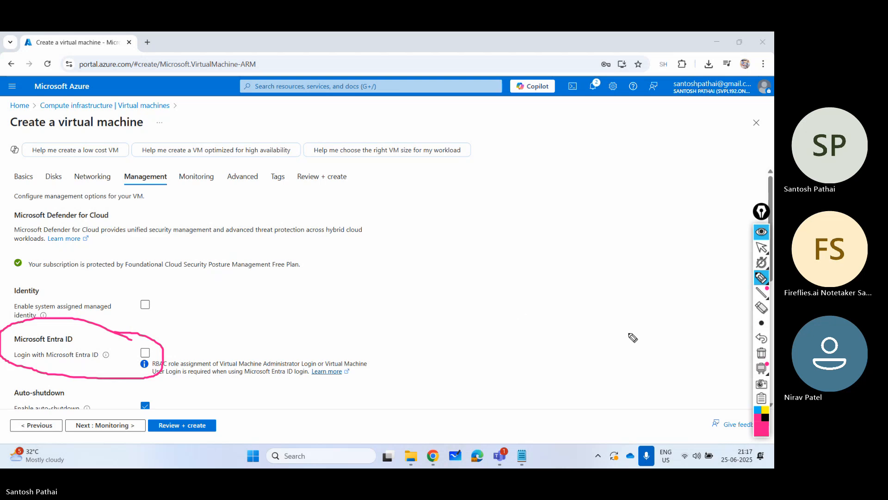
left_click(760, 354)
left_click(761, 249)
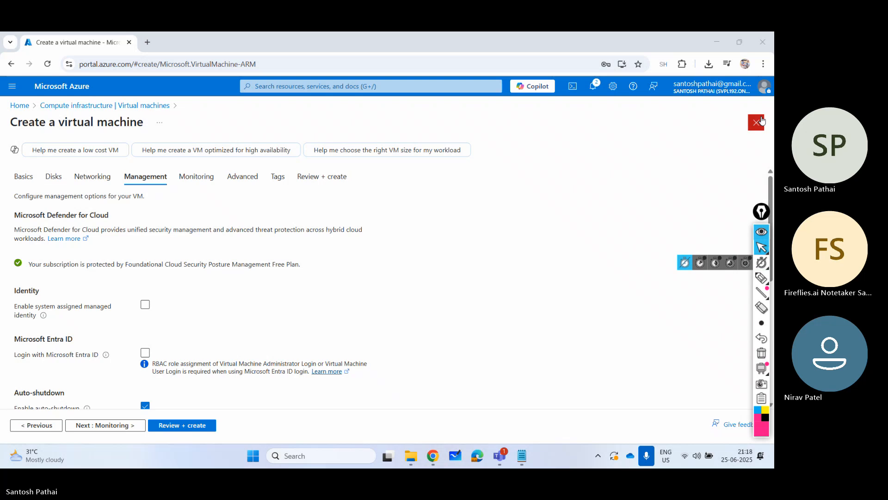
- Discard the new virtual machine form and delete vApp06 from the virtual machines list, entering "delete" as confirmation
left_click(444, 245)
left_click(152, 288)
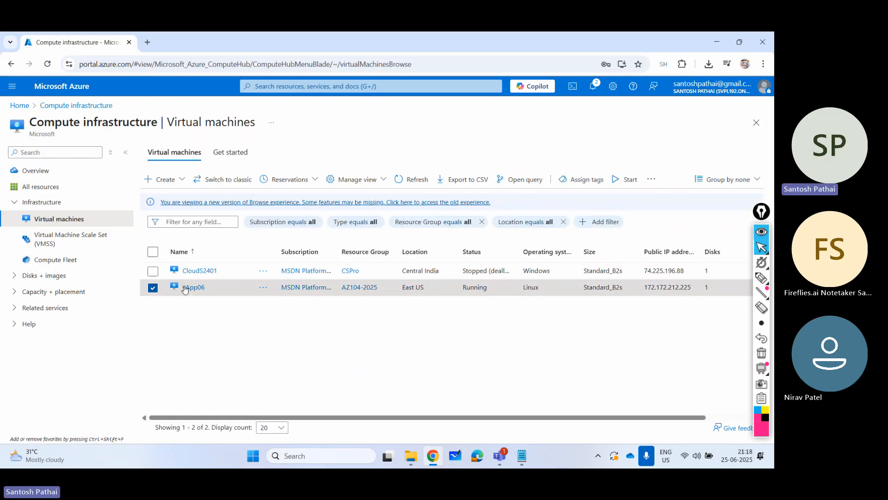
left_click(650, 179)
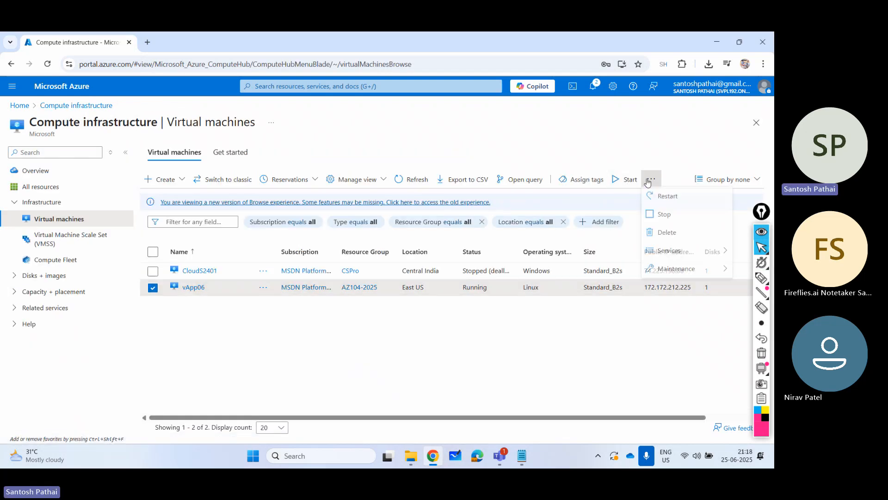
left_click(661, 232)
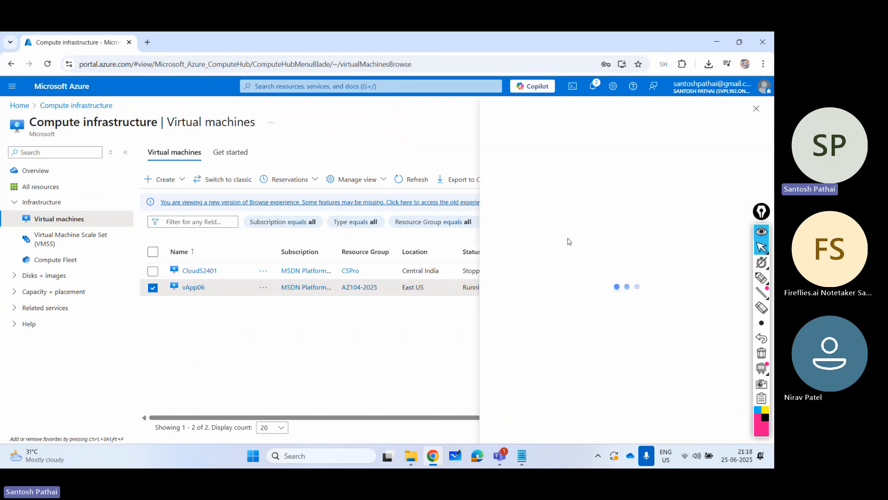
left_click(537, 399)
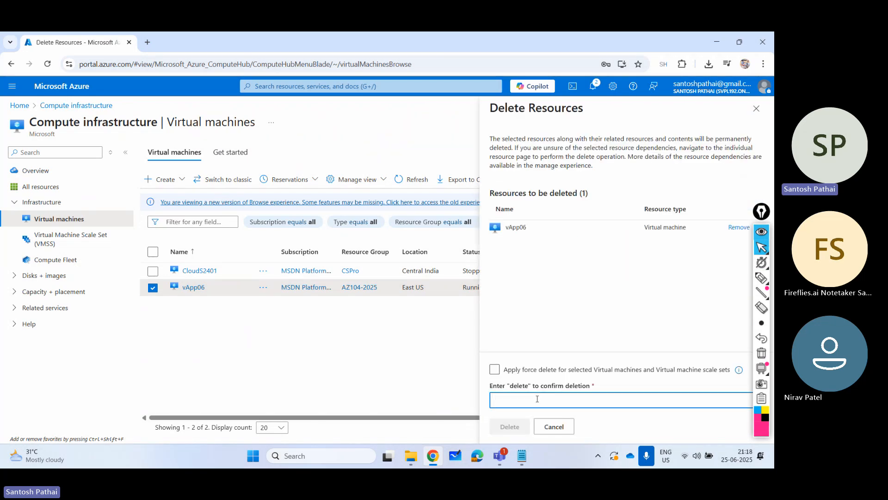
type("delete")
left_click(510, 427)
left_click(628, 317)
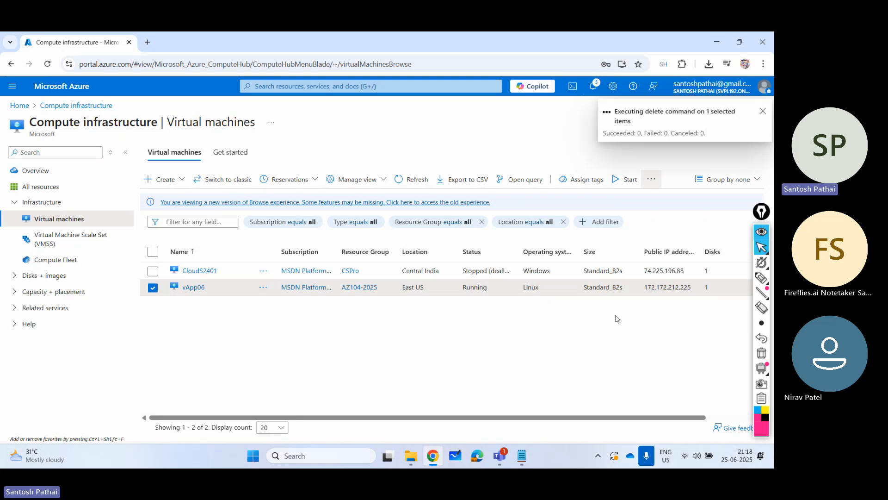
left_click(153, 288)
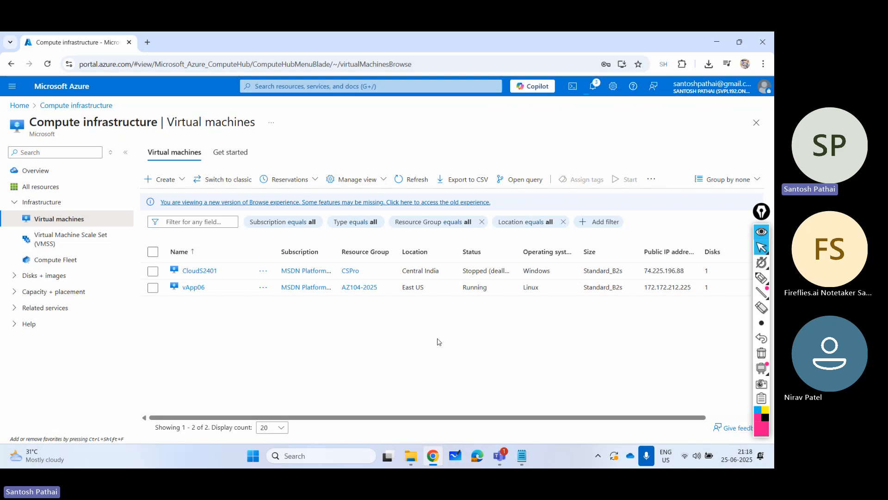
- Switch to the Microsoft Teams meeting and stop its recording and transcription
left_click(502, 457)
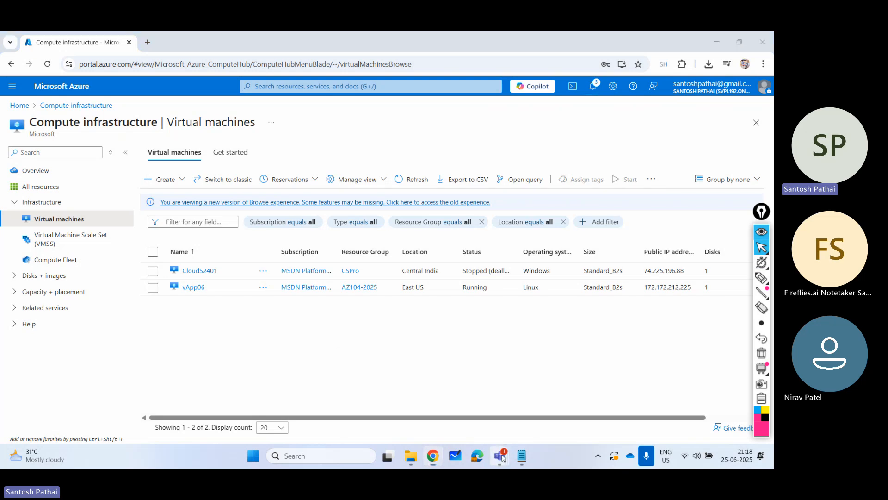
left_click(501, 398)
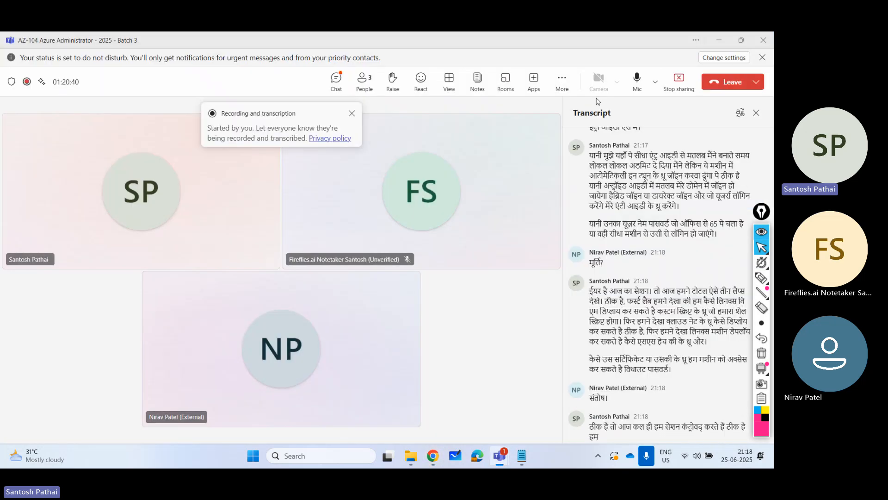
left_click(568, 88)
mouse_move(578, 110)
left_click(514, 114)
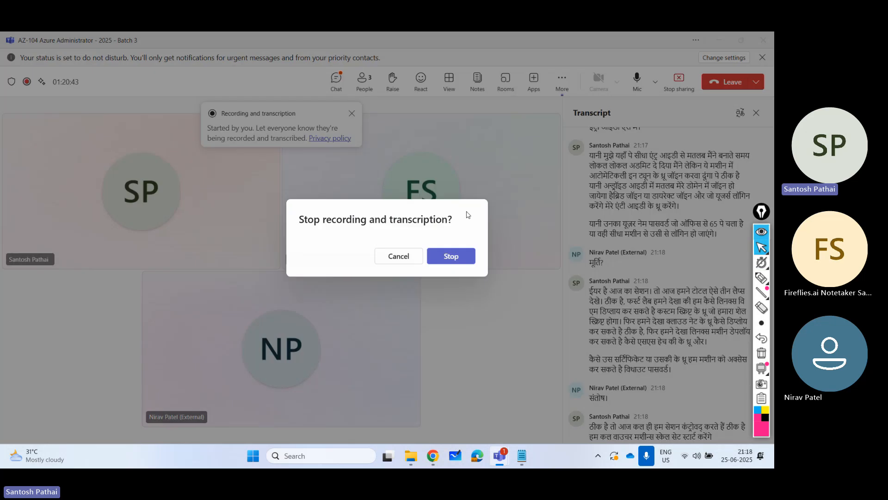
left_click(456, 254)
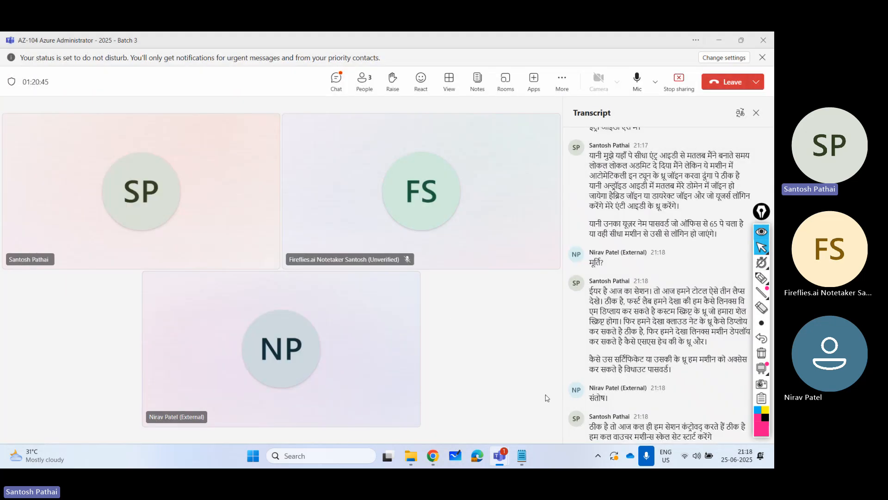